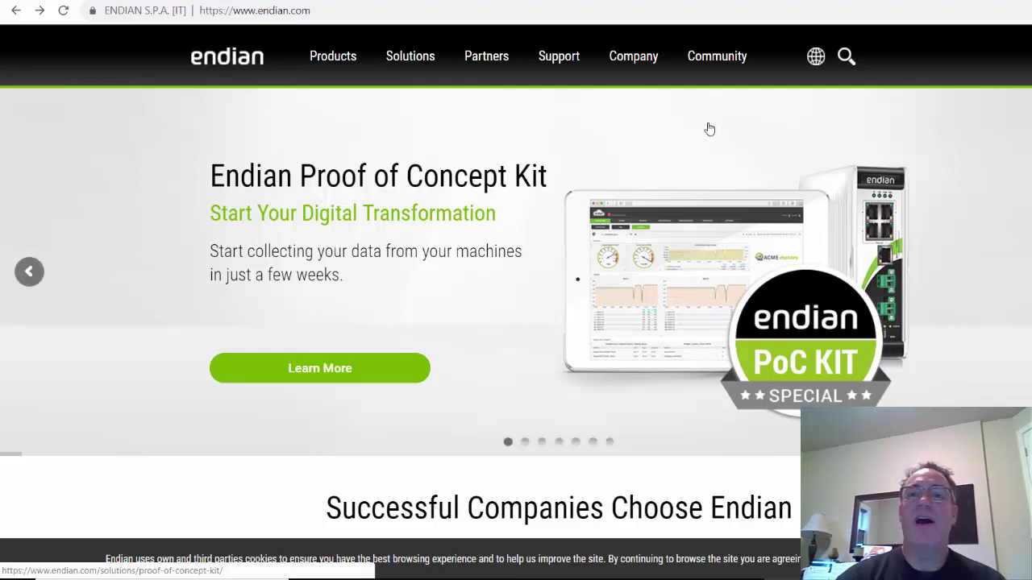
Open the Endian Firewall Community free download list on the Endian website and examine the available EFW releases
left_click(707, 69)
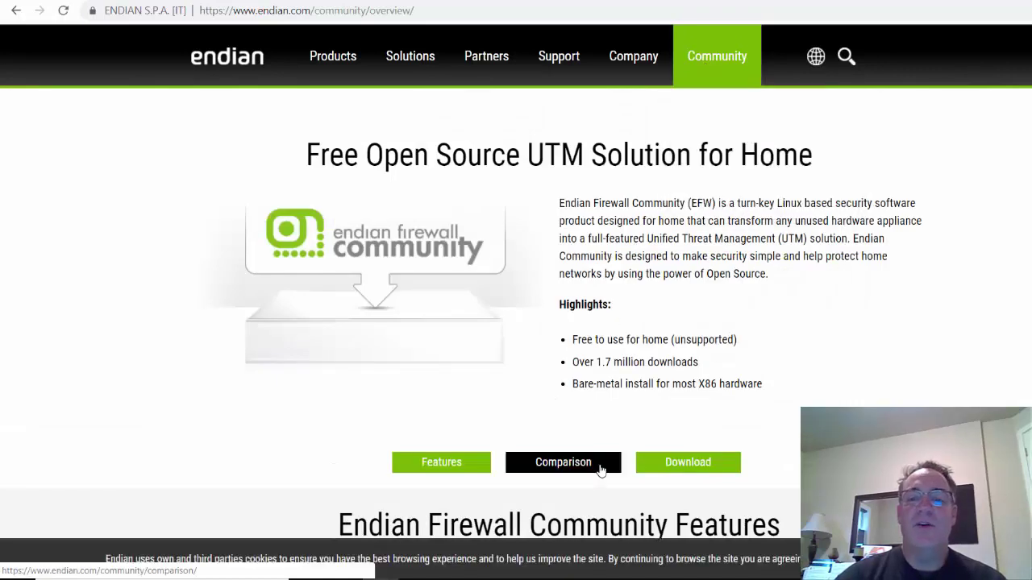
left_click(687, 463)
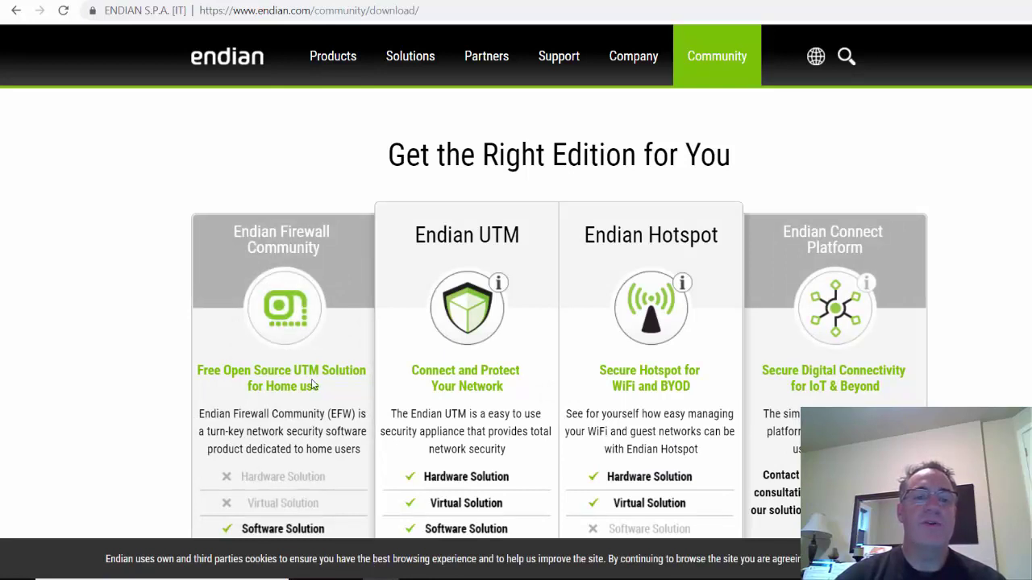
scroll(893, 233, "down", 3)
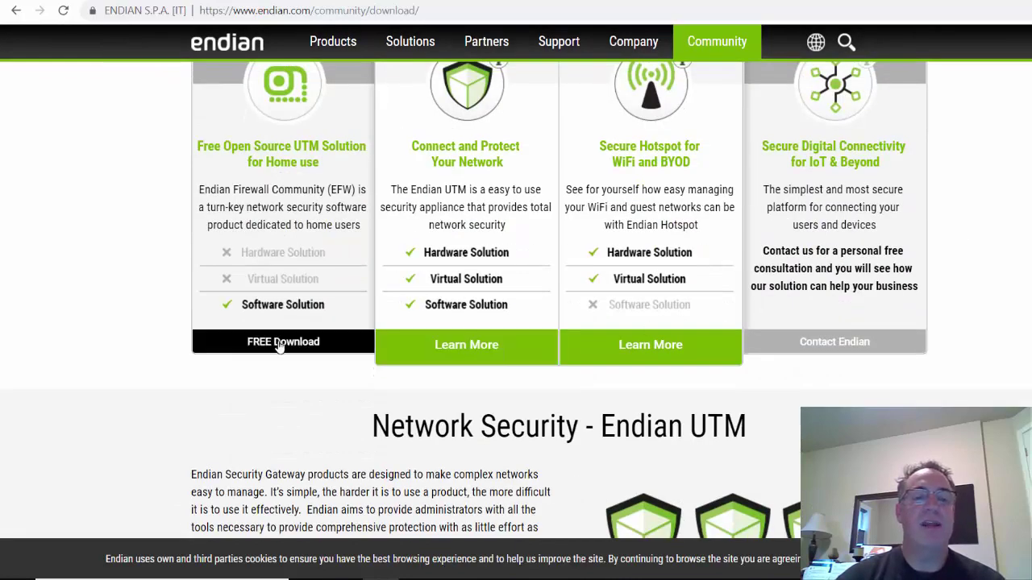
left_click(279, 343)
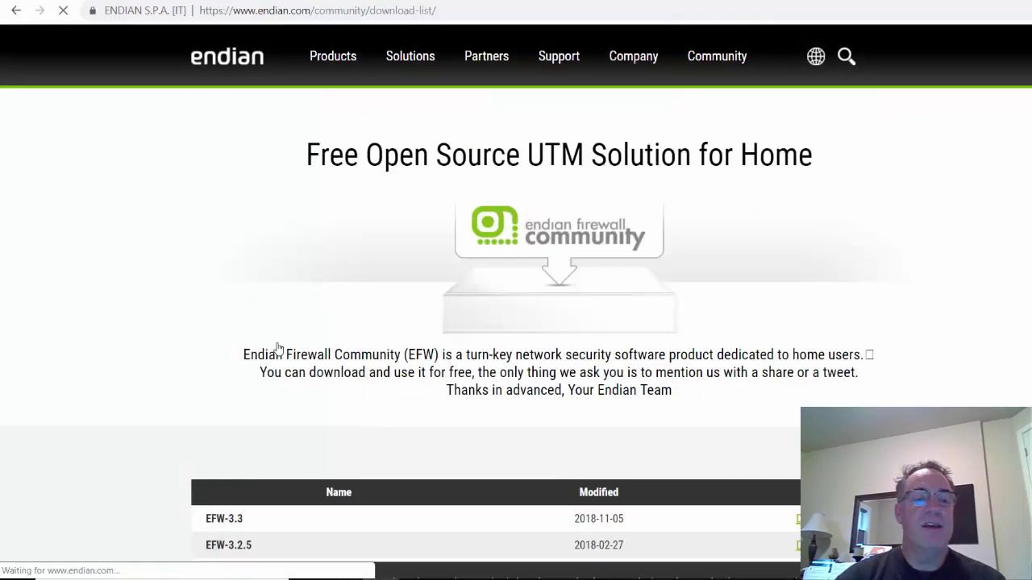
scroll(914, 382, "down", 3)
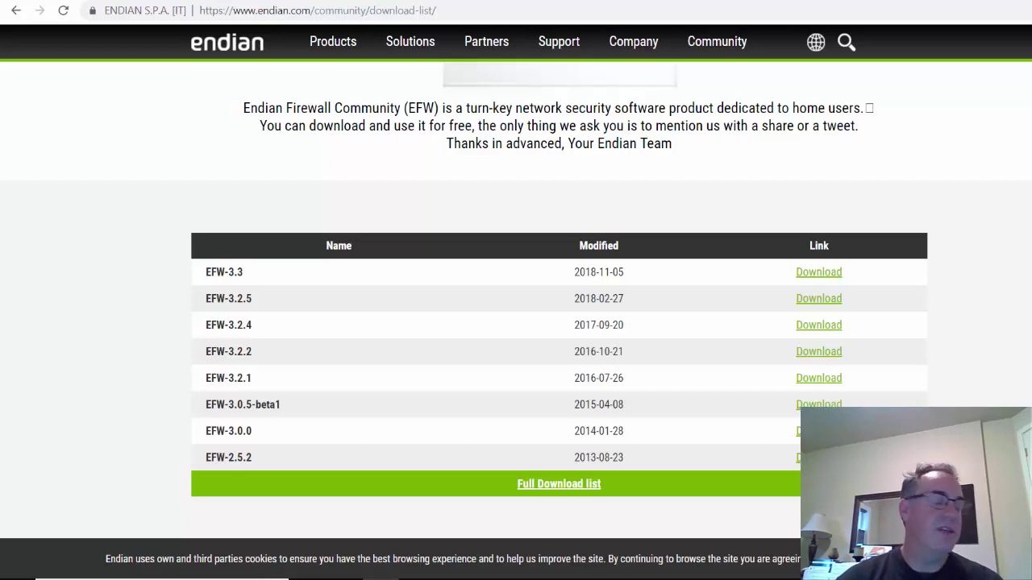
scroll(516, 323, "down", 2)
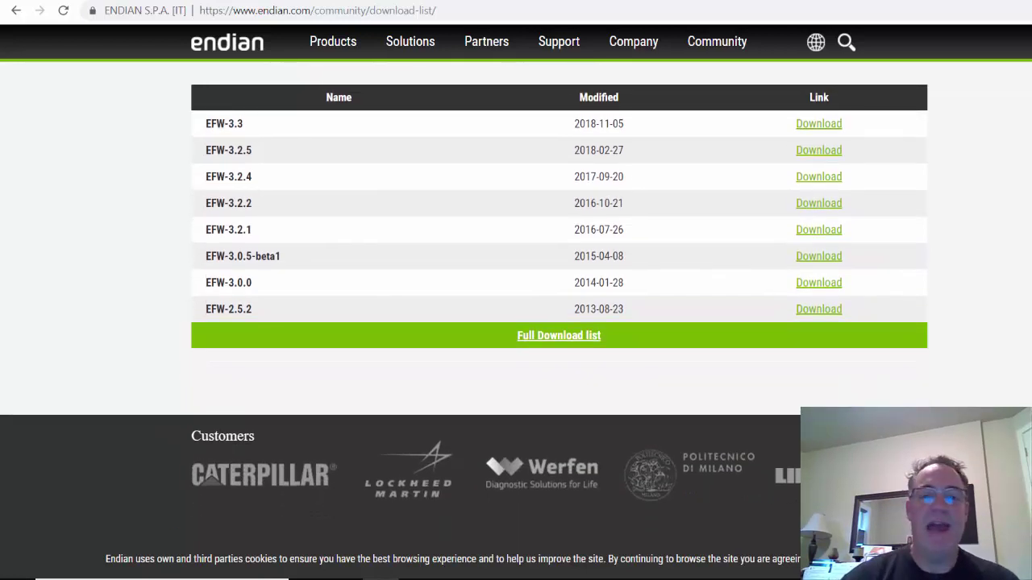
scroll(516, 322, "up", 4)
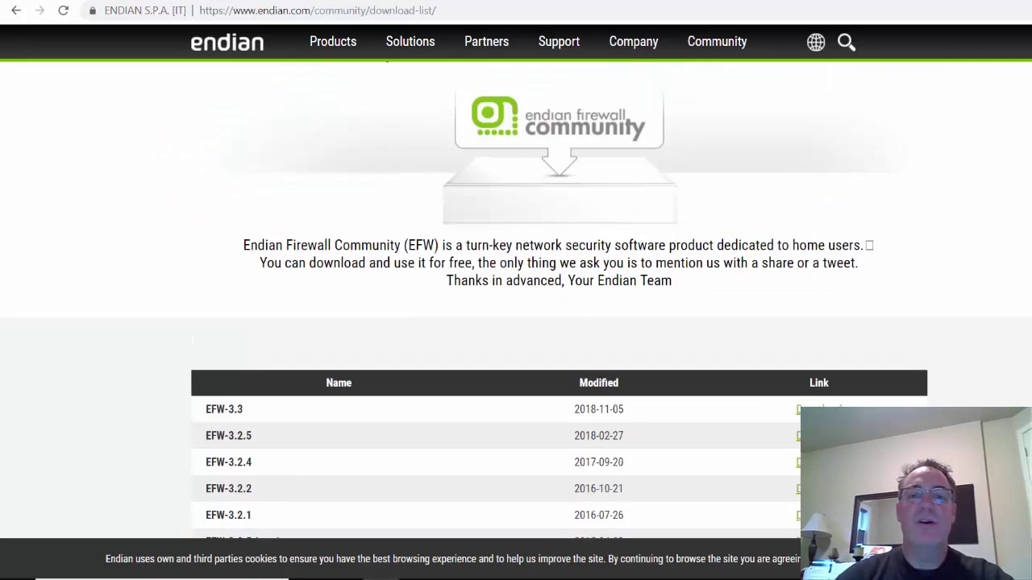
scroll(516, 323, "down", 2)
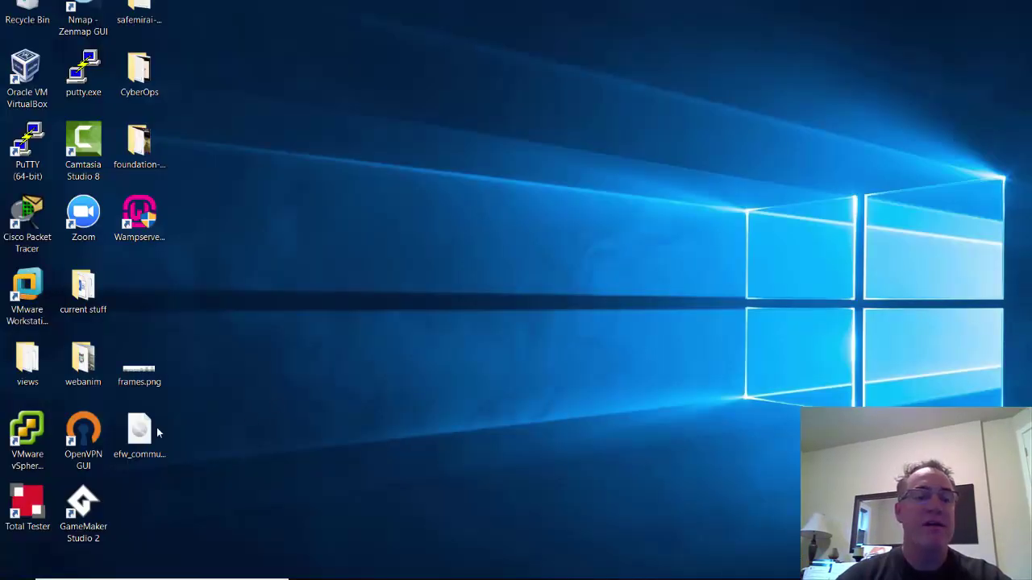
Check the file details of the downloaded efw_community 3.3.0 ISO on the desktop
left_click(152, 433)
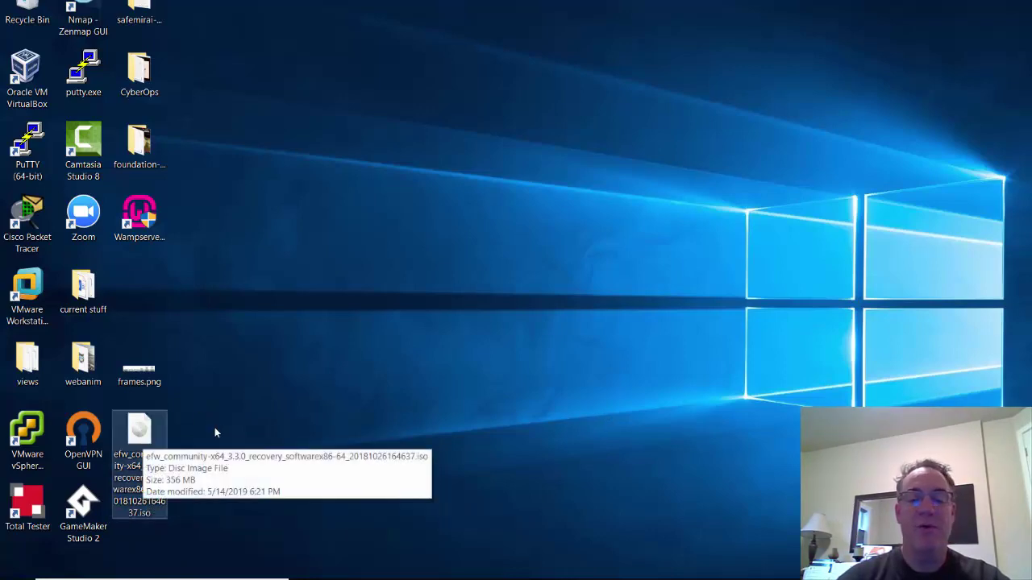
left_click(648, 408)
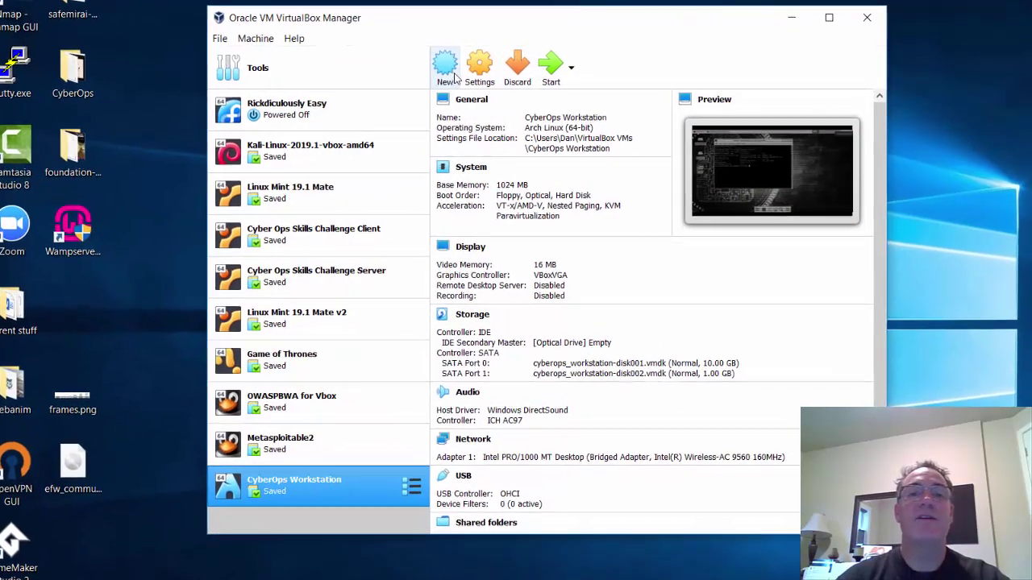
In Oracle VM VirtualBox, start creating a new virtual machine named Endian 3.3
left_click(450, 70)
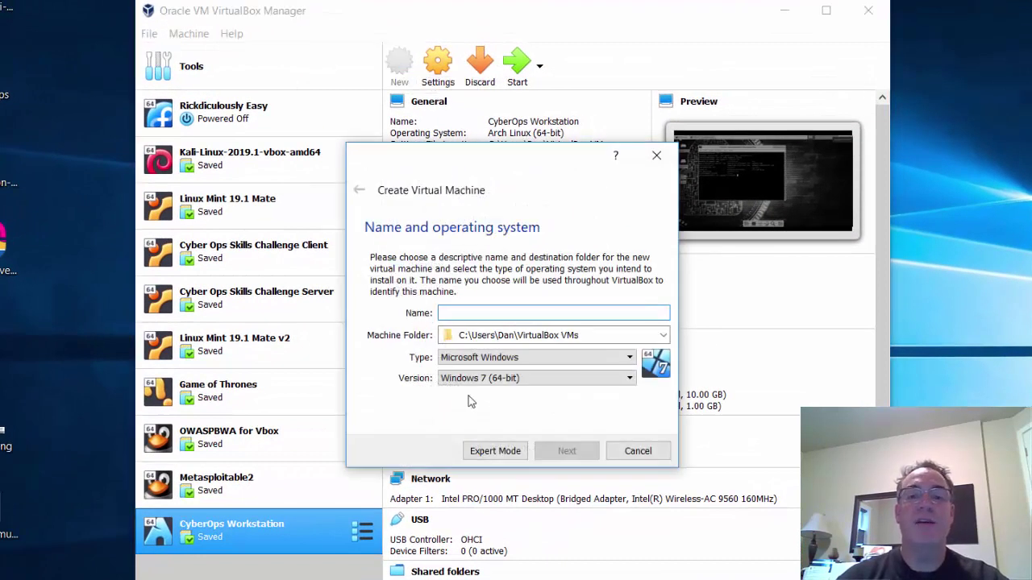
left_click(458, 311)
type("En")
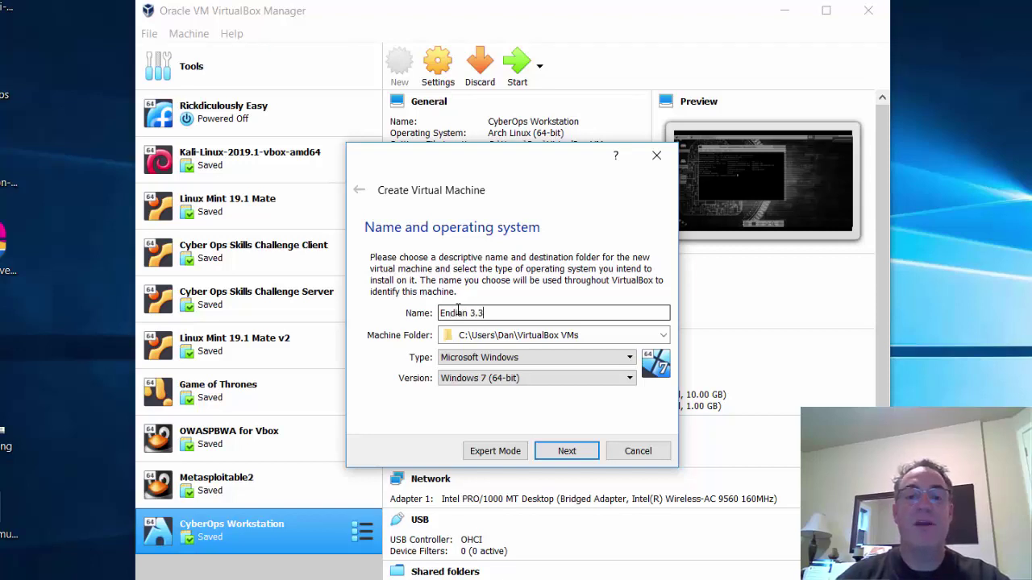
type("dian 3.3")
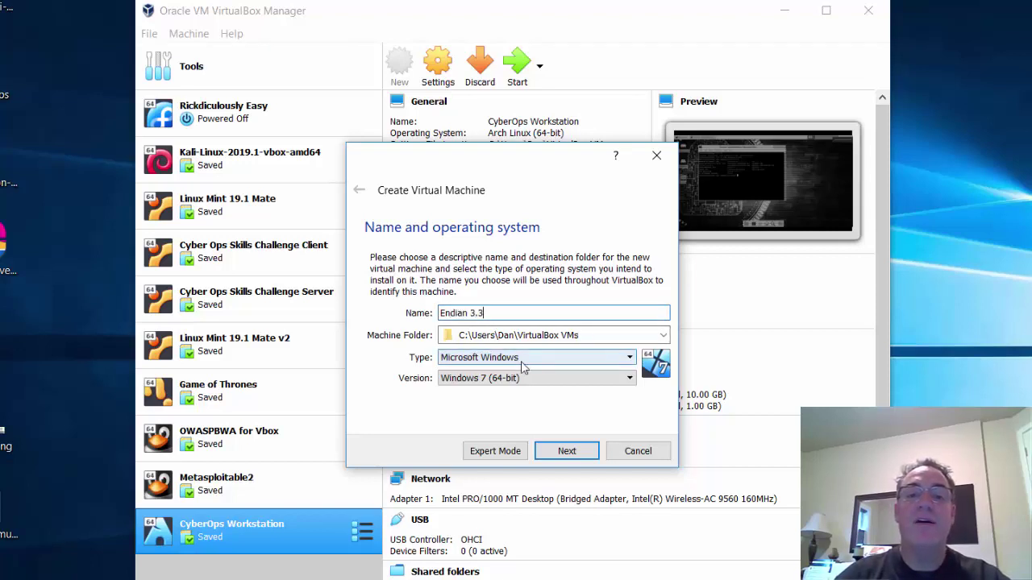
Set the new machine's operating system type to Linux and its version to Linux 2.6 / 3.x / 4.x (64-bit)
left_click(522, 358)
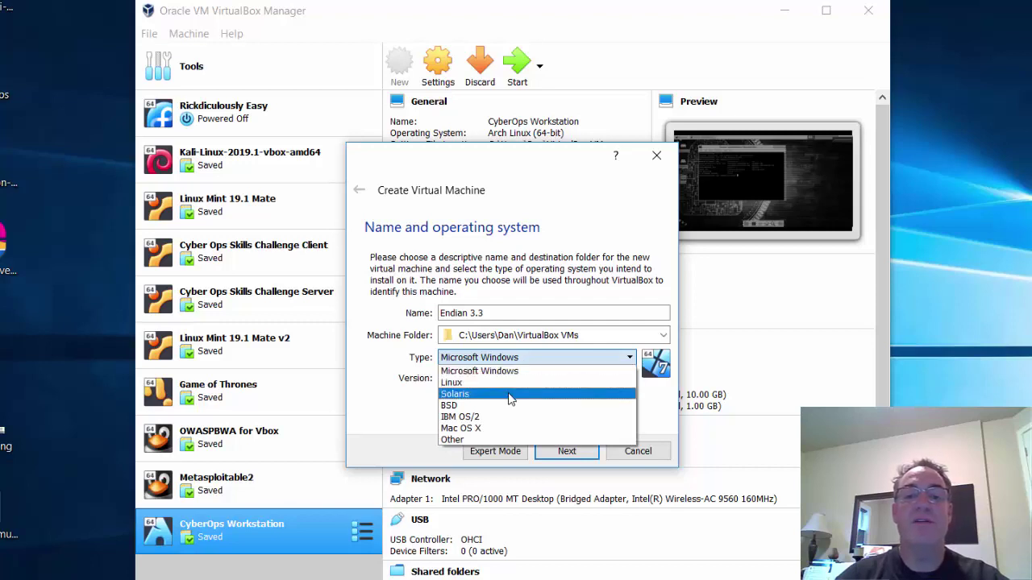
left_click(509, 384)
left_click(494, 378)
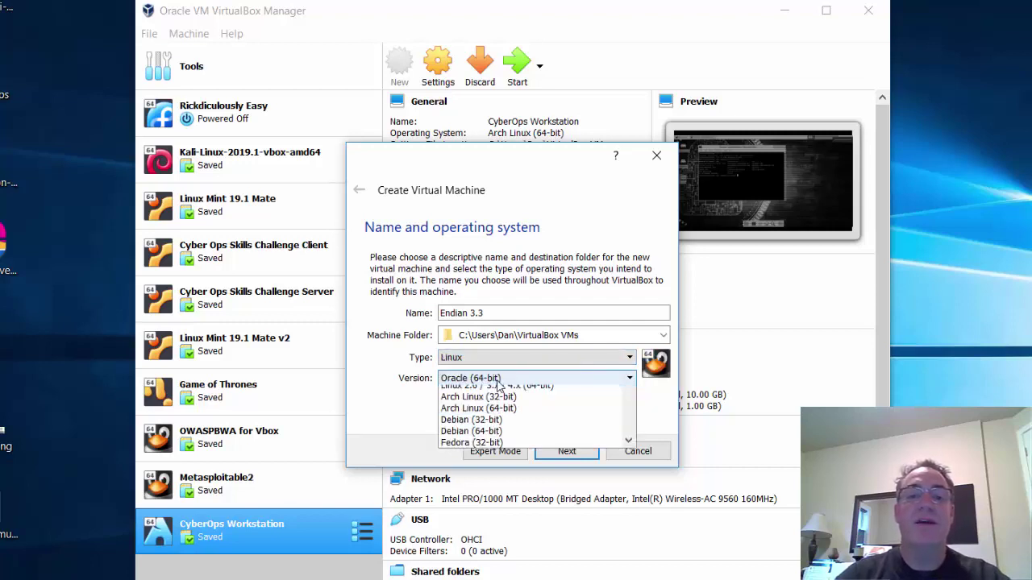
scroll(627, 435, "up", 3)
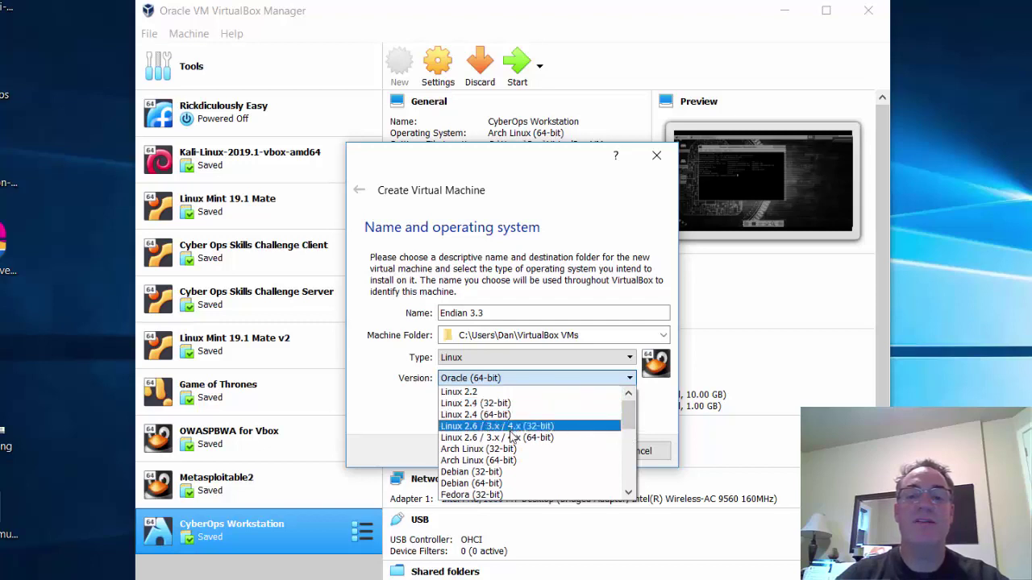
left_click(513, 437)
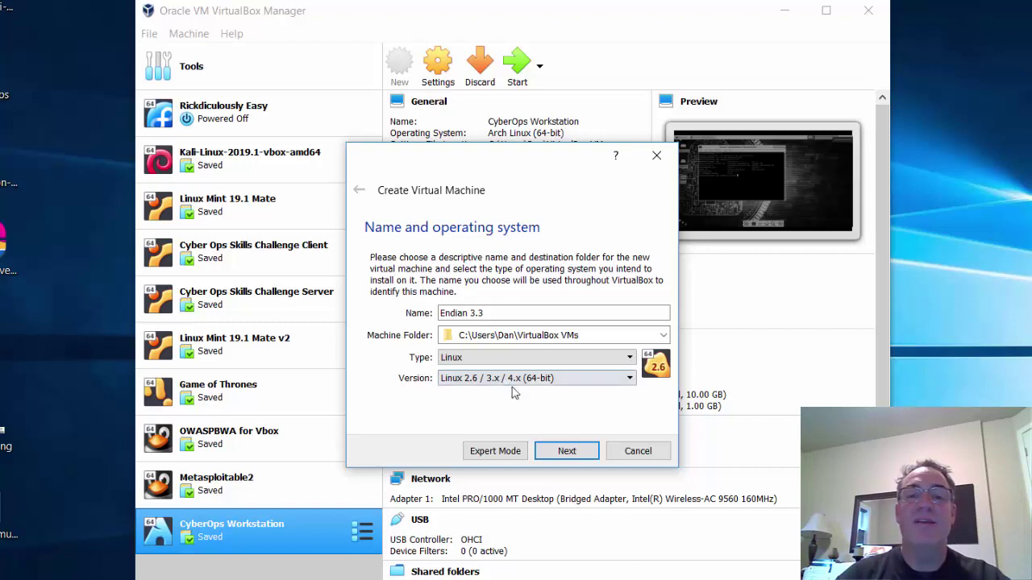
left_click(567, 453)
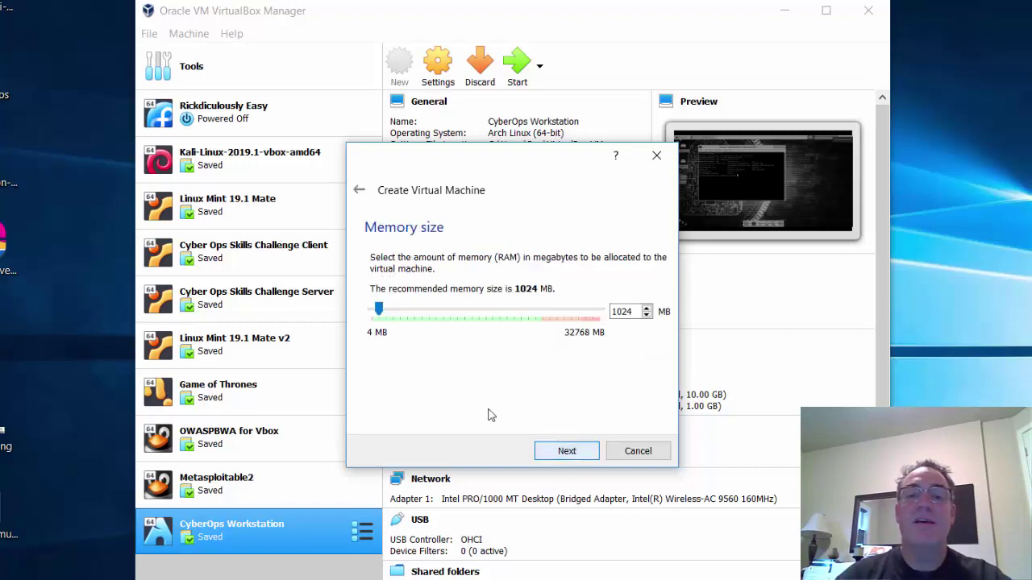
Set the new virtual machine's memory size to 2048 MB and accept it
left_click_drag(637, 312, 549, 312)
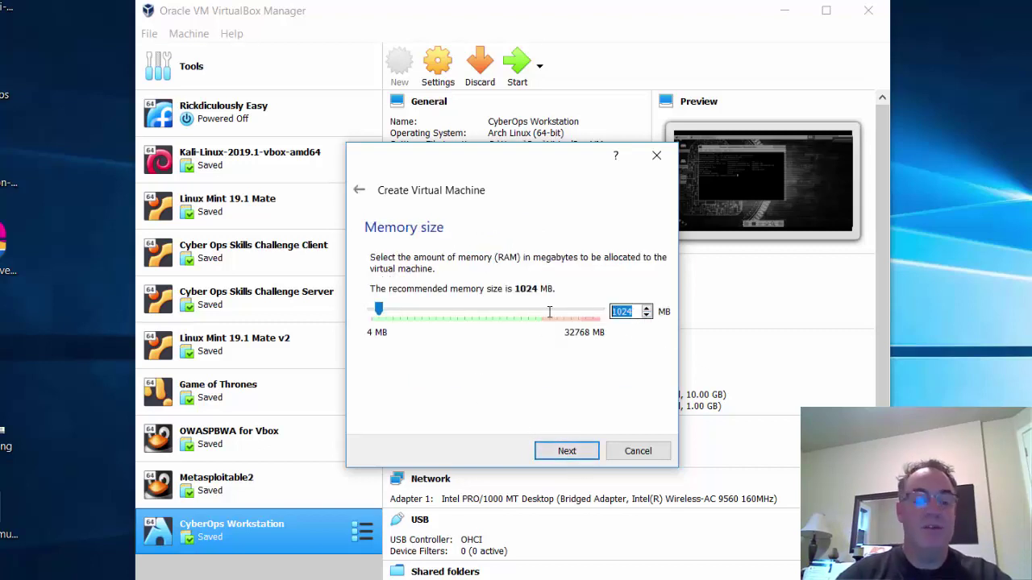
type("20")
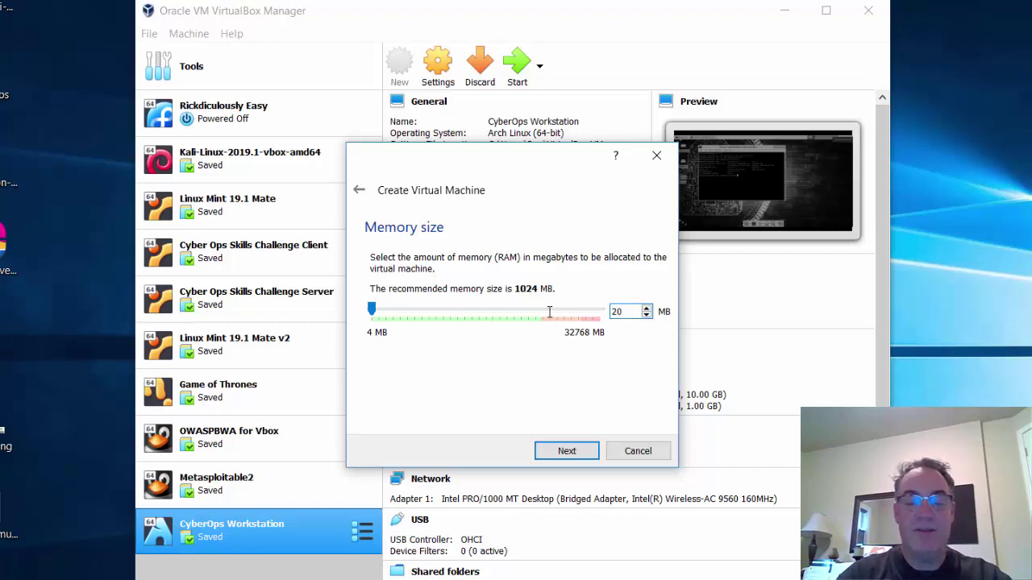
type("48")
left_click(572, 452)
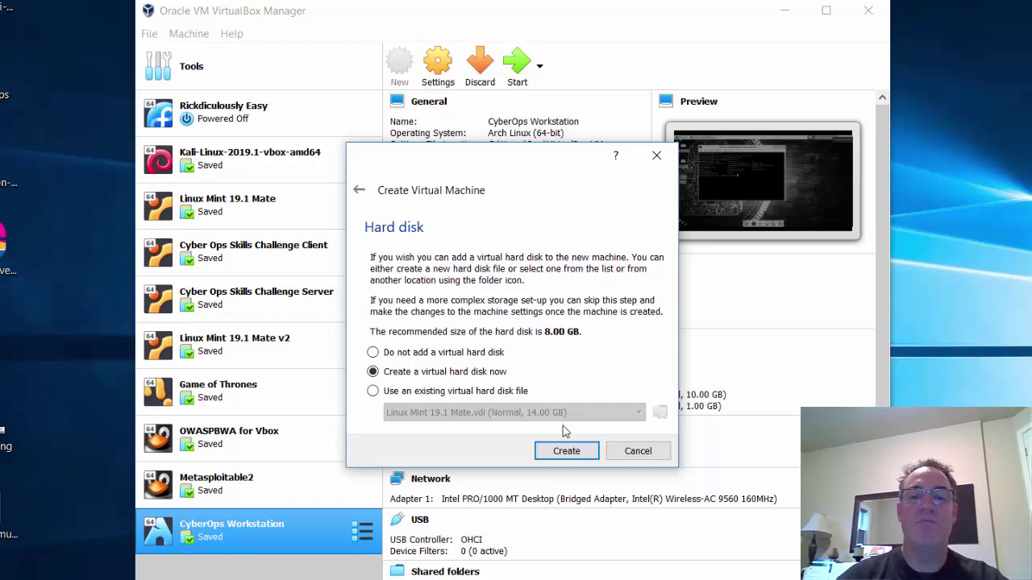
Create a dynamically allocated 8.00 GB VDI virtual hard disk named Endian 3.3 for the machine
left_click(566, 460)
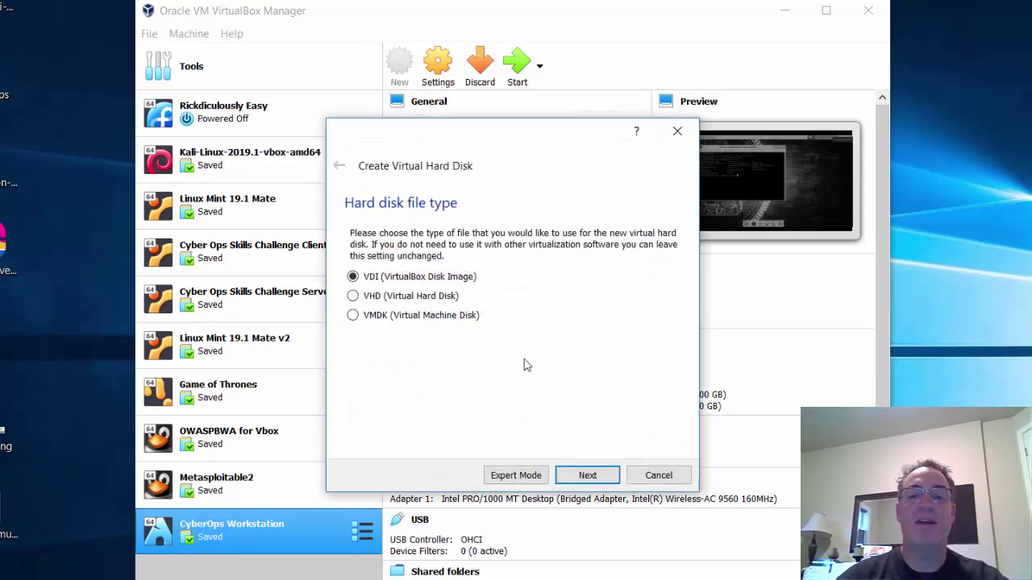
left_click(587, 476)
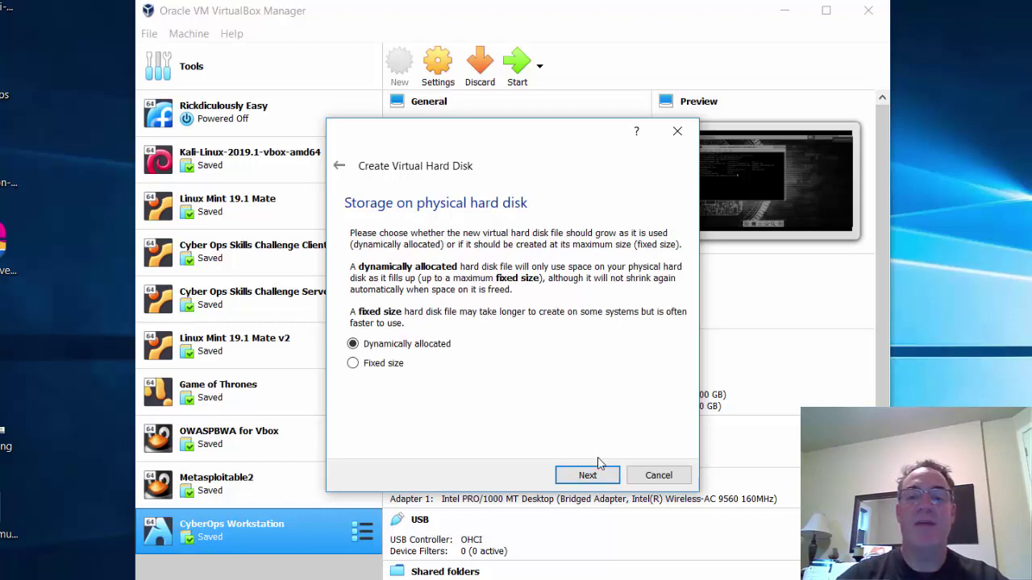
left_click(587, 475)
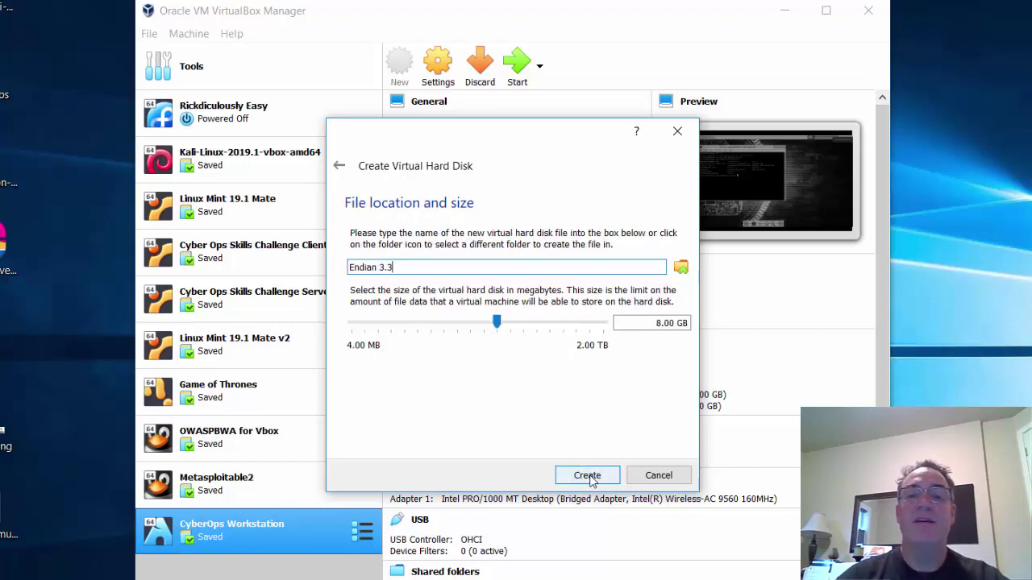
left_click(588, 476)
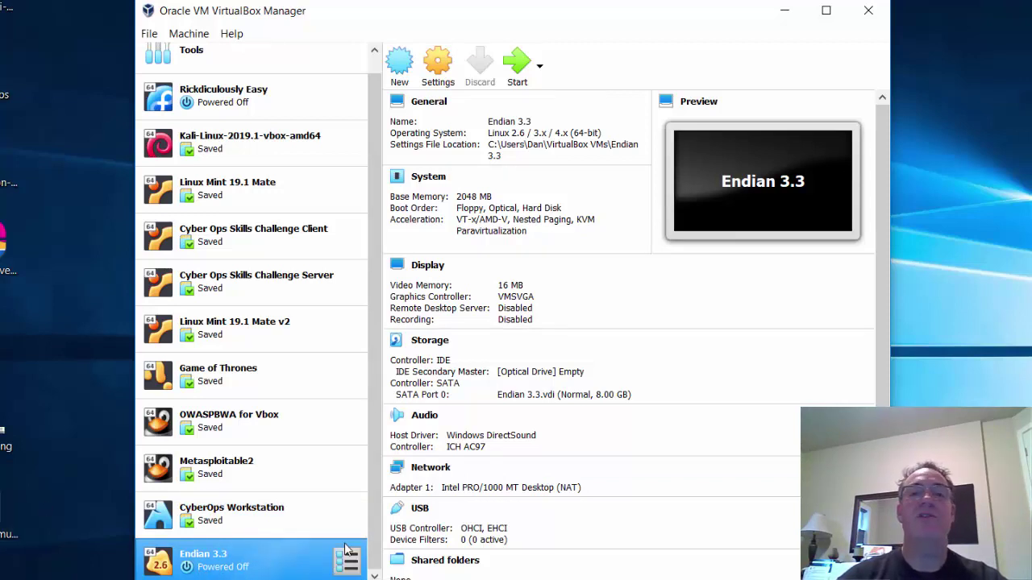
Attach the efw_community-x64_3.3.0 recovery ISO from the Desktop to the Endian 3.3 machine's empty IDE optical drive
left_click(449, 71)
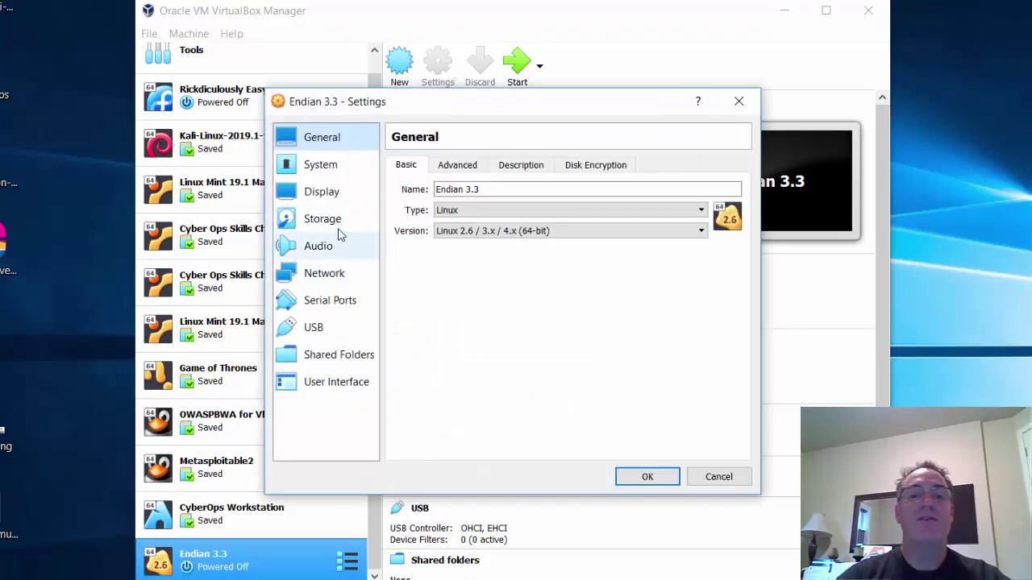
left_click(338, 229)
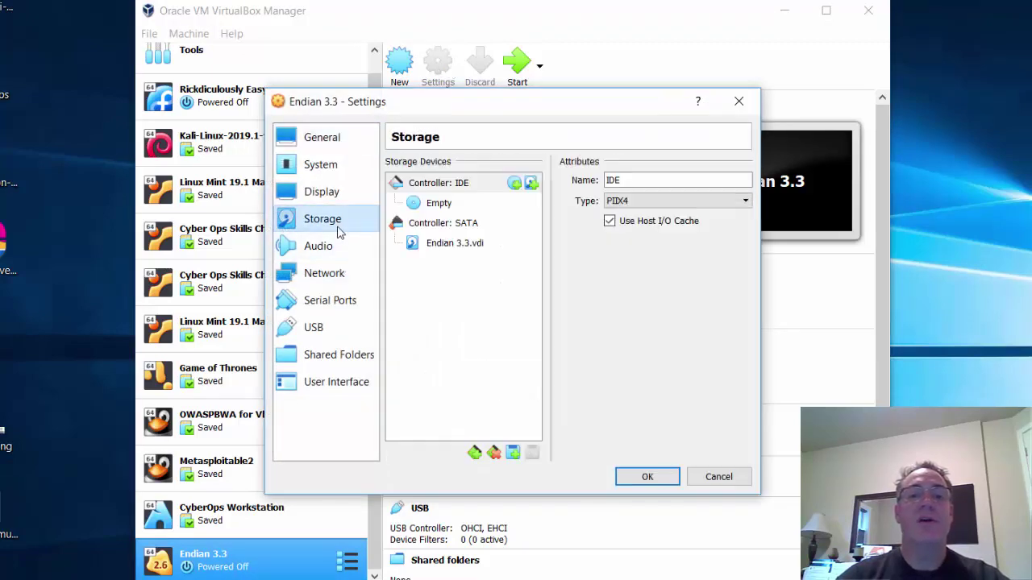
left_click(436, 203)
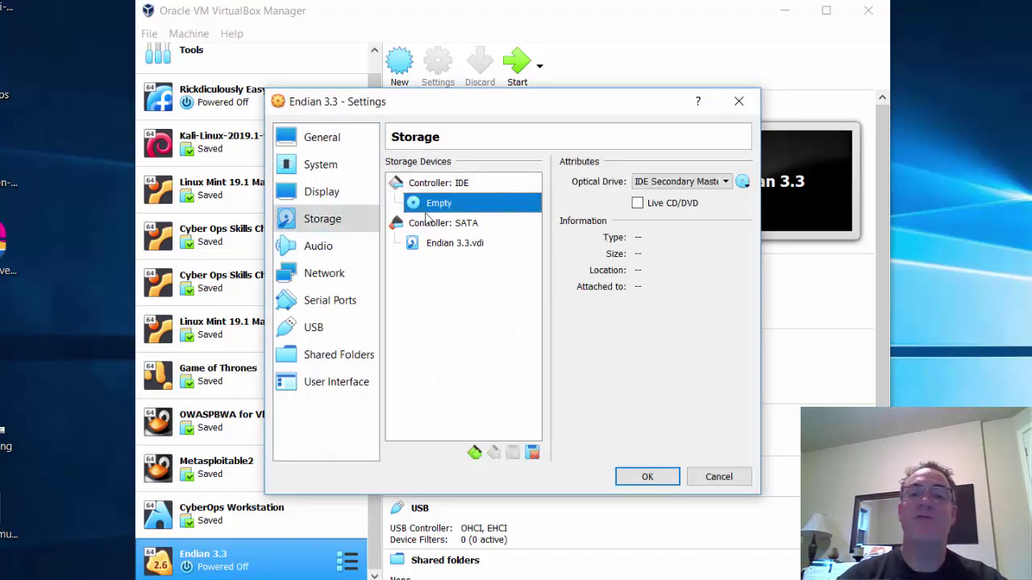
left_click(744, 184)
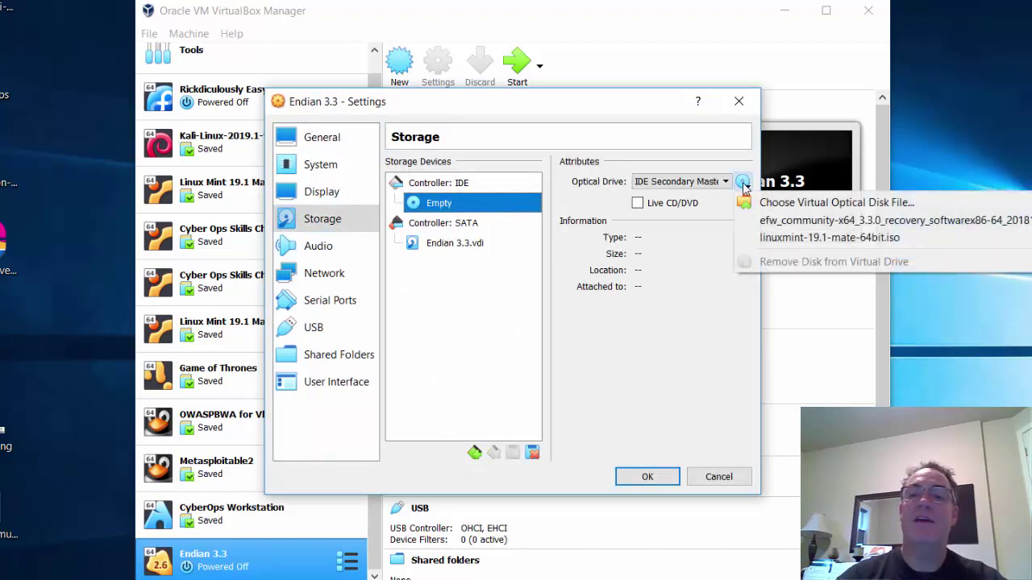
left_click(789, 203)
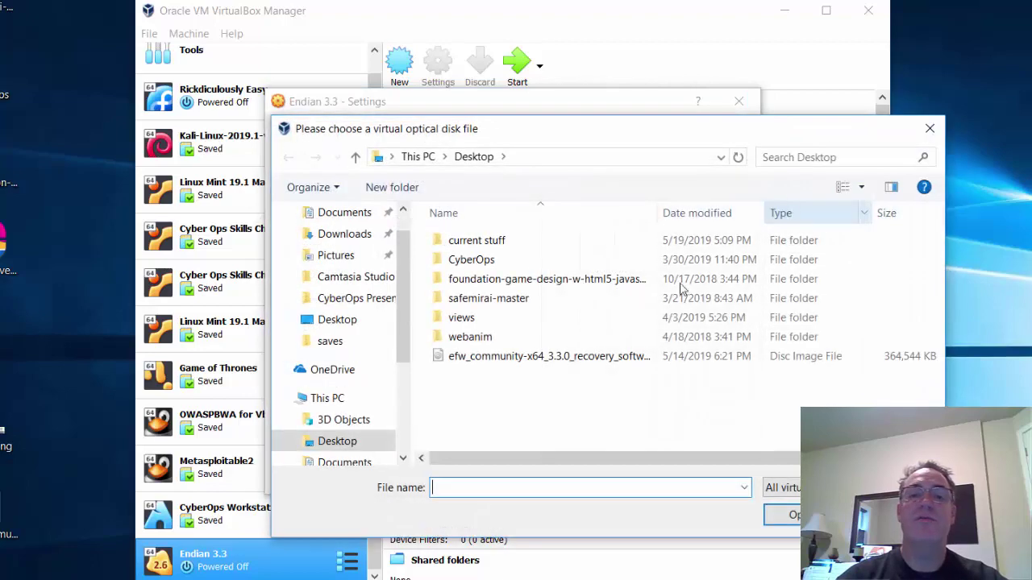
double_click(524, 358)
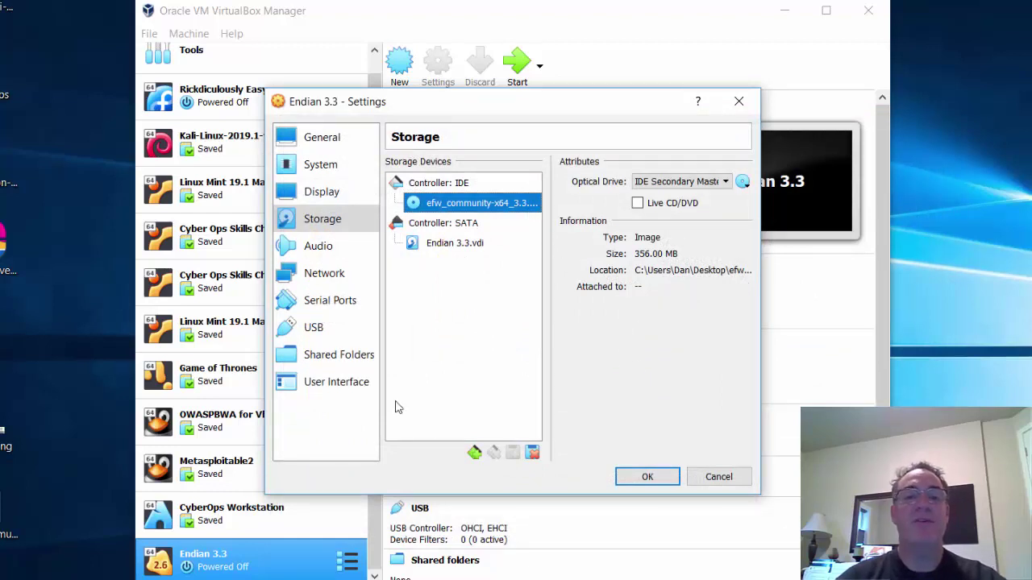
Attach network Adapter 1 of the Endian 3.3 machine to the internal network named intnet
left_click(331, 278)
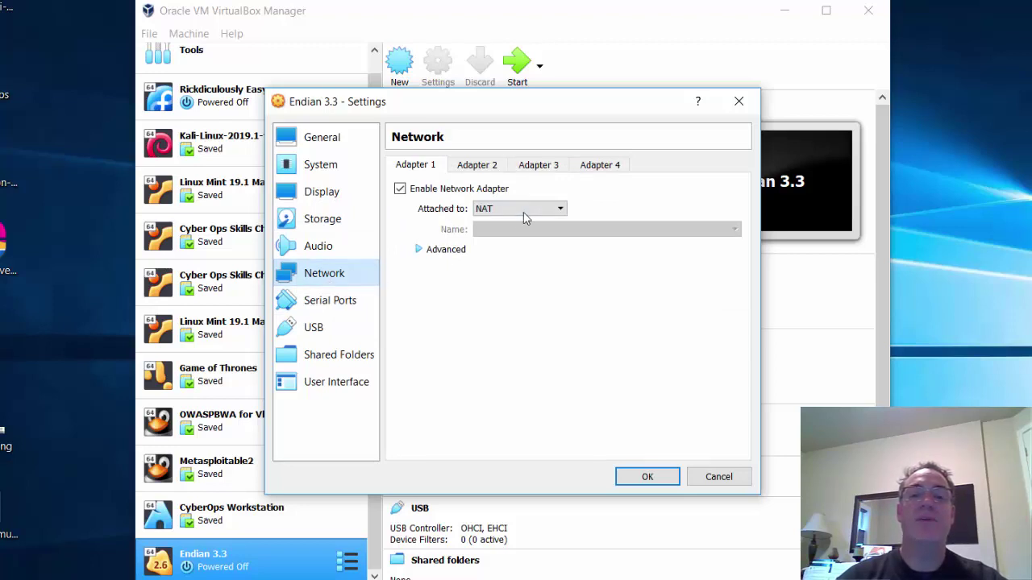
left_click(557, 209)
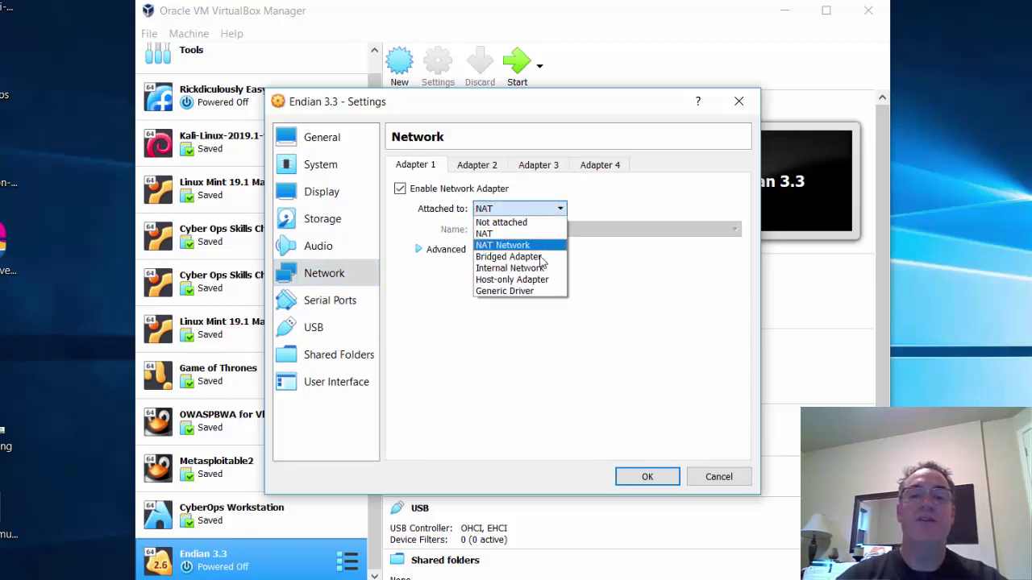
left_click(540, 268)
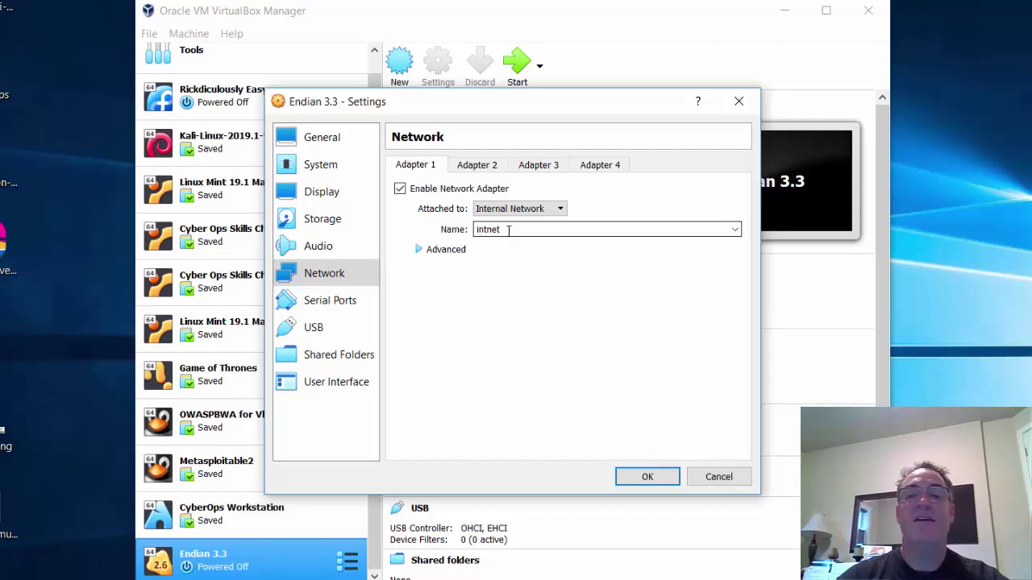
left_click(735, 230)
left_click(542, 288)
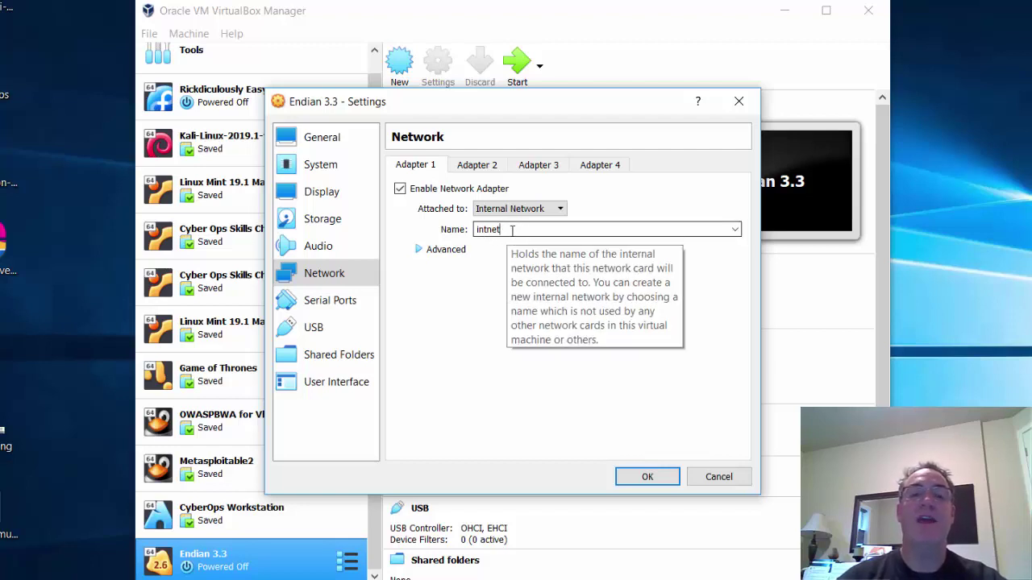
Enable network Adapter 2 as a Bridged Adapter on the Intel(R) Wireless-AC 9560 160MHz card, check it against Adapter 1, and save the settings
left_click(478, 168)
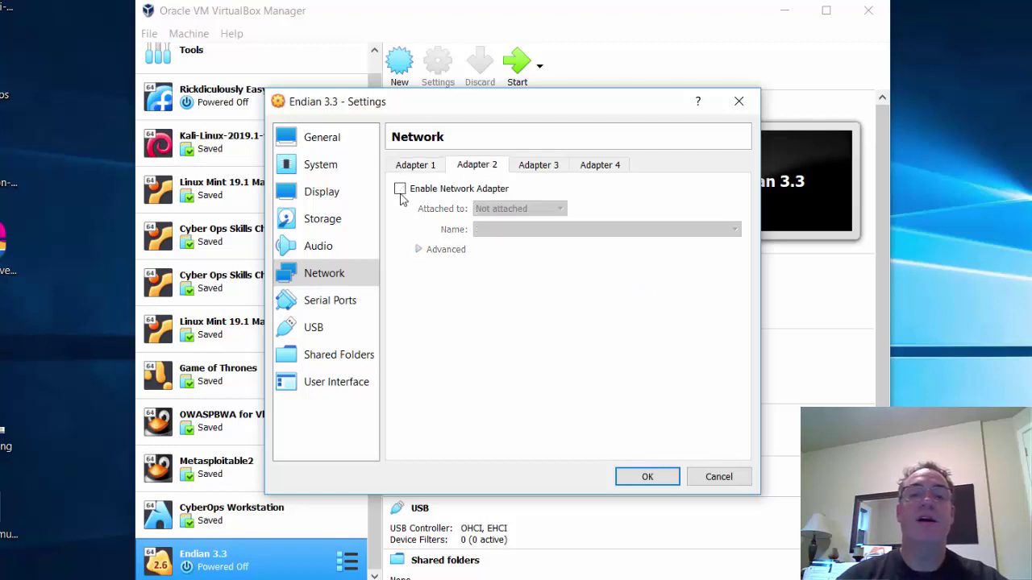
left_click(400, 190)
left_click(554, 212)
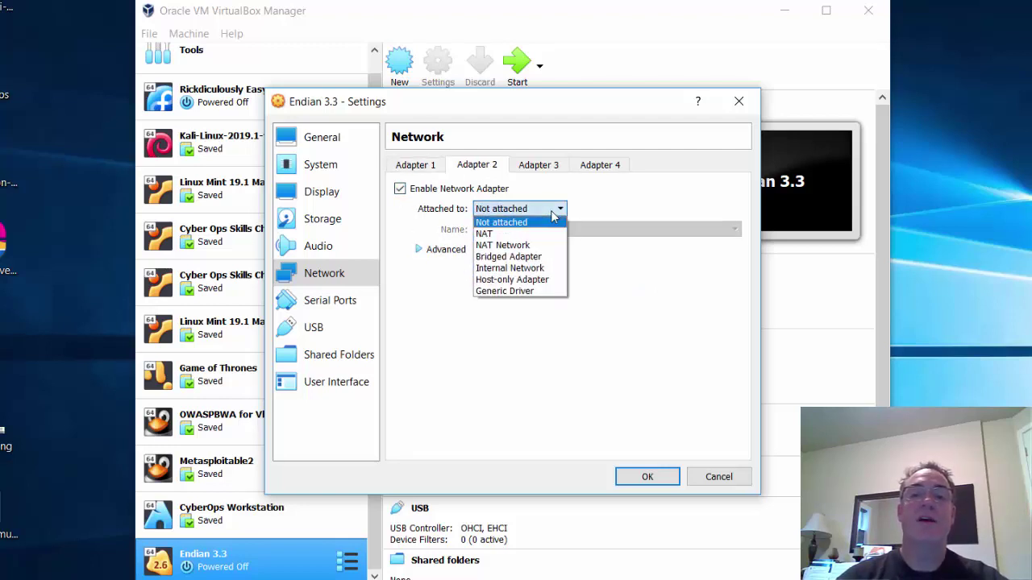
left_click(541, 256)
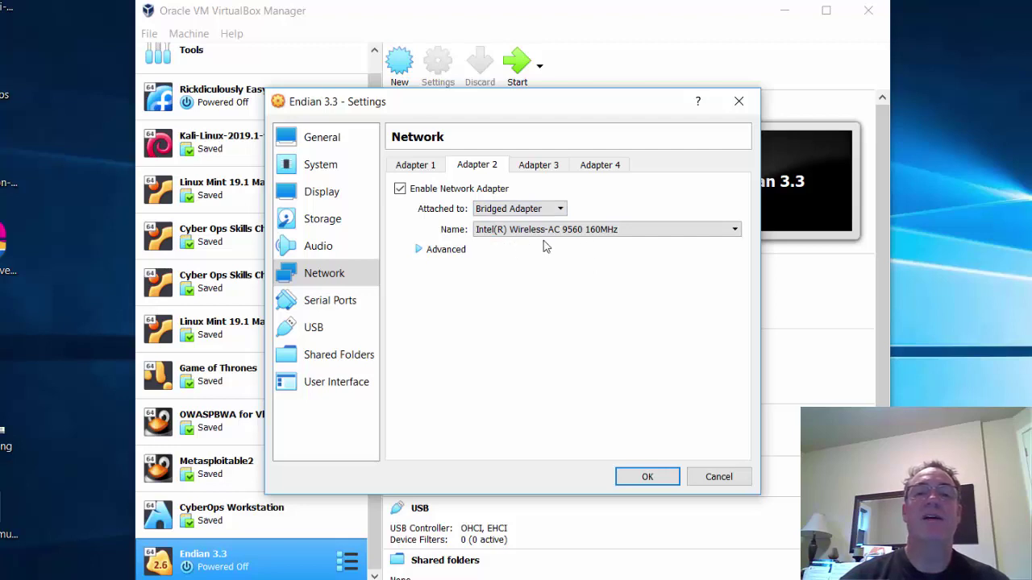
left_click(420, 166)
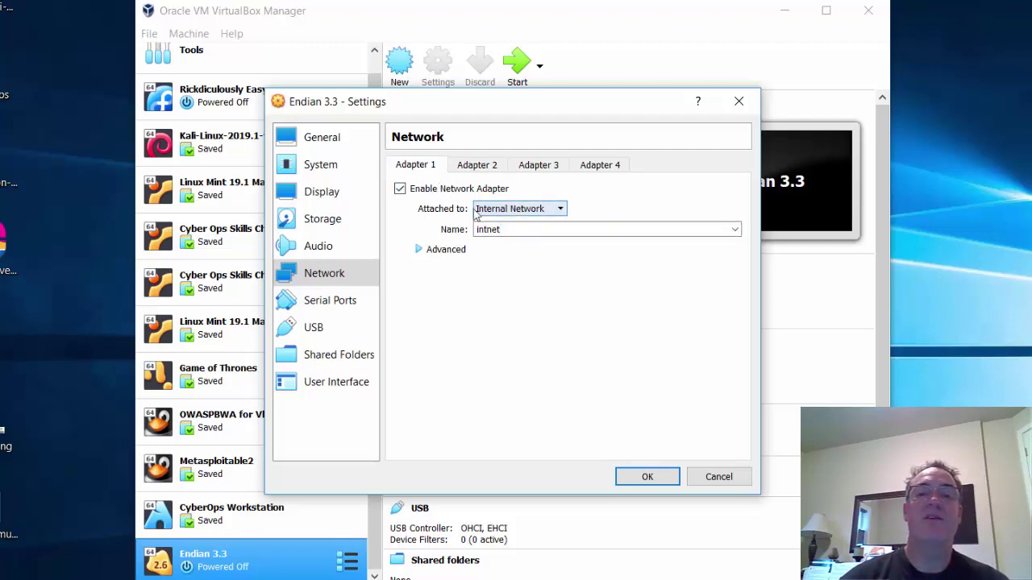
left_click(482, 166)
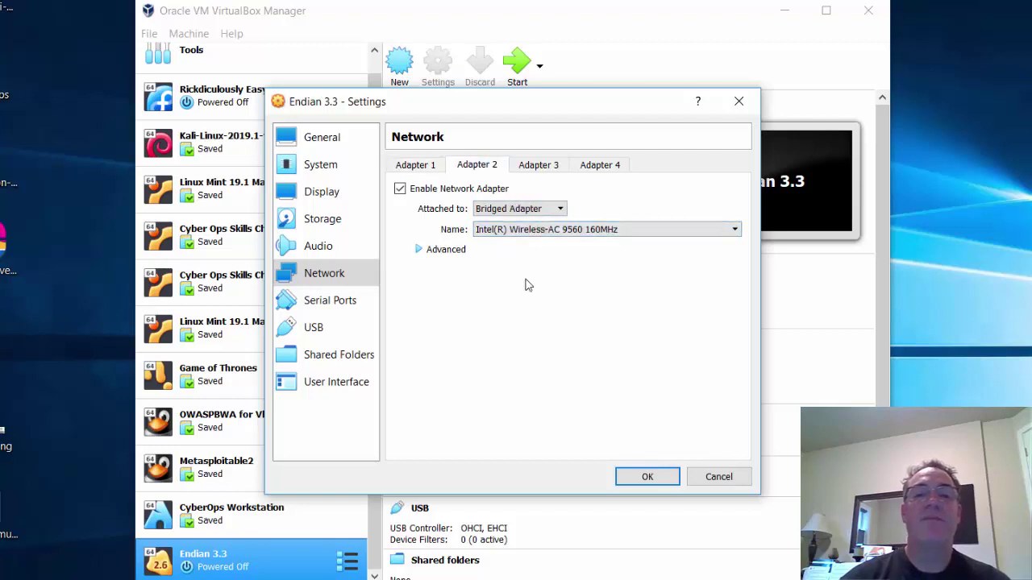
left_click(418, 167)
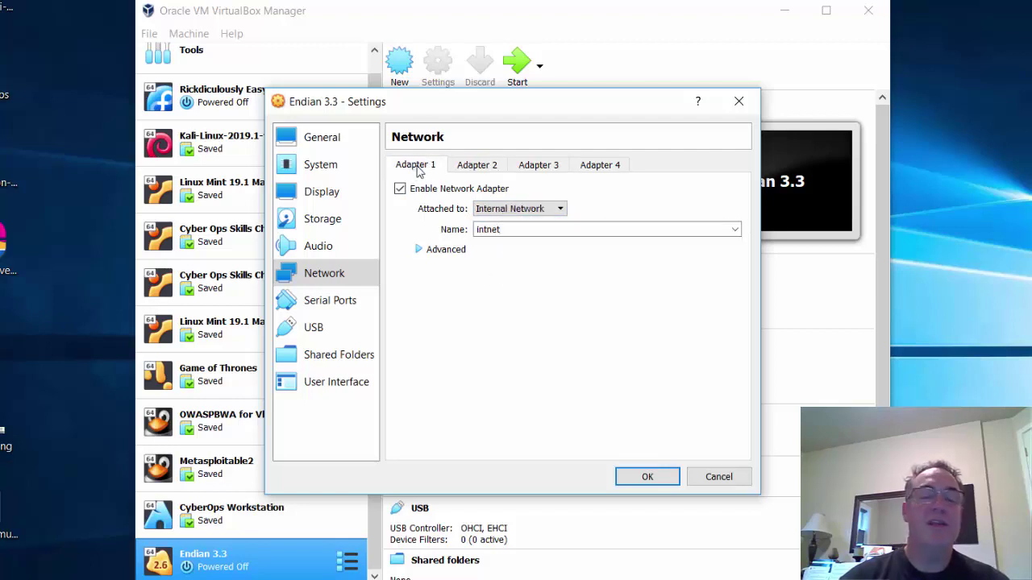
left_click(473, 172)
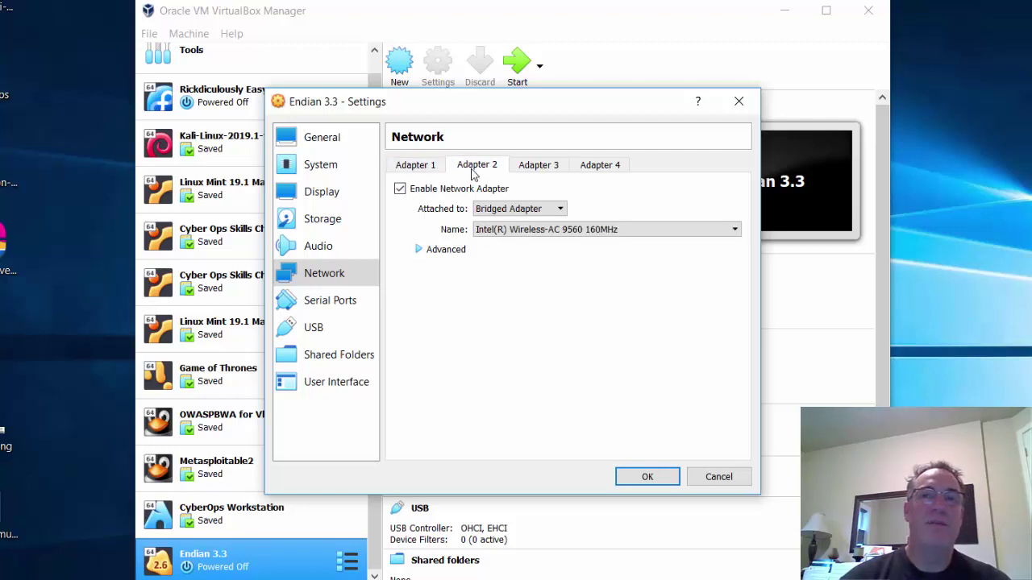
left_click(415, 166)
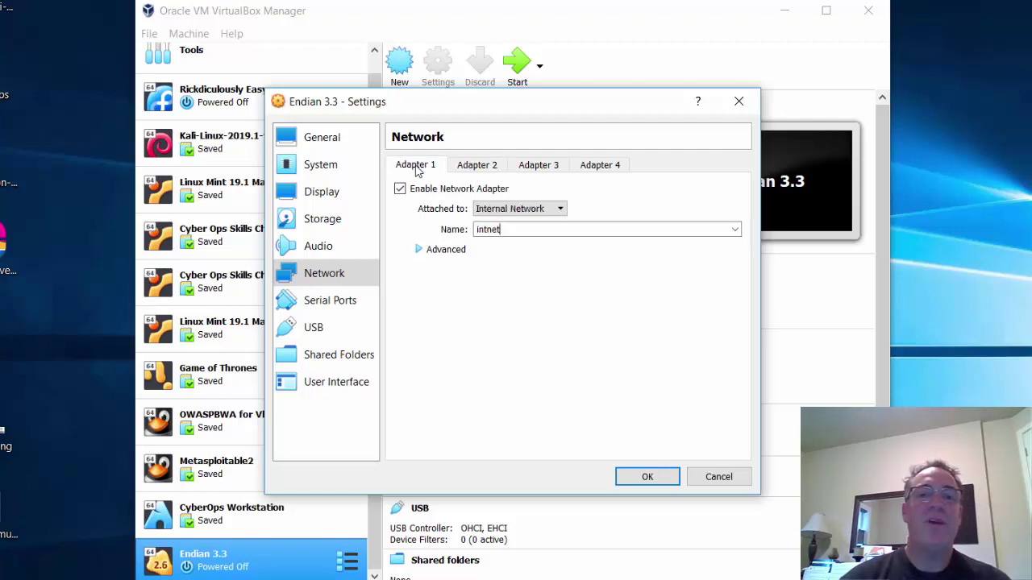
left_click(649, 482)
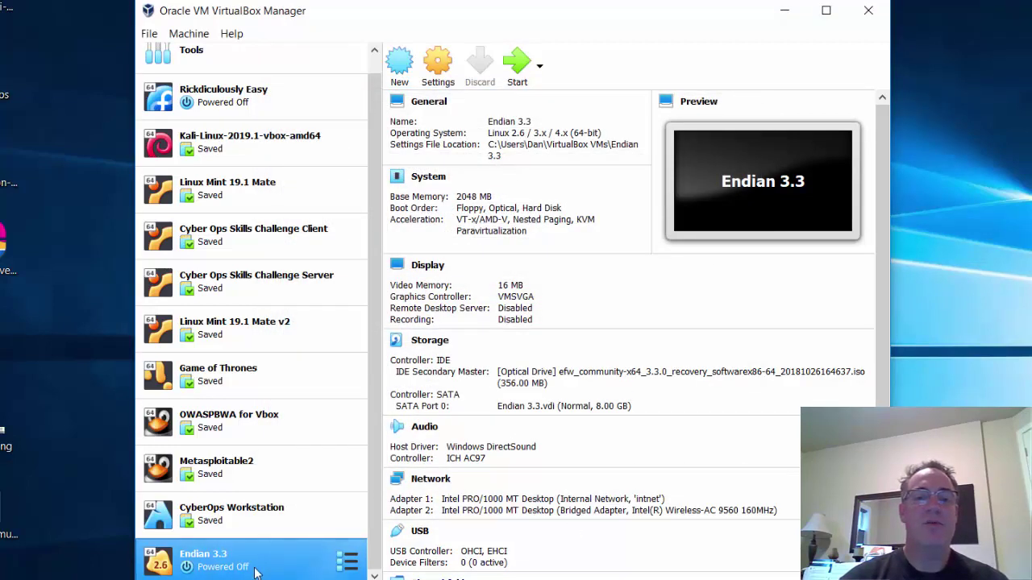
Start the Endian 3.3 virtual machine from the installer ISO and dismiss the keyboard capture and mouse integration notices
left_click(516, 68)
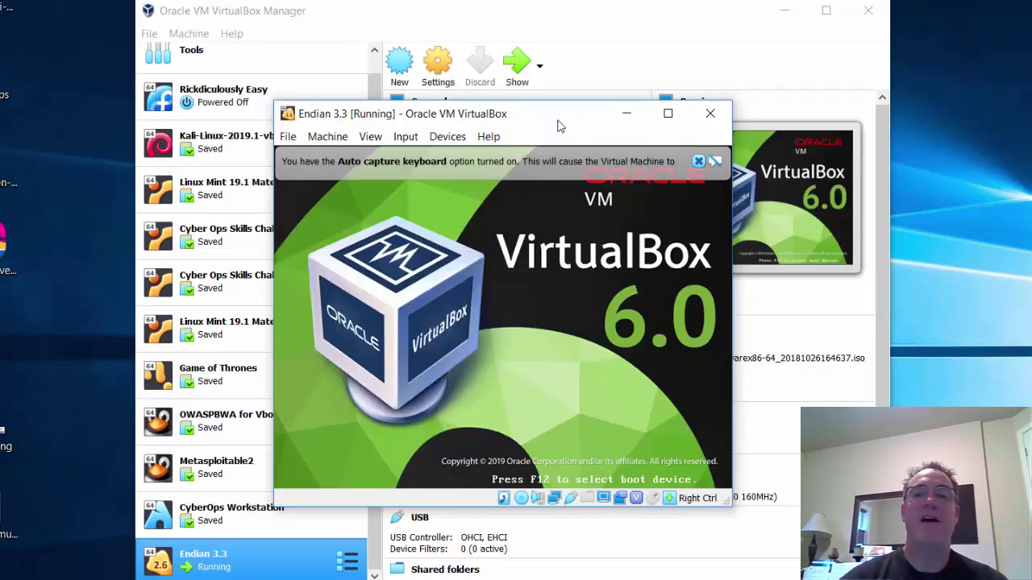
left_click(699, 161)
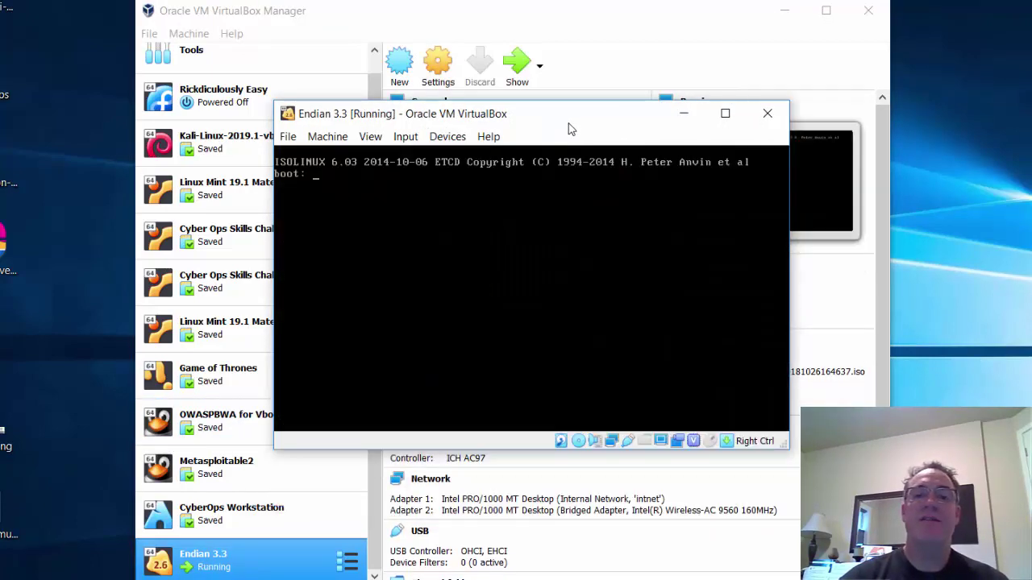
left_click_drag(581, 114, 549, 94)
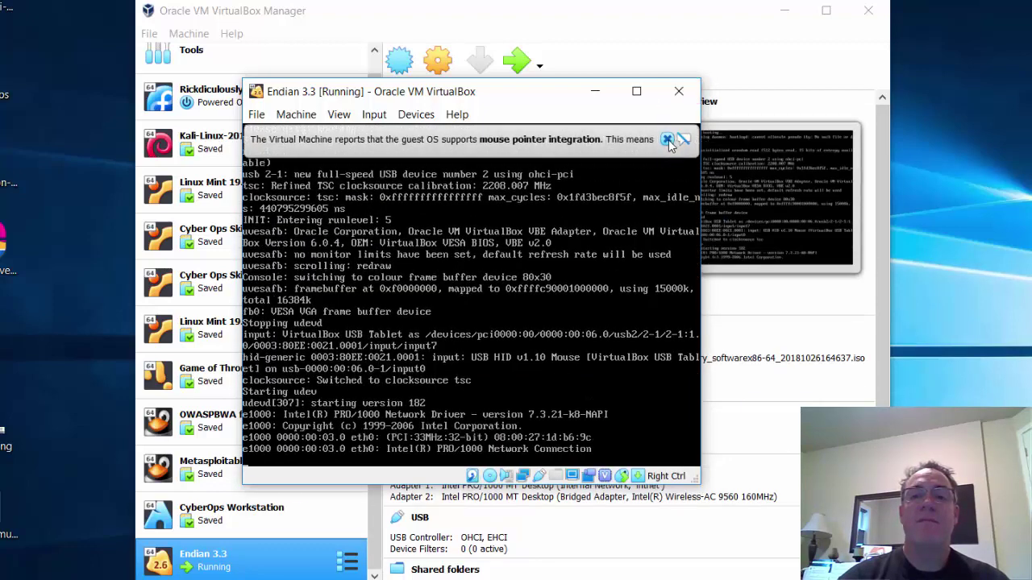
left_click(667, 139)
left_click_drag(504, 101, 503, 85)
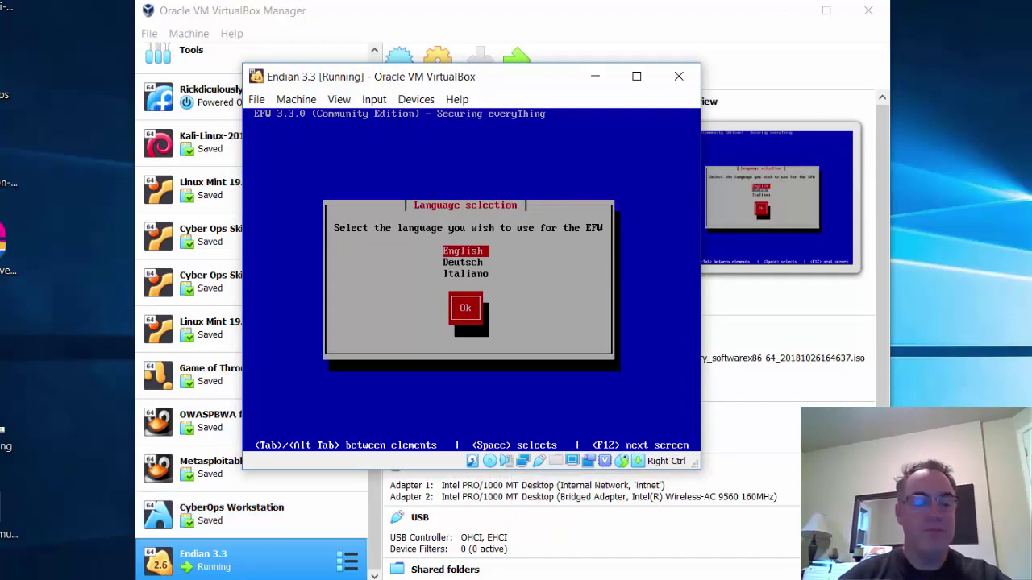
Choose English as the EFW installer language and accept the welcome message to proceed with the installation
key("Tab")
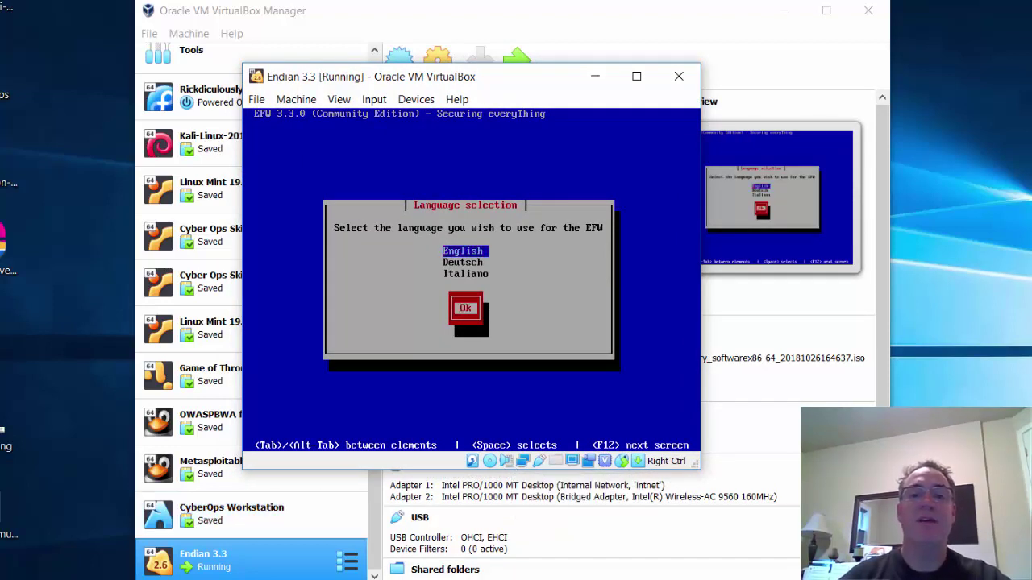
key("Return")
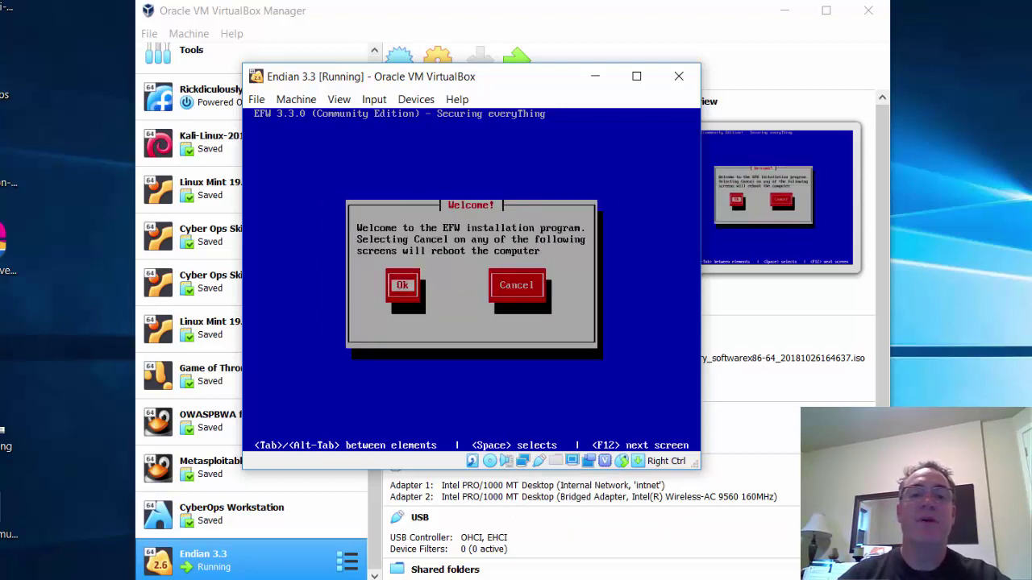
key("Return")
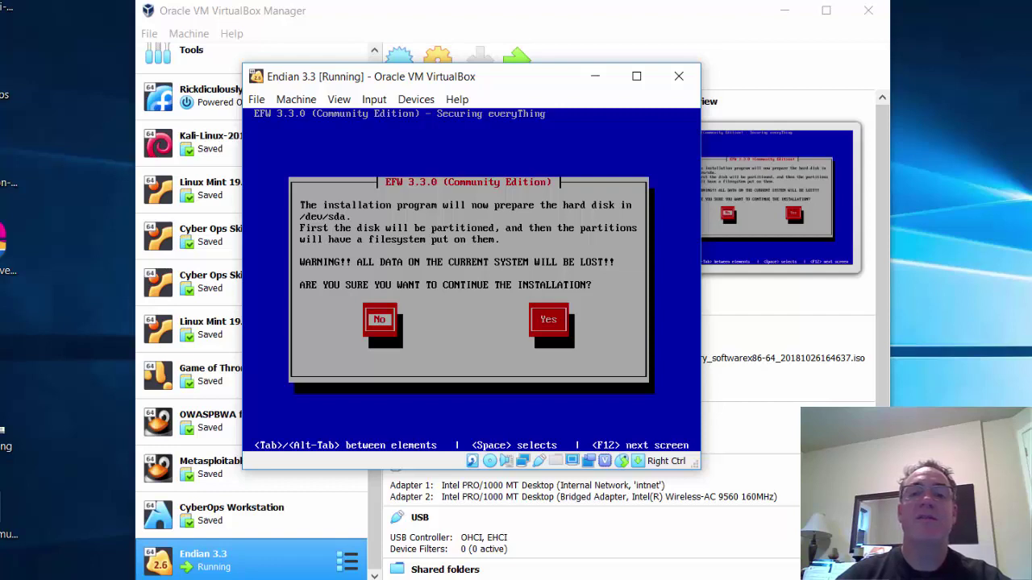
Confirm partitioning and formatting of the hard disk /dev/sda, and decline the console over serial
key("Tab")
key("Return")
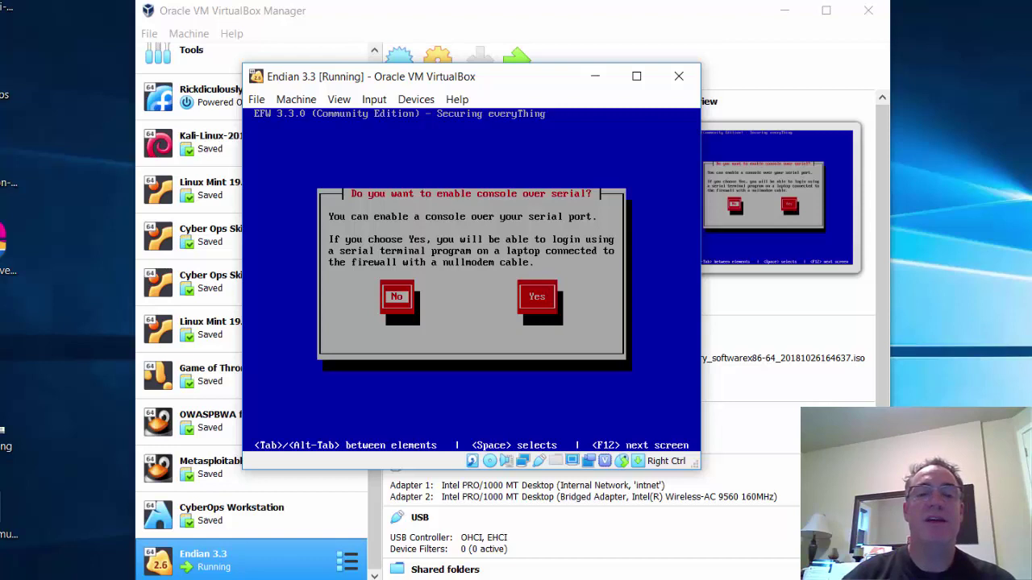
key("Return")
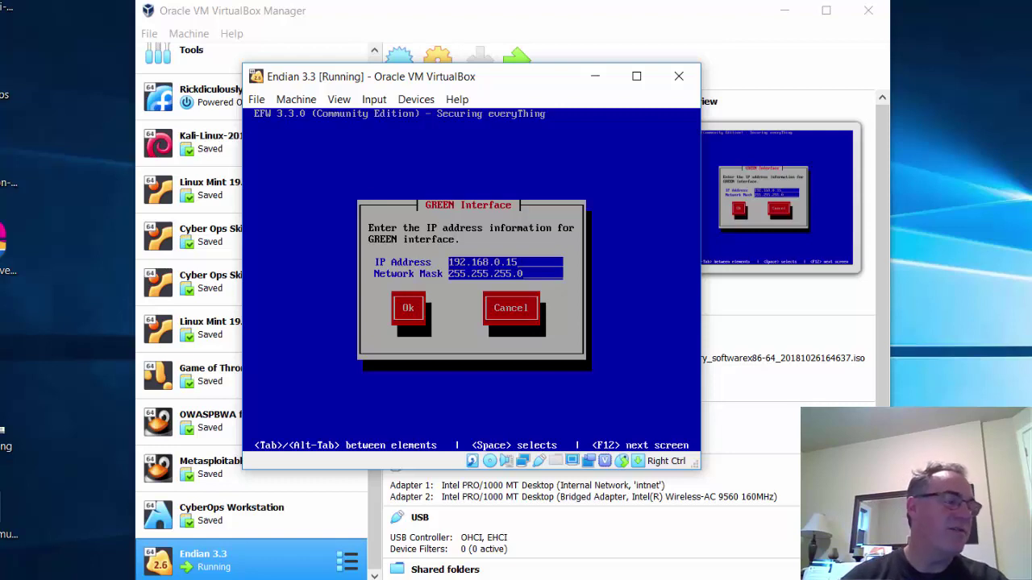
Set the GREEN interface's IP address to 192.168.0.1 and accept the address settings
key("BackSpace")
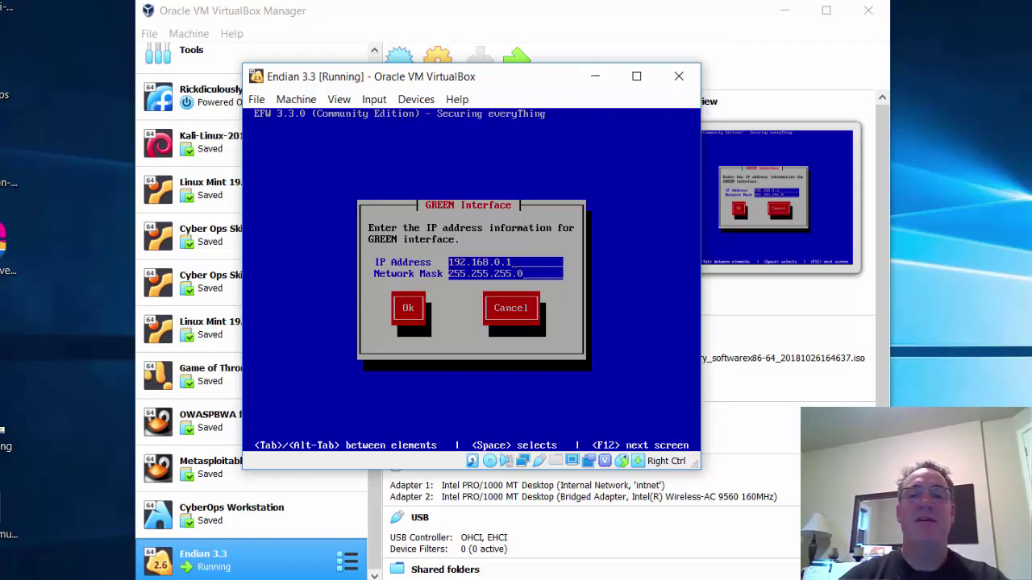
key("Tab")
key("Tab")
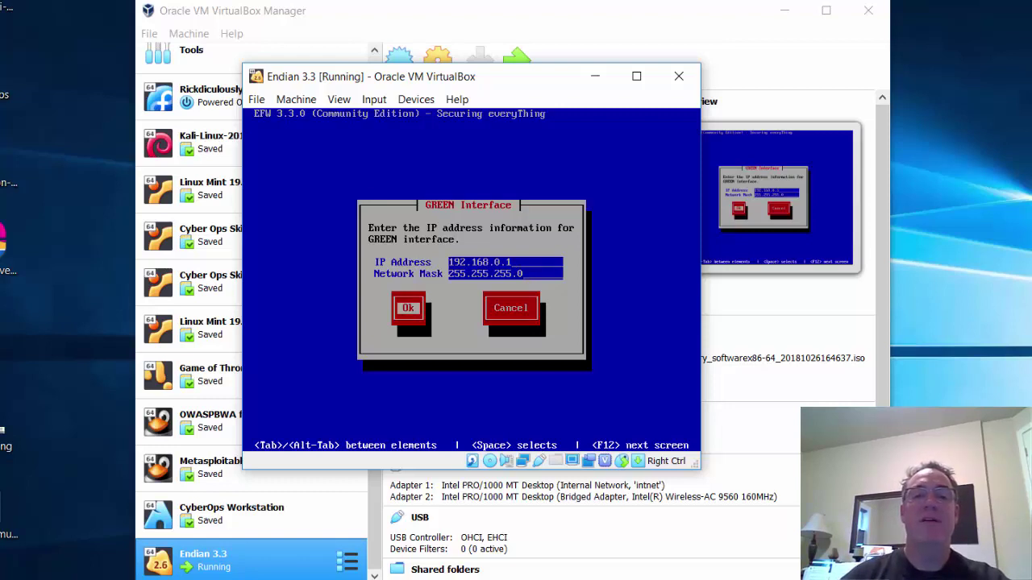
key("Return")
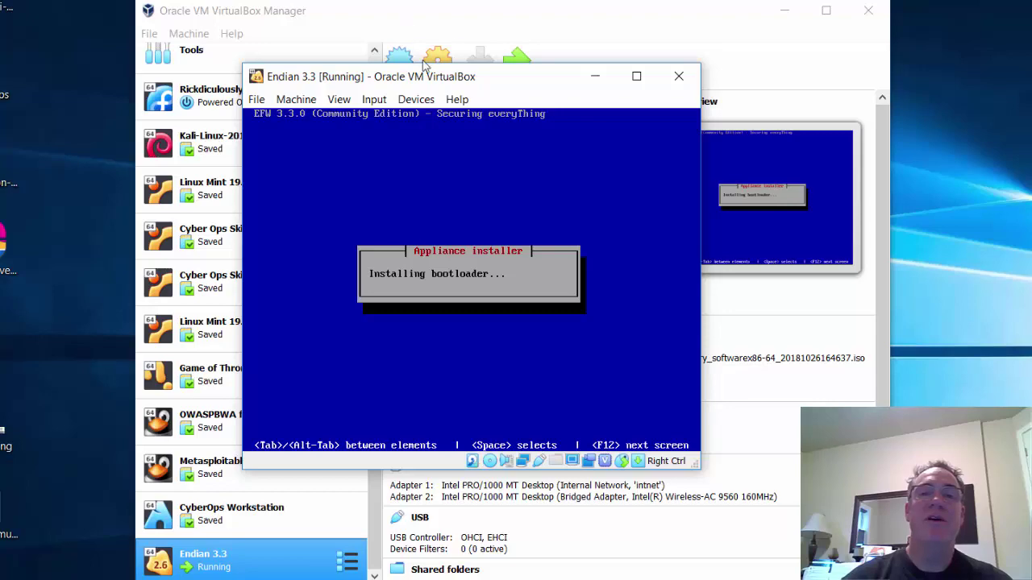
Let the installer finish, acknowledge the completed EFW installation to reboot the machine, and dismiss the mouse pointer integration notice
left_click_drag(436, 84, 754, 91)
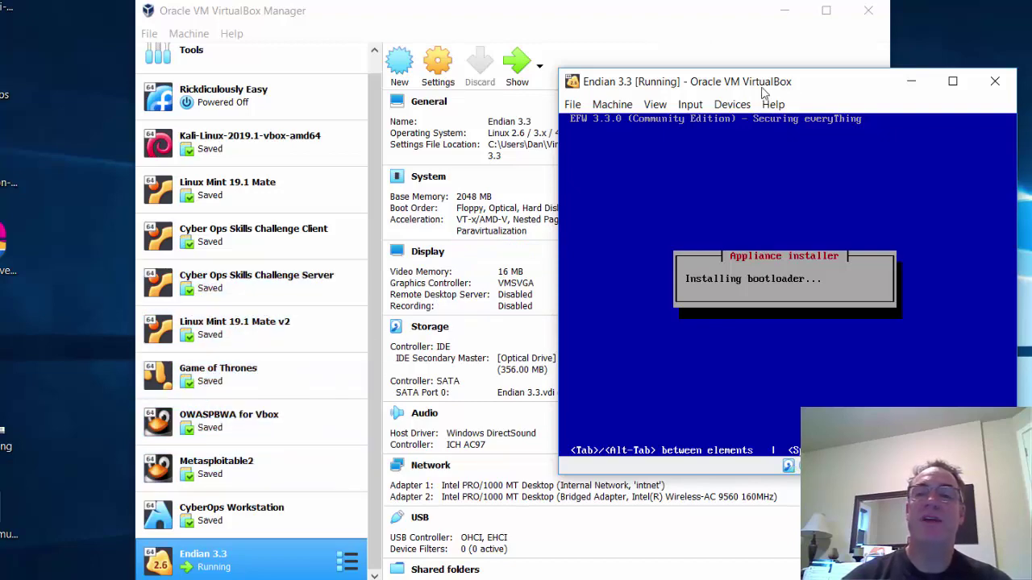
left_click_drag(814, 90, 507, 97)
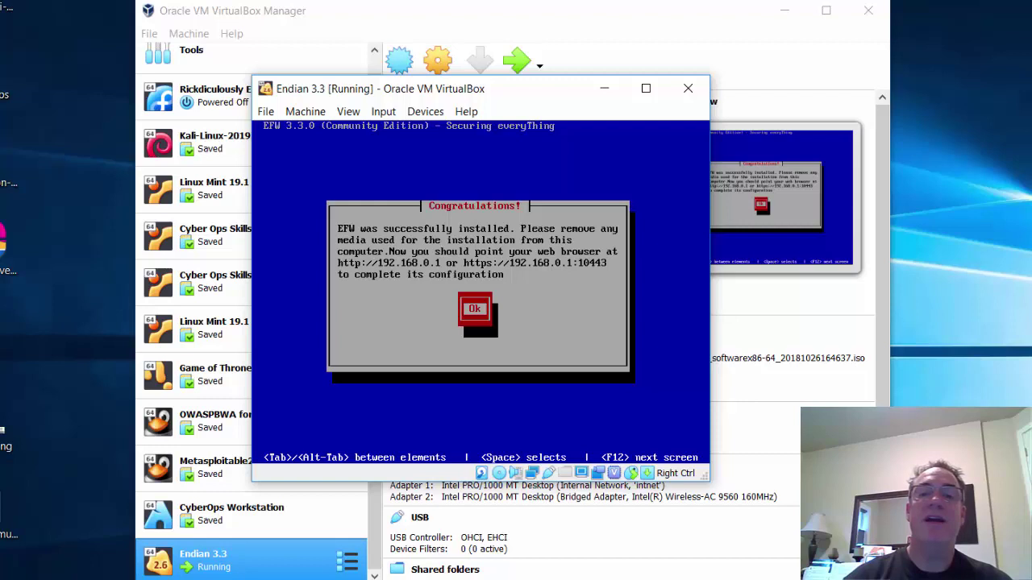
key("Return")
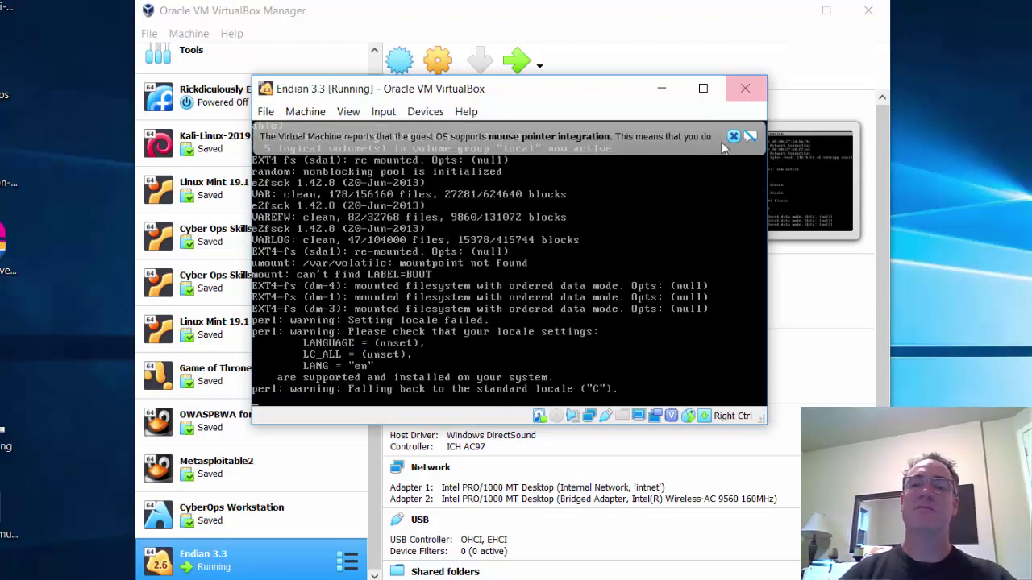
left_click(733, 137)
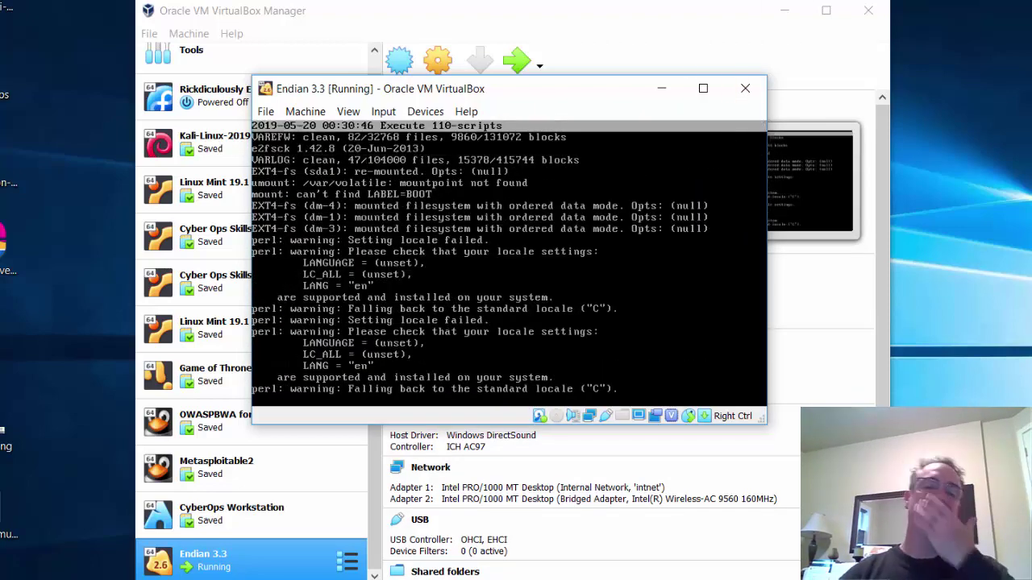
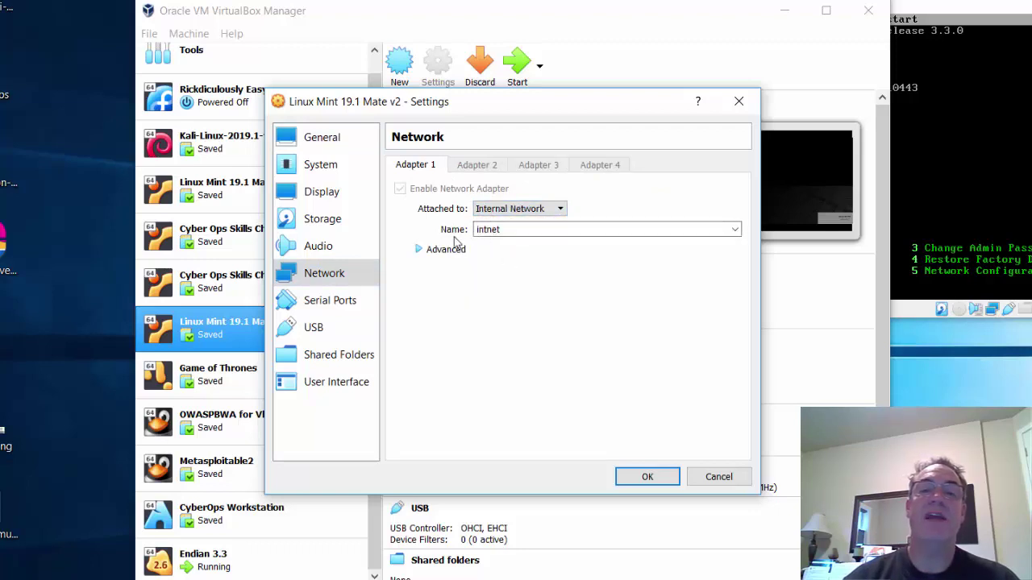
Accept the Linux Mint 19.1 Mate v2 machine's network settings on internal network intnet and start that machine
left_click(647, 477)
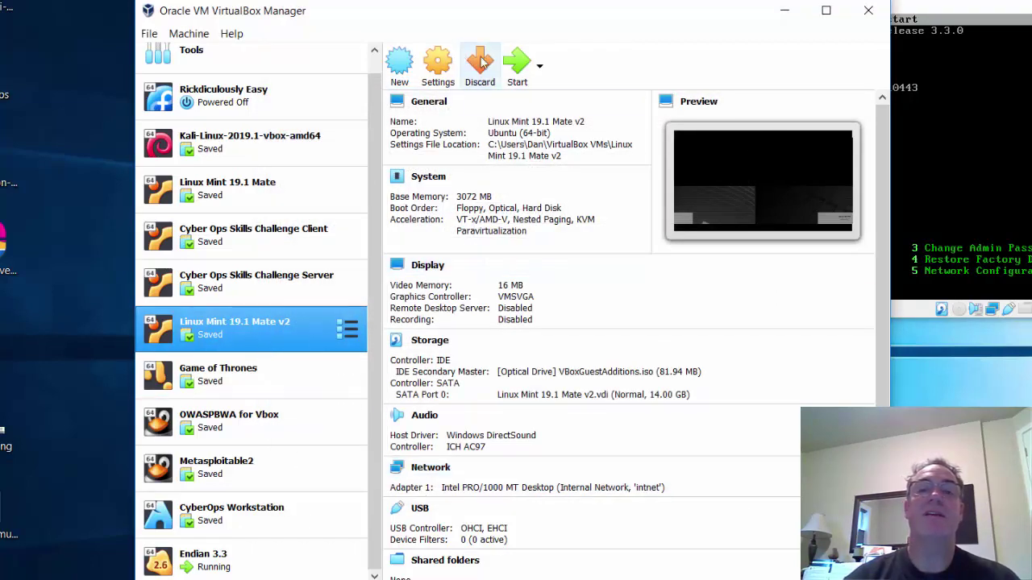
left_click(517, 63)
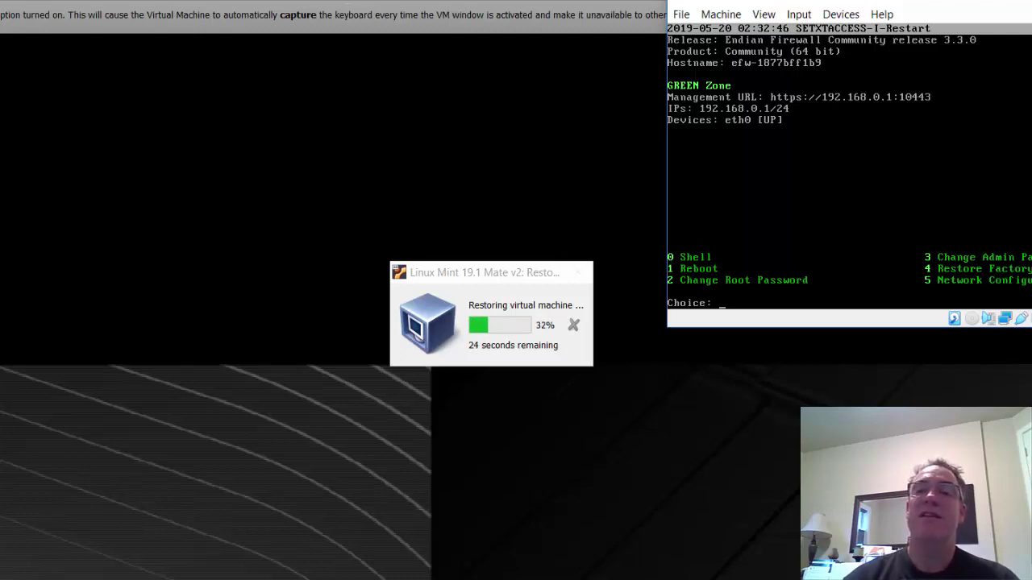
mouse_move(967, 2)
left_mouse_down()
mouse_move(950, 15)
mouse_move(870, 5)
mouse_move(964, 13)
mouse_move(910, 1)
mouse_move(966, 1)
left_mouse_up()
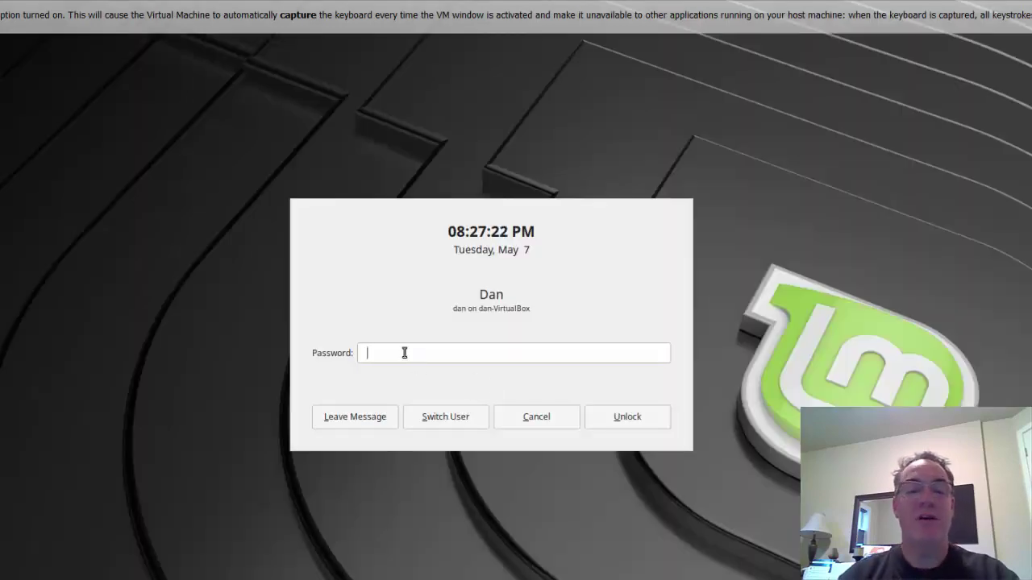
Unlock the Linux Mint session with the account password and close the open terminal window
type("•••••")
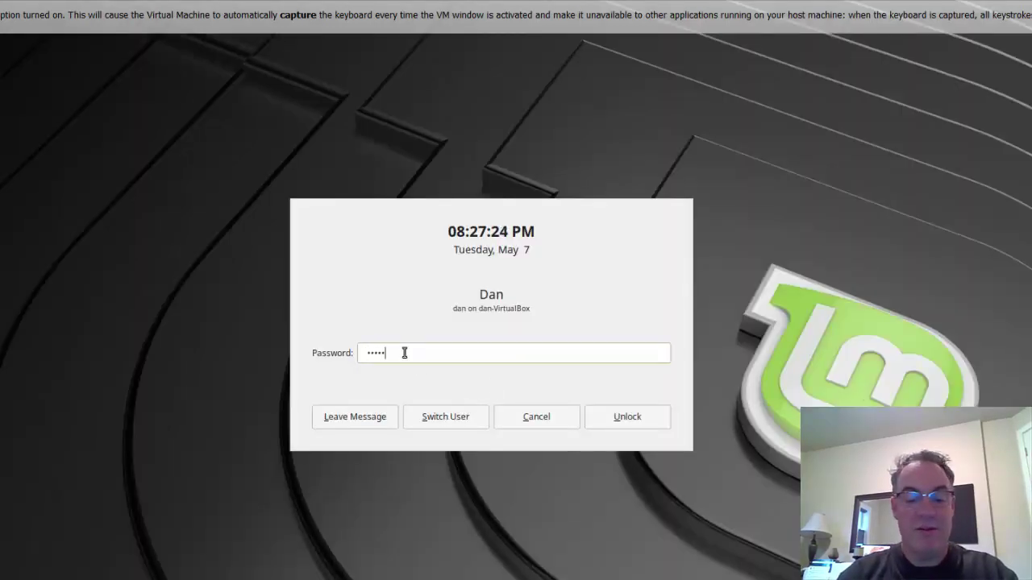
key("Return")
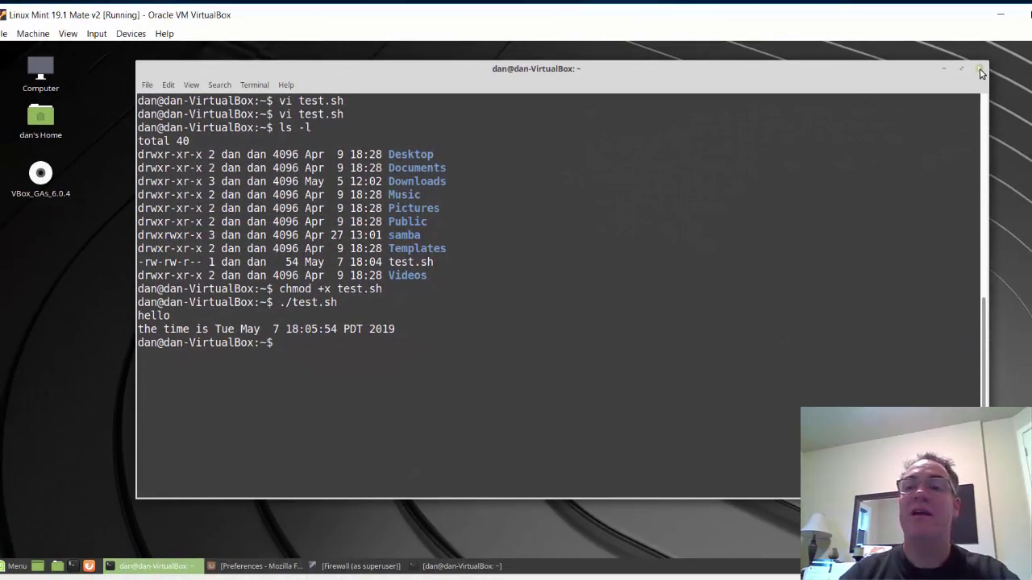
left_click(979, 69)
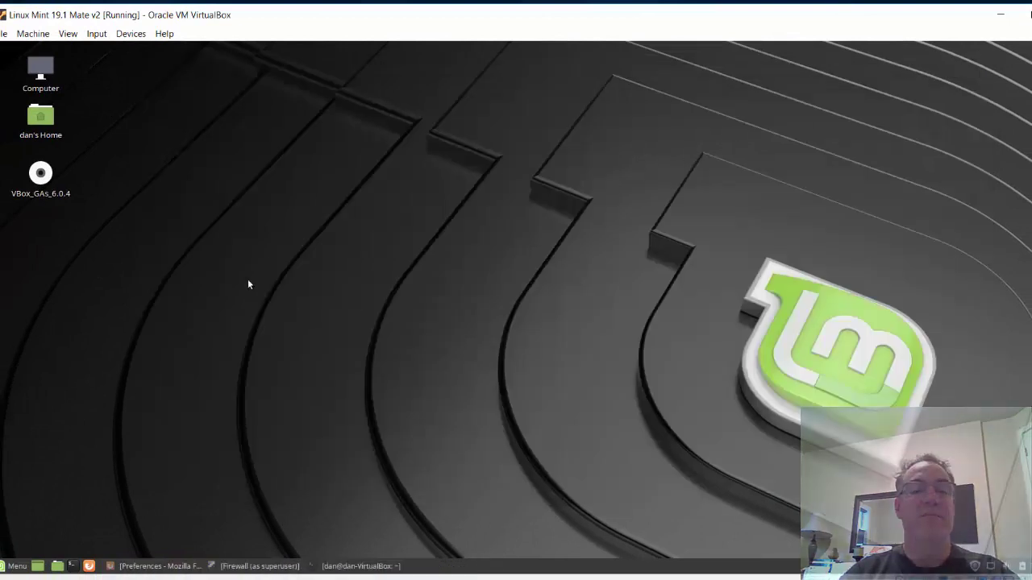
Reconnect Linux Mint to Wired connection 1 and bring the Endian 3.3 console window to the front
left_click(991, 566)
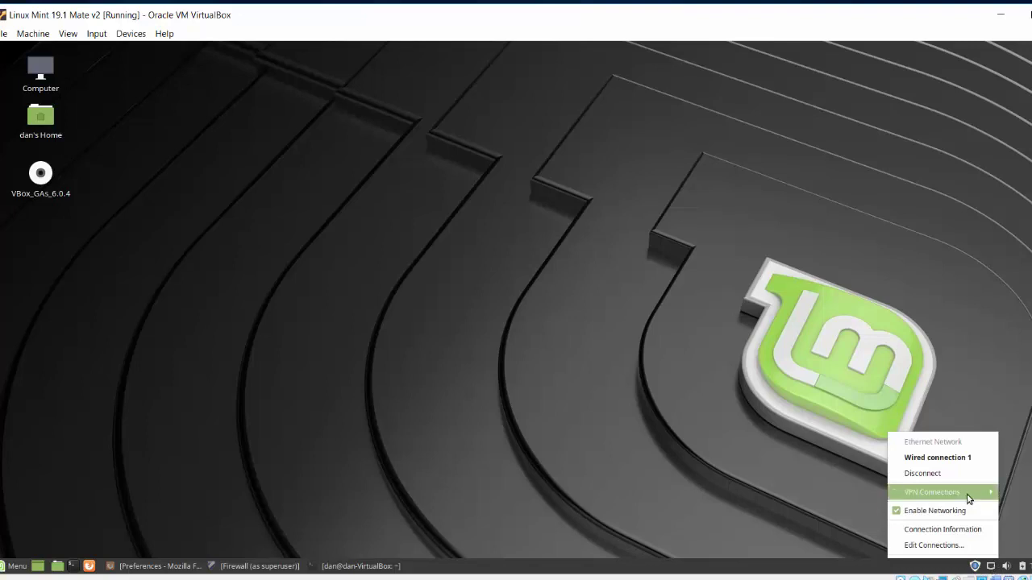
left_click(953, 459)
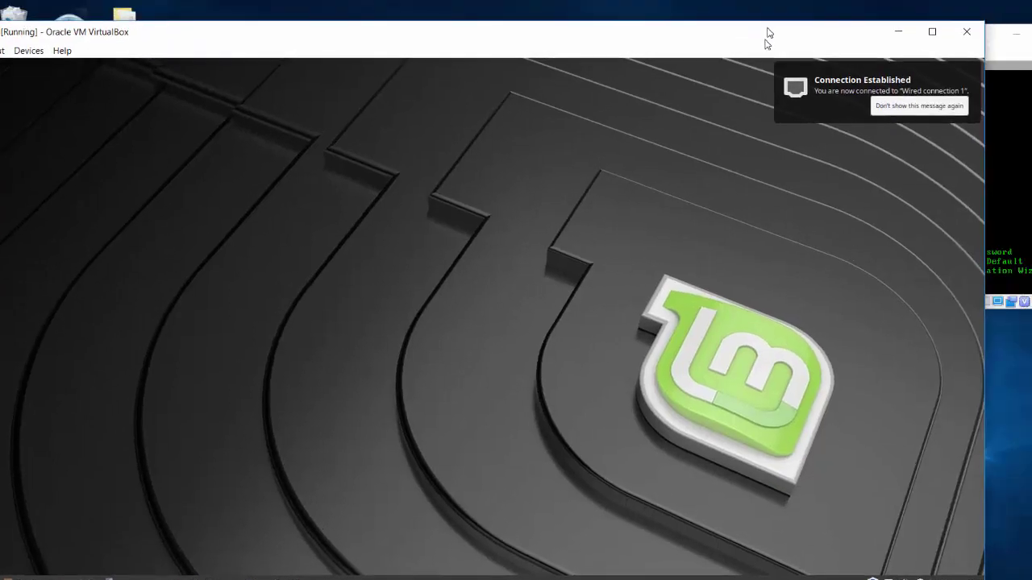
left_click(933, 28)
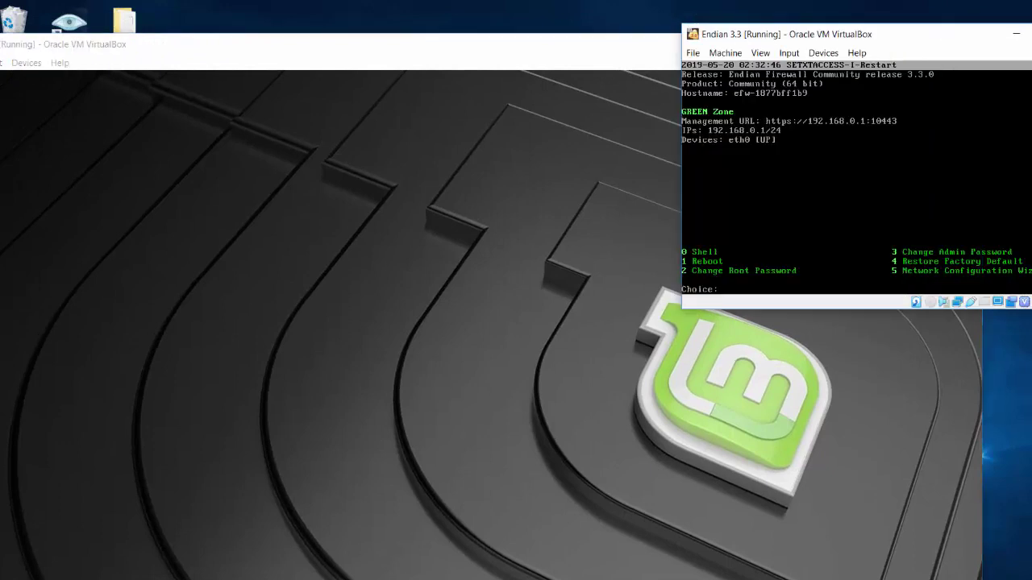
Bring the Linux Mint machine forward, accept No proxy in Firefox's connection settings, and close Firefox with all its tabs
left_click_drag(495, 42, 597, 27)
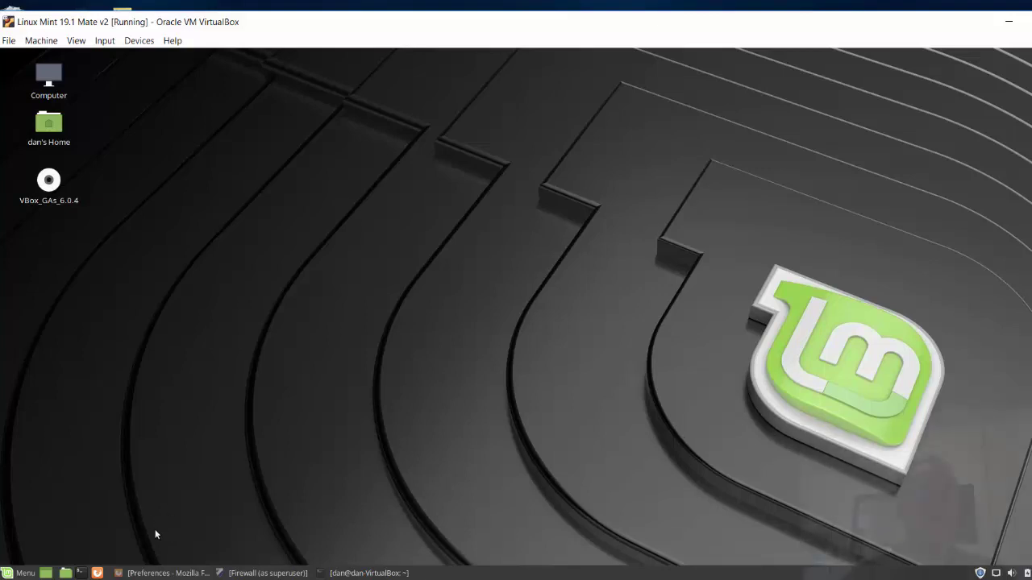
left_click(157, 573)
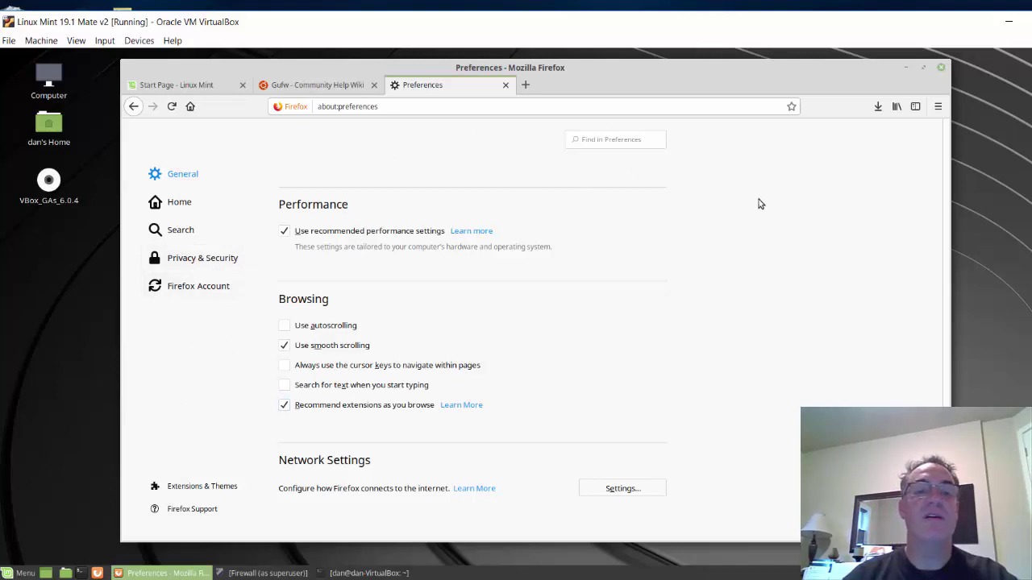
left_click(630, 498)
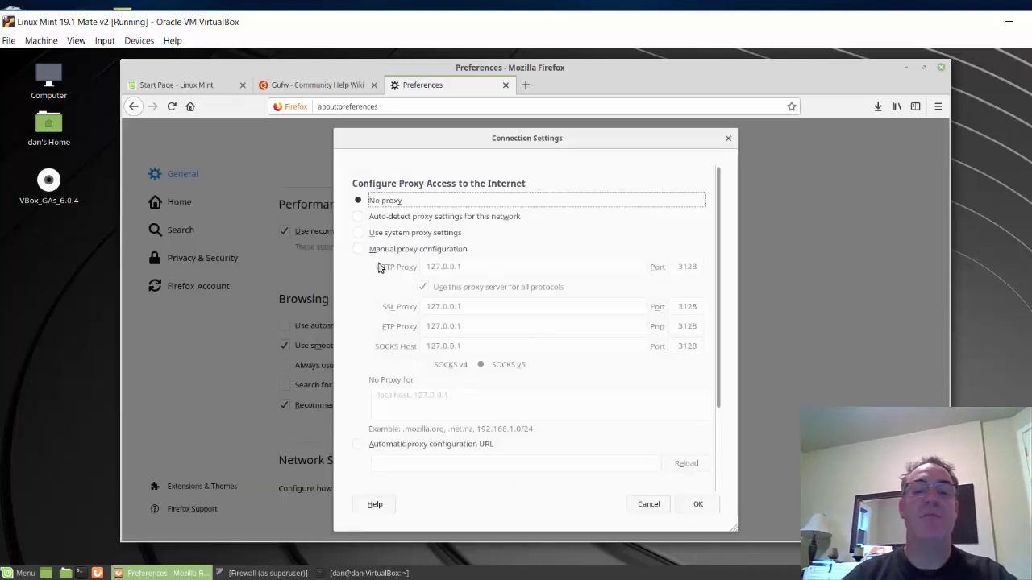
left_click(699, 508)
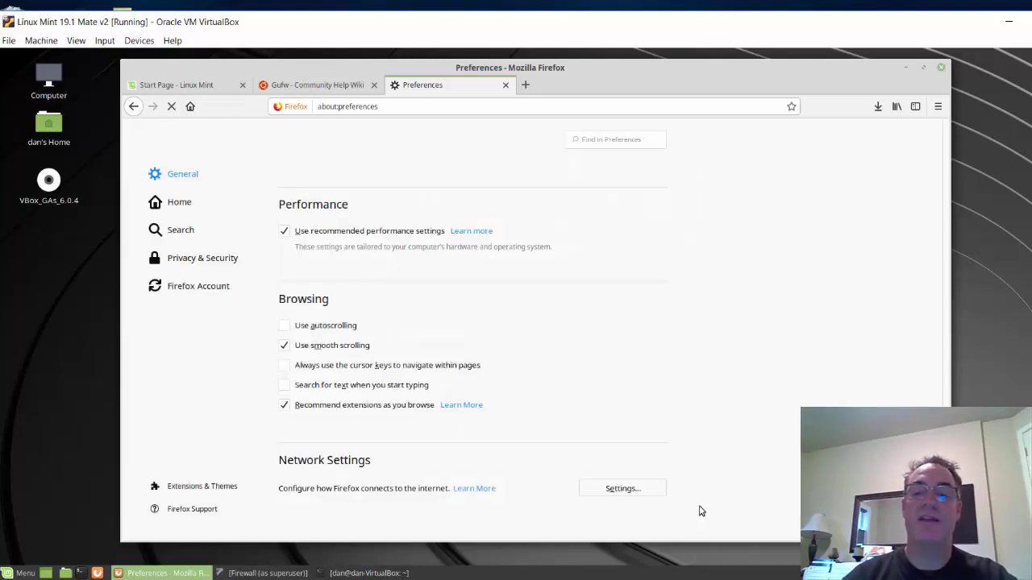
left_click(941, 70)
left_click(629, 334)
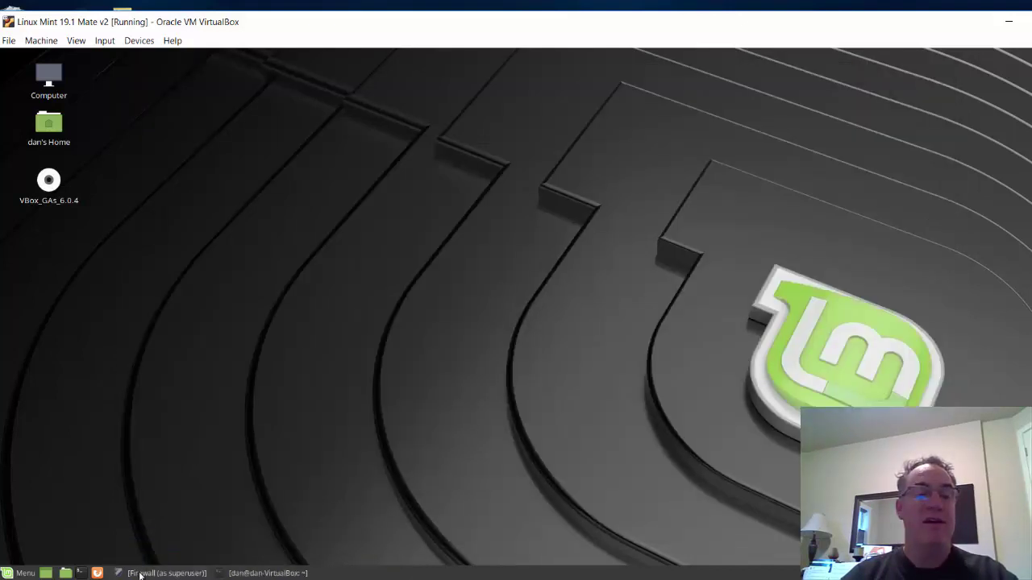
Open the Linux Mint Firewall tool and turn the firewall off for the Public and Home profiles
left_click(141, 574)
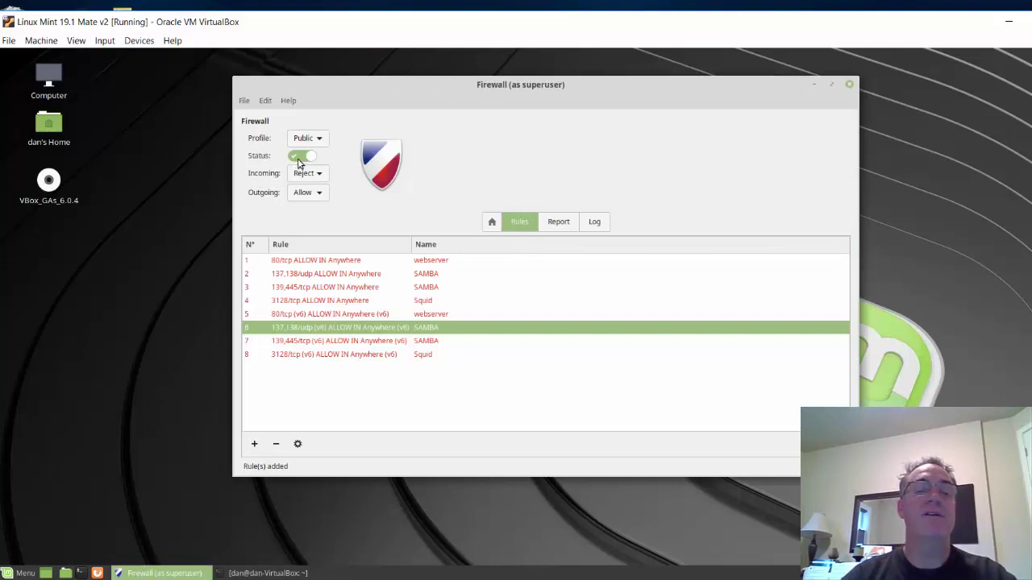
left_click(305, 156)
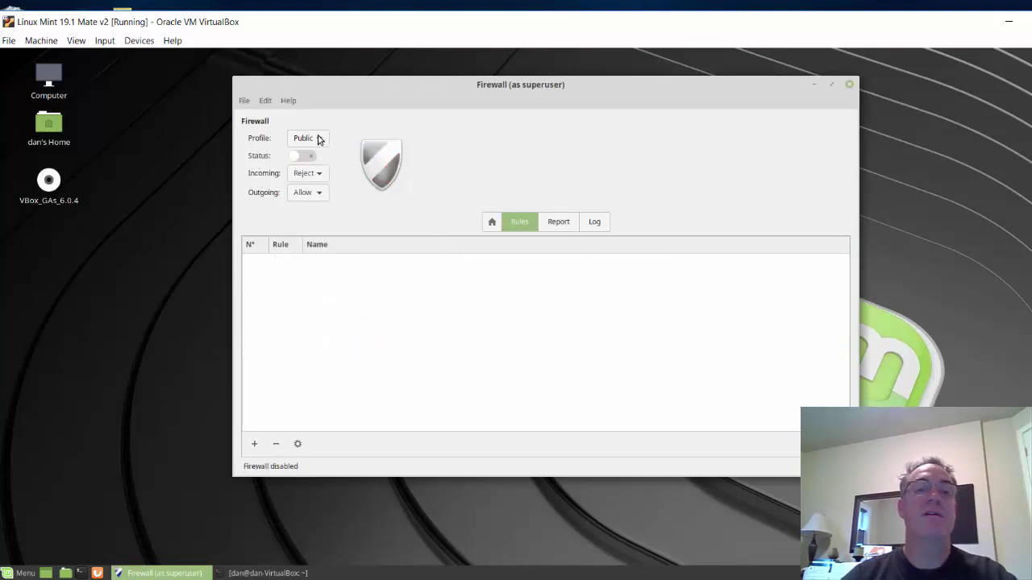
left_click(319, 140)
key("Escape")
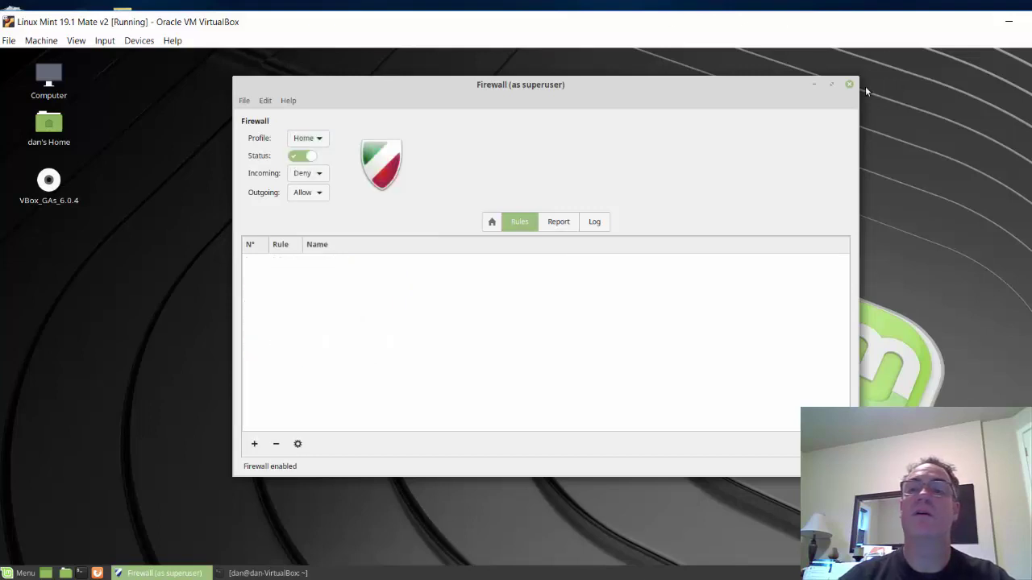
left_click(299, 157)
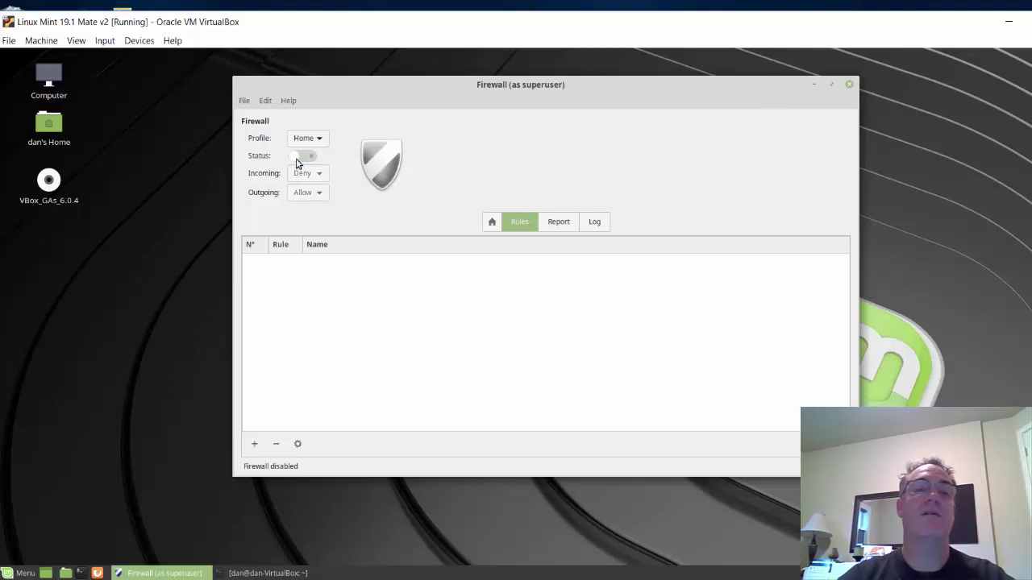
Check the firewall status under the Public profile, switch to the Office profile, and close the Firewall tool
left_click(320, 143)
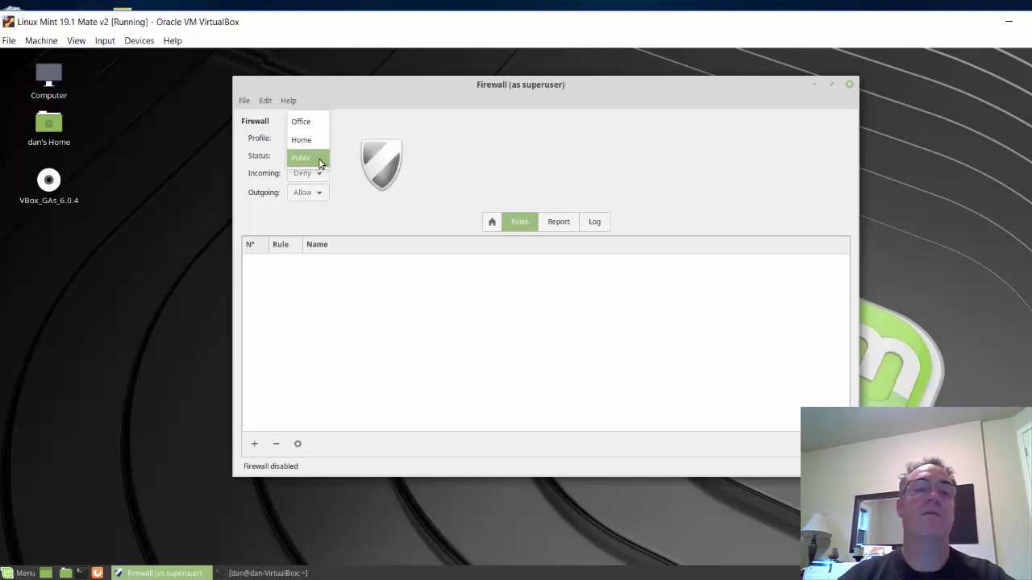
key("Escape")
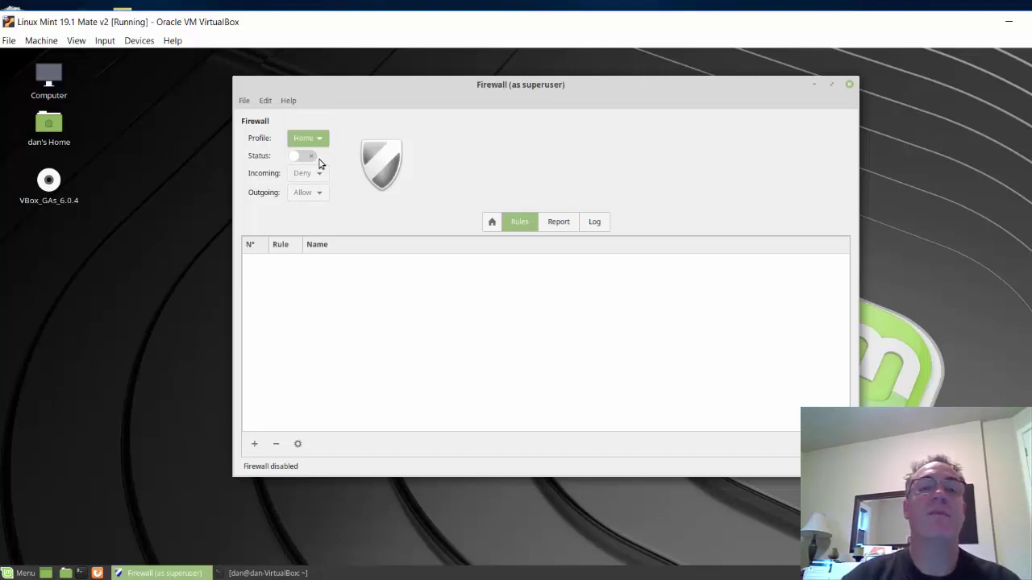
scroll(321, 141, "down", 2)
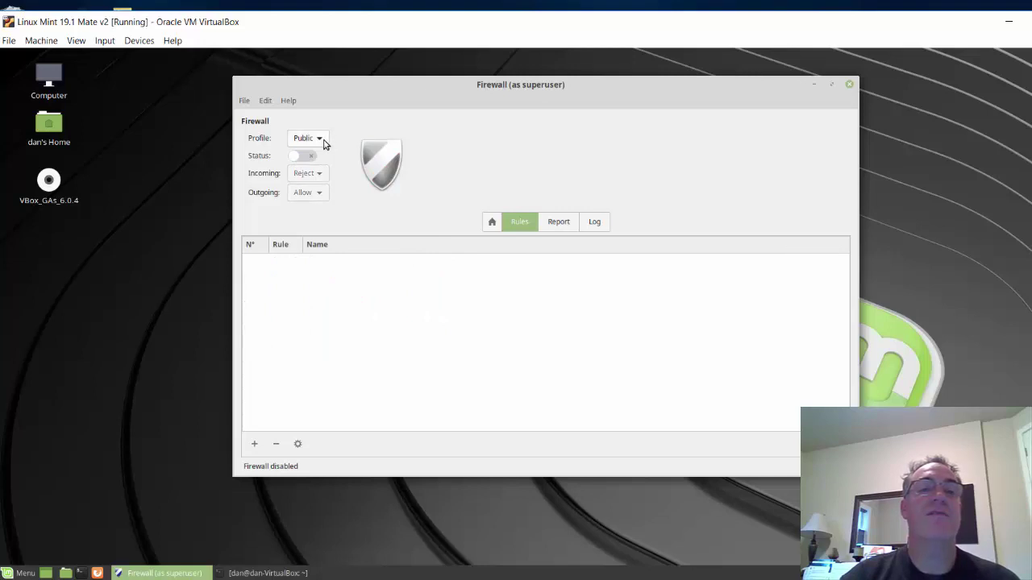
left_click(323, 140)
key("Escape")
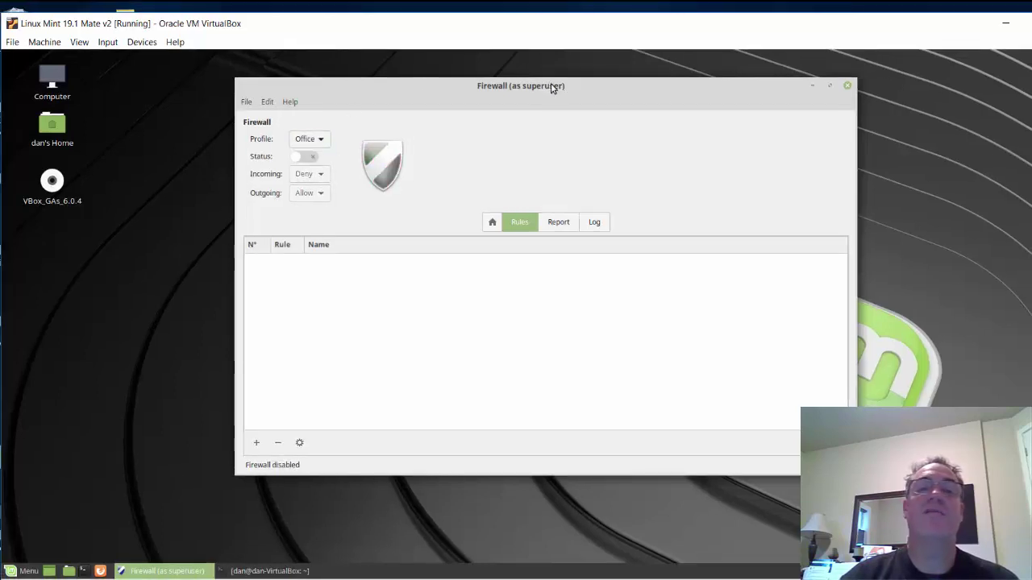
left_click(847, 85)
Launch Firefox in Linux Mint and load the Endian management page at https:192.168.0.1:10443
left_click(100, 571)
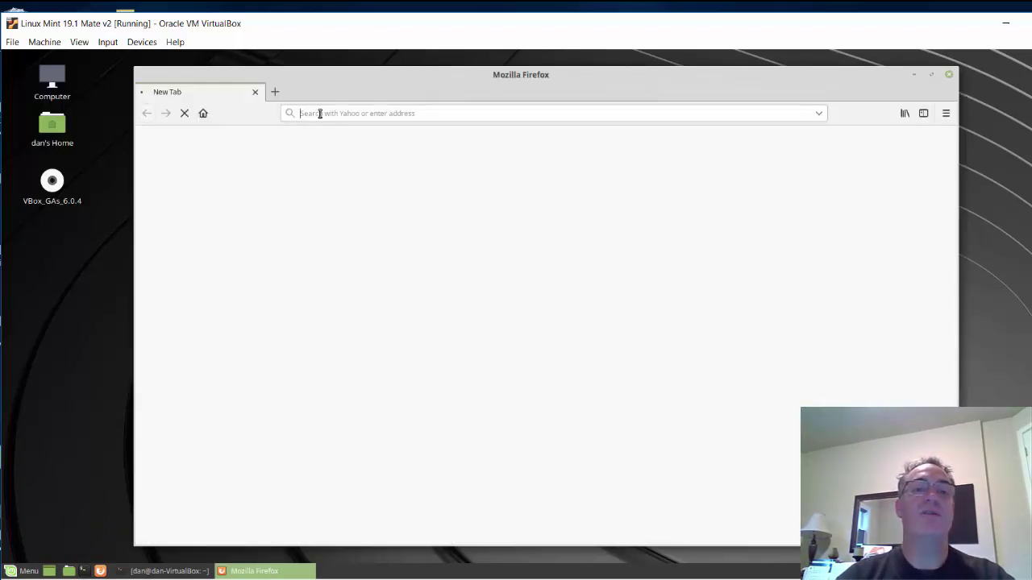
type("https")
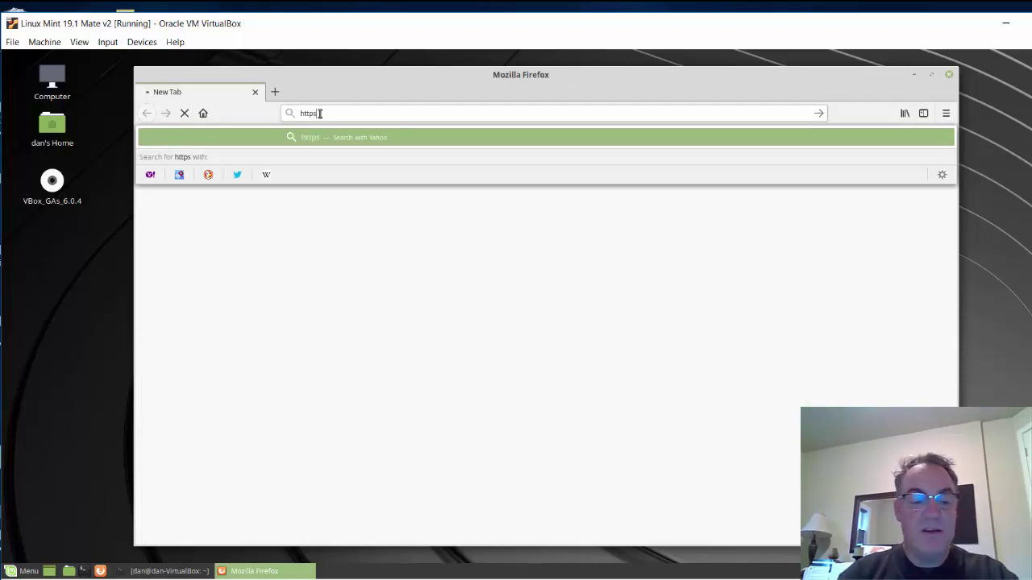
type(":19")
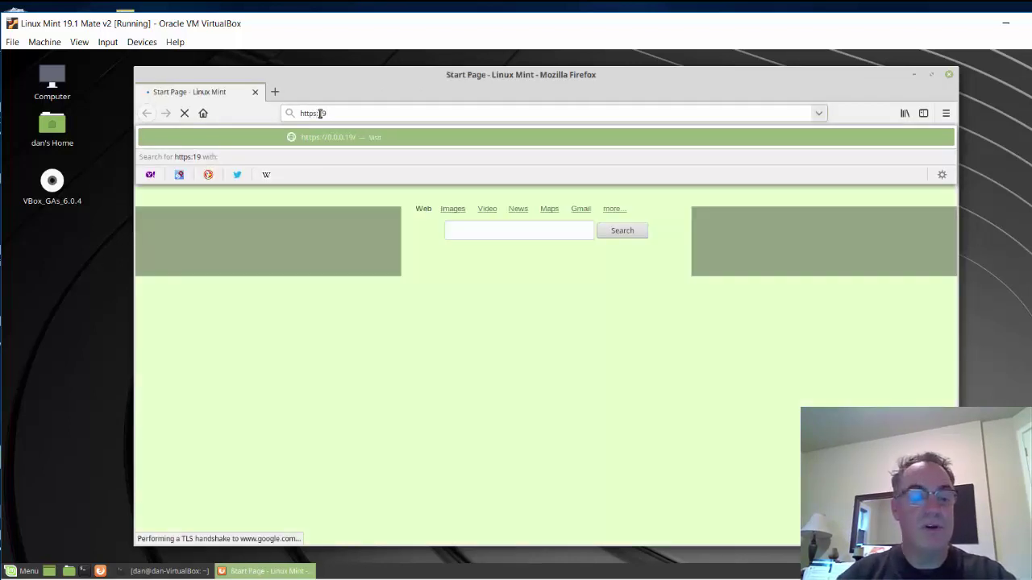
type("2.168")
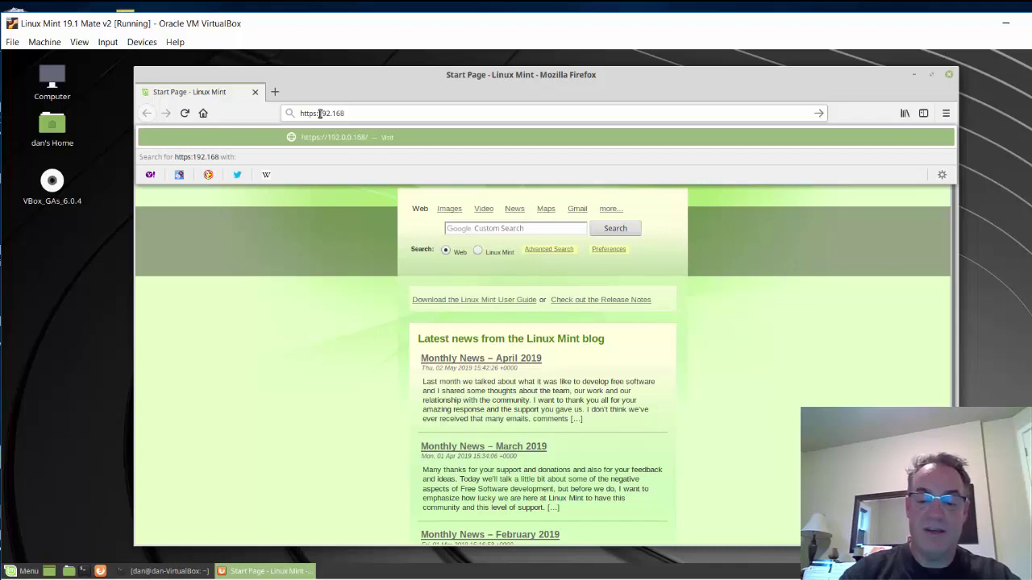
type(".0.1:")
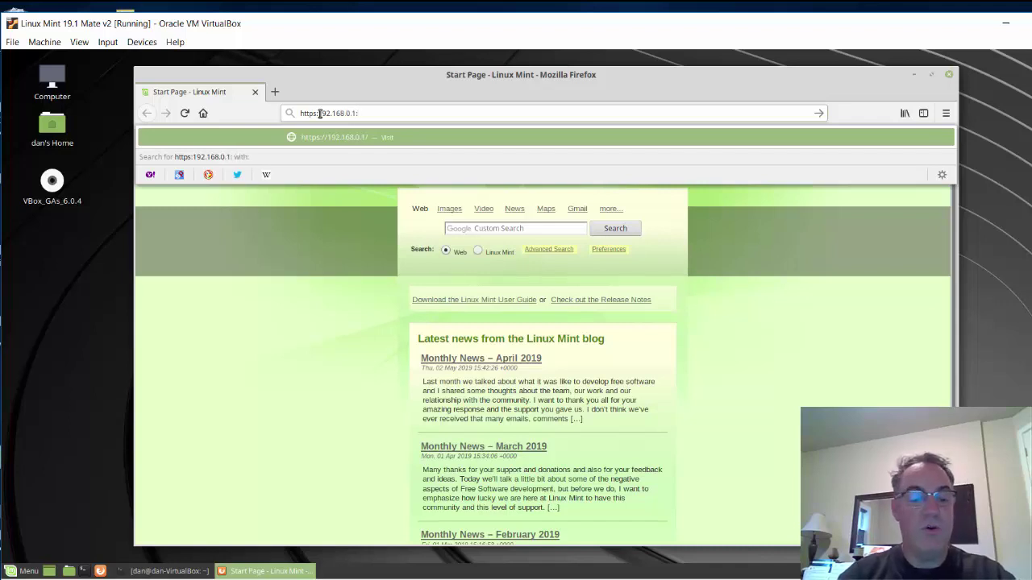
type("10443")
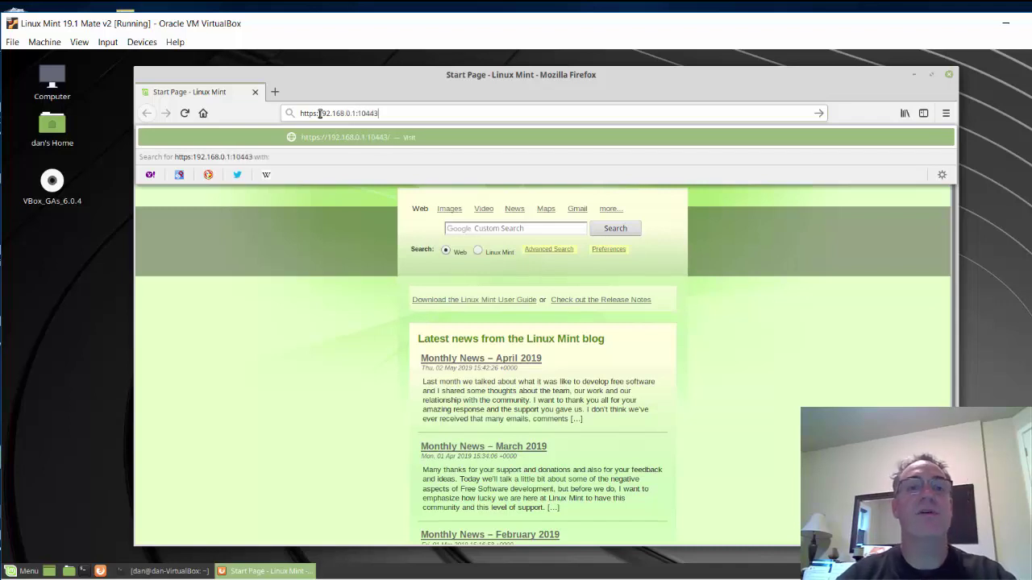
key("Return")
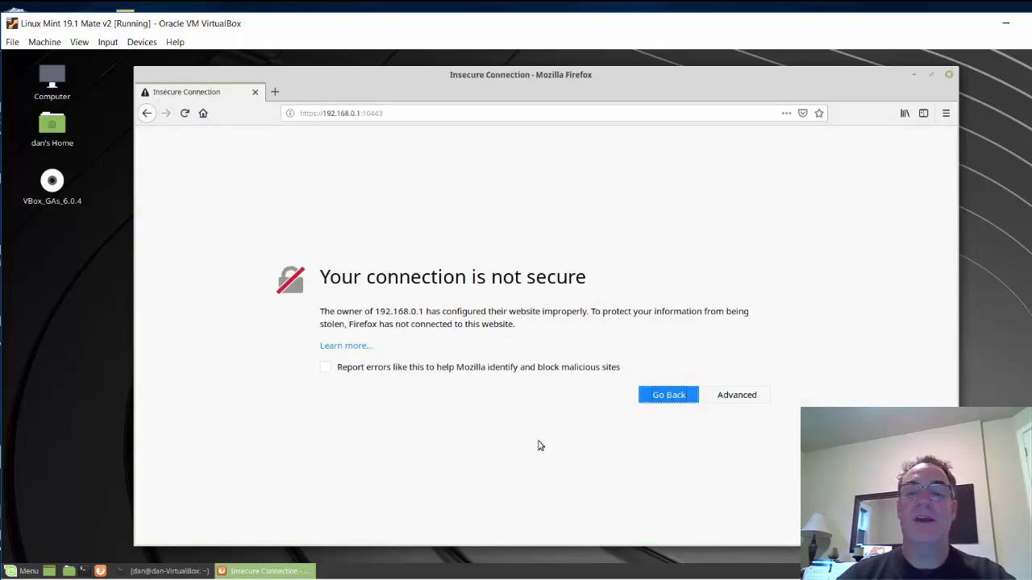
Add a security exception for the self-signed certificate of 192.168.0.1:10443 and proceed to the Endian Firewall page
left_click(735, 395)
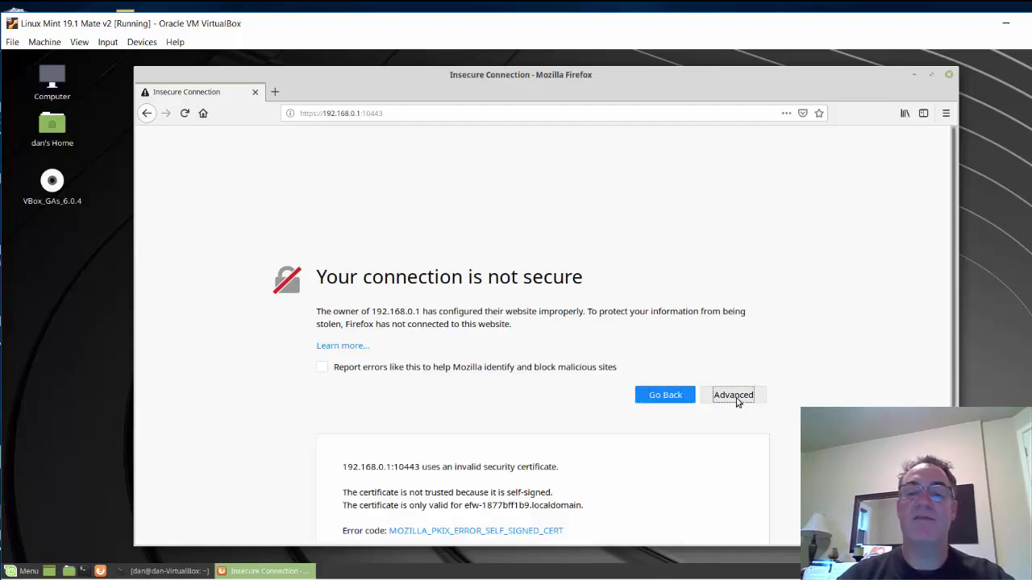
scroll(955, 347, "down", 2)
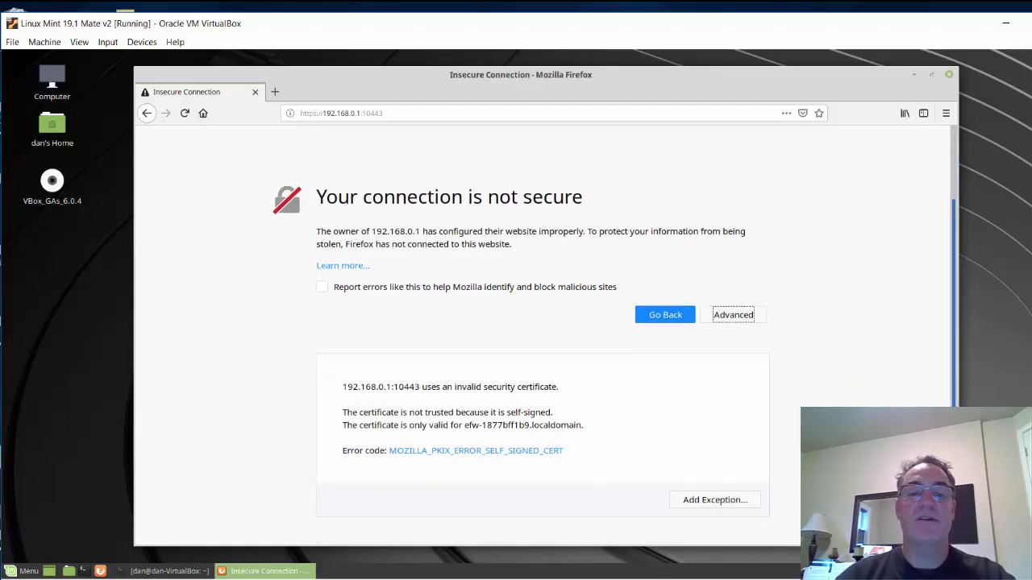
left_click(704, 501)
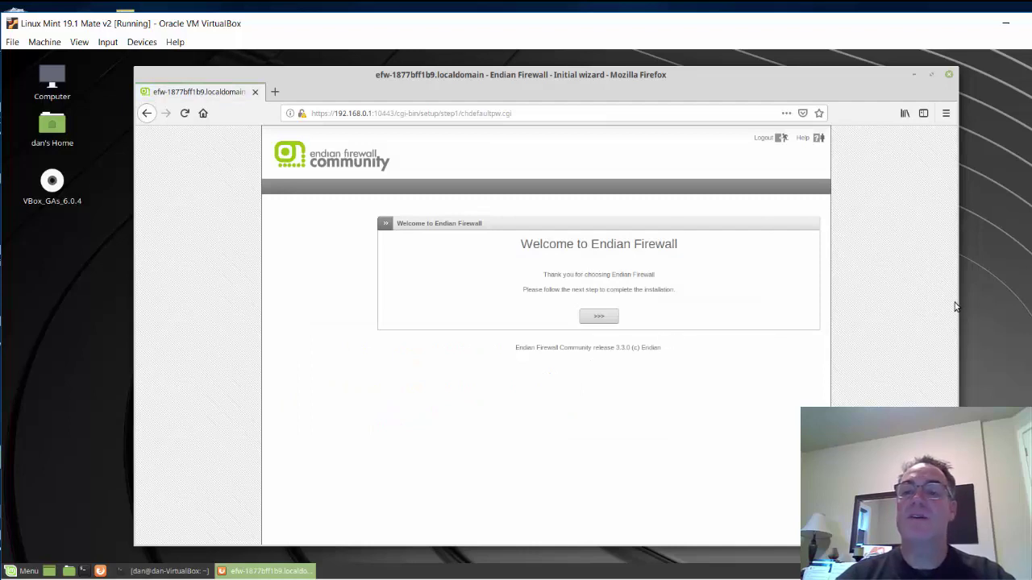
Widen the browser window, start the Endian initial wizard, and submit English with the America/Los_Angeles timezone
left_click_drag(958, 311, 1030, 313)
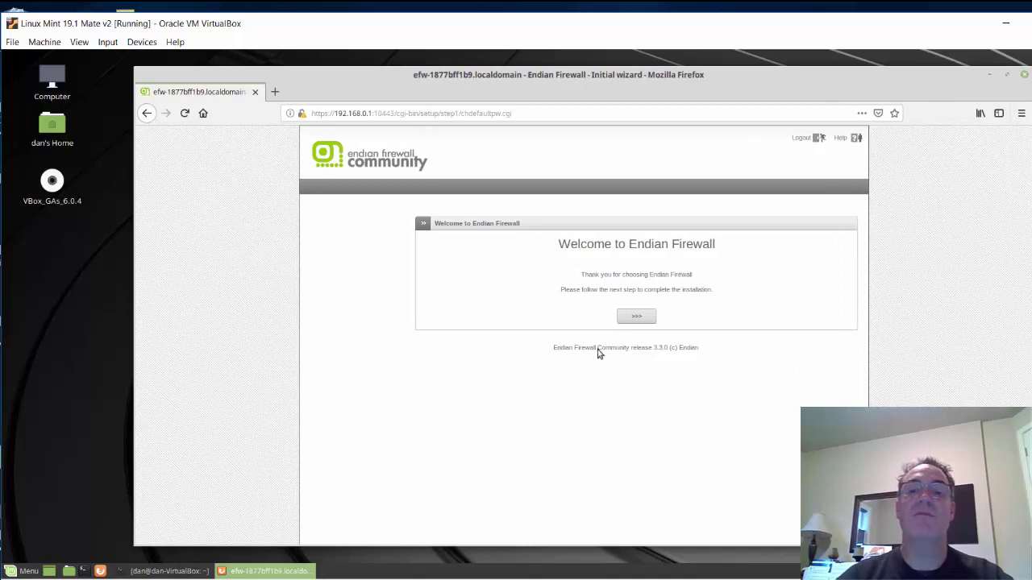
left_click(635, 319)
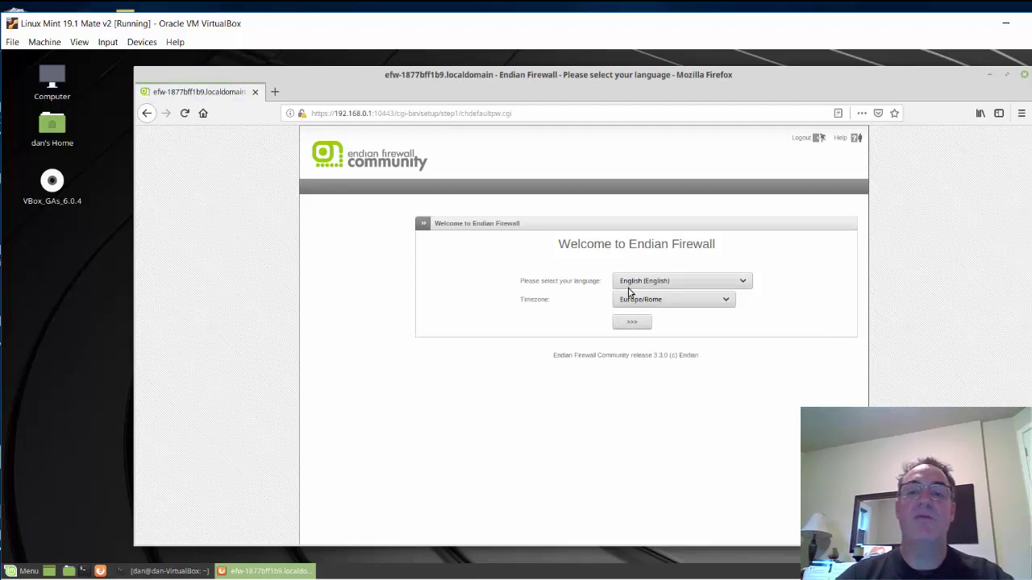
left_click(659, 303)
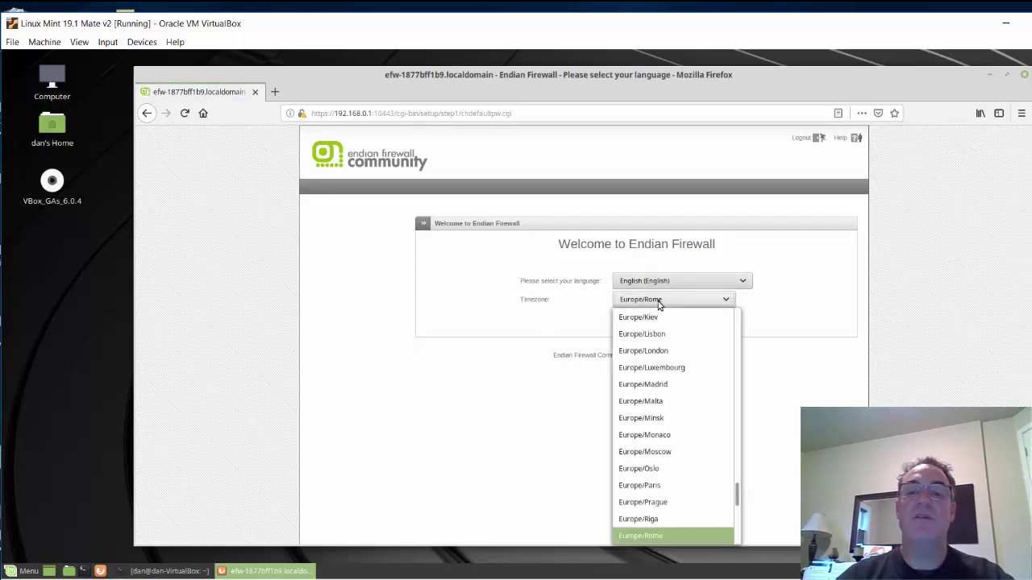
left_click_drag(737, 495, 732, 387)
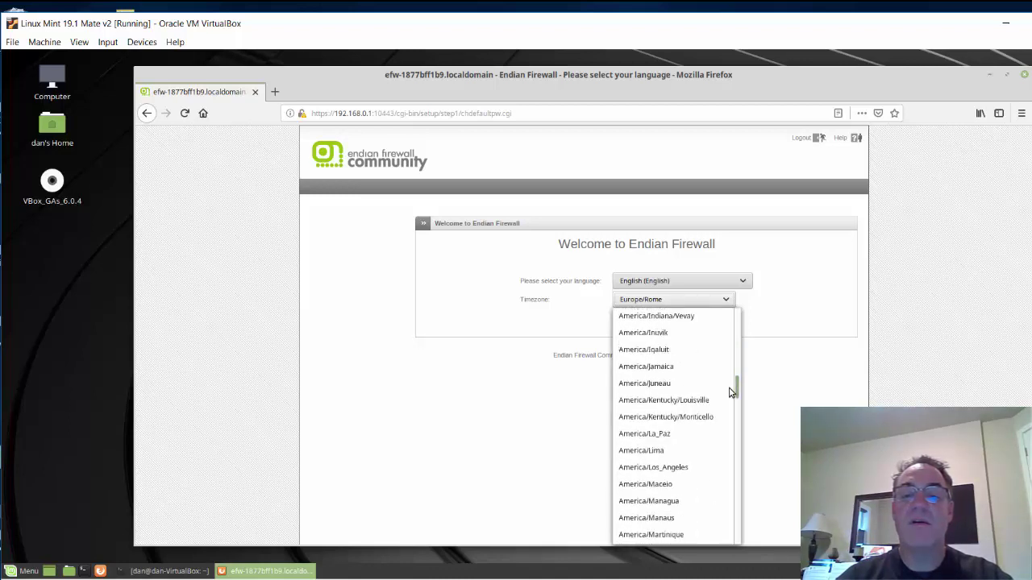
left_click(661, 466)
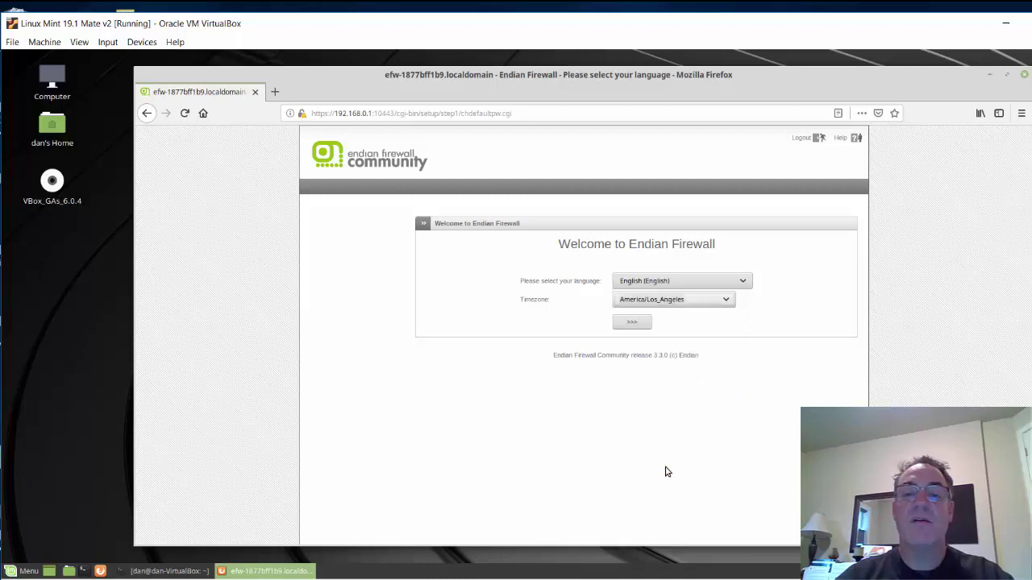
left_click(633, 327)
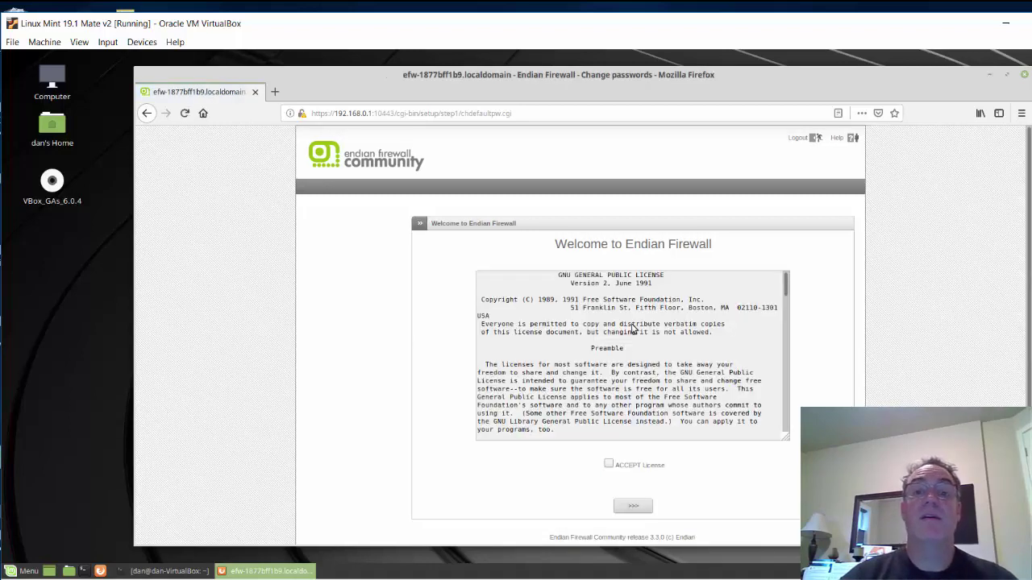
Accept the GNU General Public License and continue the wizard with No for restoring a backup
left_click(609, 465)
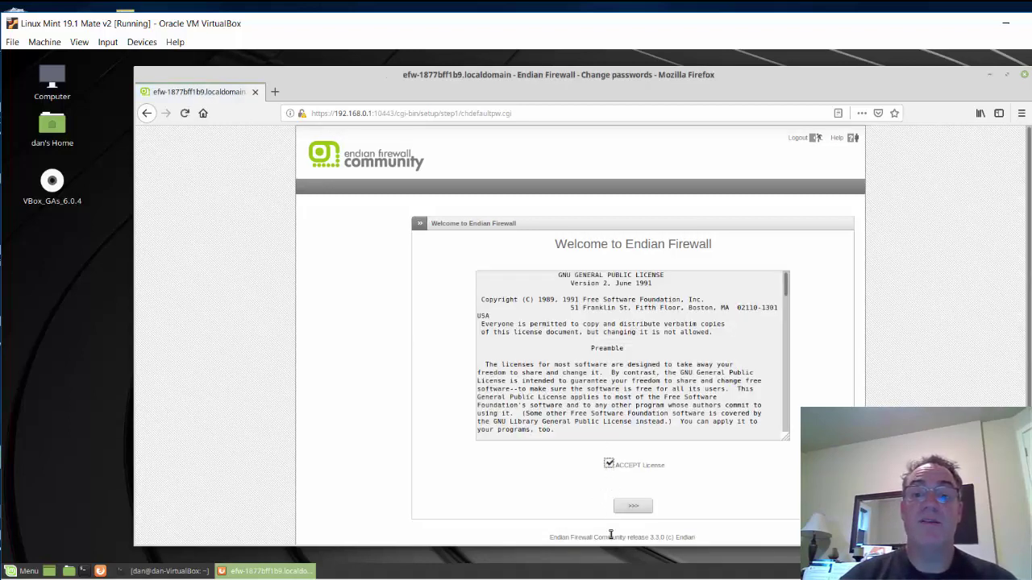
left_click(634, 506)
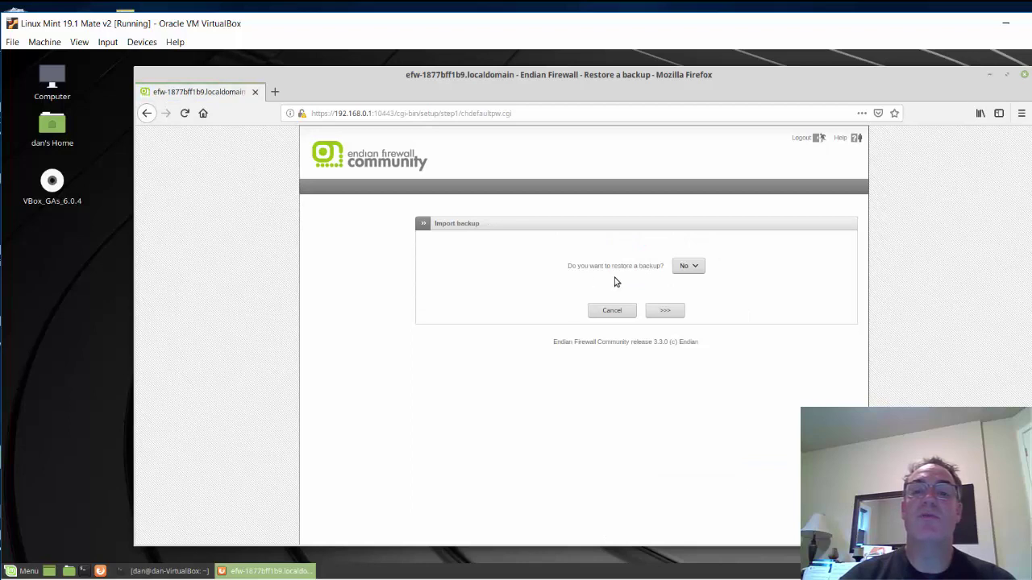
left_click(669, 315)
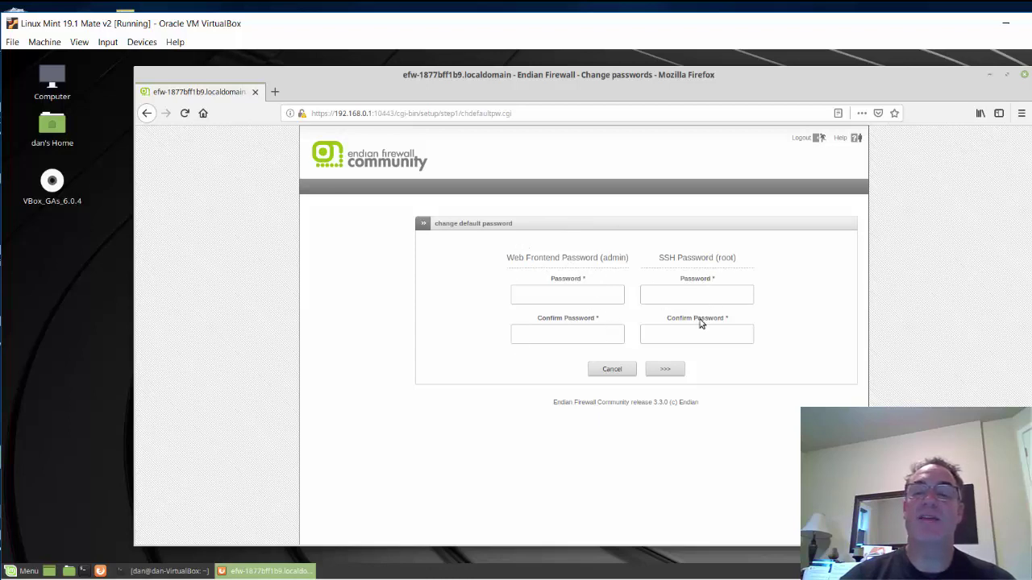
Enter and confirm new passwords for the web frontend admin and the SSH root account, and submit them
left_click(570, 299)
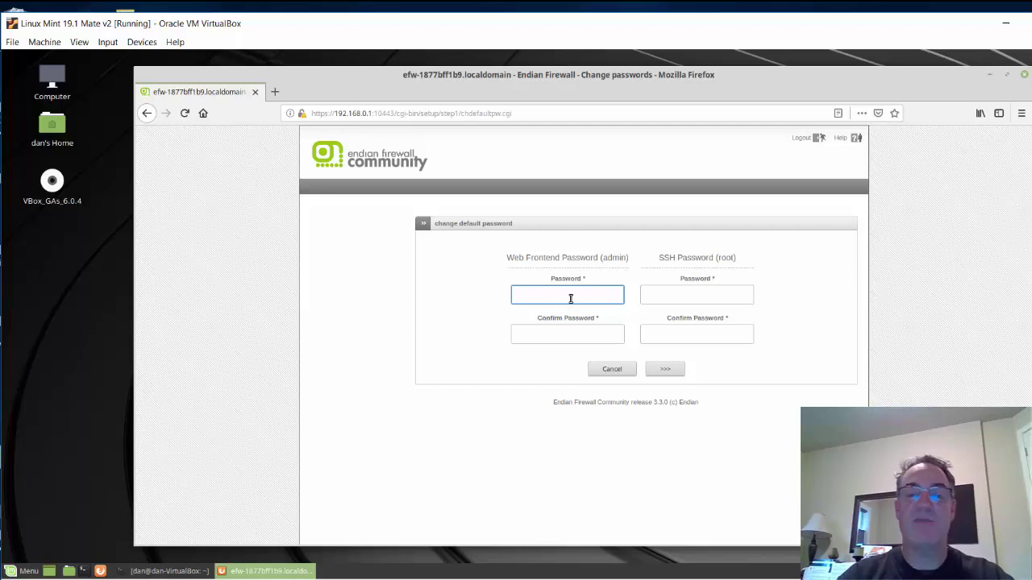
type("a••")
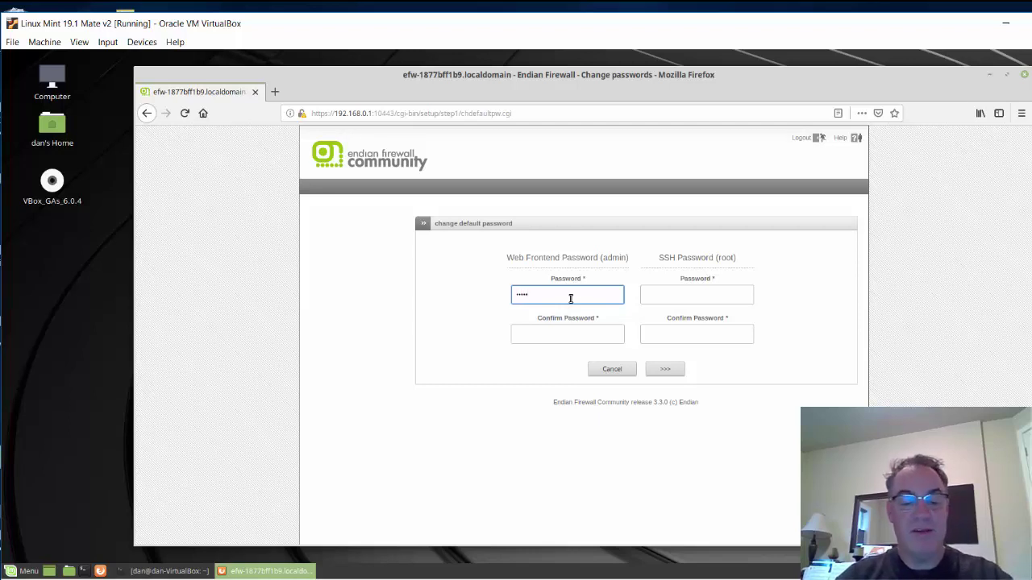
type("••")
left_click(541, 332)
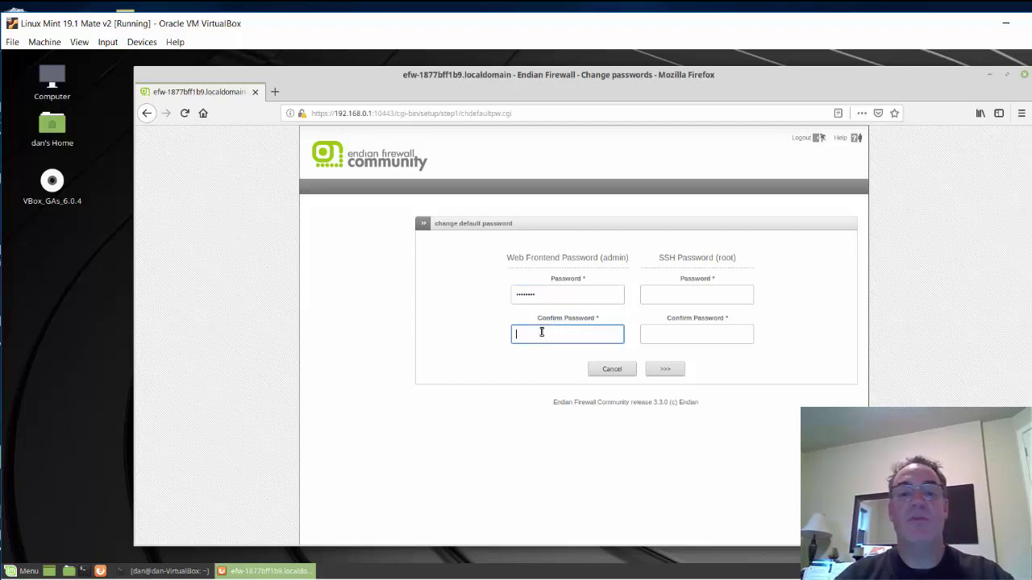
type("••••••")
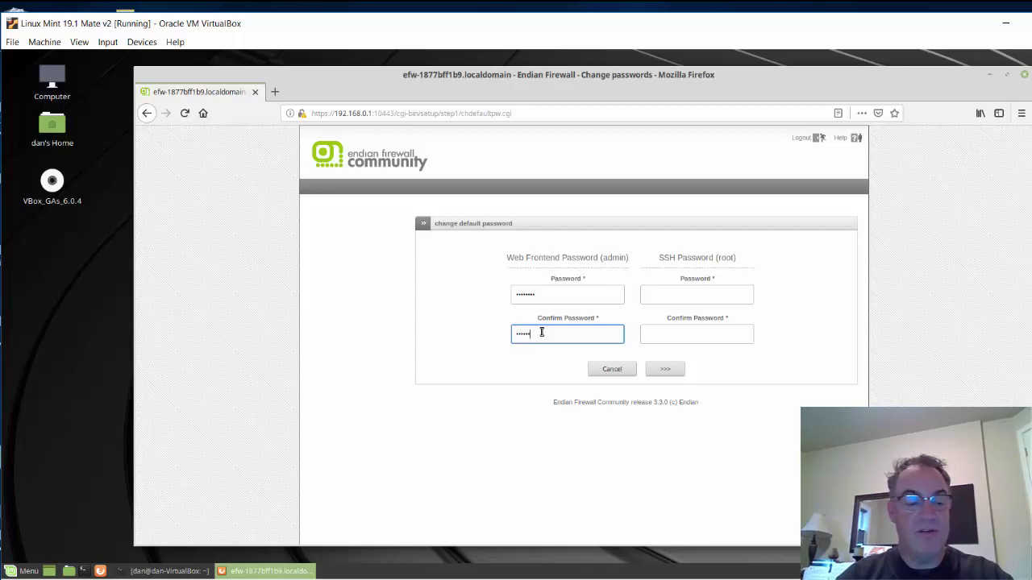
left_click(686, 298)
type("••••••••")
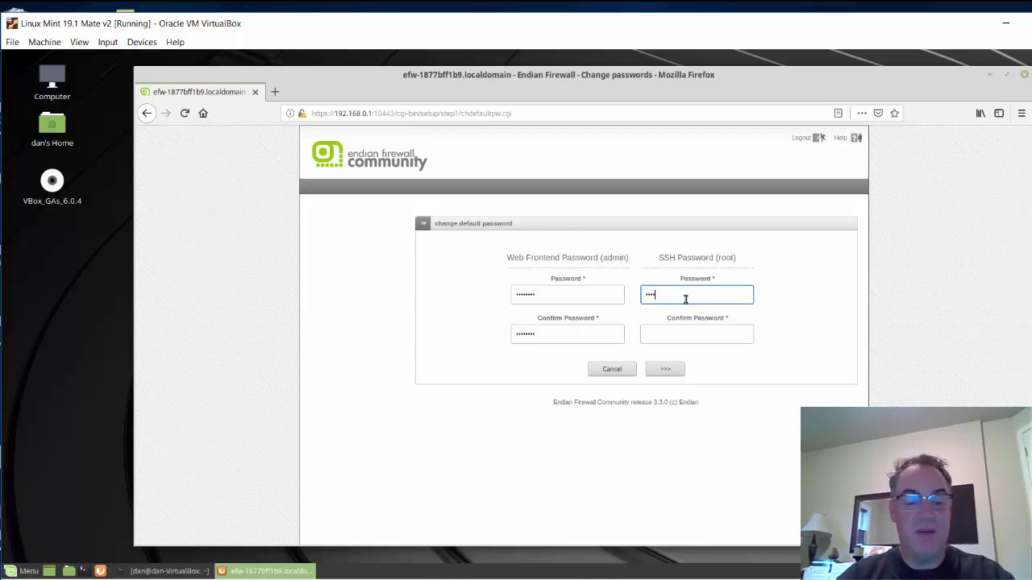
left_click(665, 335)
type("••••••••")
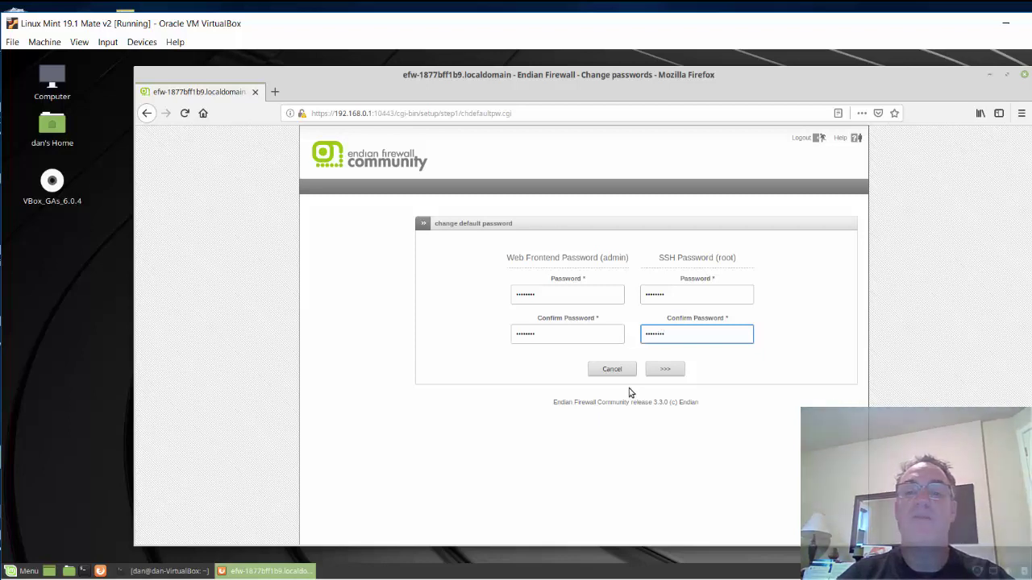
left_click(666, 371)
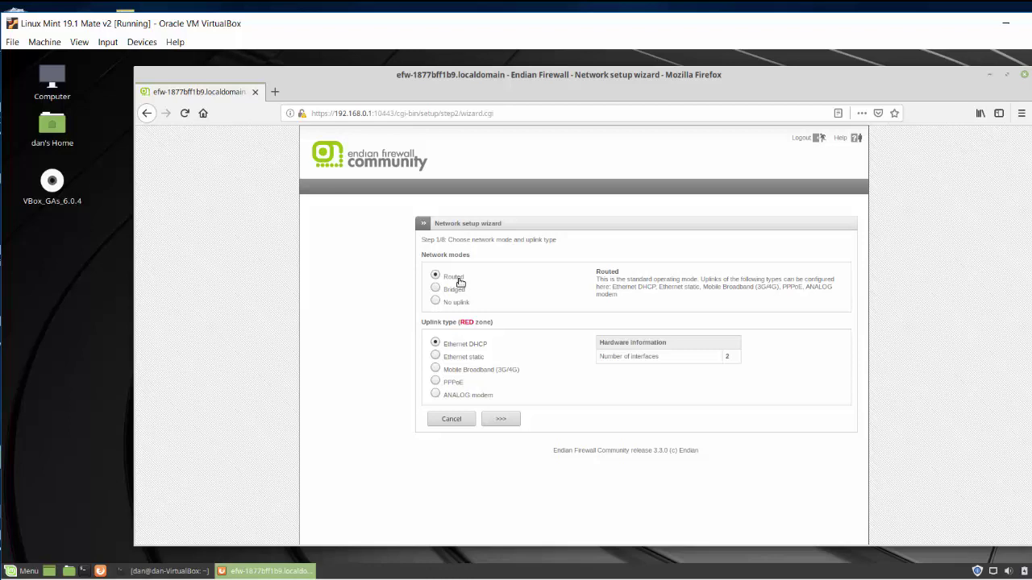
Continue the network setup with Routed mode, an Ethernet DHCP uplink for the RED zone, and NONE for additional network zones
mouse_move(459, 292)
left_click(501, 420)
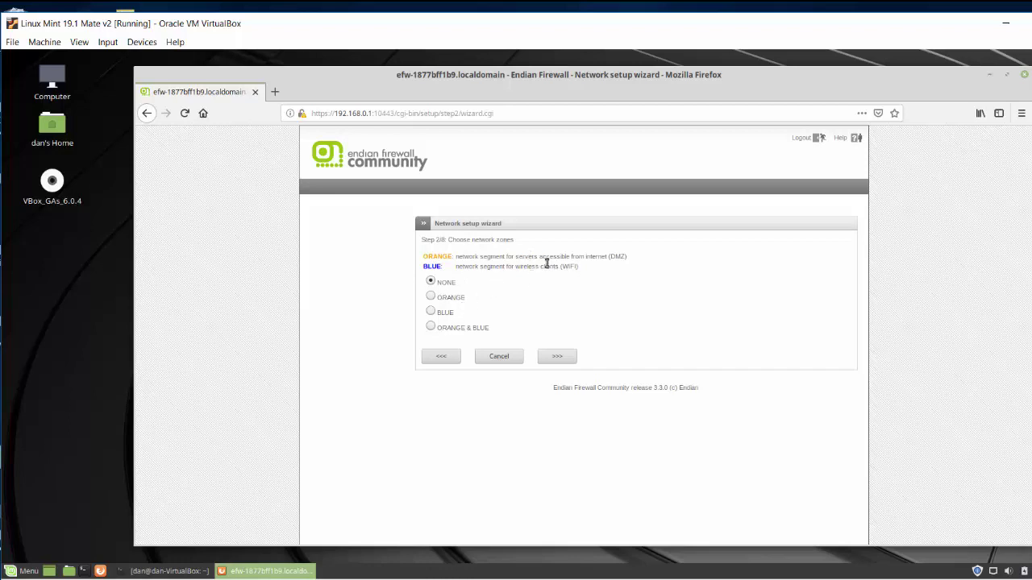
left_click(562, 360)
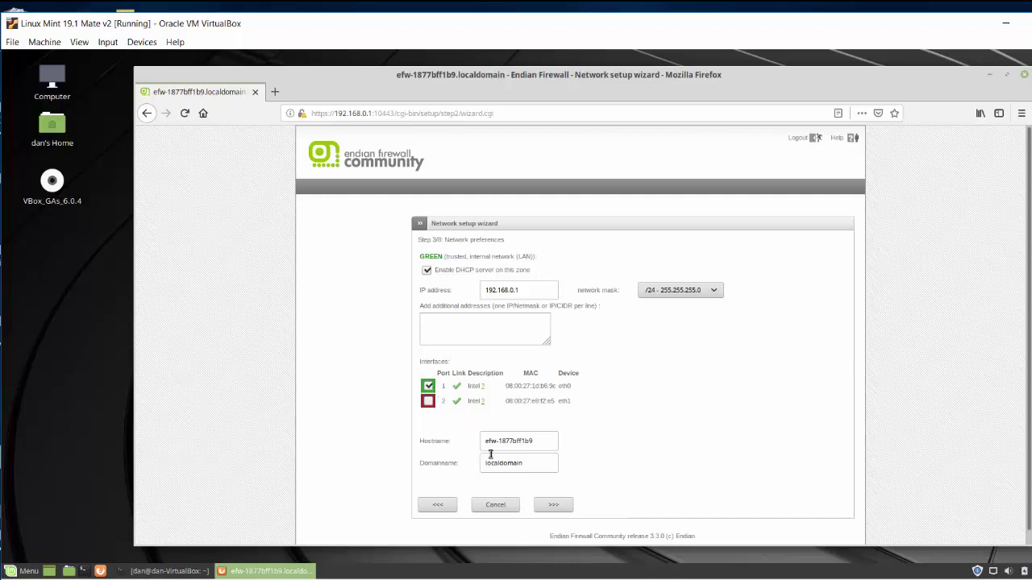
Set the hostname to efw in the GREEN network preferences and continue to the internet access preferences
left_click(542, 441)
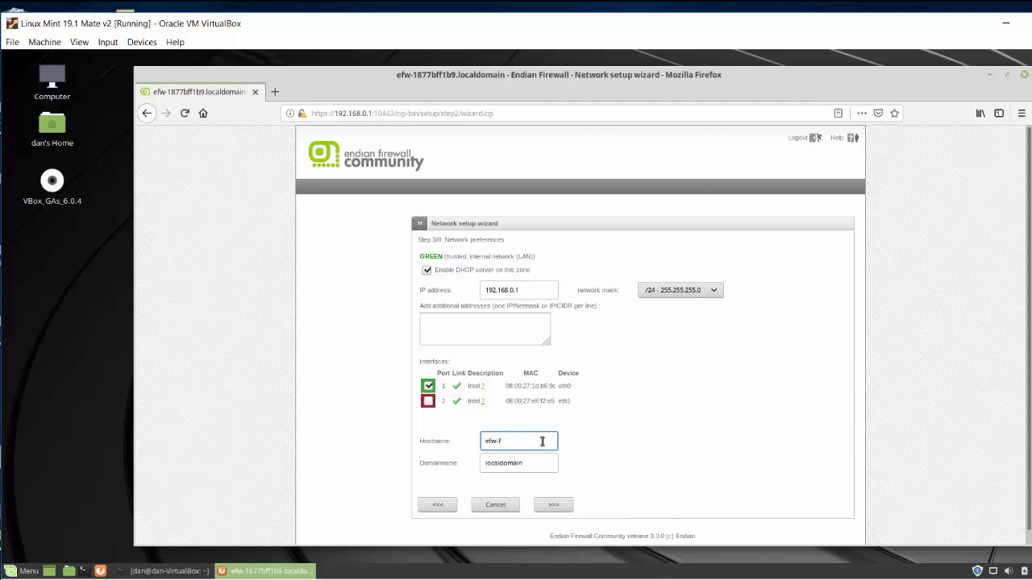
type("firew")
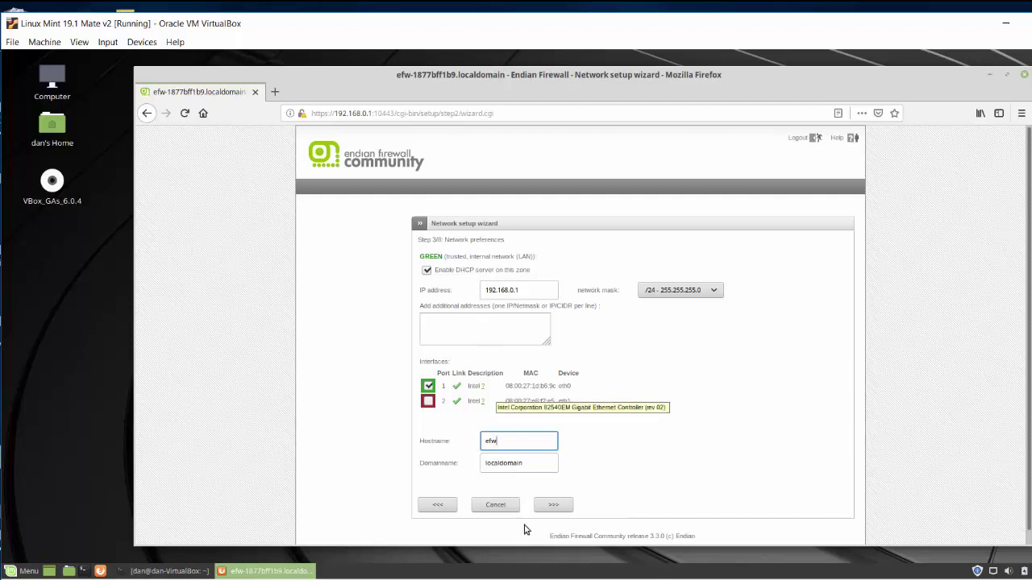
left_click(555, 505)
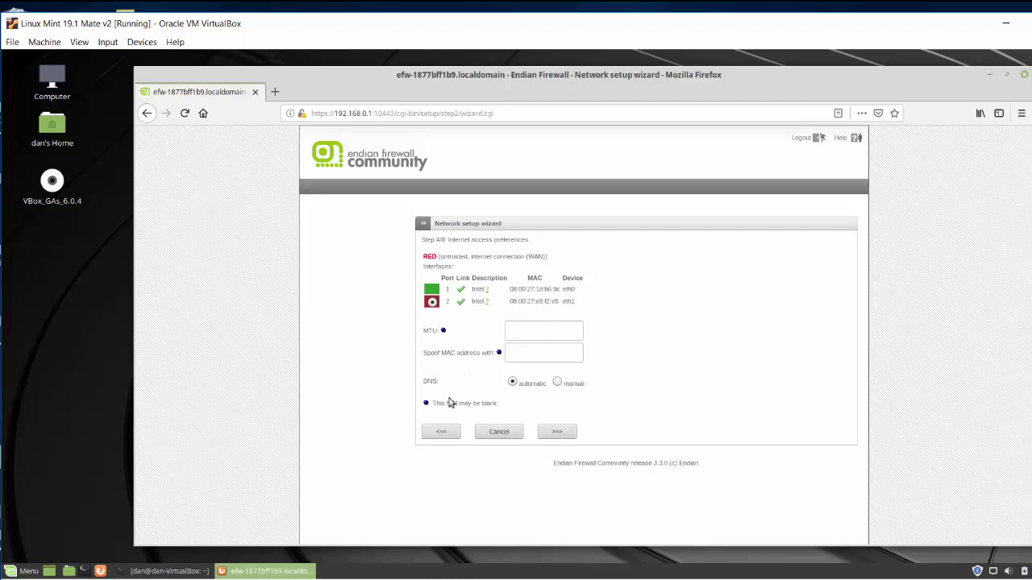
Keep automatic DNS for the RED interface, leave the admin mail fields blank, and apply the network configuration
left_click(556, 436)
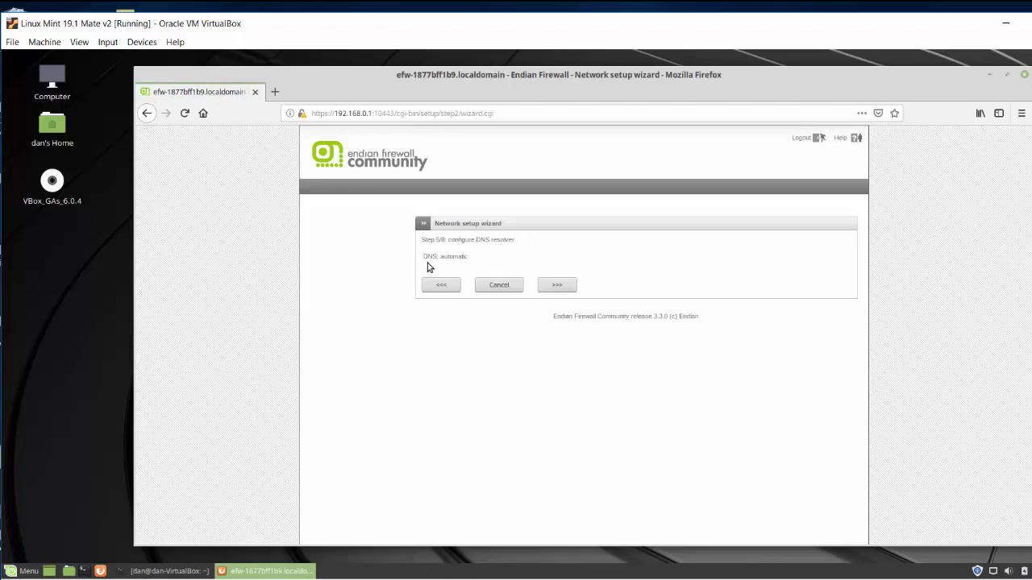
left_click(568, 291)
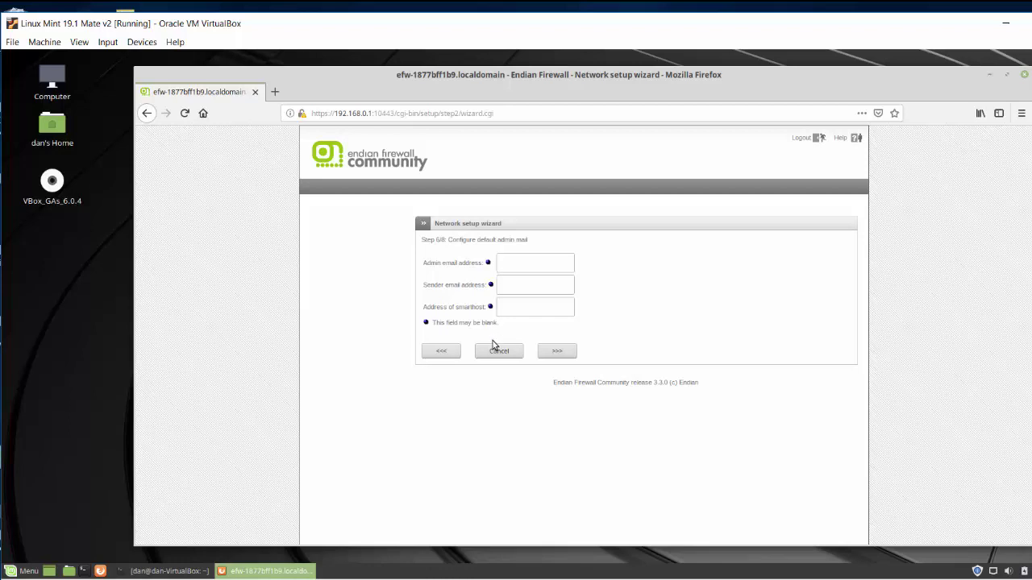
left_click(560, 354)
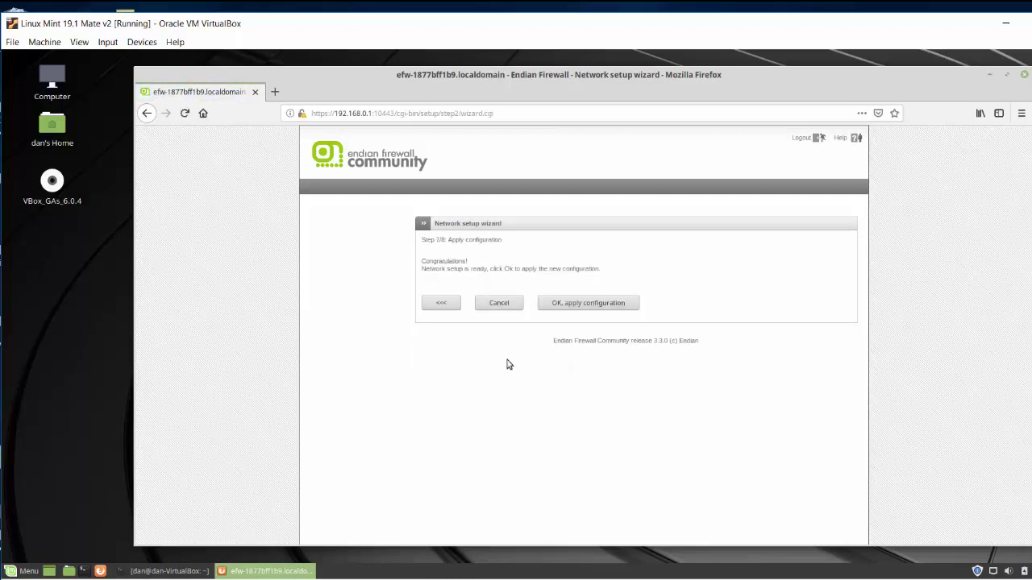
left_click(597, 304)
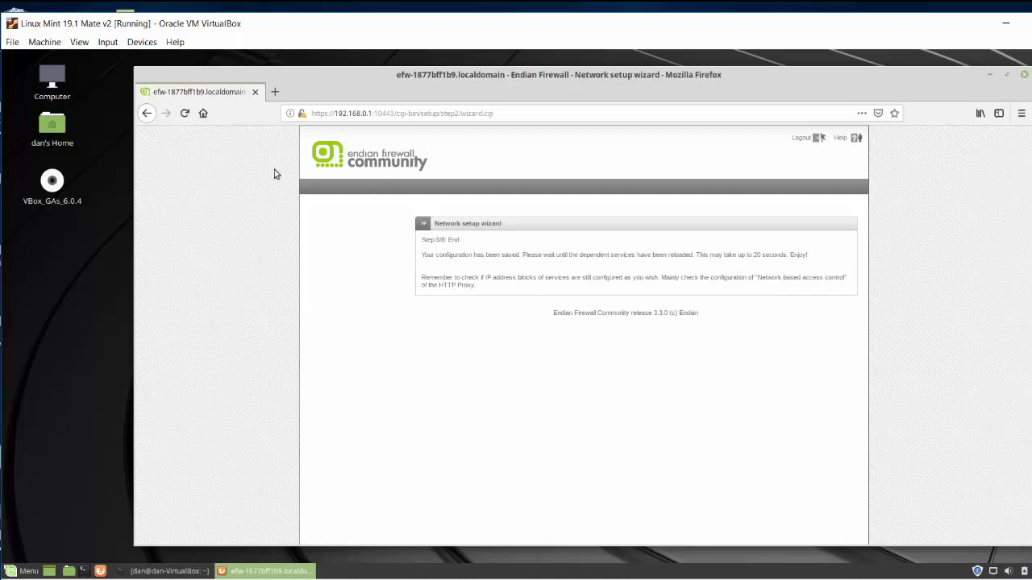
Reload the wizard page, log in as admin with the account password, and decline saving the login
left_click(185, 113)
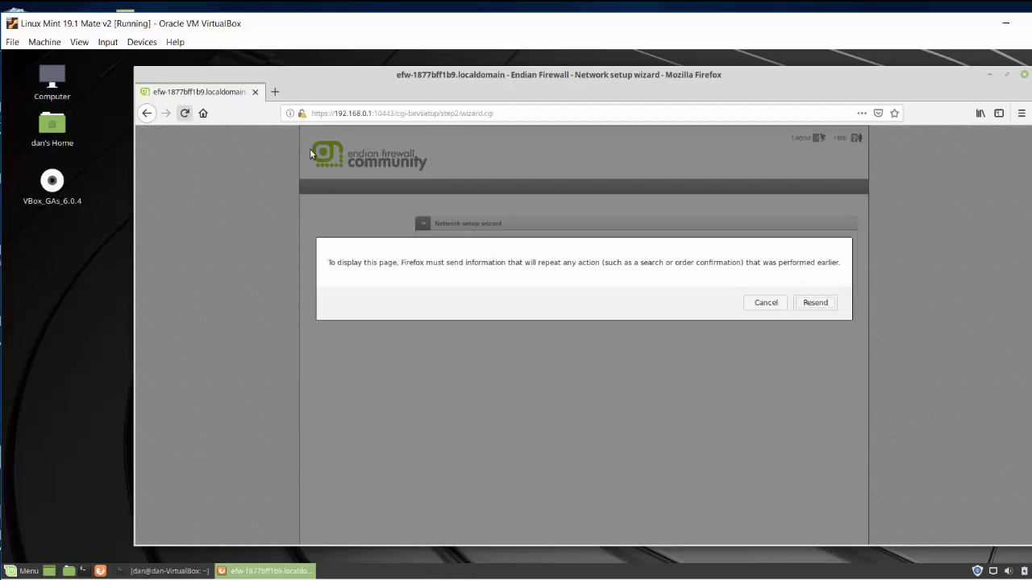
left_click(816, 302)
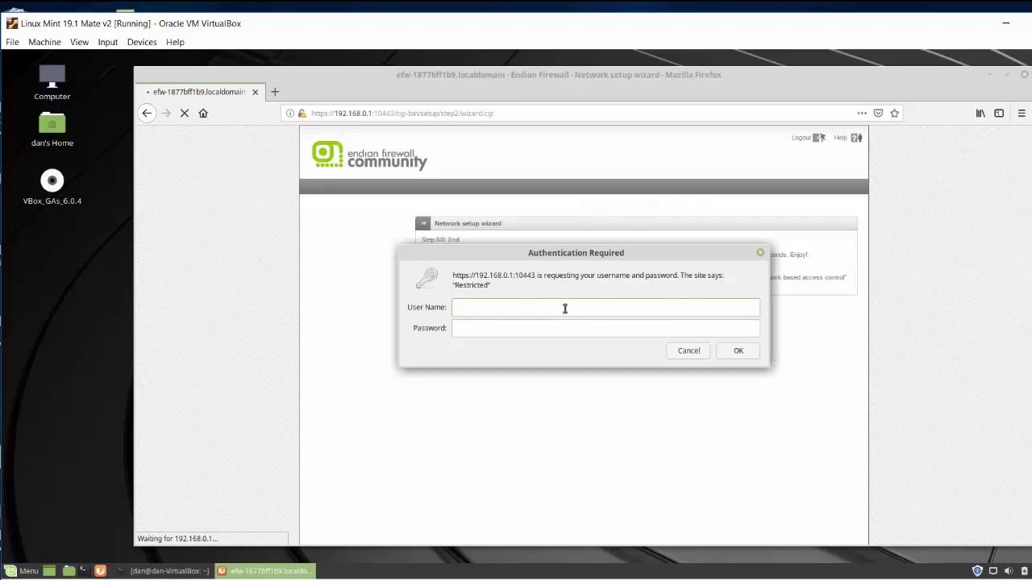
type("dmin")
left_click(512, 330)
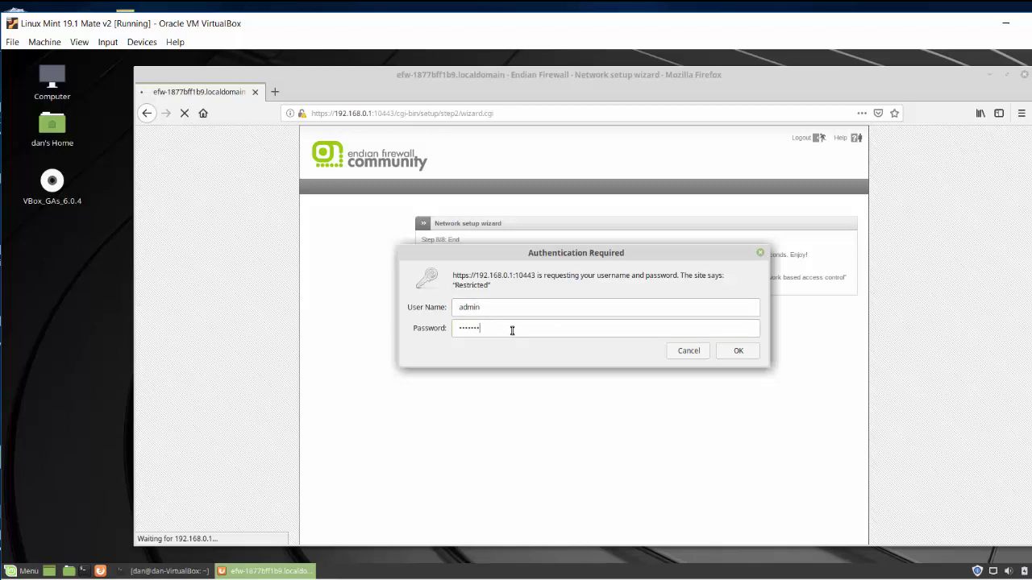
left_click(737, 352)
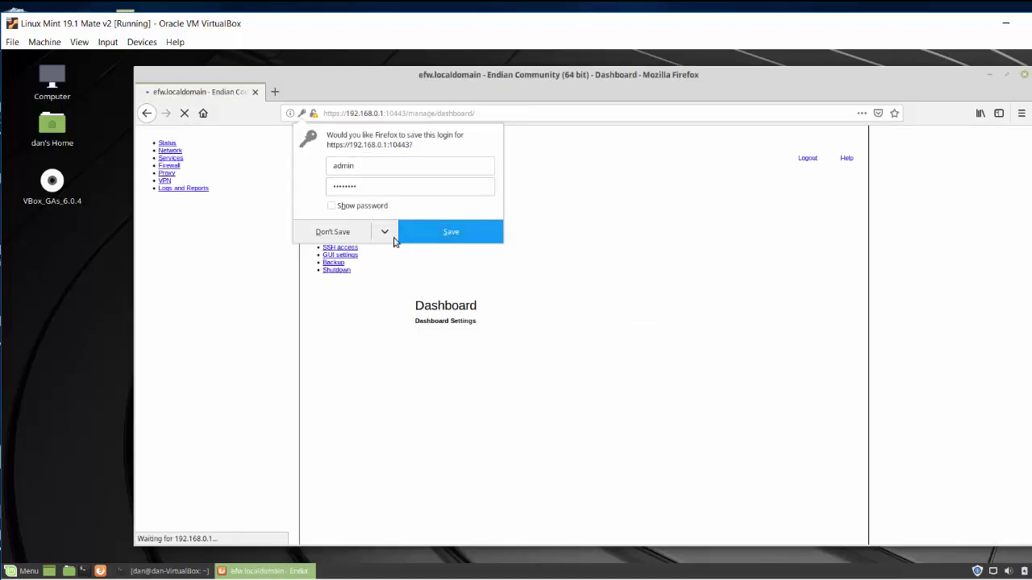
left_click(329, 234)
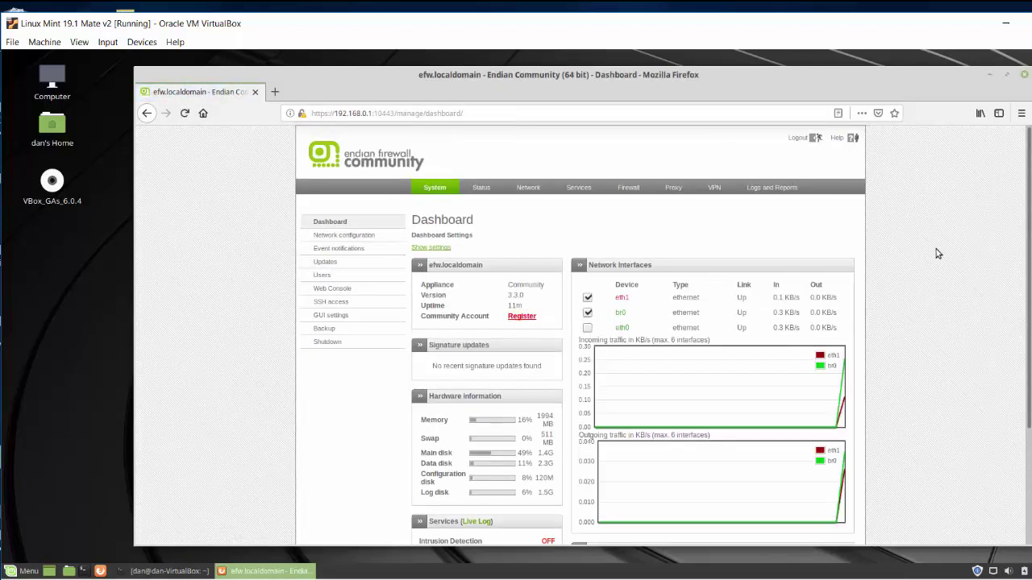
Look over the Endian dashboard, including its network interfaces, hardware information, services and uplinks
scroll(1029, 229, "down", 3)
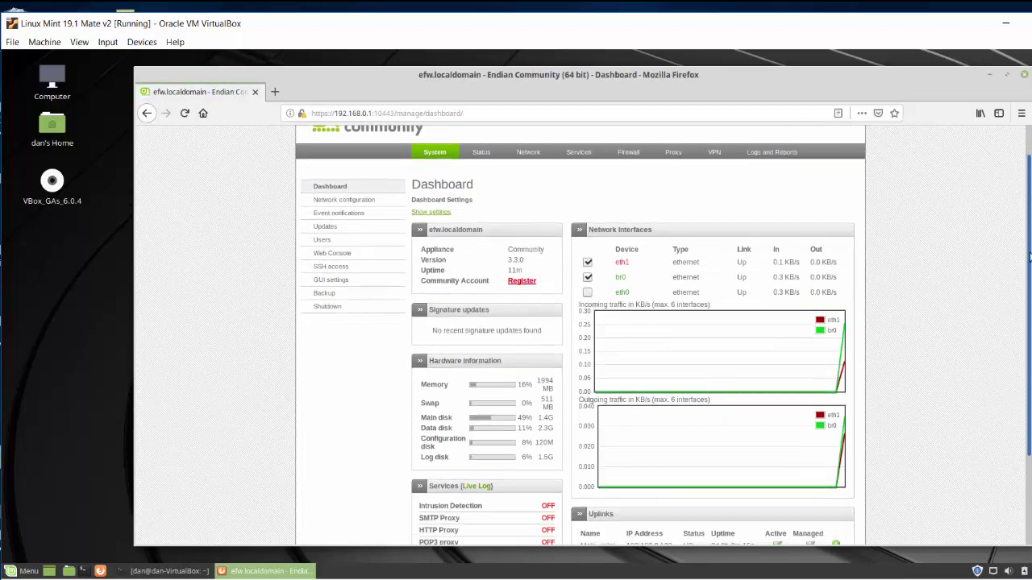
scroll(1015, 218, "up", 2)
scroll(1016, 218, "up", 2)
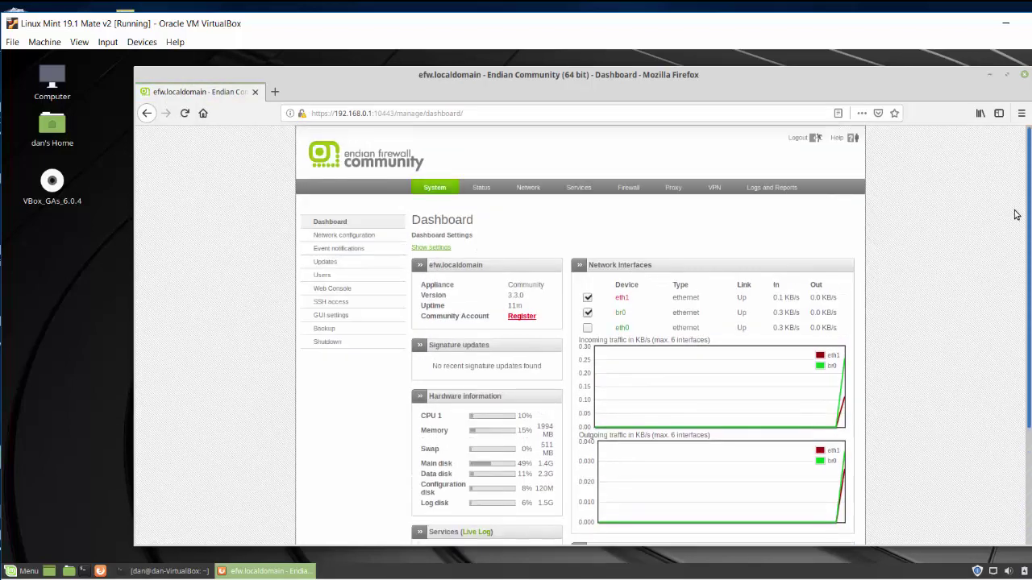
scroll(1007, 258, "down", 3)
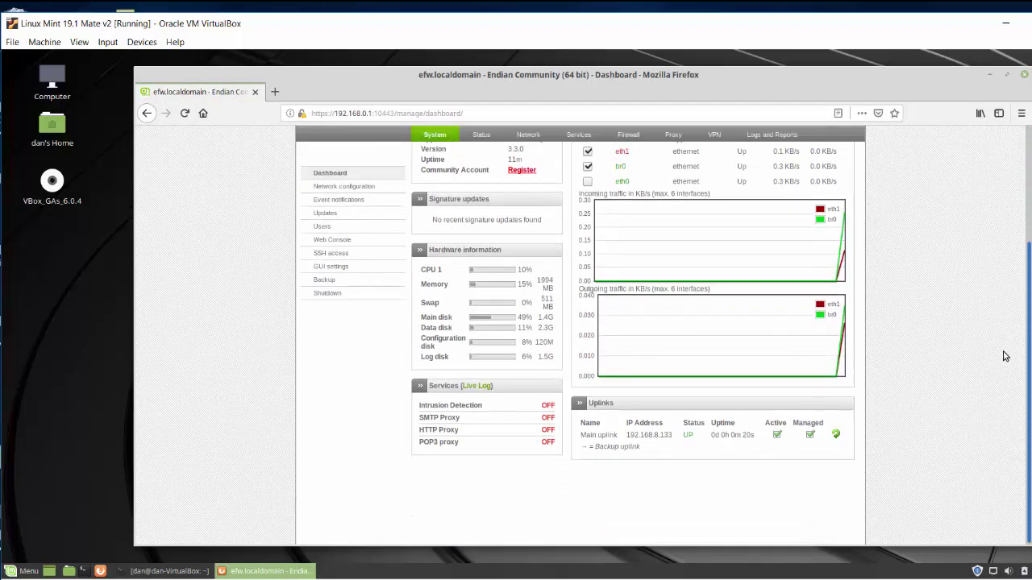
scroll(998, 212, "up", 3)
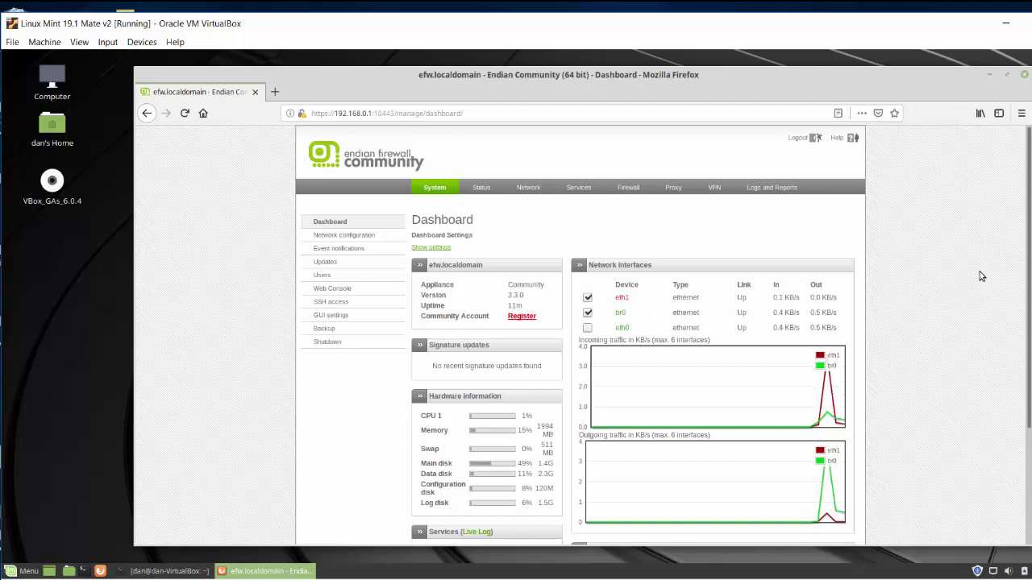
left_click_drag(1029, 287, 767, 516)
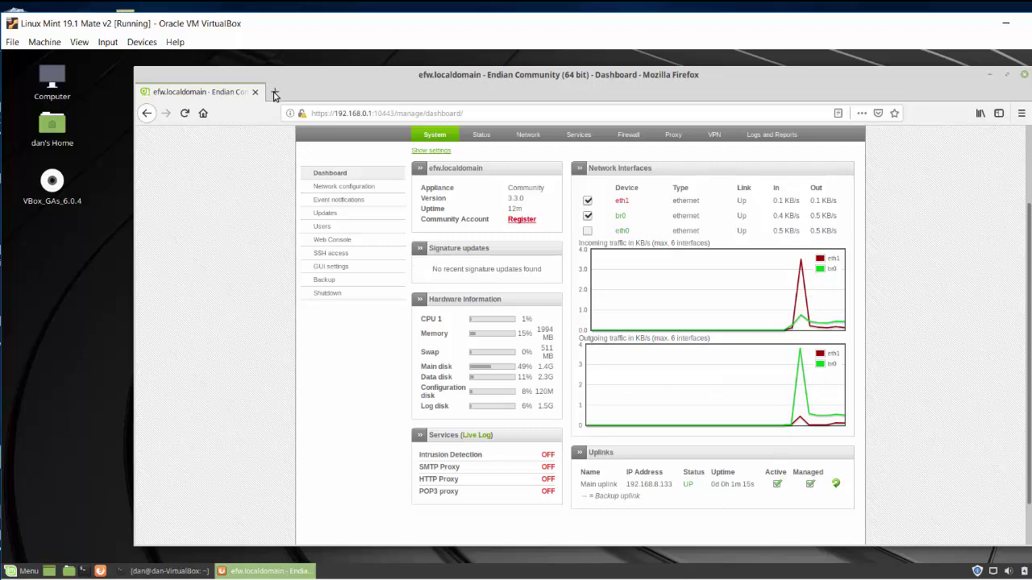
Move the Linux Mint window aside to check the Endian 3.3 console's zone and uplink addresses, and move it back
left_click_drag(311, 23, 328, 171)
mouse_move(810, 40)
left_mouse_down()
mouse_move(773, 28)
mouse_move(810, 28)
mouse_move(794, 29)
left_mouse_up()
mouse_move(890, 26)
left_mouse_down()
mouse_move(911, 25)
mouse_move(898, 24)
left_mouse_up()
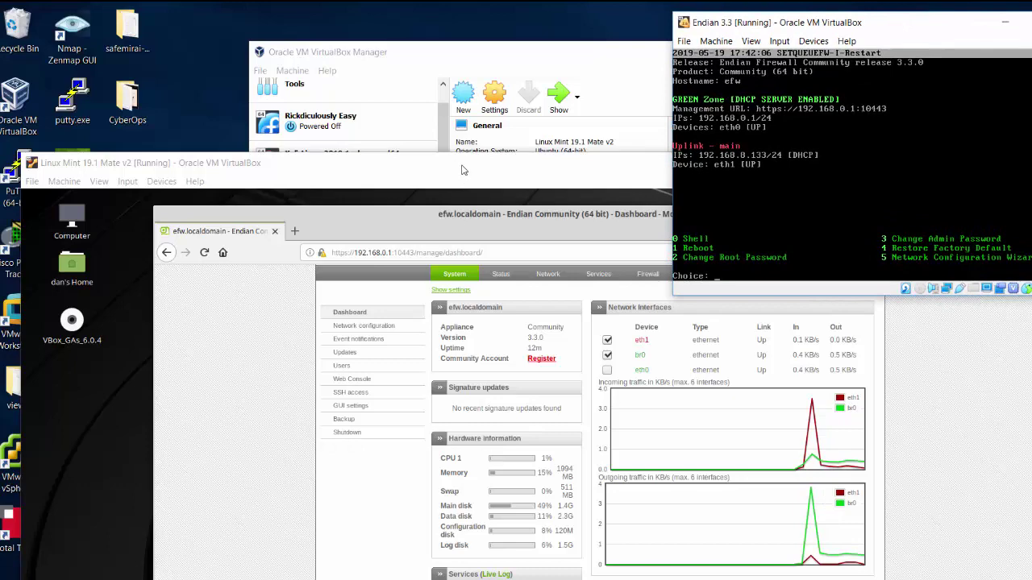
left_click_drag(463, 168, 455, 198)
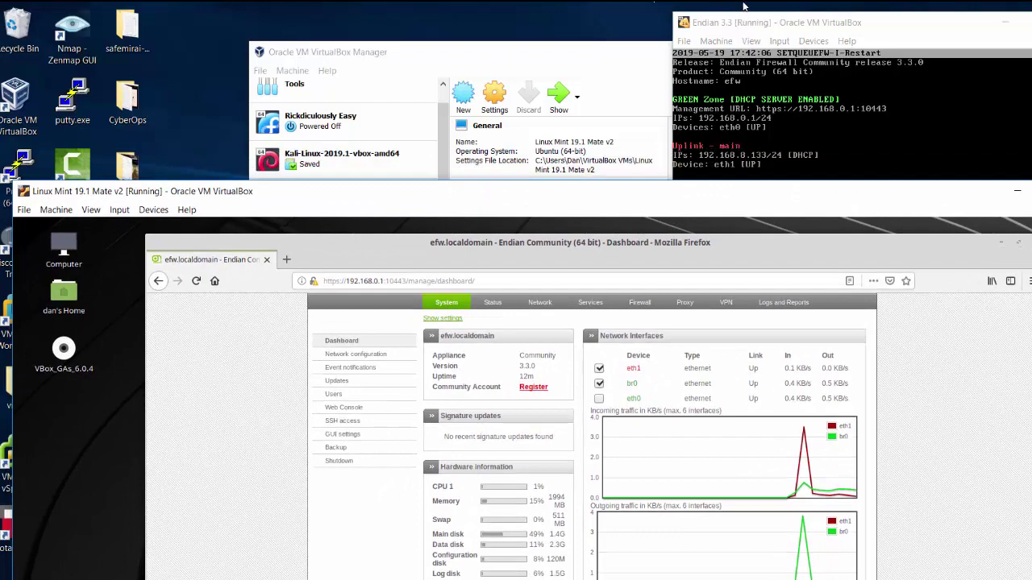
mouse_move(771, 28)
left_mouse_down()
mouse_move(781, 18)
mouse_move(762, 31)
left_mouse_up()
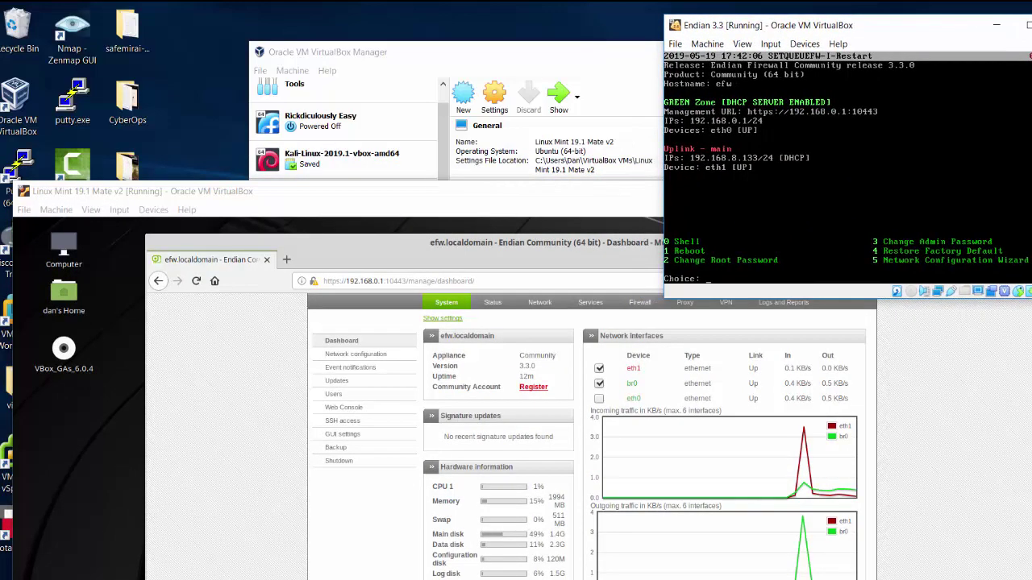
left_click_drag(498, 193, 496, 36)
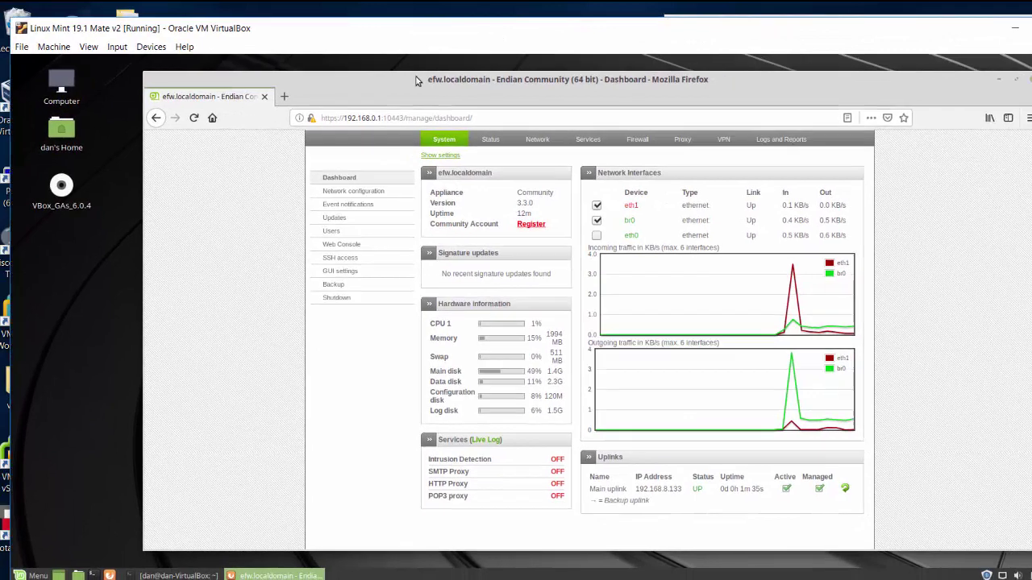
Test internet access through the firewall by loading espn.com in a new browser tab, and close that tab
left_click(287, 98)
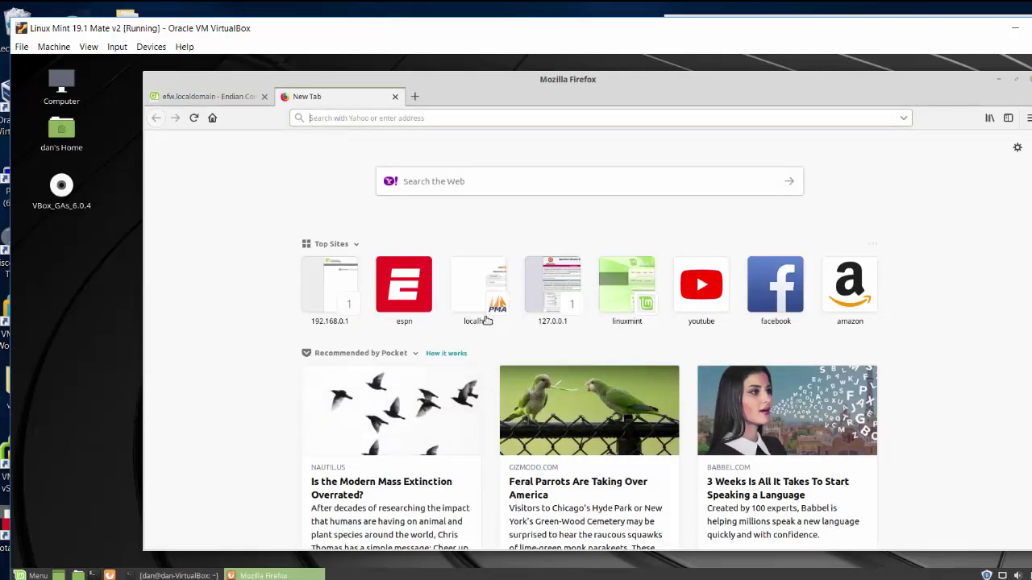
left_click(411, 300)
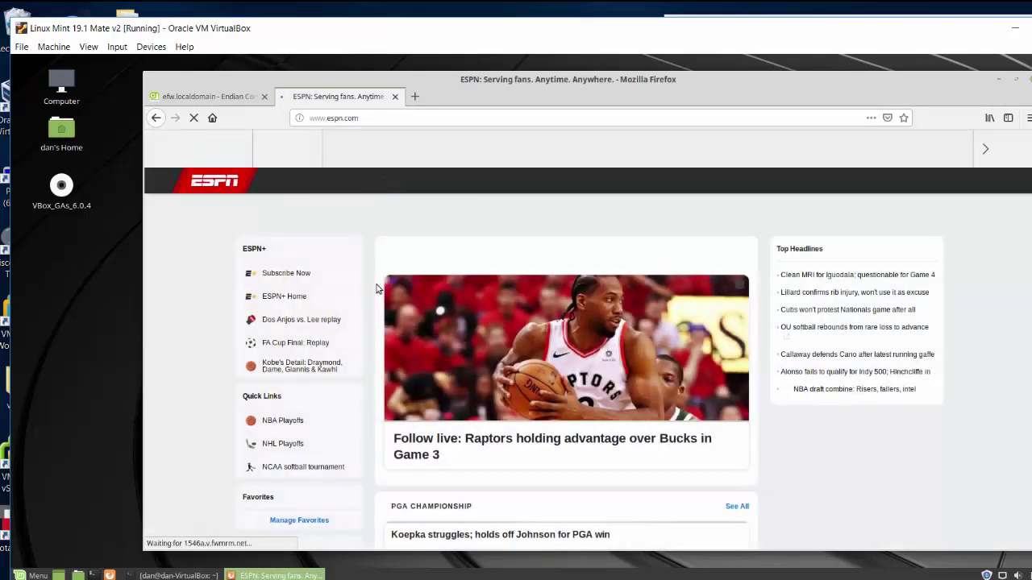
left_click(396, 98)
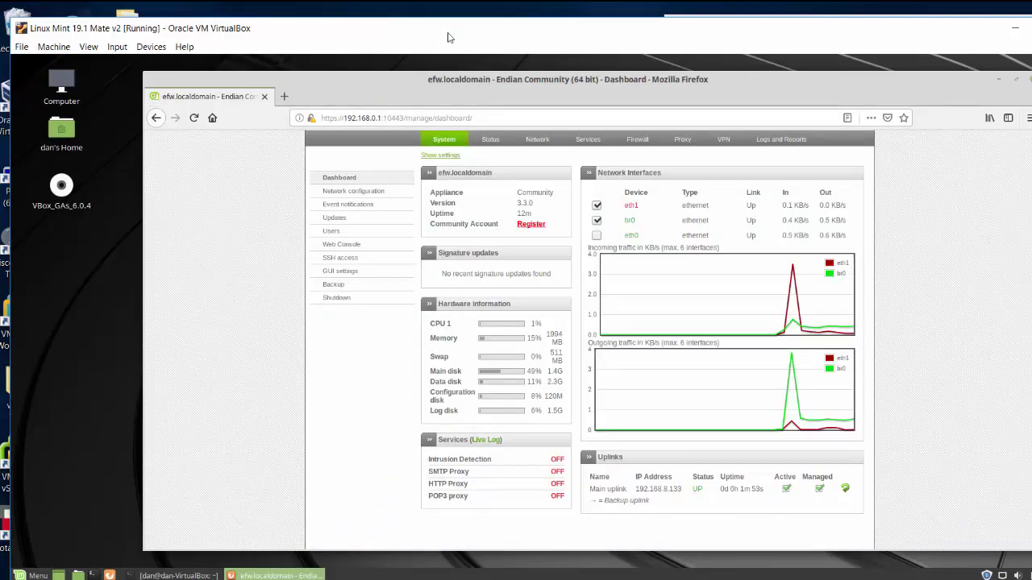
Uncover the Endian 3.3 console once more to view its status, and return to the dashboard in Linux Mint
left_click_drag(457, 35, 448, 245)
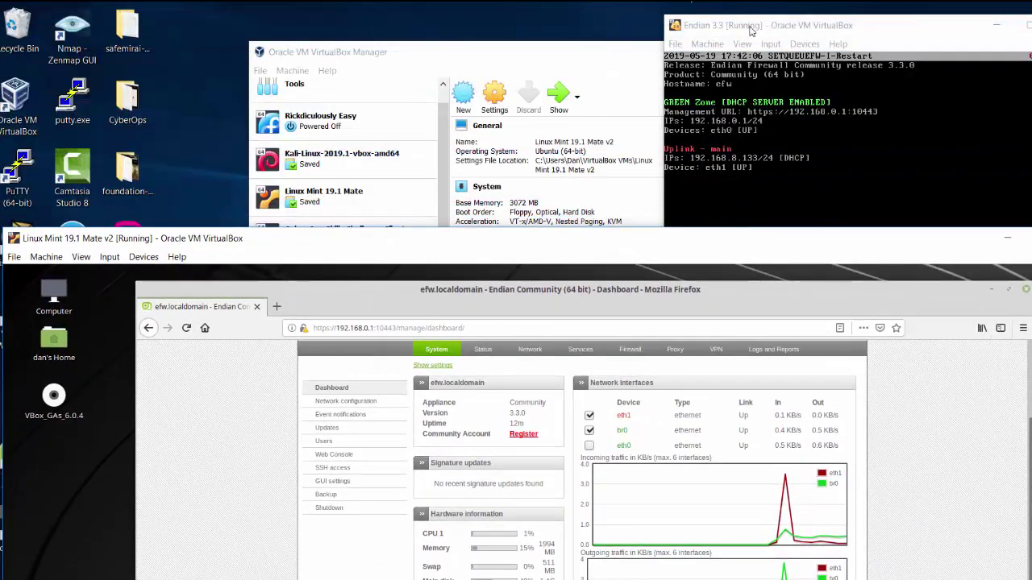
mouse_move(750, 30)
left_mouse_down()
mouse_move(768, 33)
mouse_move(713, 83)
mouse_move(732, 39)
left_mouse_up()
left_click_drag(517, 244, 503, 30)
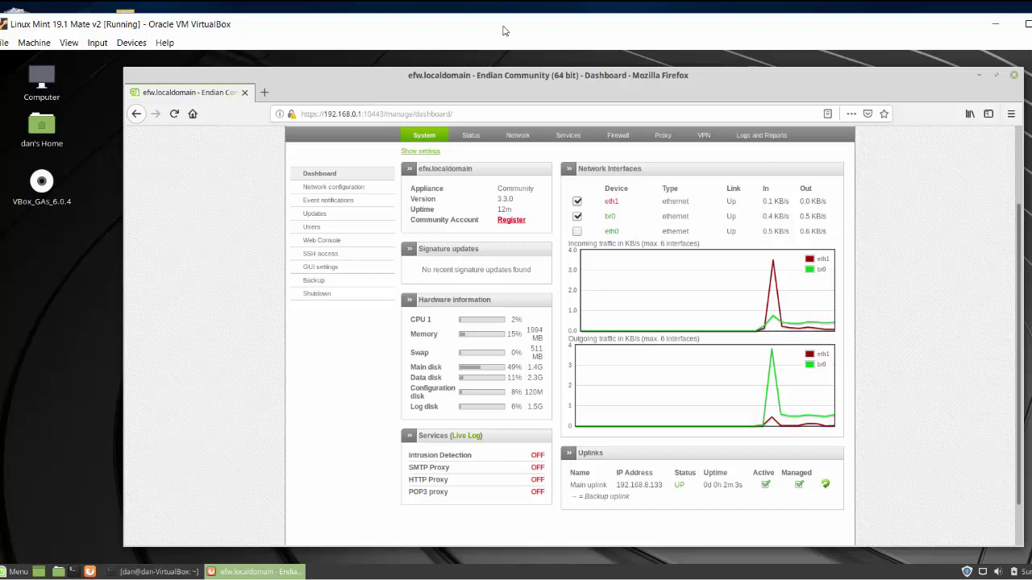
Look over the Services pages for the DHCP server settings on the GREEN interface, Dynamic DNS, Antivirus Engine and Intrusion Prevention
left_click_drag(1020, 261, 1014, 137)
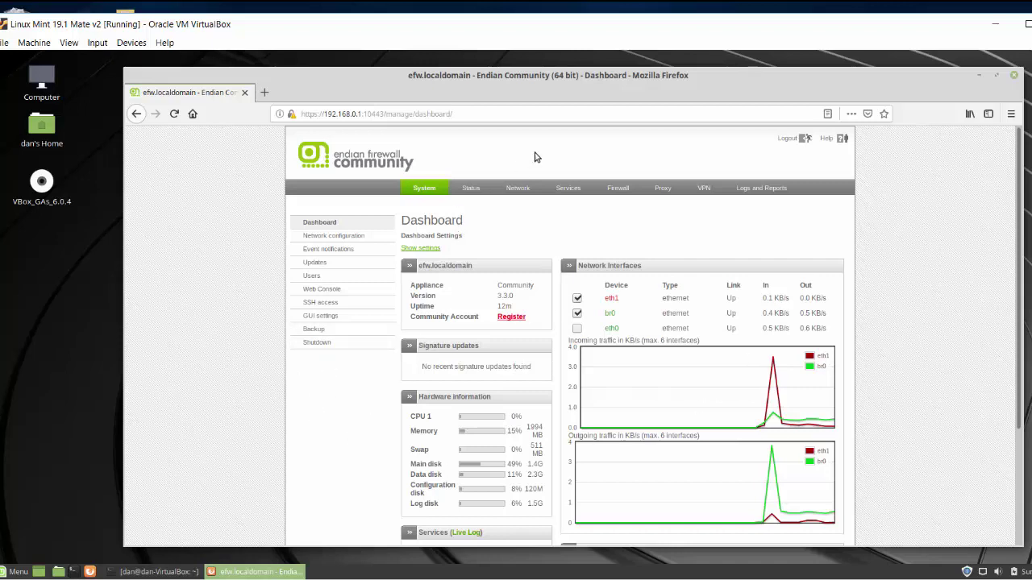
left_click(569, 188)
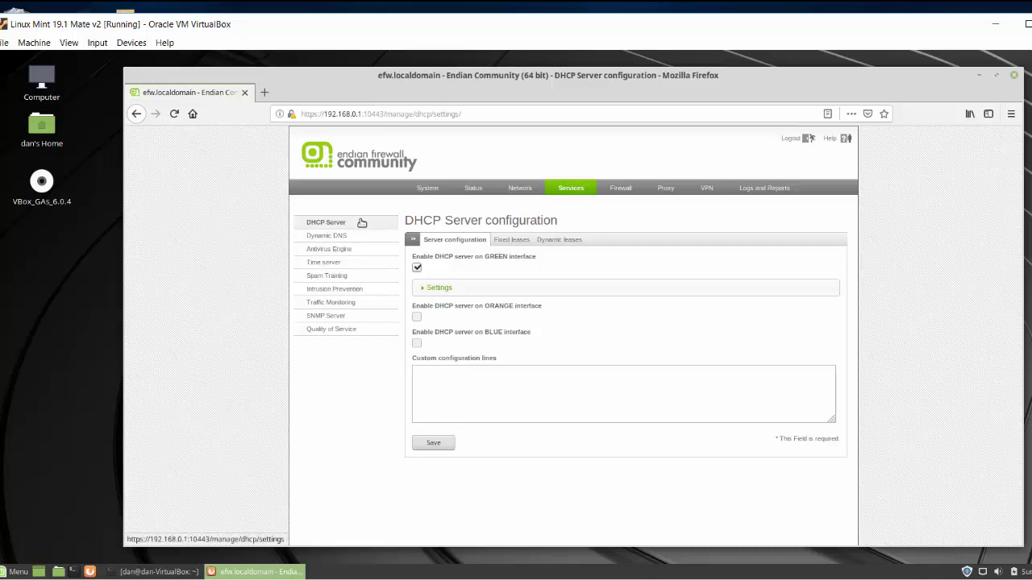
left_click(435, 288)
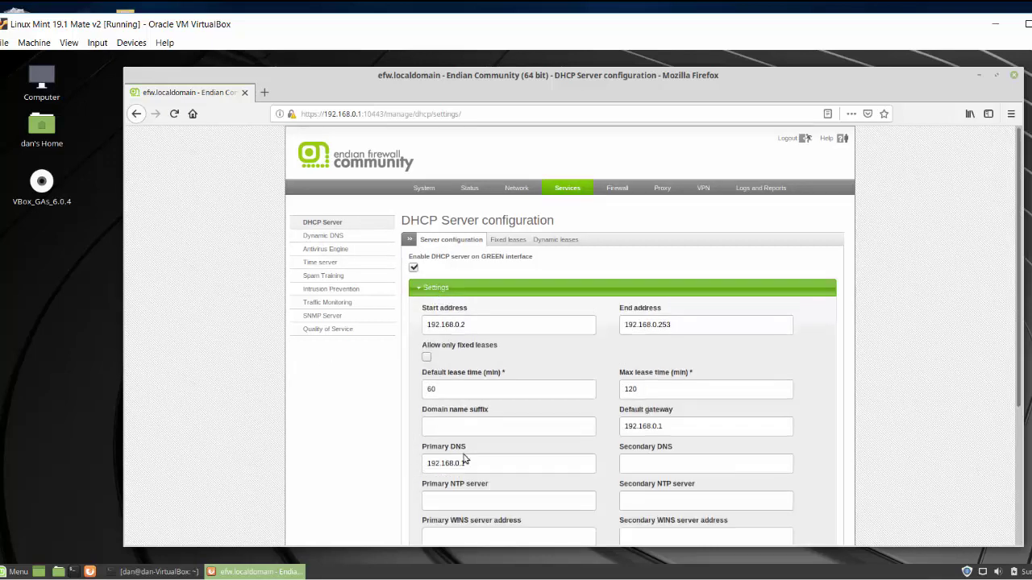
left_click(347, 236)
left_click(358, 255)
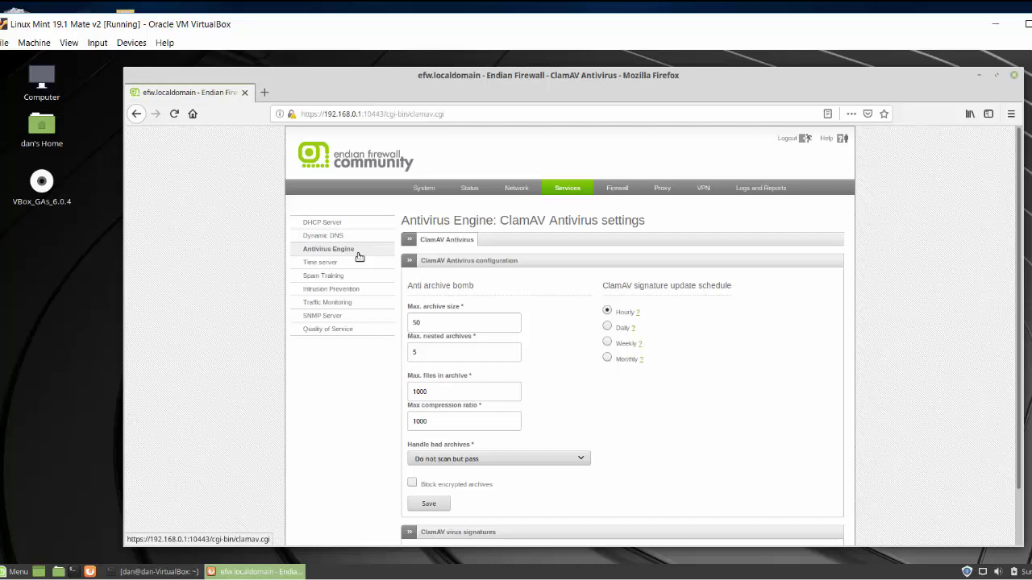
left_click(371, 297)
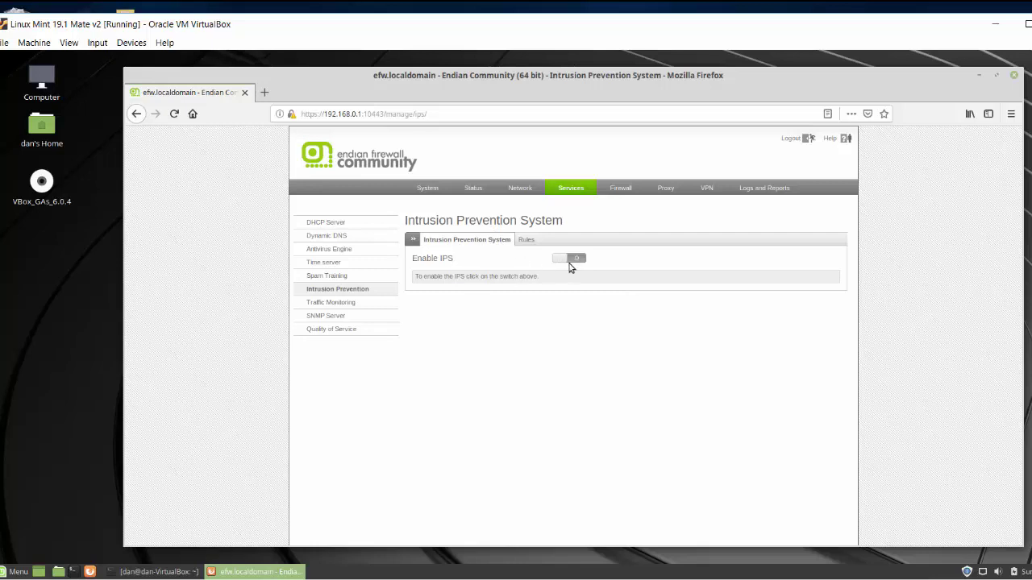
Enable traffic monitoring in the Network Traffic Analyzer, and open its ntopng administration interface
left_click(353, 305)
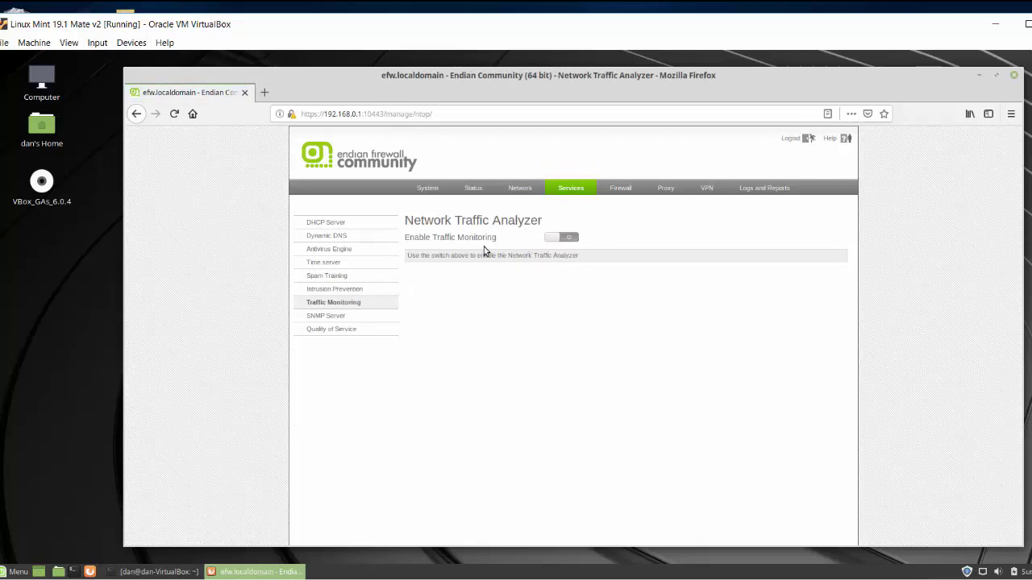
left_click(568, 238)
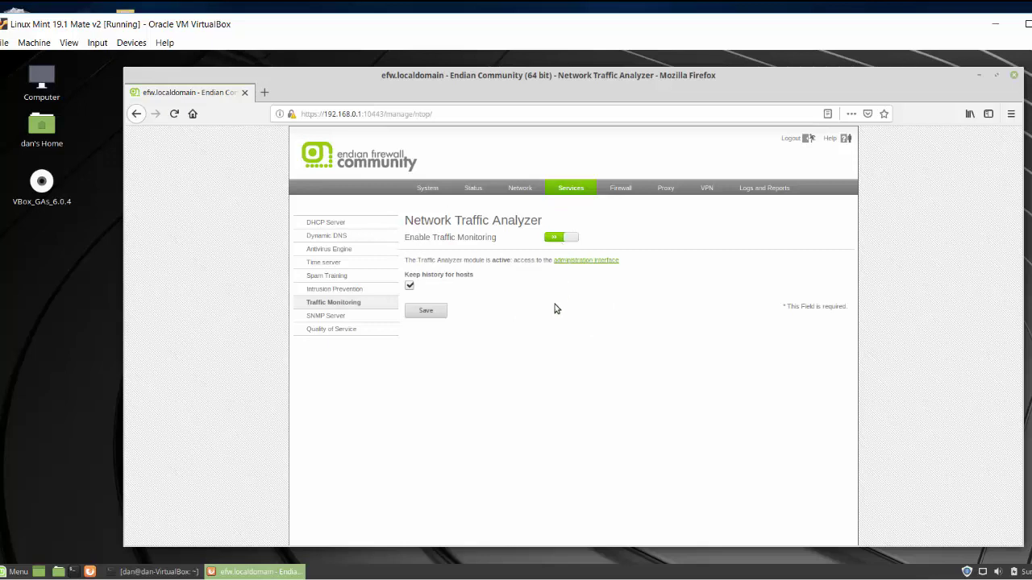
left_click(574, 262)
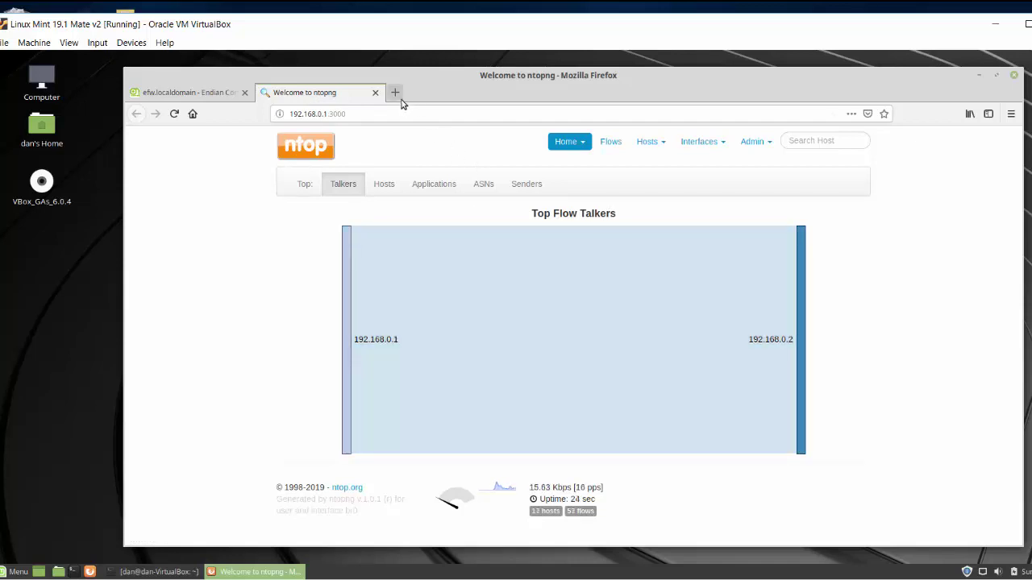
Generate traffic by loading ESPN in a new browser tab, and view the top flow talkers in ntopng
left_click(397, 95)
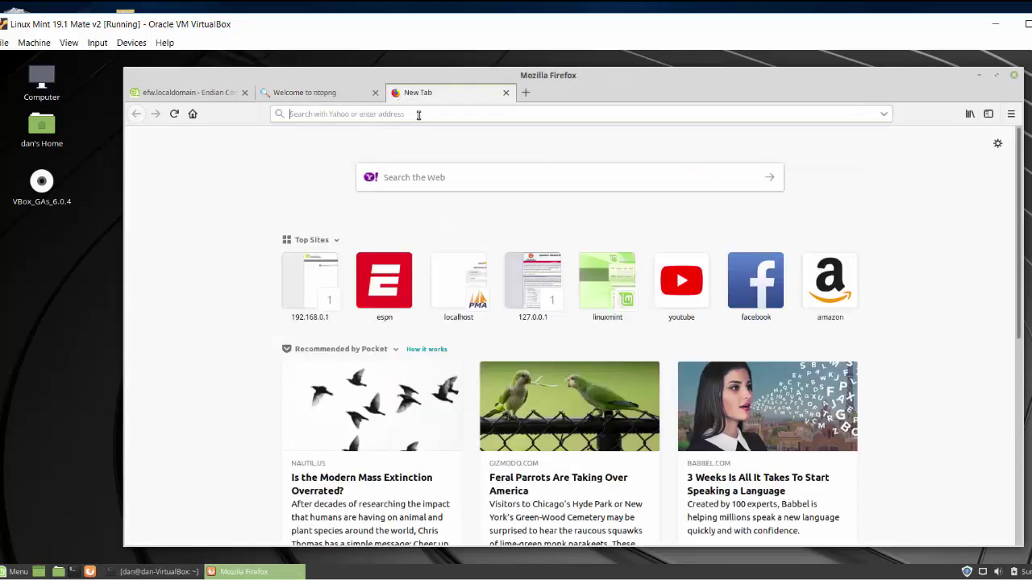
left_click(385, 278)
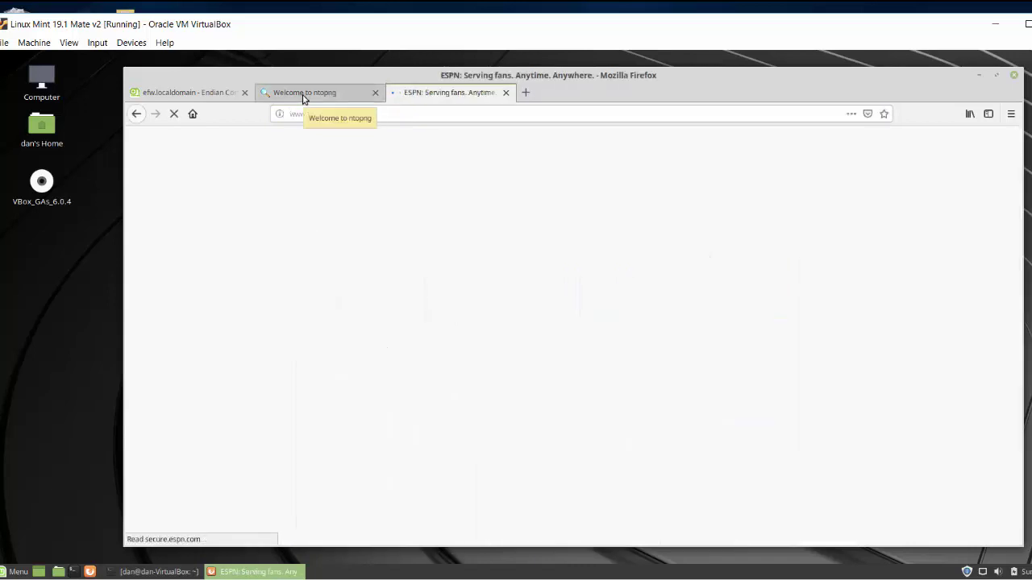
left_click(303, 97)
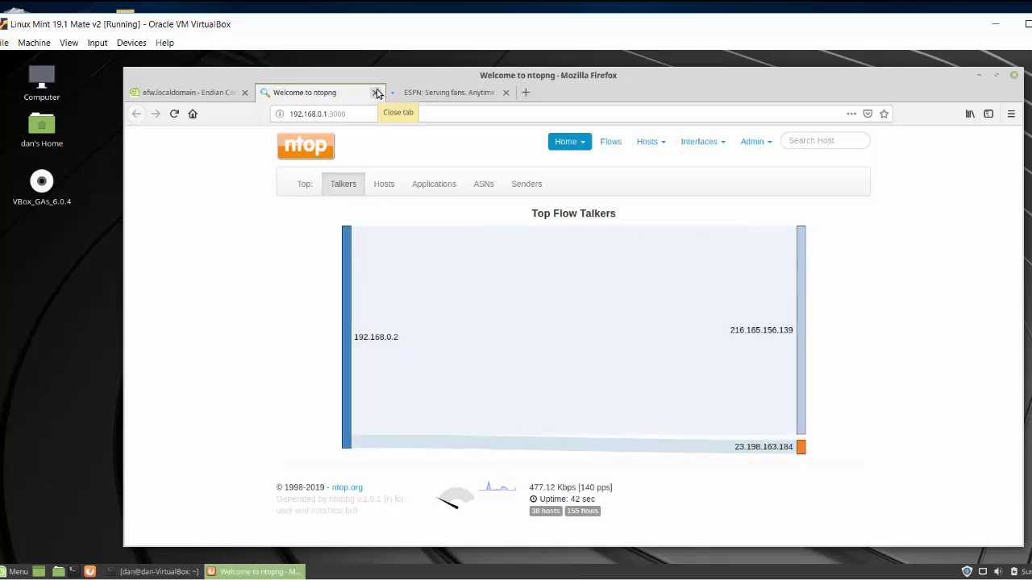
Close the ntopng and ESPN tabs, and switch traffic monitoring off
left_click(374, 92)
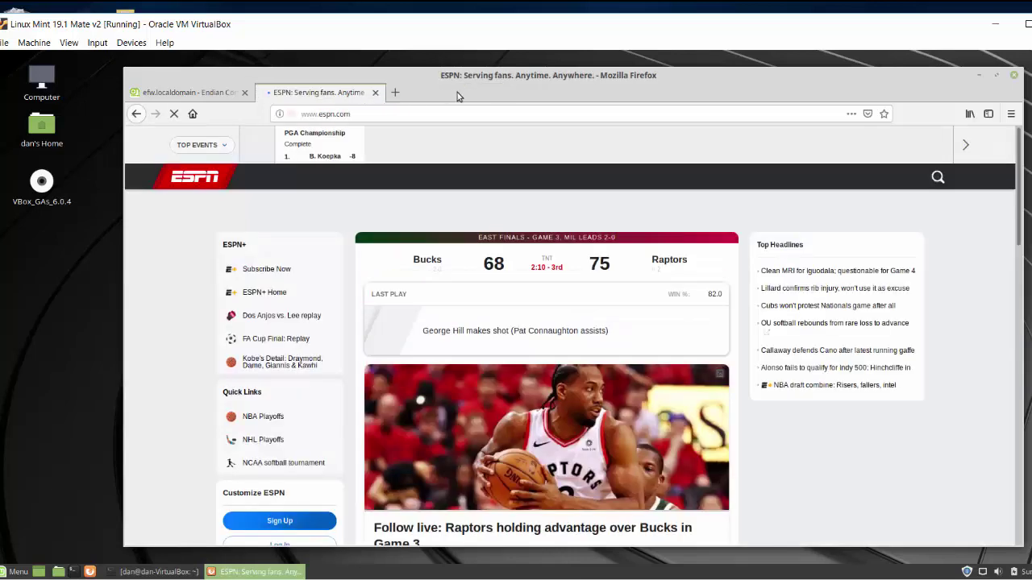
left_click(375, 93)
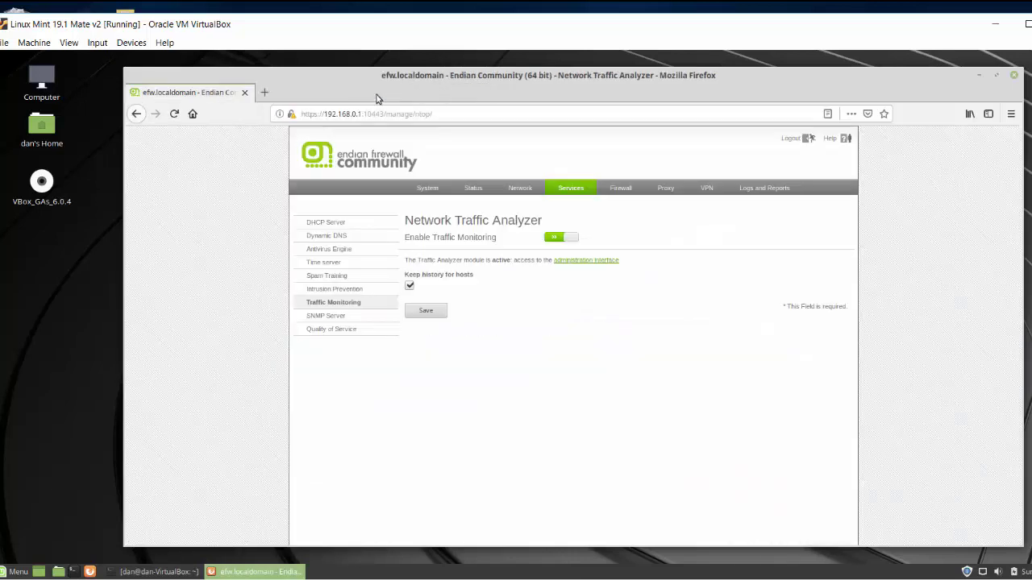
left_click(554, 240)
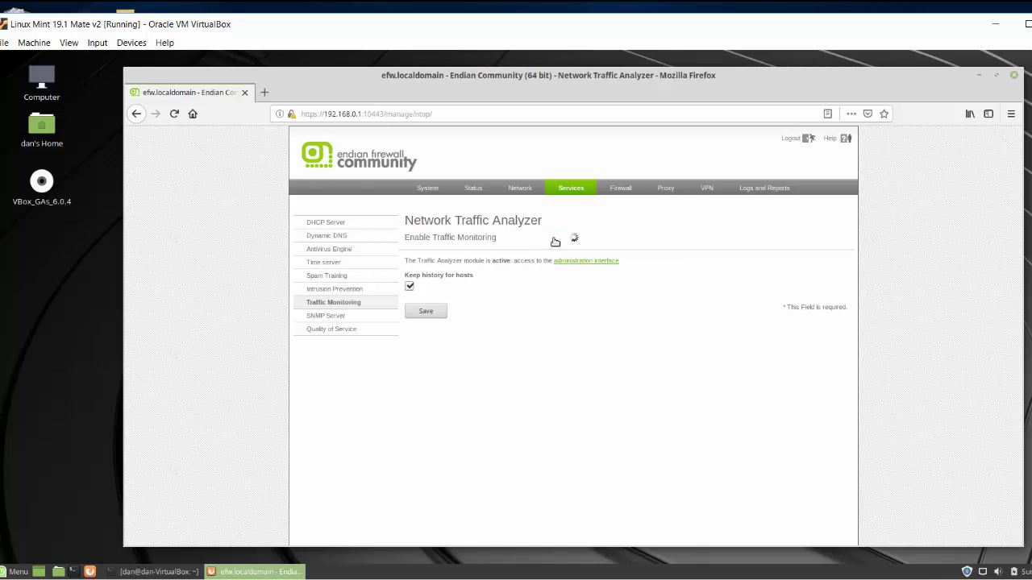
Look over the SNMP Server, Quality of Service, and Port forwarding / Destination NAT pages
left_click(370, 316)
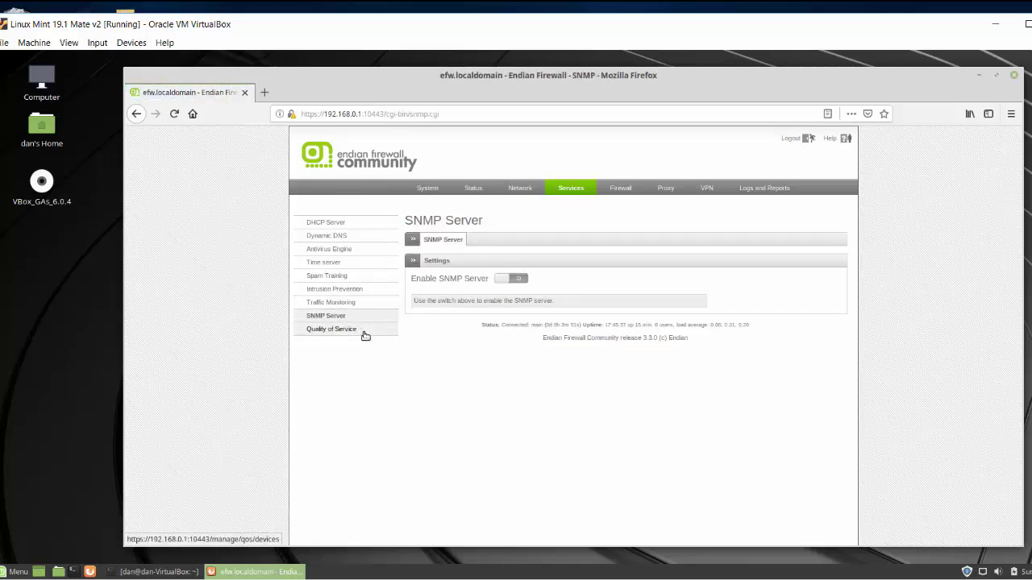
left_click(365, 335)
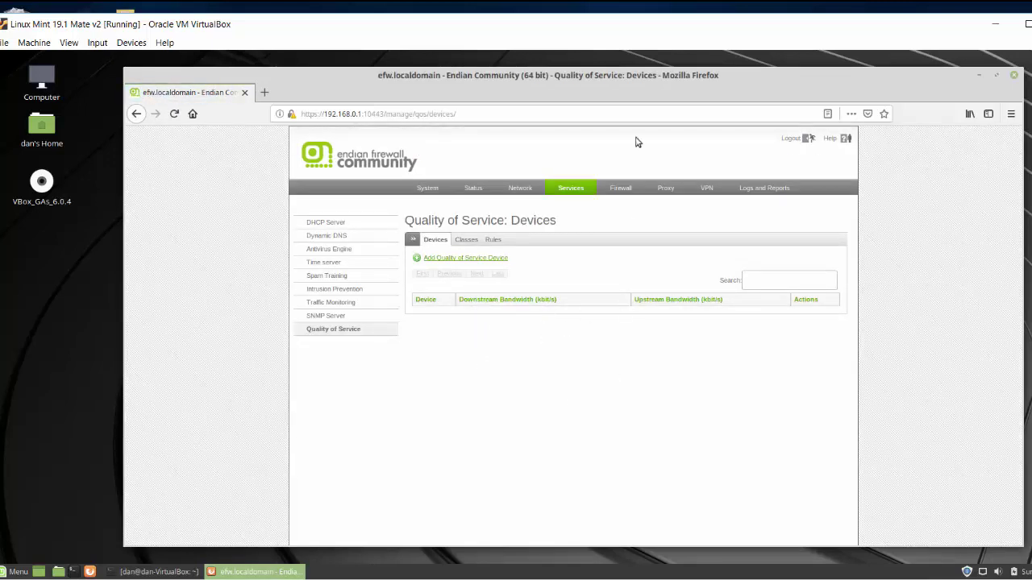
left_click(619, 190)
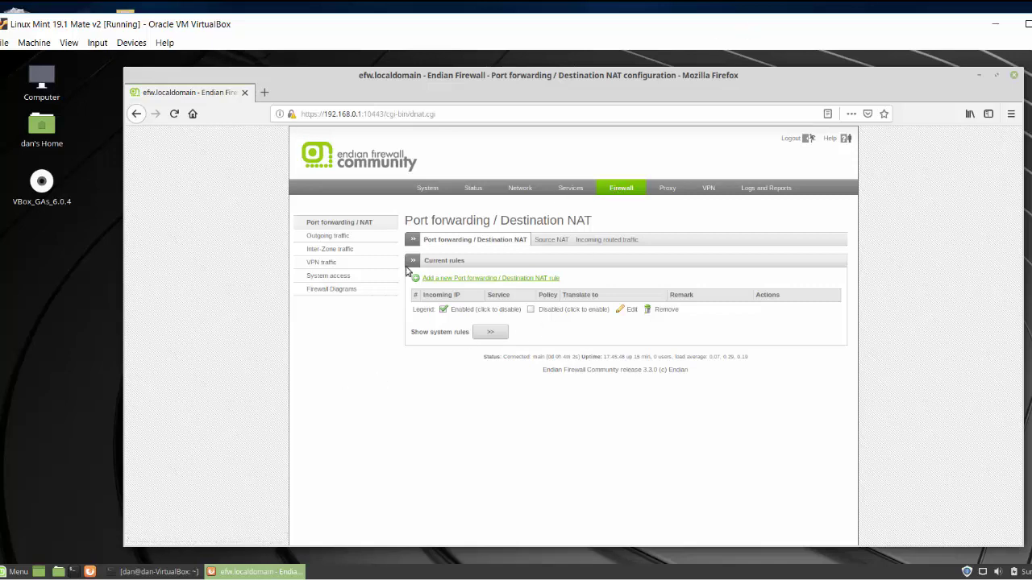
Move the Linux Mint window aside to examine the Endian 3.3 console's zone and uplink addresses, and return to Linux Mint
left_click_drag(705, 27, 657, 273)
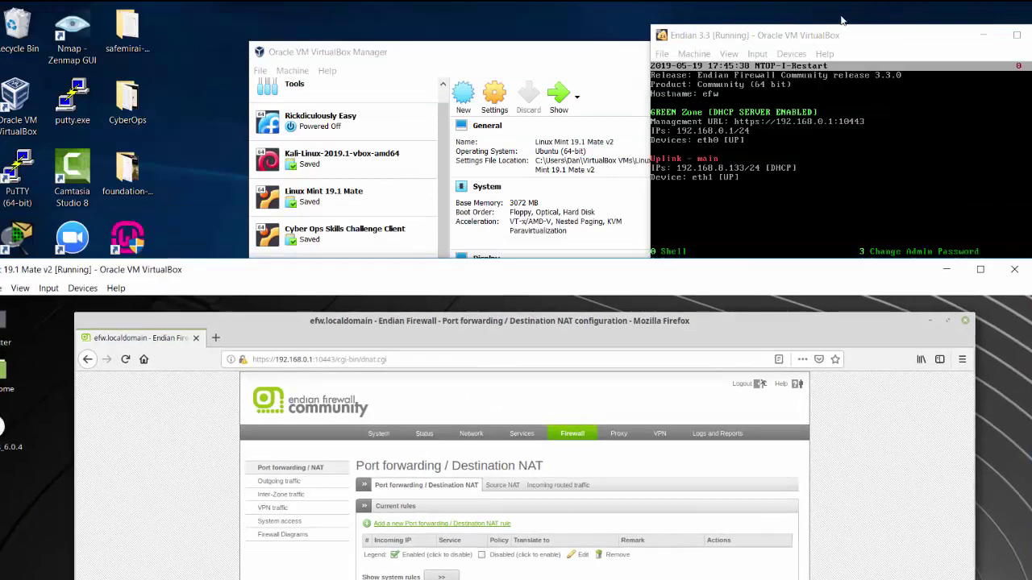
left_click(822, 58)
left_click_drag(839, 55, 928, 25)
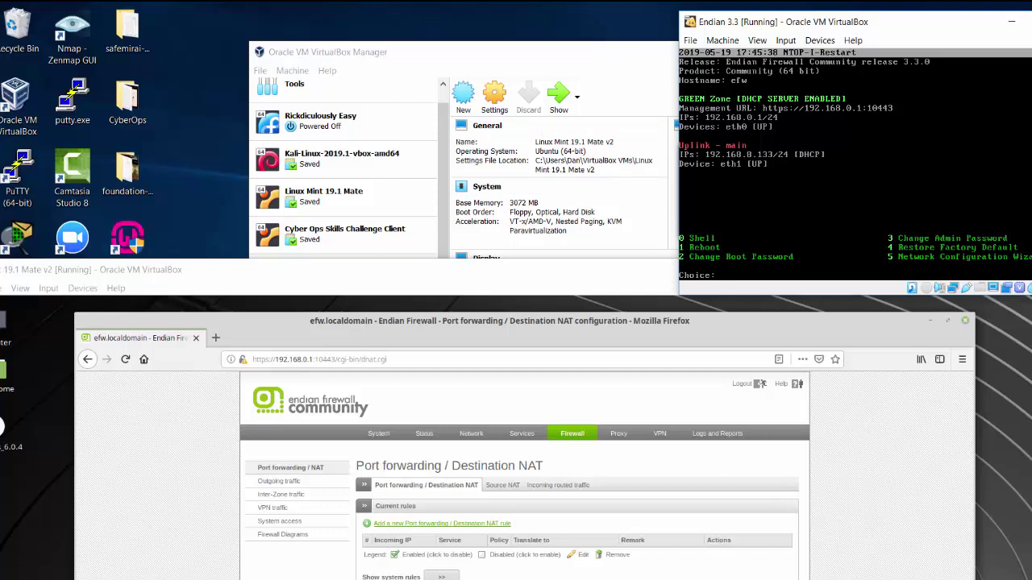
left_click(539, 275)
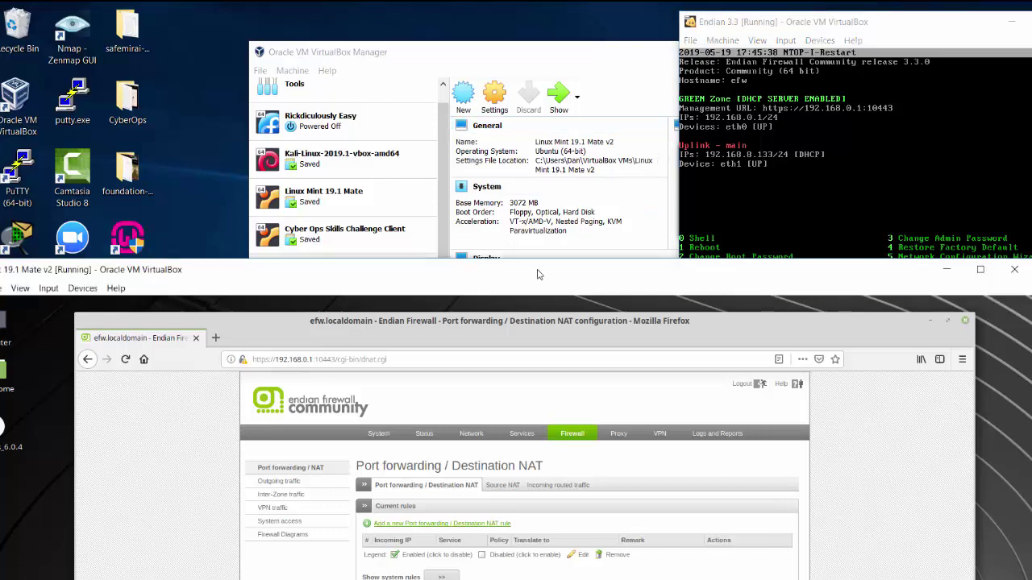
left_click_drag(538, 275, 597, 39)
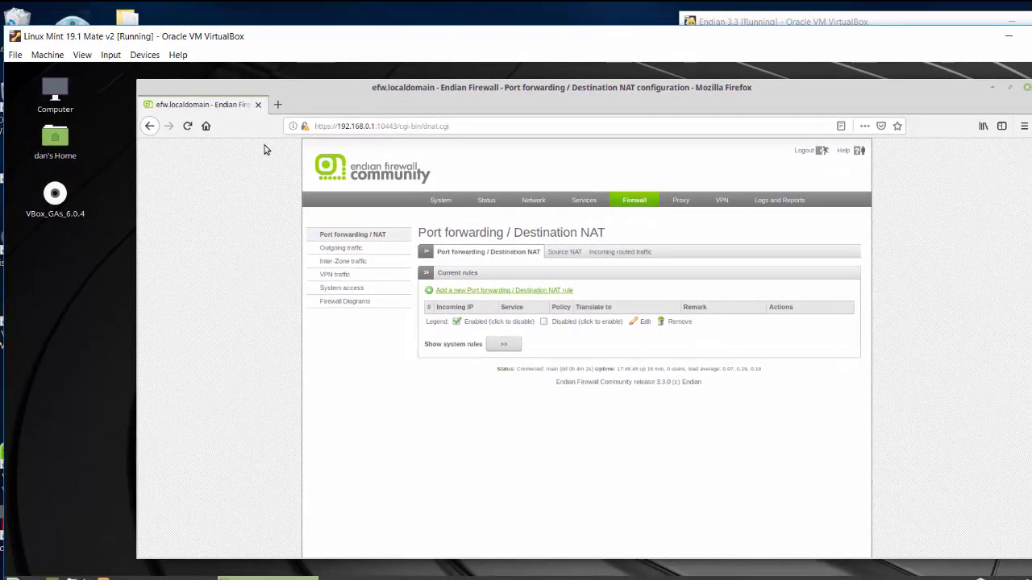
Load the client's own web page at 127.0.0.1 in a new browser tab
left_click(278, 106)
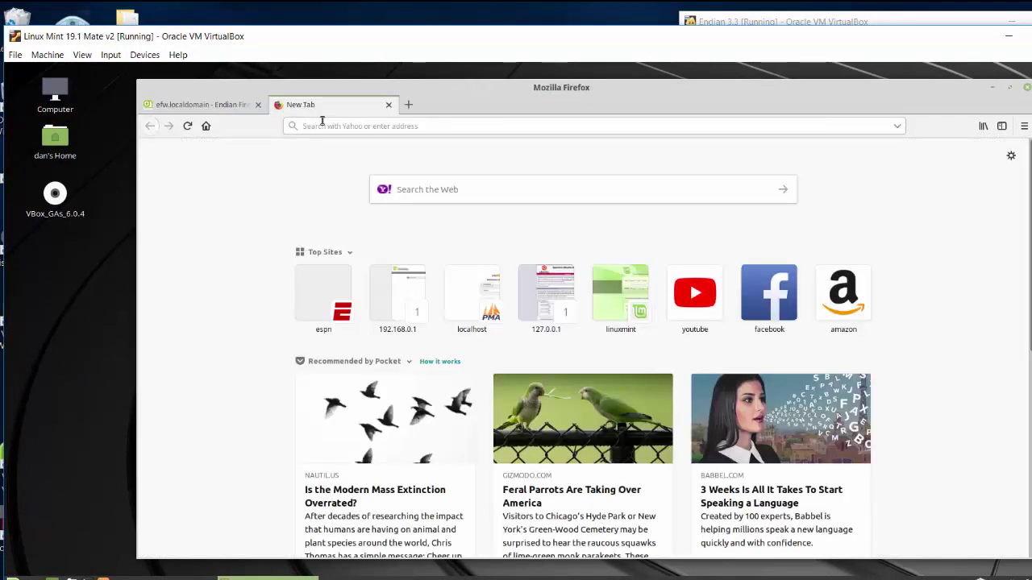
type("12")
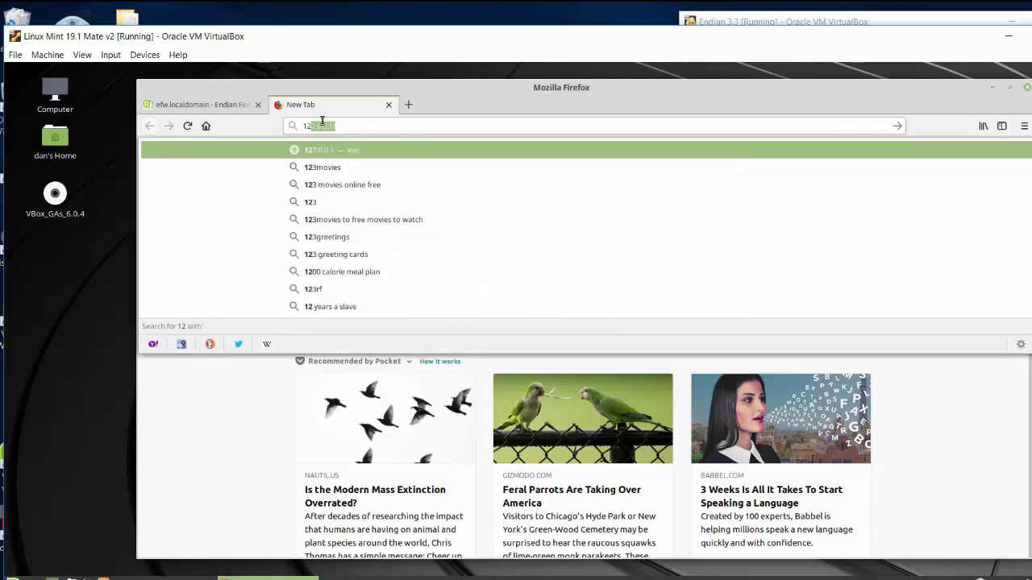
type("7.0.0.1")
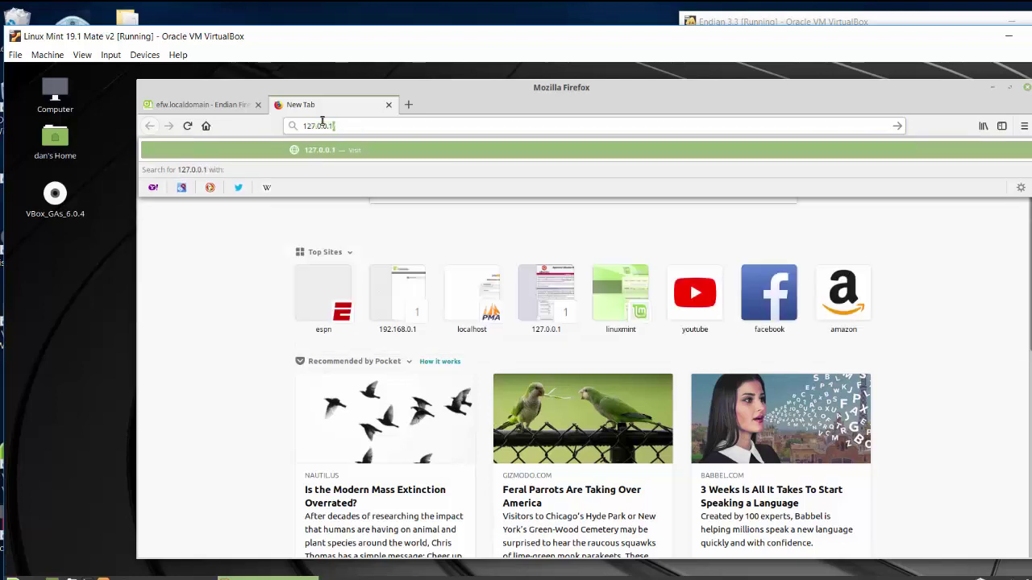
key("Return")
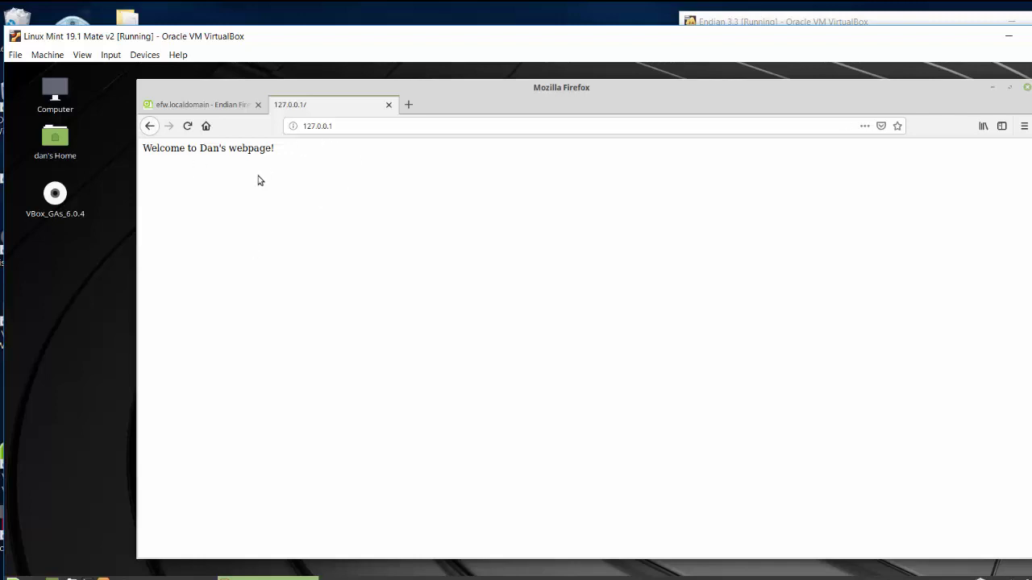
Open a terminal and try to check the web server with "sudo service status apache2", entering the sudo password
key("ctrl+alt+t")
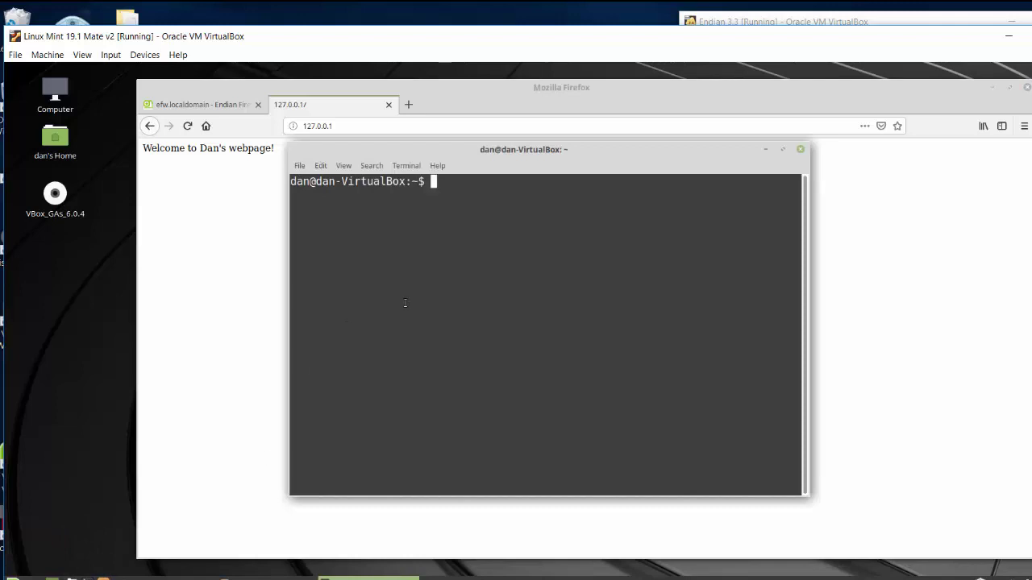
type("sudo service status")
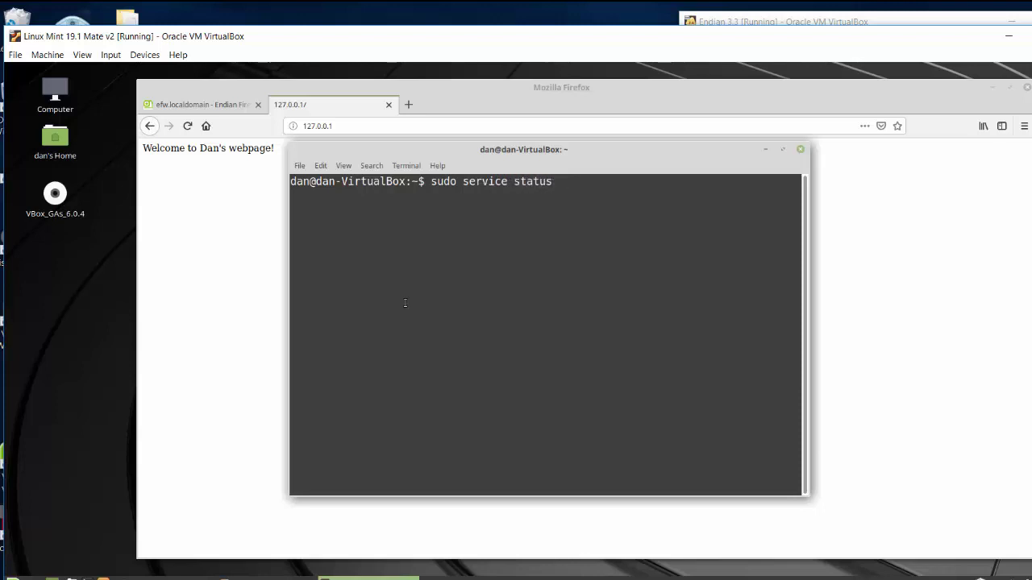
type(" apache2")
key("Return")
type("*******")
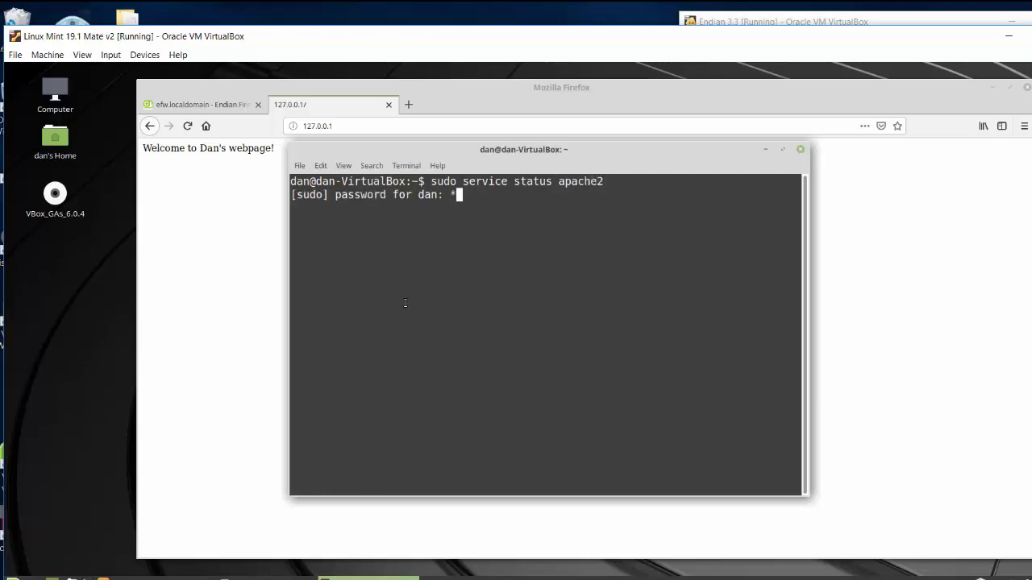
key("Return")
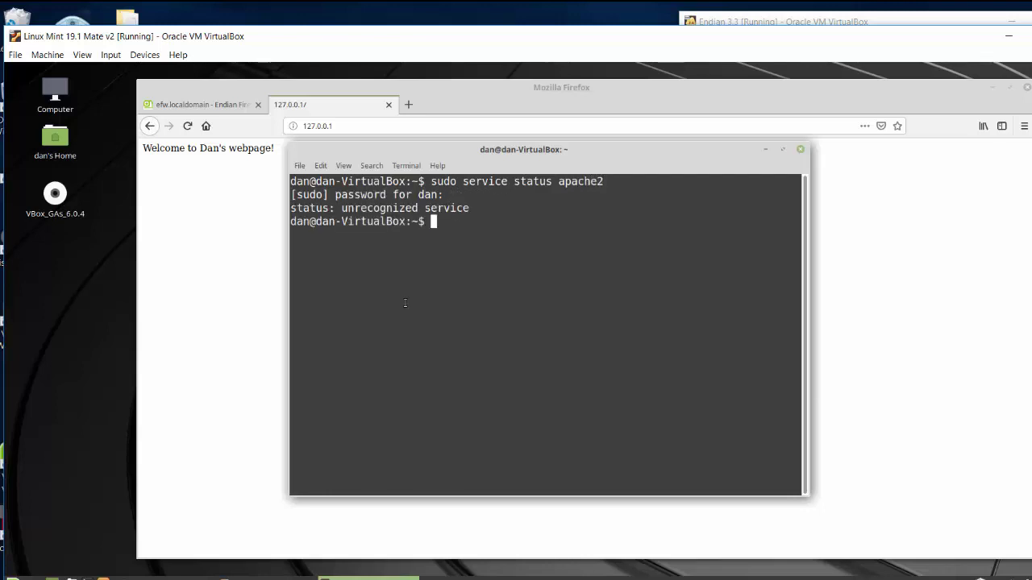
Correct the command to "sudo service apache2 status", run it, and examine the Apache service status
key("Up")
key("Left")
key("Left")
key("Left")
key("Left")
key("Left")
key("Left")
key("Left")
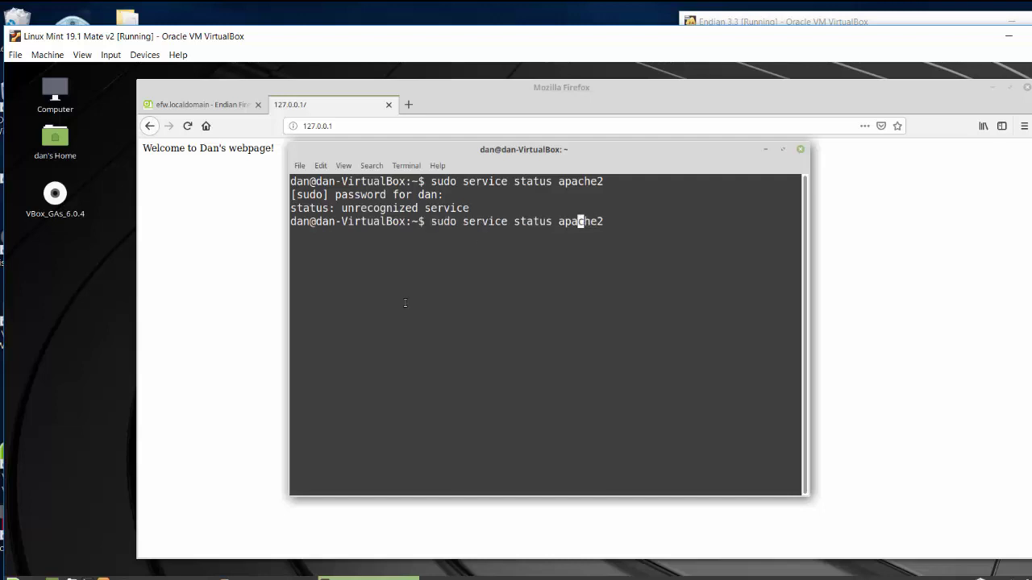
key("BackSpace")
key("BackSpace")
key("BackSpace")
key("BackSpace")
key("BackSpace")
key("BackSpace")
key("BackSpace")
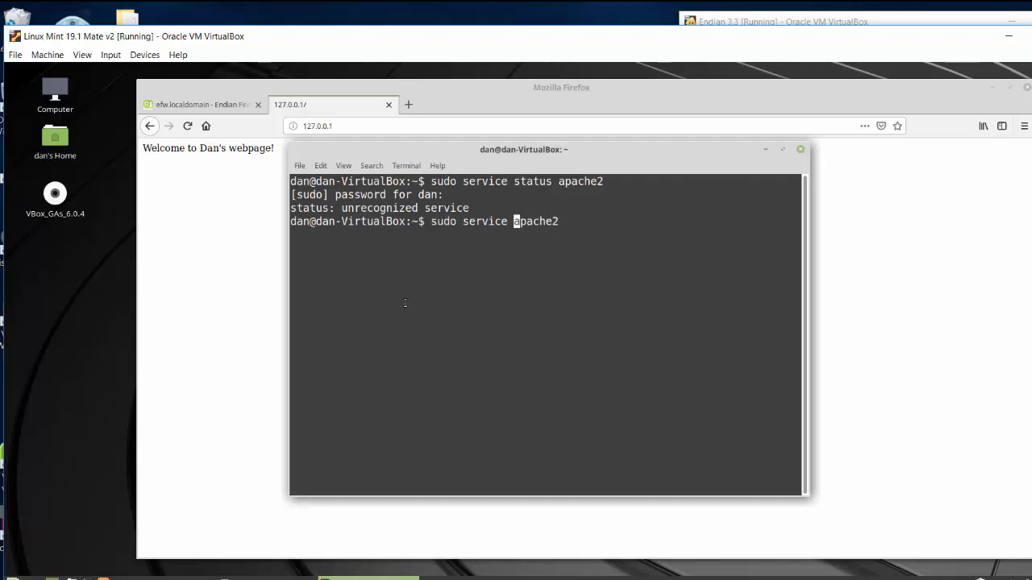
key("Right")
key("Right")
key("Right")
key("Right")
key("Right")
key("Right")
key("Right")
type("status")
key("Return")
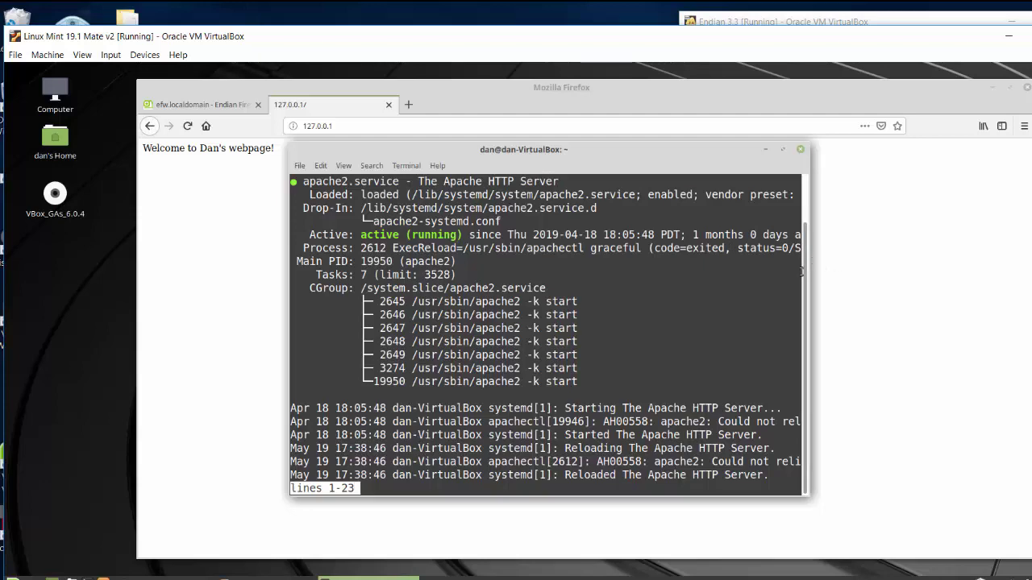
mouse_move(803, 275)
left_mouse_down()
mouse_move(806, 202)
mouse_move(805, 276)
left_mouse_up()
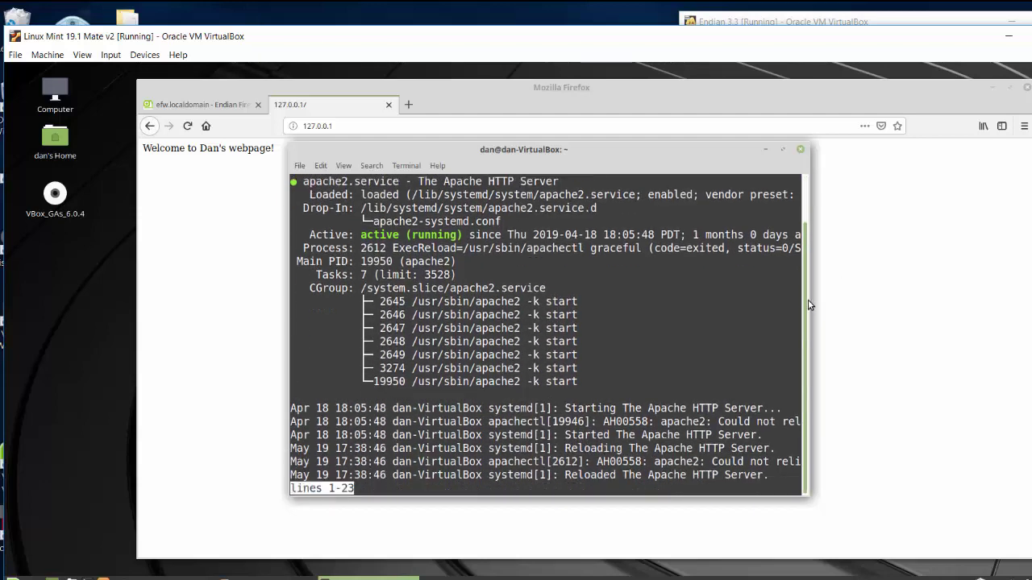
Move the terminal away from the local web page, and select the 127.0.0.1 address in the browser
left_click_drag(667, 149, 404, 183)
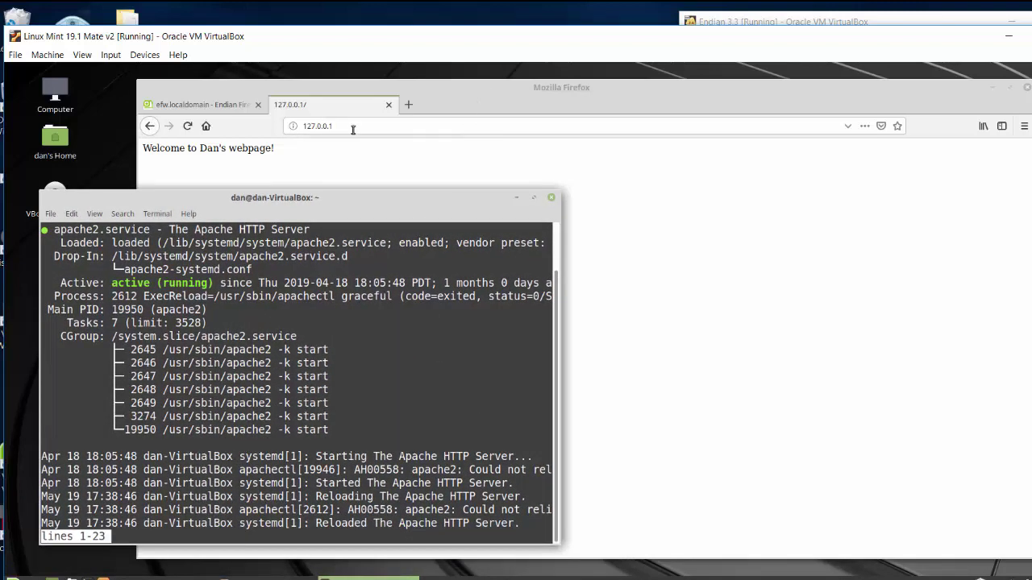
left_click_drag(343, 128, 296, 126)
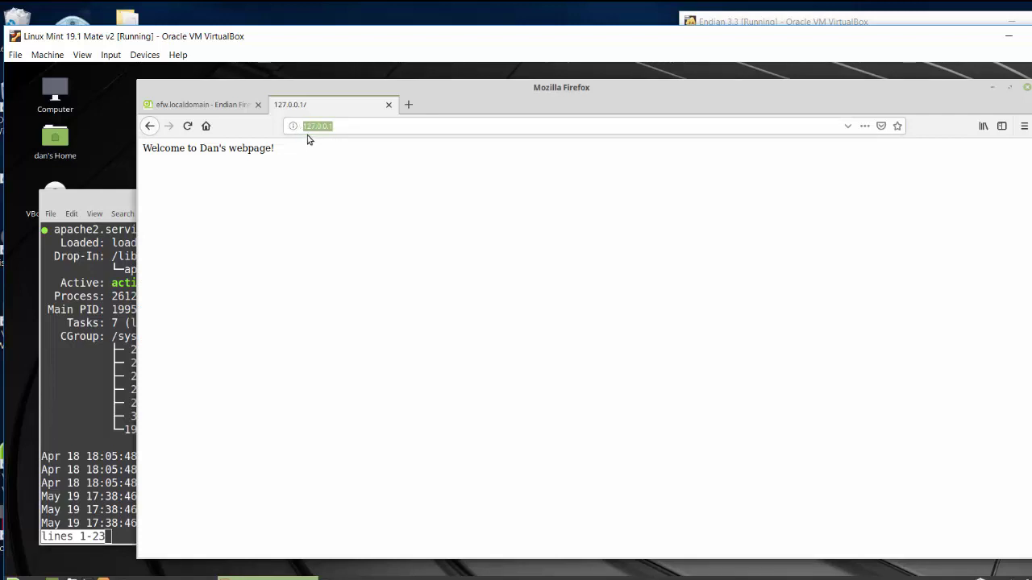
Rearrange the browser and virtual machine windows to examine the Endian console's uplink address alongside the client's local web page
left_click(255, 167)
mouse_move(675, 90)
left_mouse_down()
mouse_move(654, 105)
mouse_move(690, 97)
mouse_move(656, 95)
left_mouse_up()
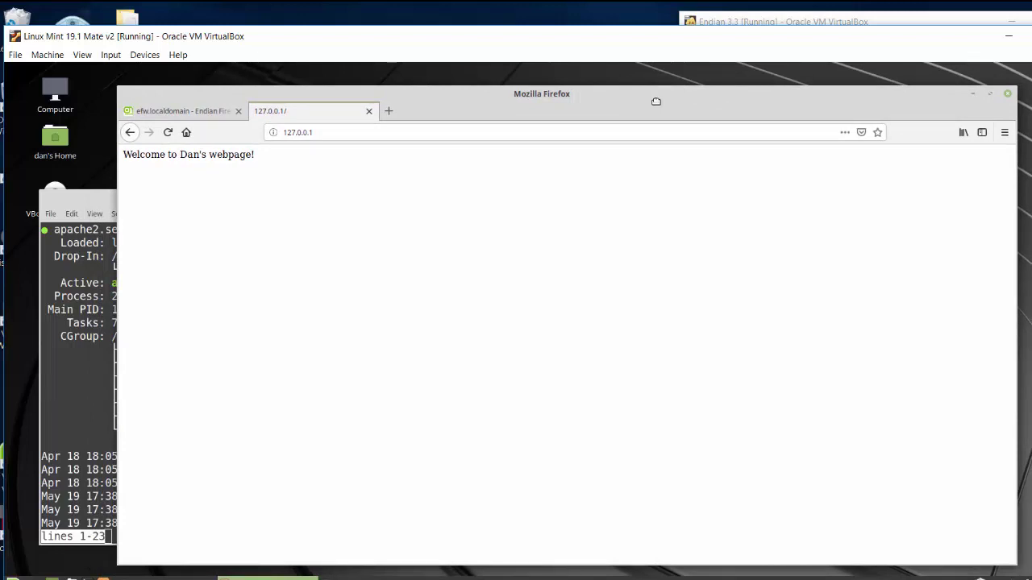
left_click_drag(656, 101, 624, 102)
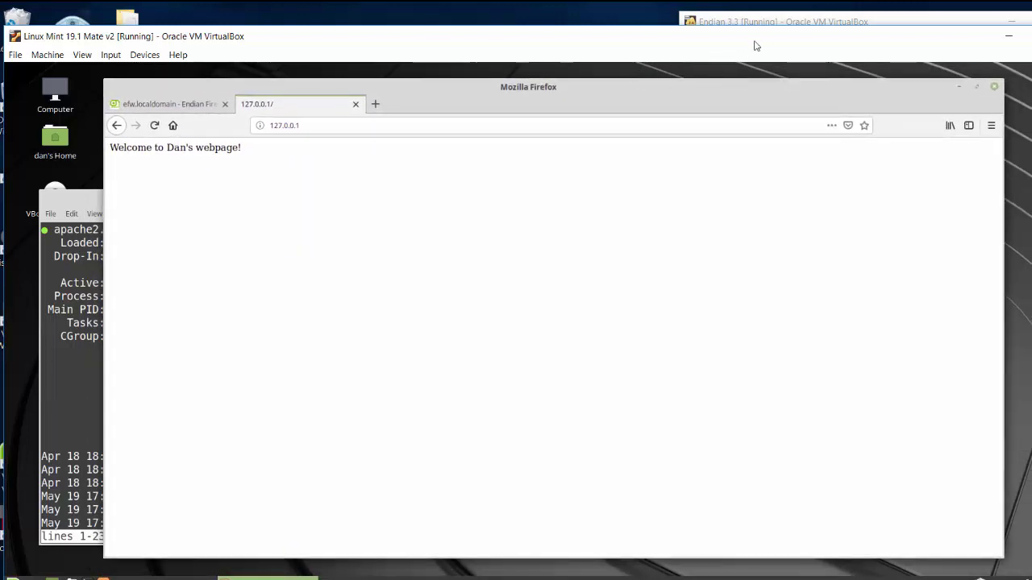
left_click(908, 11)
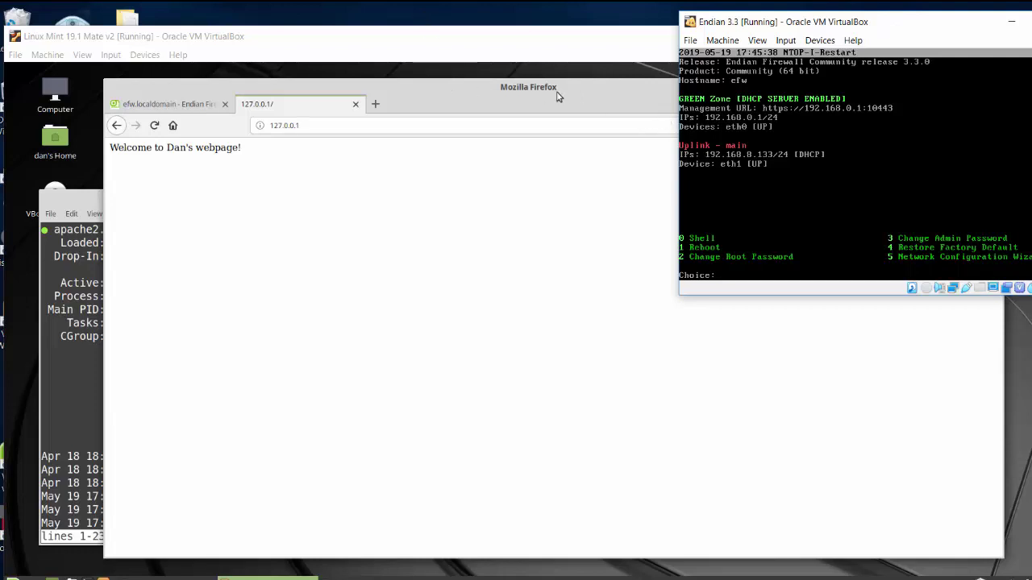
mouse_move(522, 34)
left_mouse_down()
mouse_move(542, 48)
mouse_move(511, 37)
mouse_move(534, 38)
left_mouse_up()
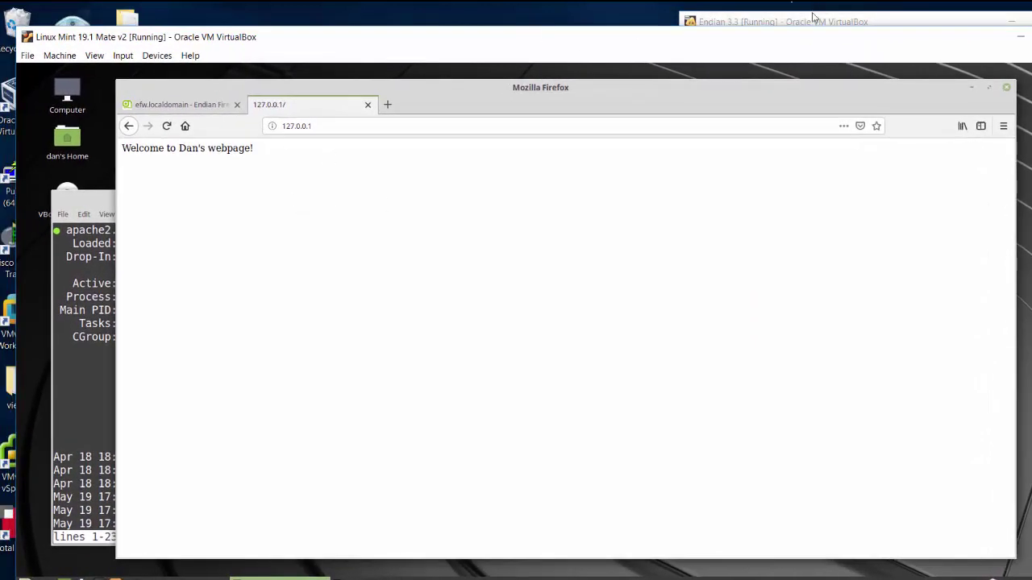
left_click_drag(778, 40, 777, 149)
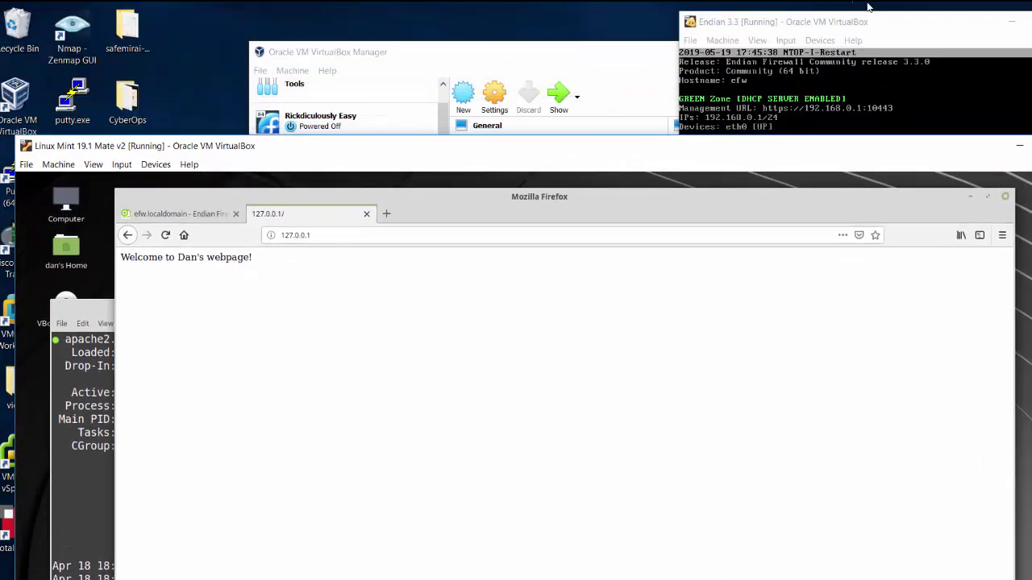
left_click(895, 25)
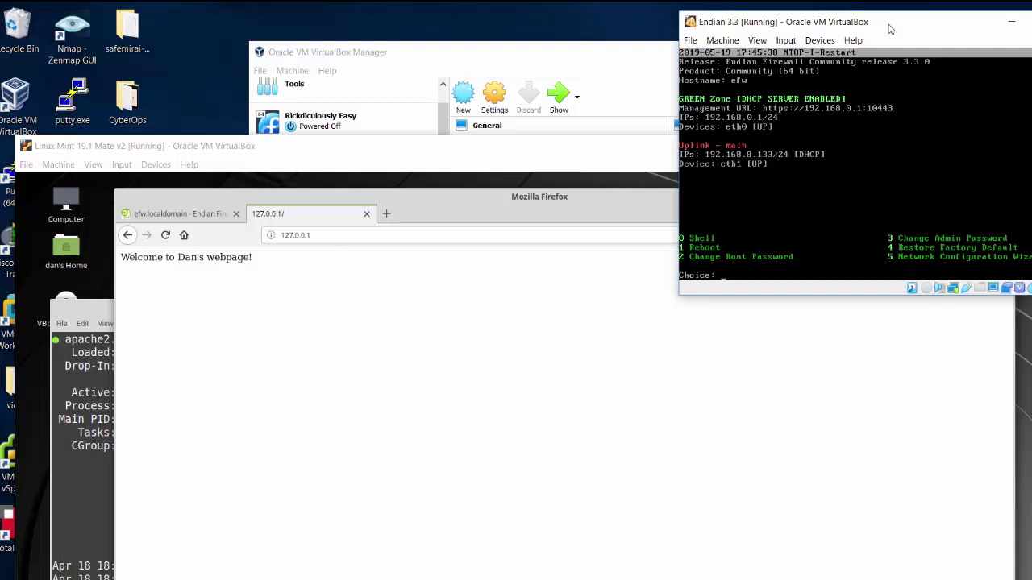
left_click_drag(609, 156, 633, 210)
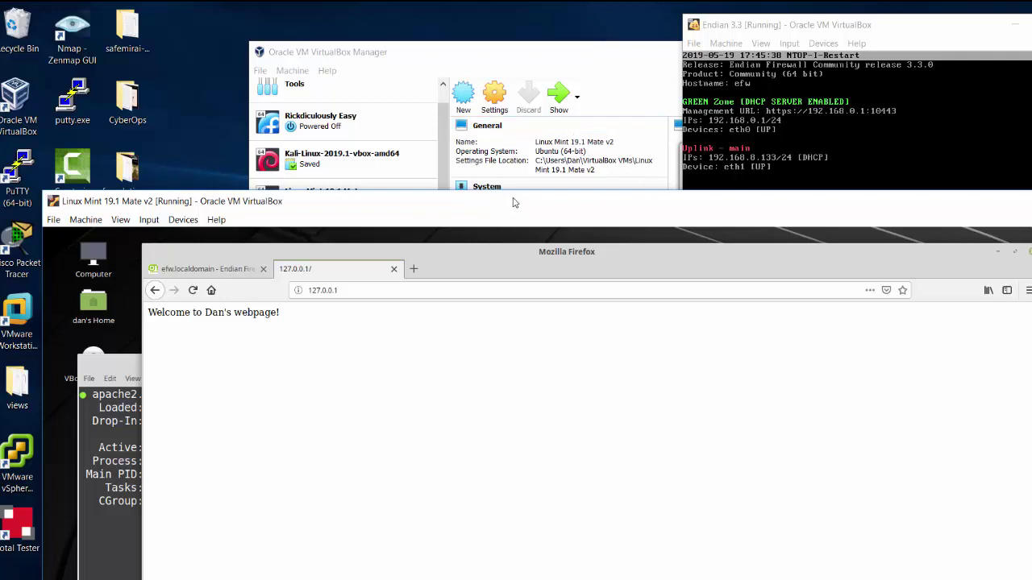
left_click_drag(516, 202, 517, 215)
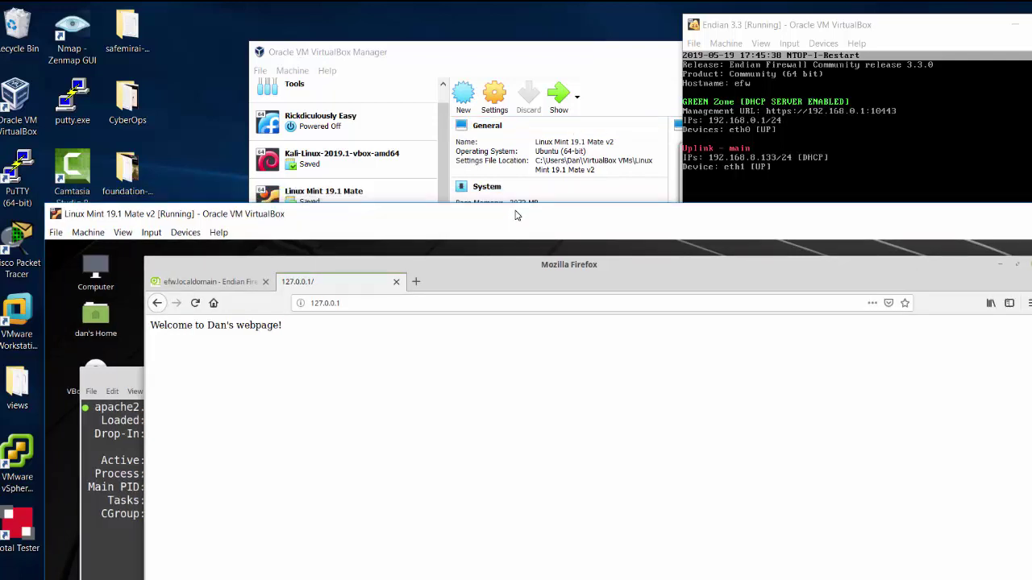
left_click_drag(517, 215, 492, 68)
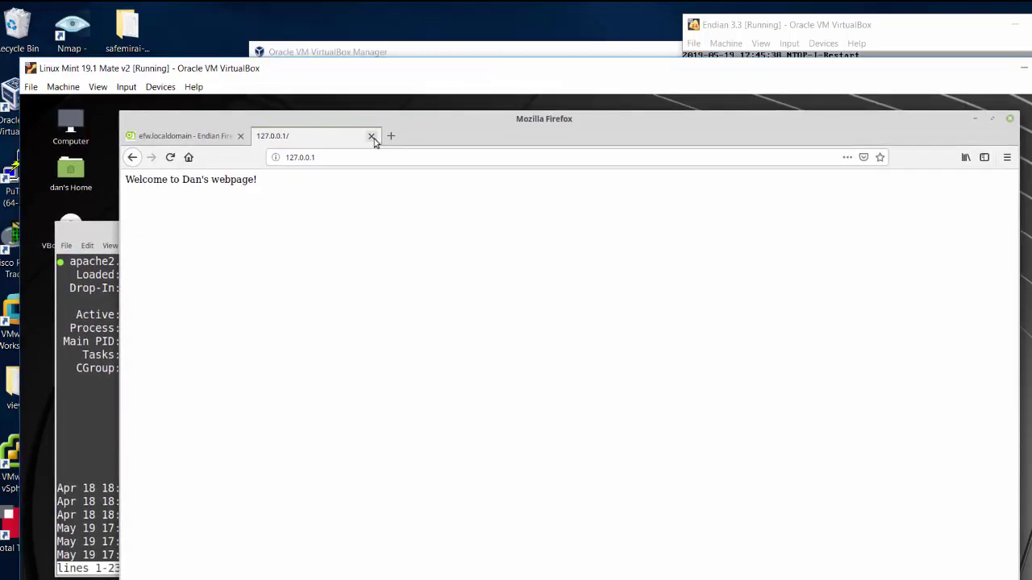
Close the local web page and start a new port forwarding rule with <ANY Uplink> as the incoming interface
left_click(372, 136)
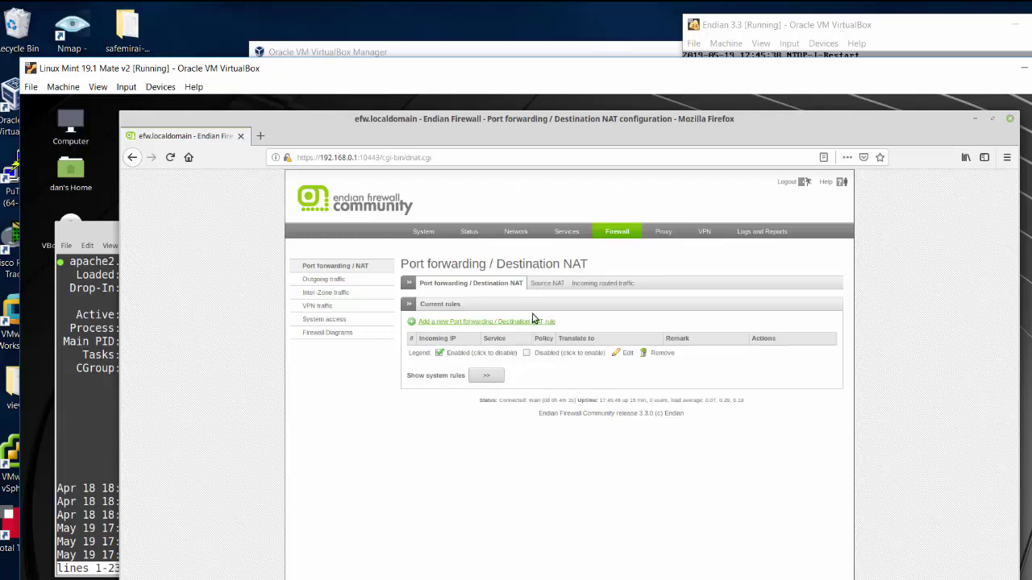
left_click(452, 323)
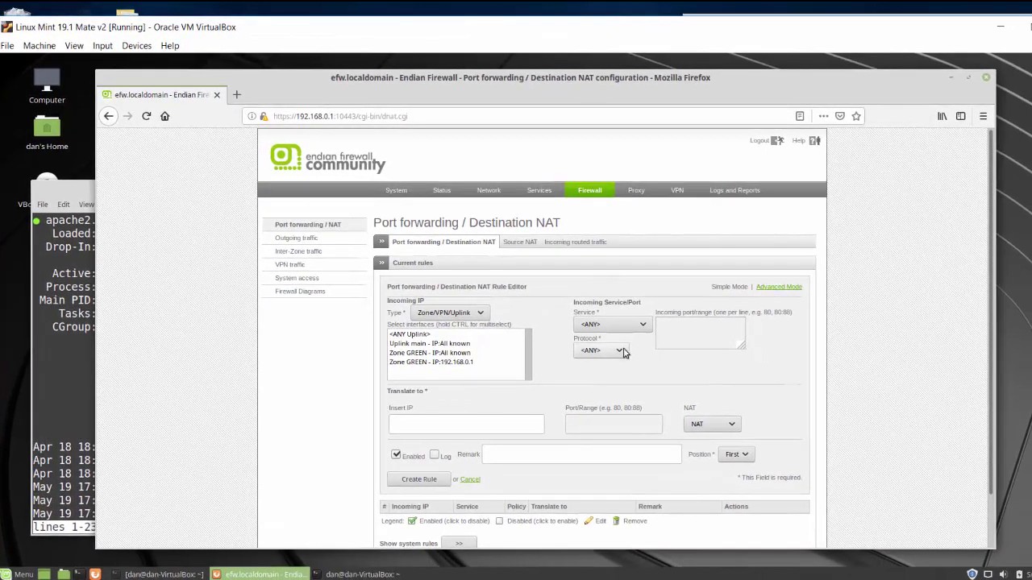
left_click(419, 337)
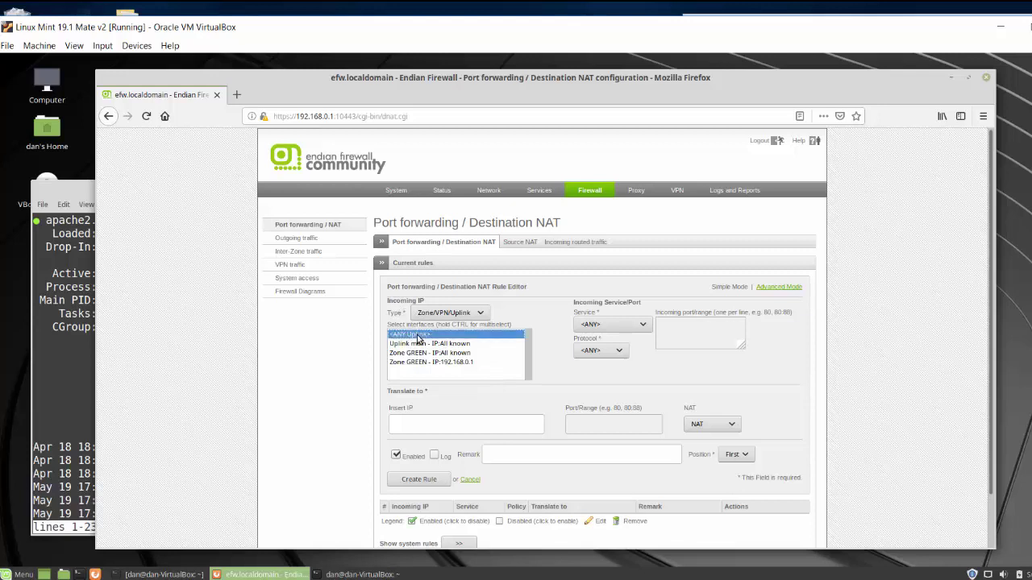
left_click(484, 315)
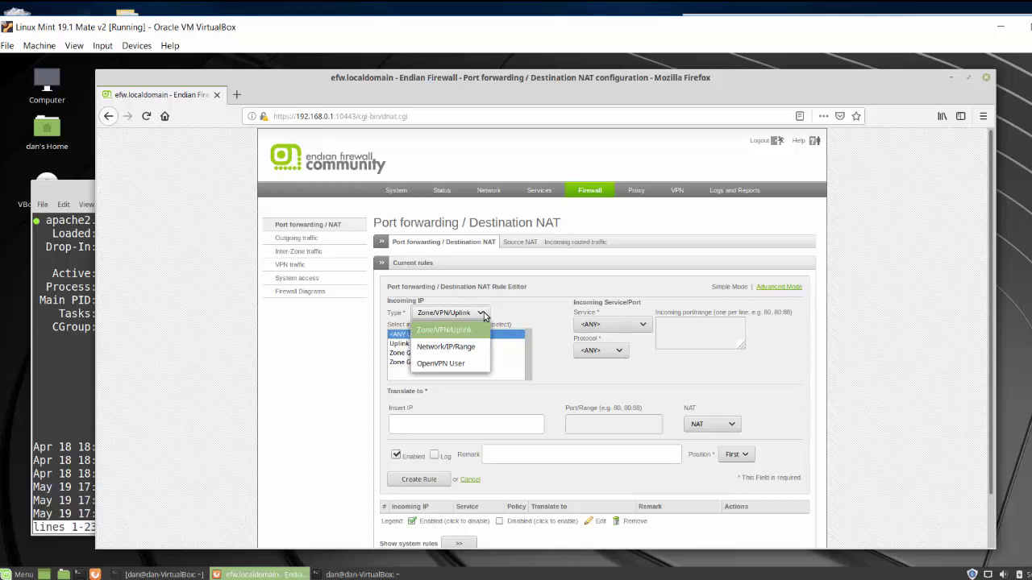
left_click(484, 315)
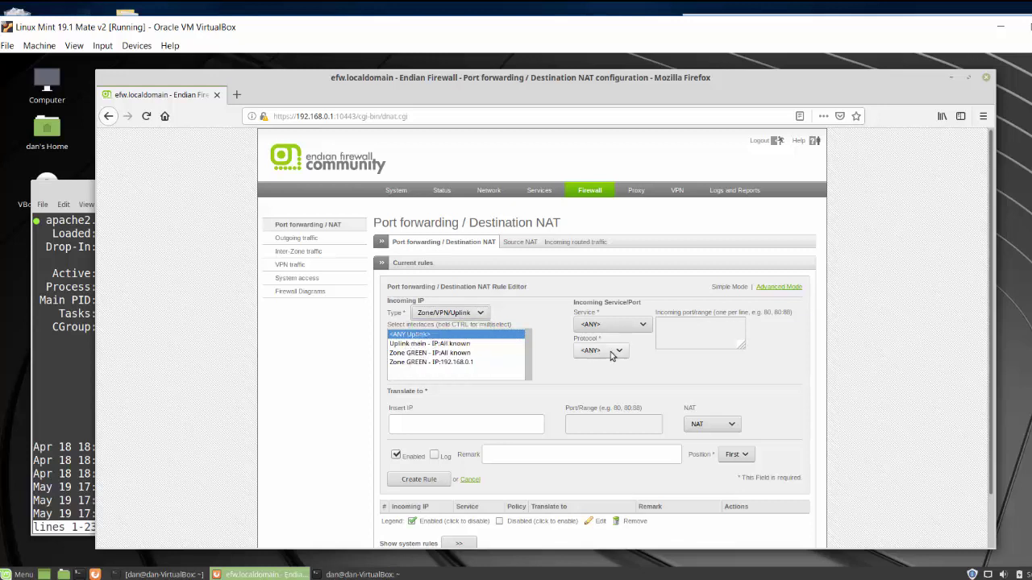
Set the forwarding rule's incoming service to HTTP
left_click(643, 325)
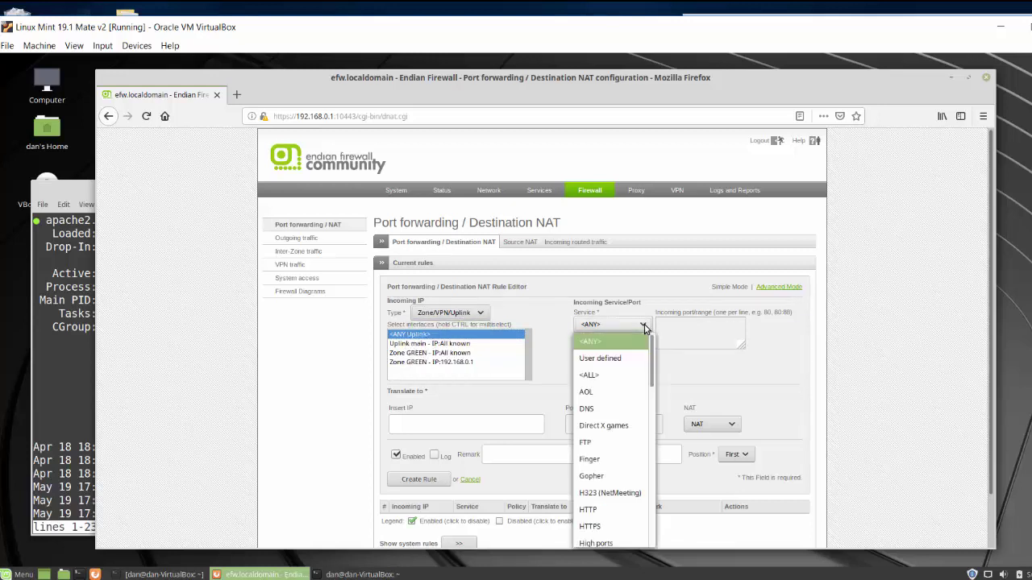
scroll(650, 346, "down", 1)
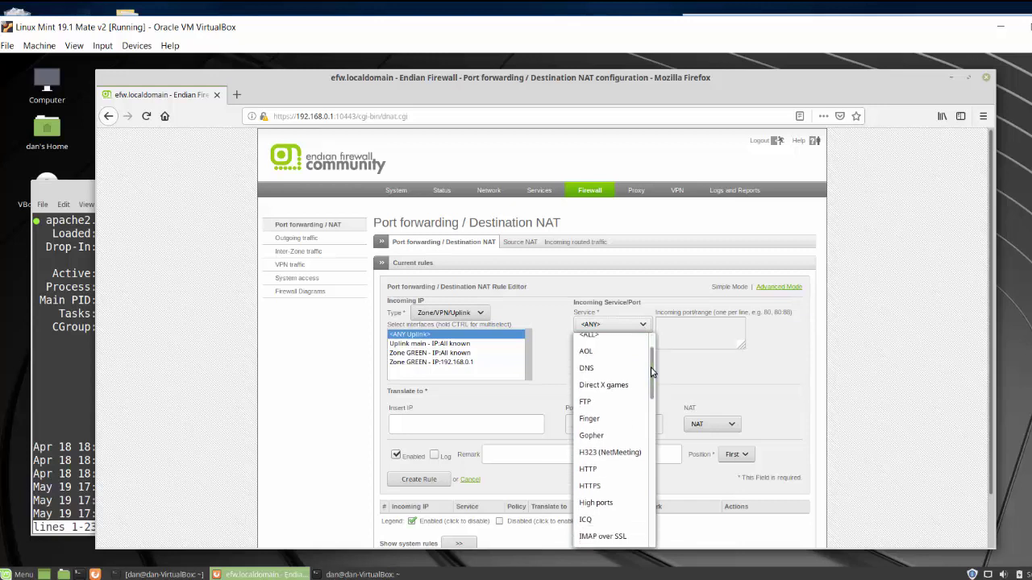
left_click(614, 465)
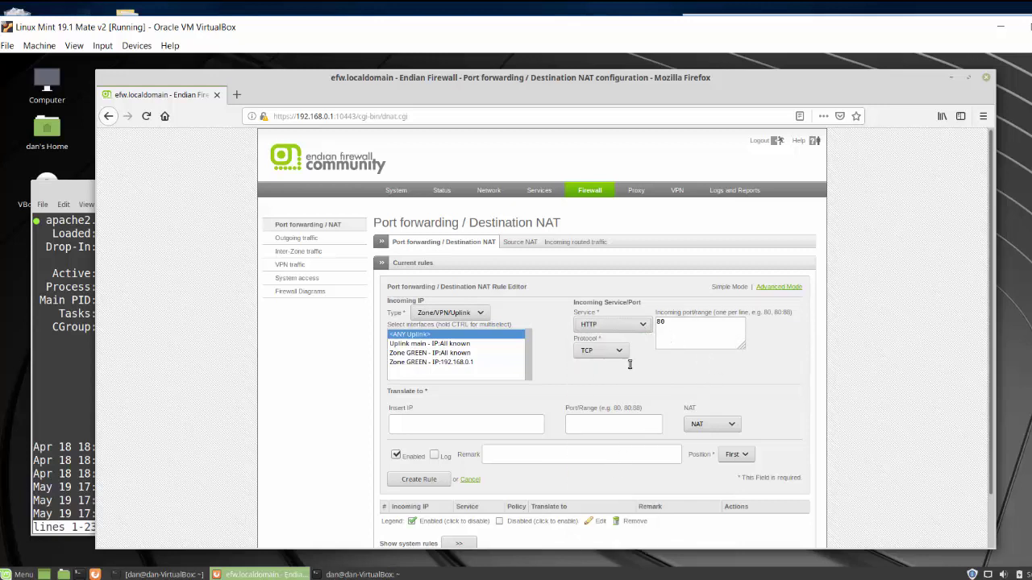
Look up the client's IP with "ifconfig" in the terminal, and enter 192.168.0.2 as the rule's translate-to IP
left_click(405, 428)
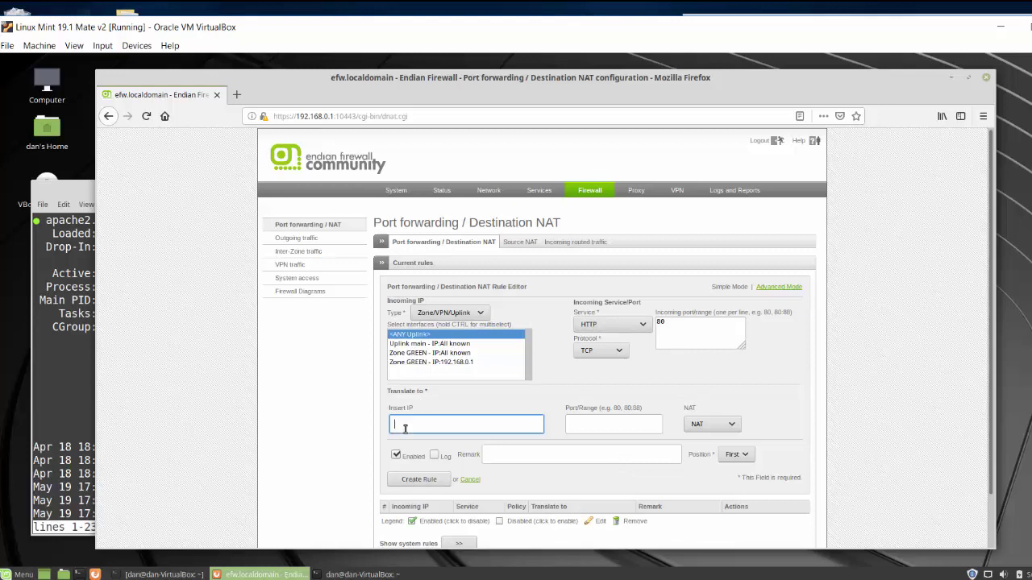
left_click(57, 412)
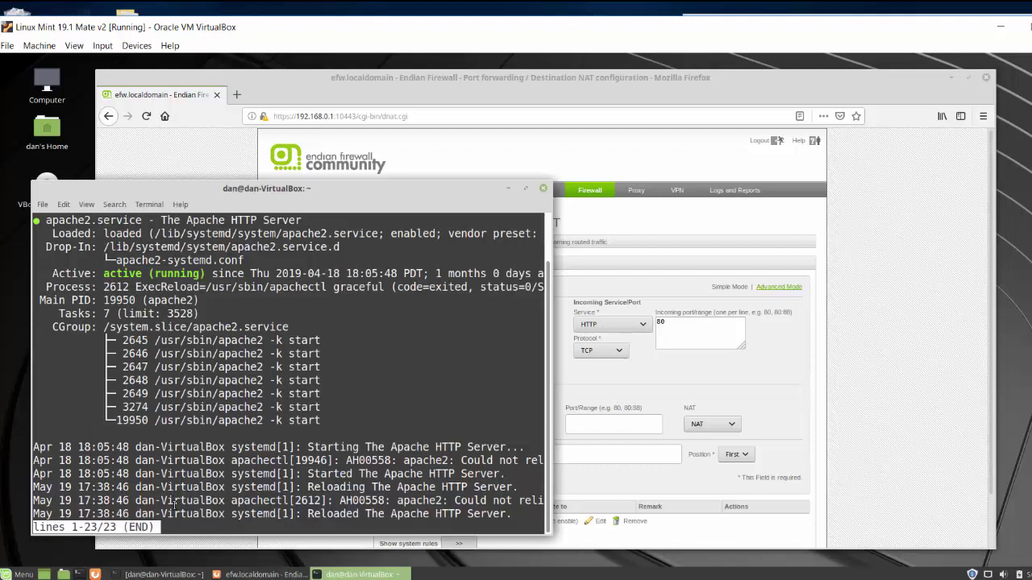
key("q")
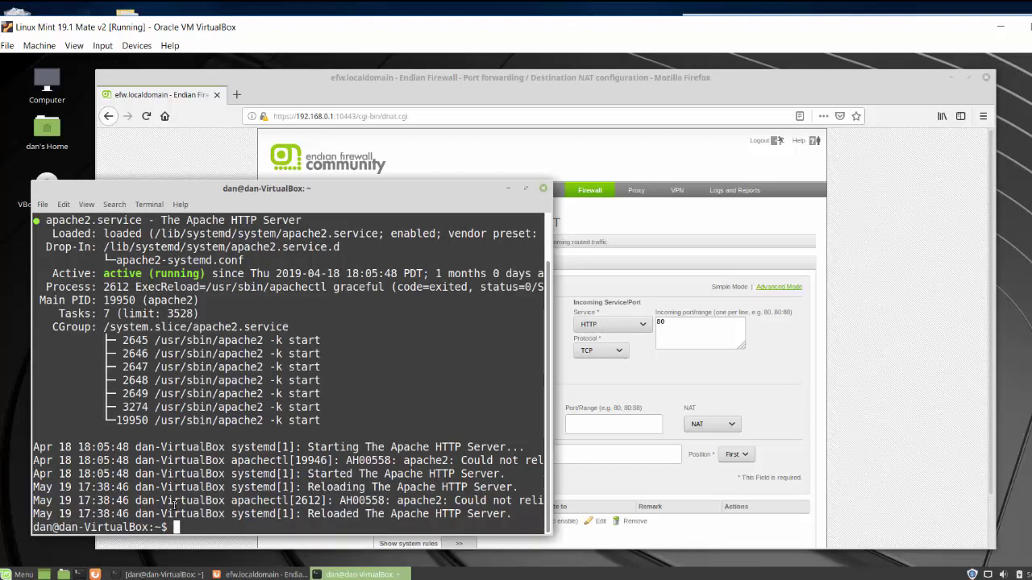
type("ifconfig")
key("Return")
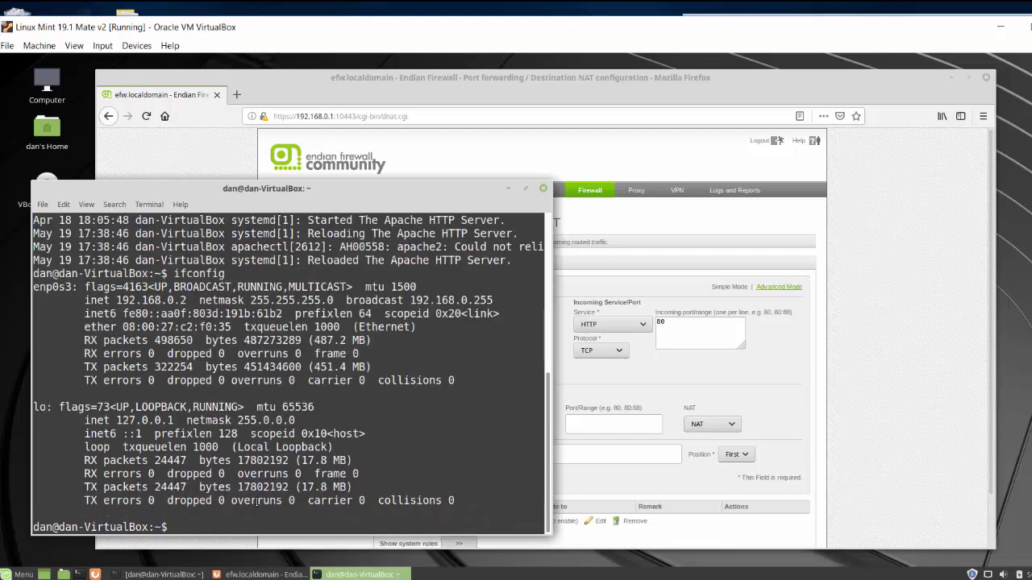
left_click_drag(112, 299, 186, 300)
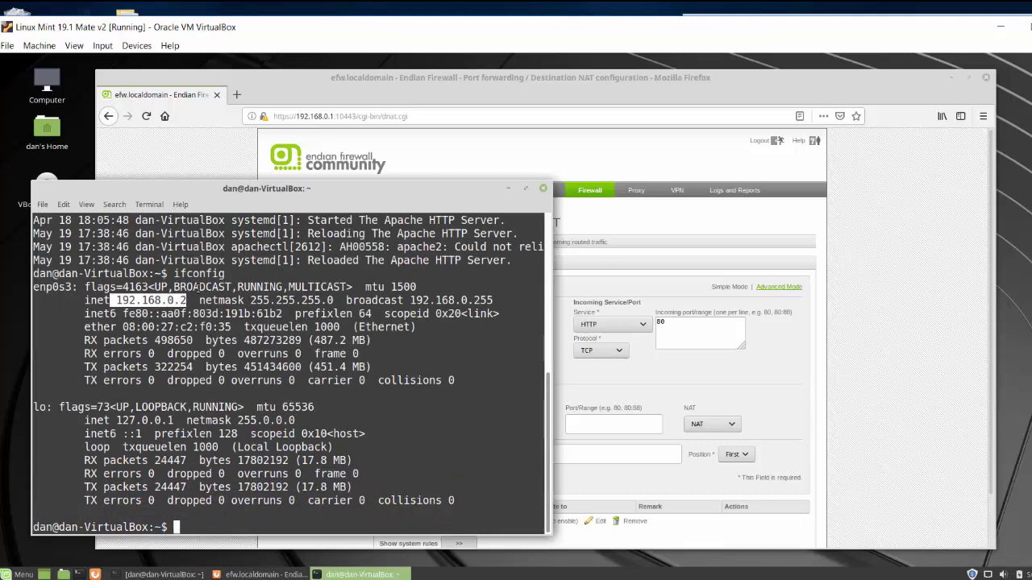
left_click(507, 188)
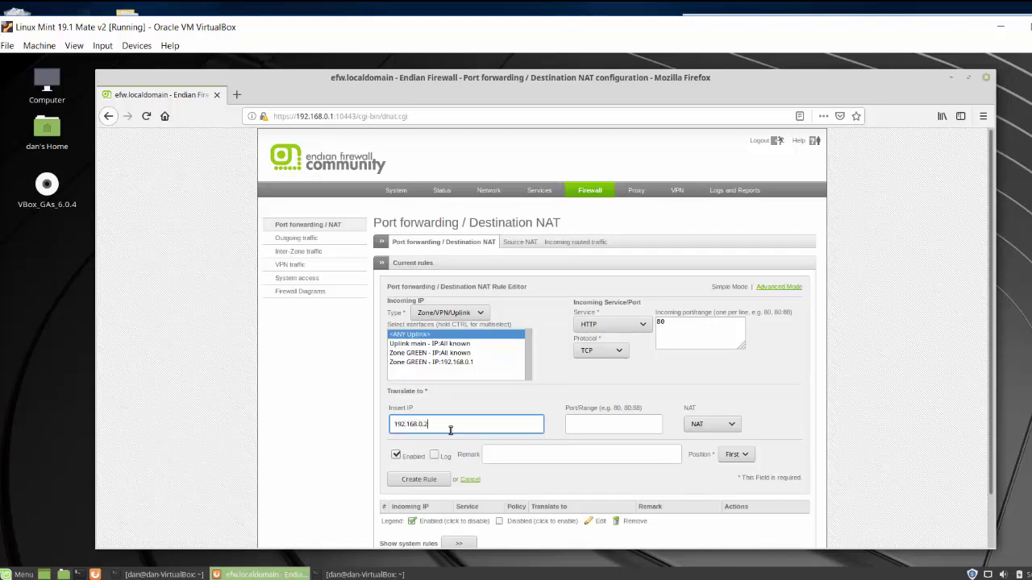
Complete the rule with target port 80 and the remark "forward web traffic to Mint Web Server", and create and apply it
left_click(581, 423)
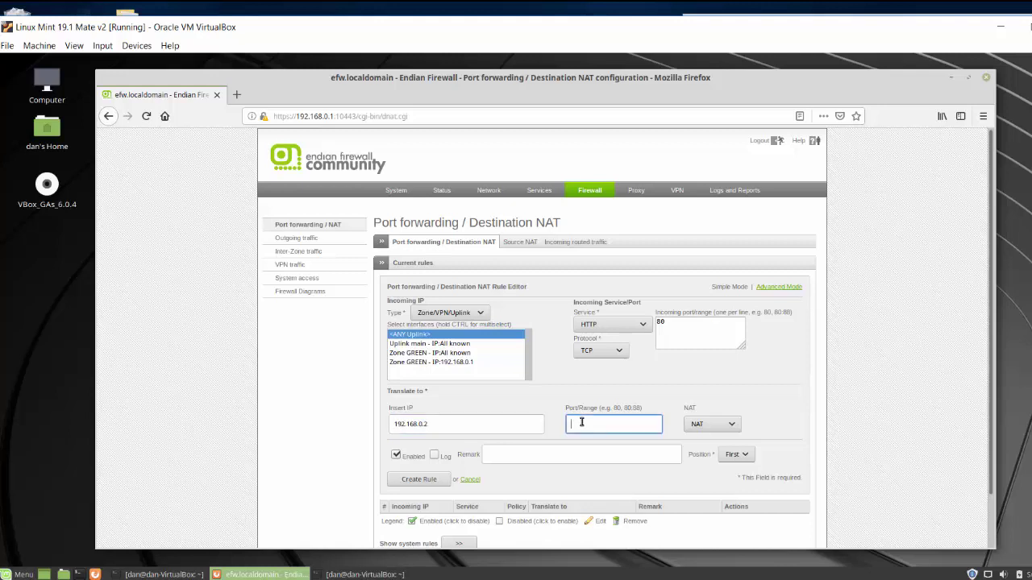
left_click(731, 426)
left_click(731, 430)
left_click(519, 453)
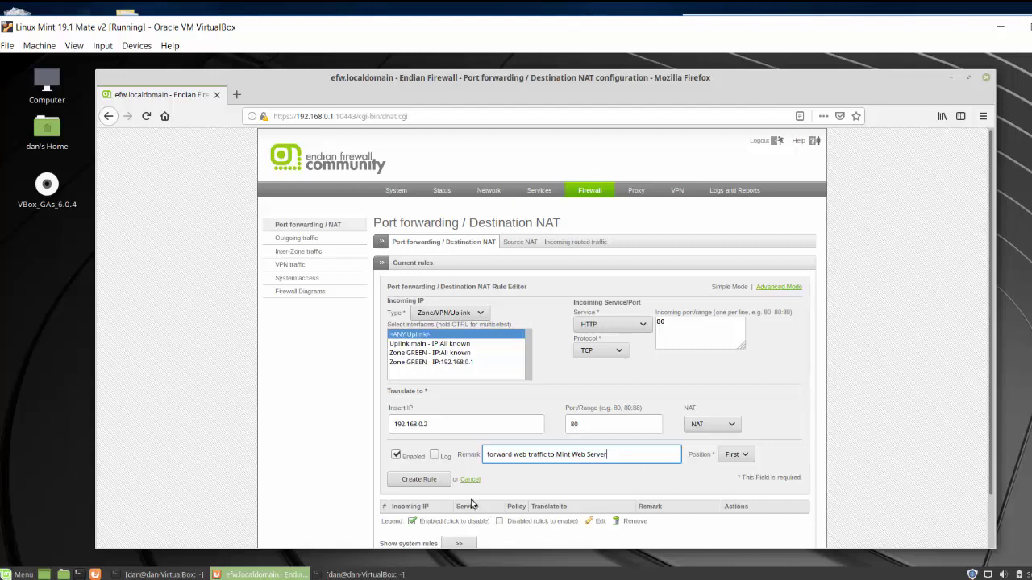
left_click(429, 481)
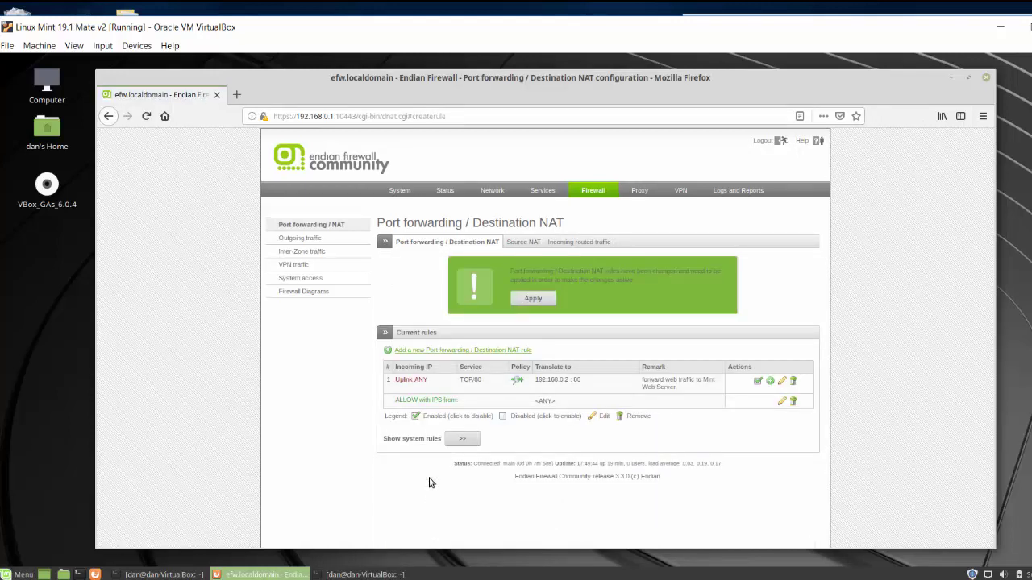
left_click(532, 299)
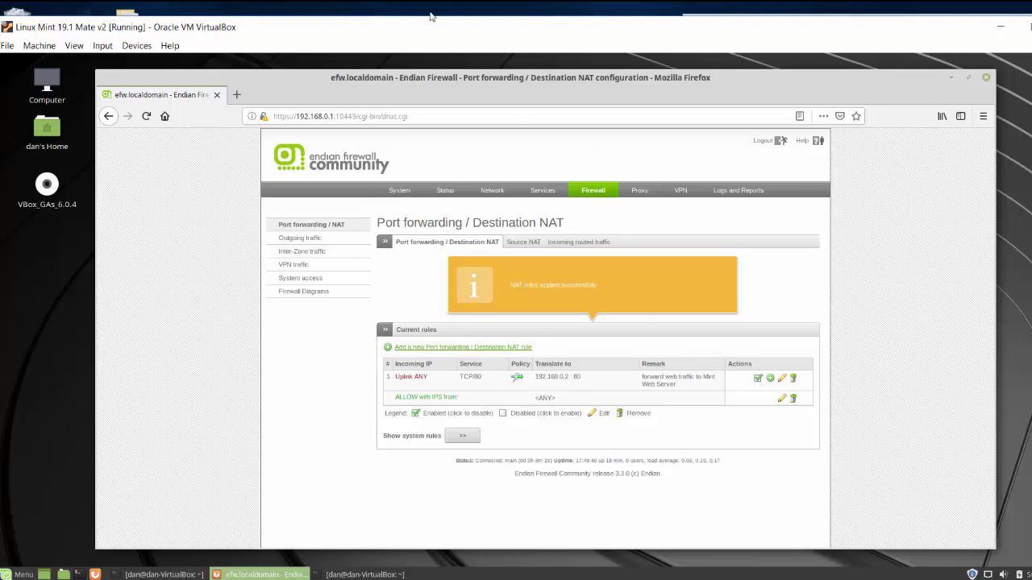
Uncover the Endian console to read its uplink address, and start entering that address in a new tab of the host's Chrome
left_click_drag(401, 24, 717, 217)
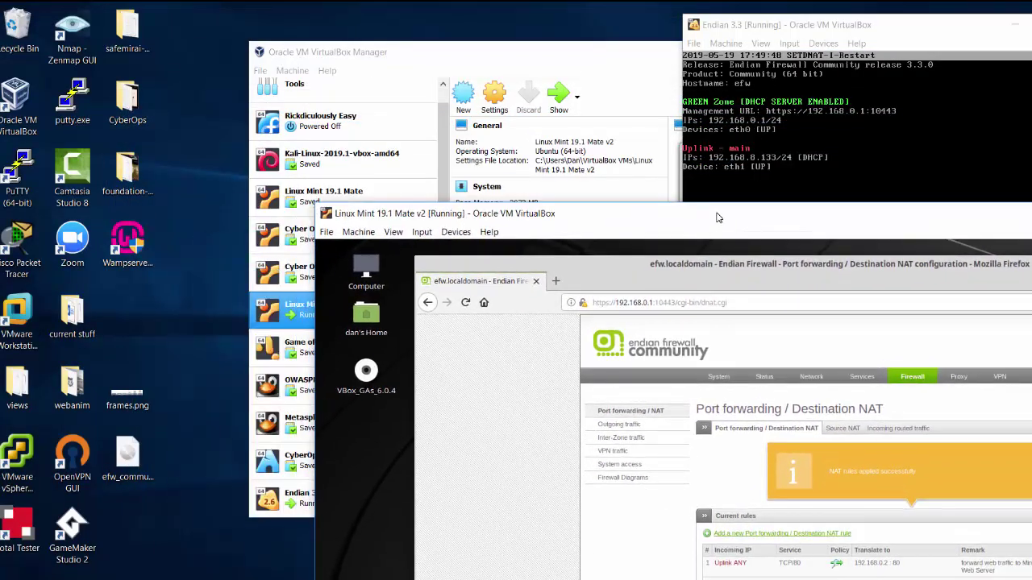
left_click(821, 28)
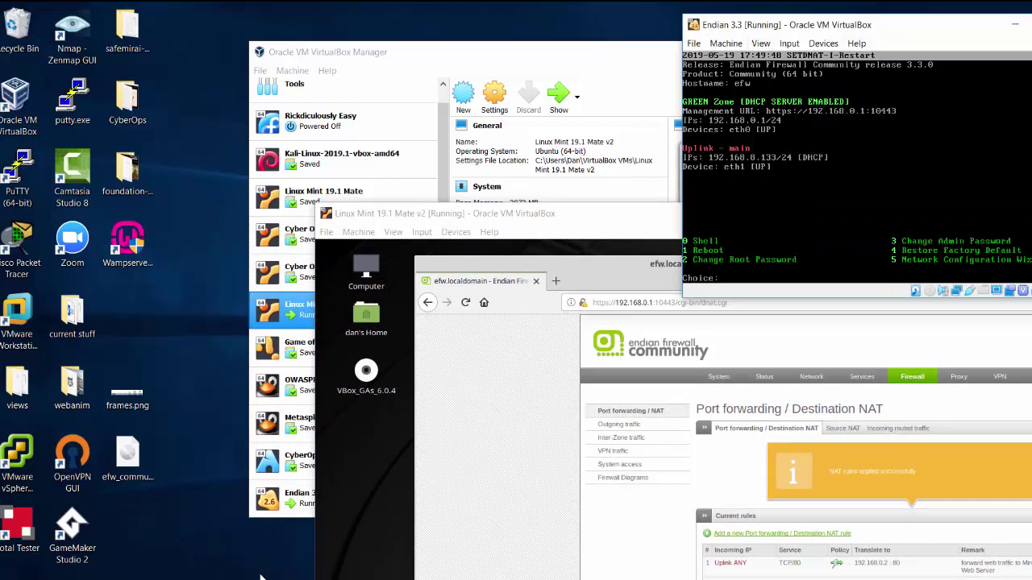
mouse_move(366, 579)
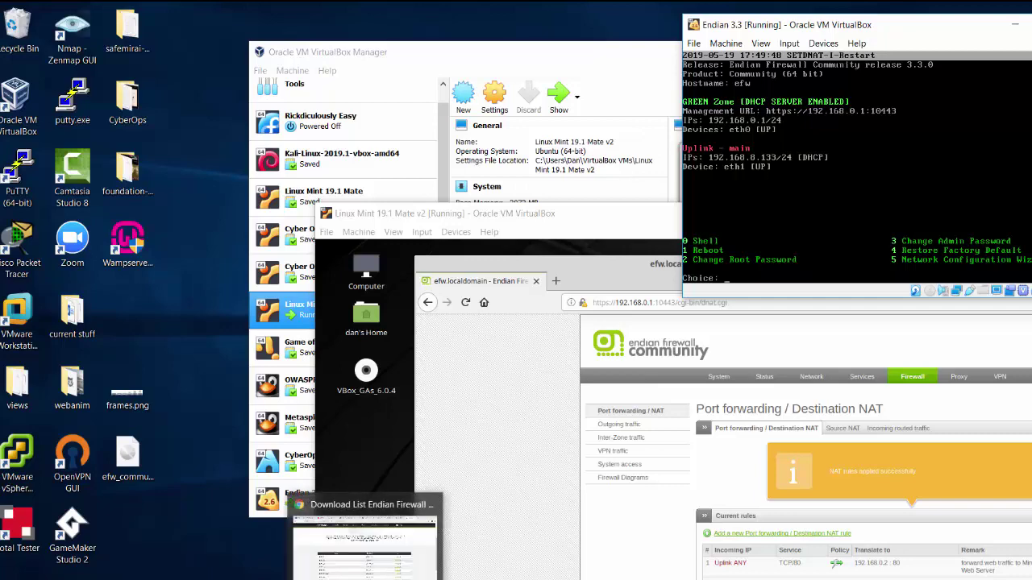
left_click(366, 544)
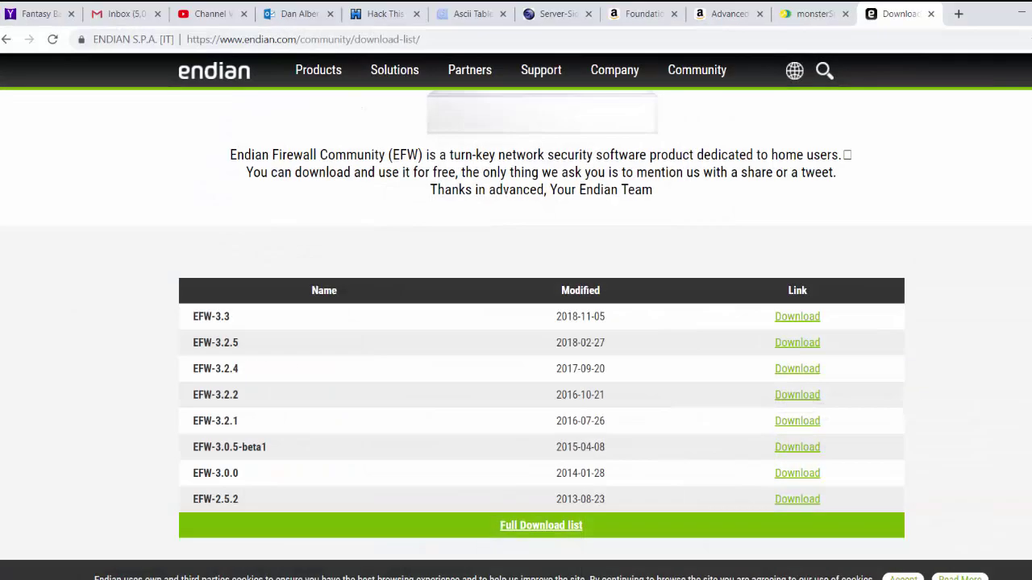
left_click(959, 14)
type("19")
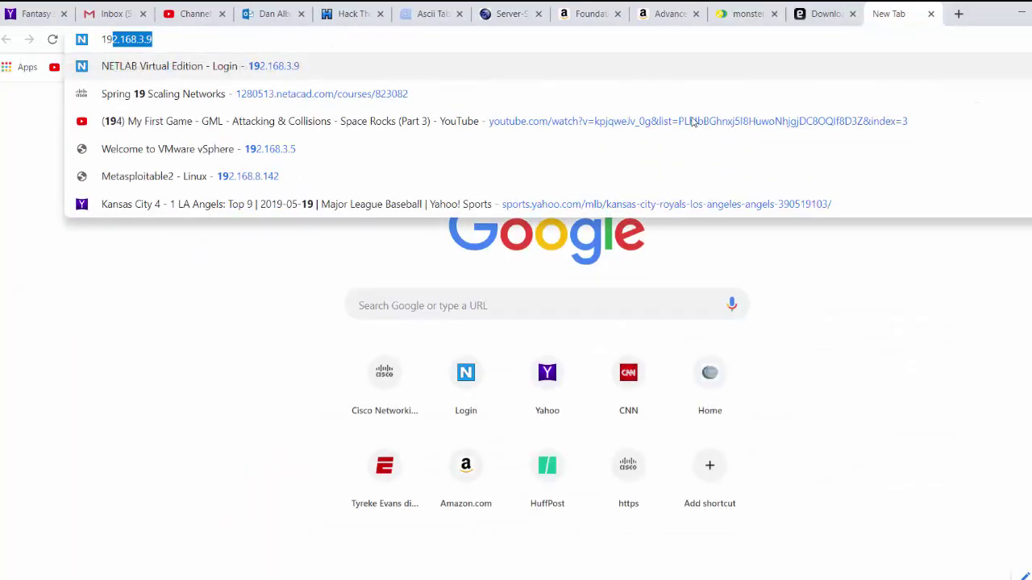
Load the web page at 192.168.8.133 and compare its address with the uplink IP in the Endian 3.3 virtual machine
type("2.168.")
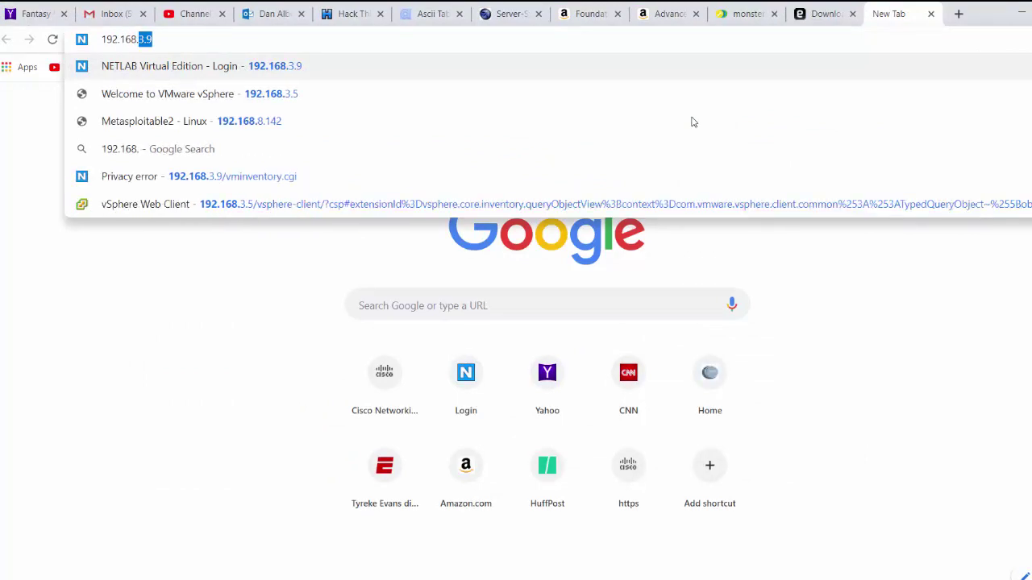
type("8.133")
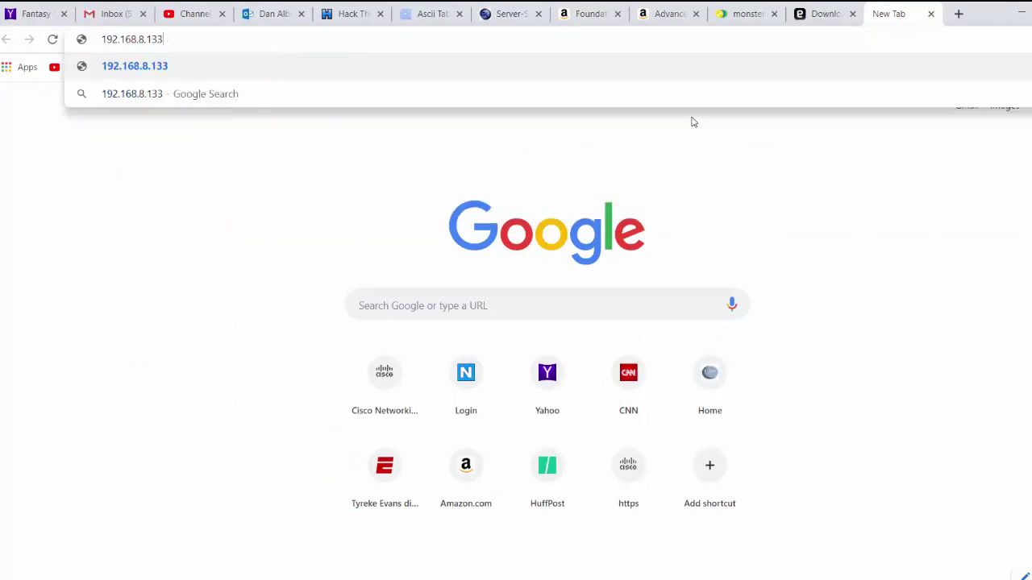
key("Return")
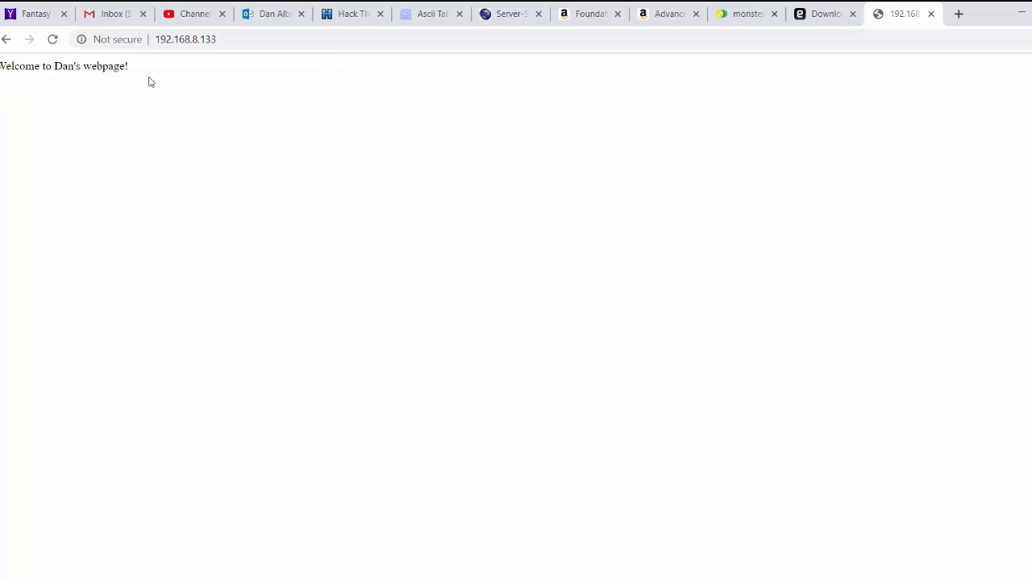
left_click_drag(226, 40, 152, 39)
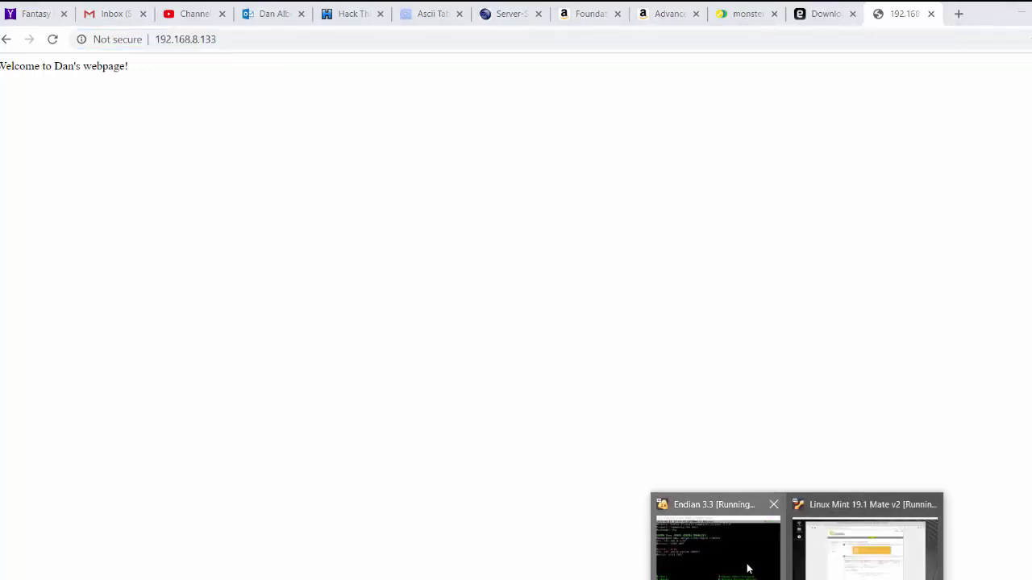
left_click(748, 567)
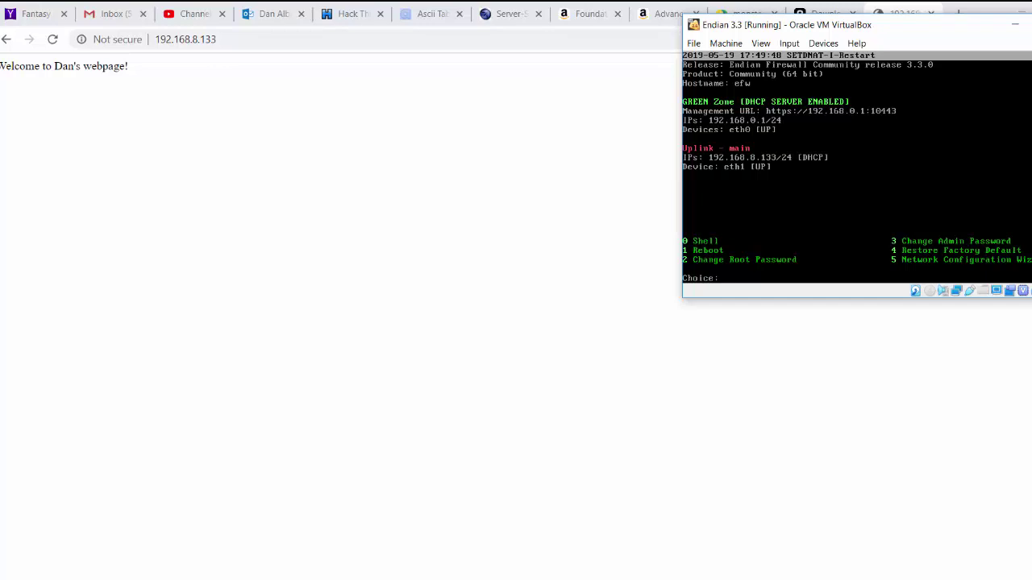
Switch to the Linux Mint 19.1 Mate v2 virtual machine and reposition its window so the Endian Firewall page is fully in view
mouse_move(796, 579)
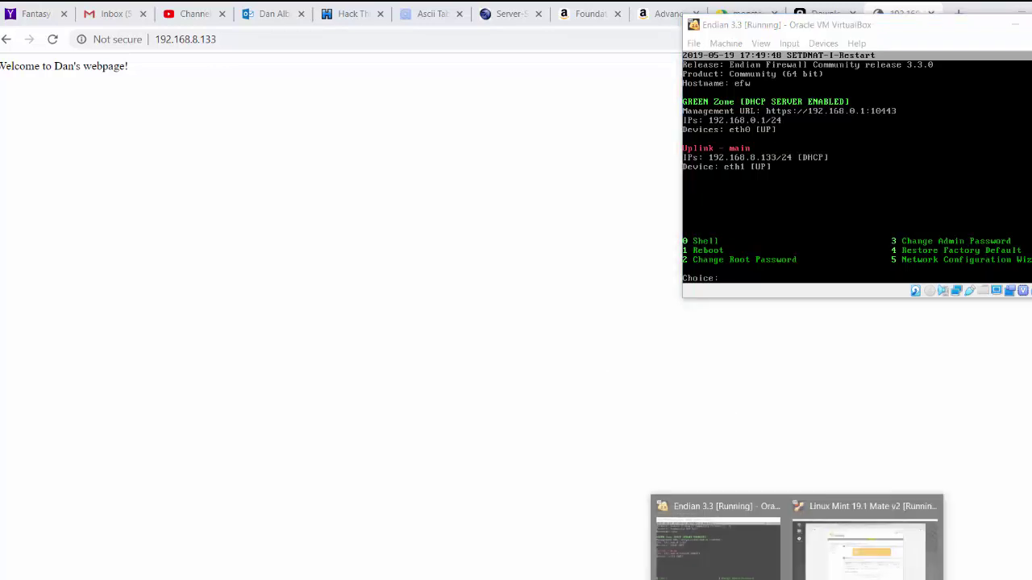
left_click(808, 538)
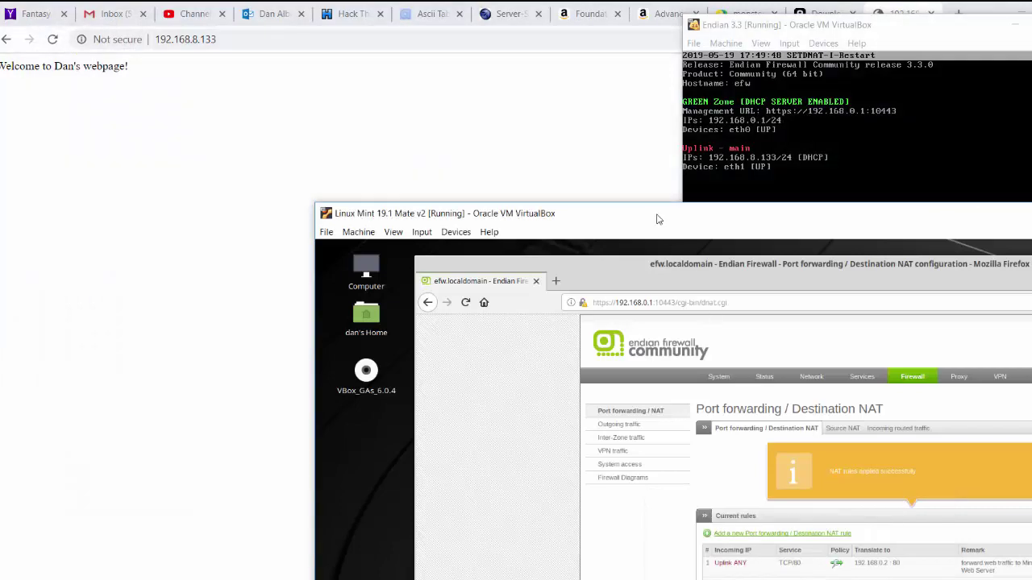
left_click_drag(657, 219, 640, 246)
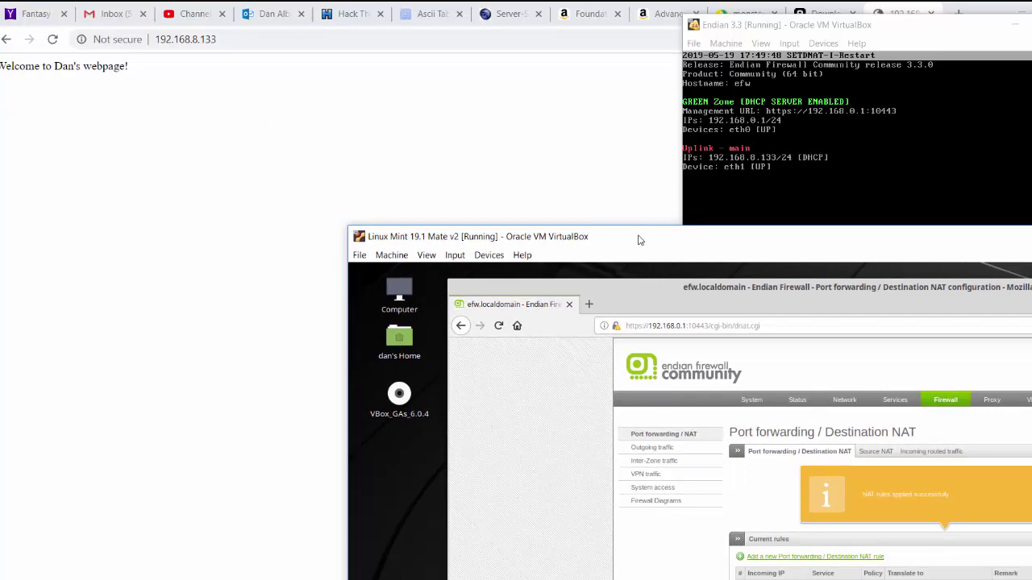
left_click_drag(639, 238, 353, 22)
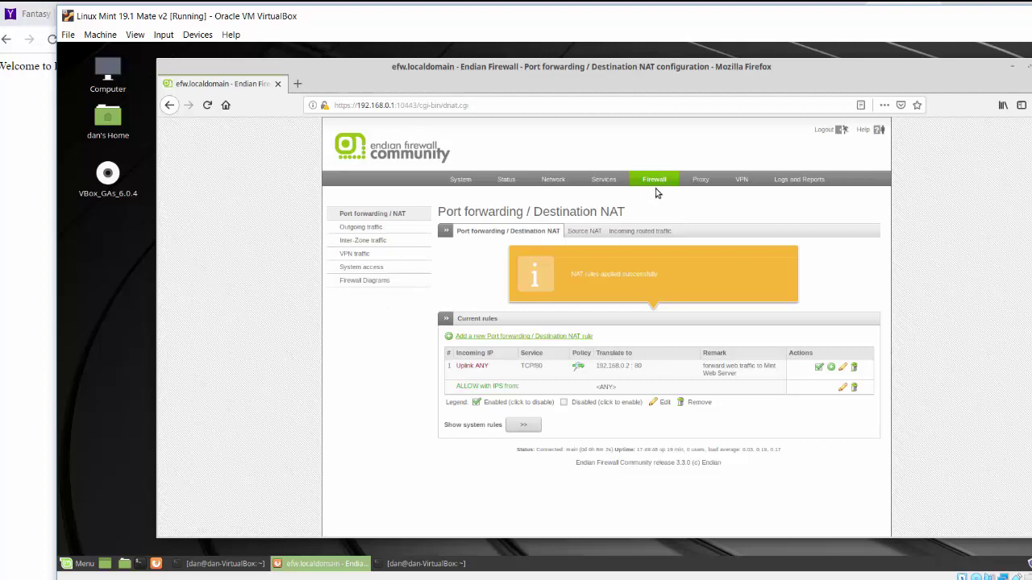
left_click_drag(813, 66, 797, 68)
Enable the HTTP proxy in Endian Firewall and set the GREEN zone to transparent
left_click(683, 182)
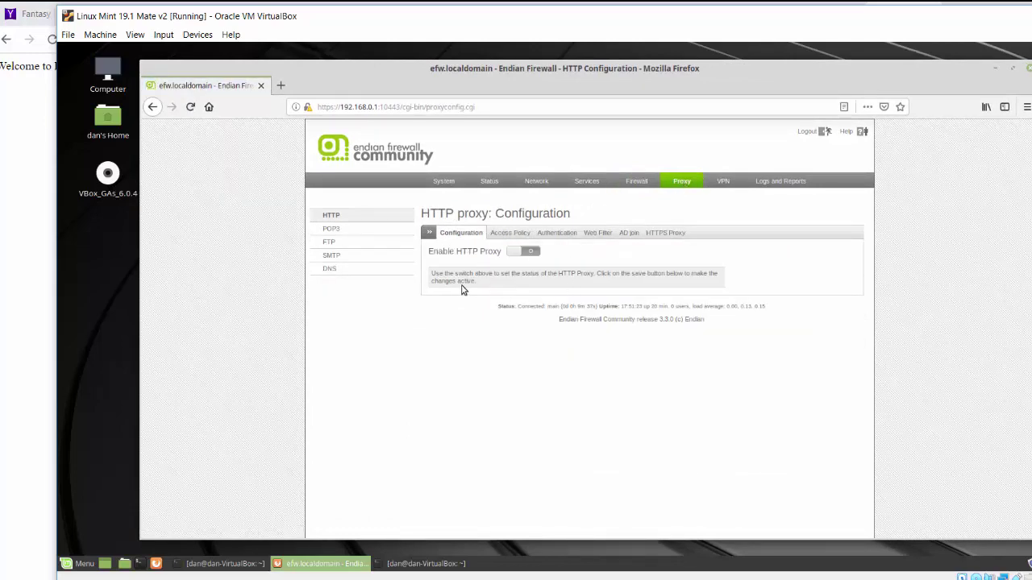
left_click(523, 254)
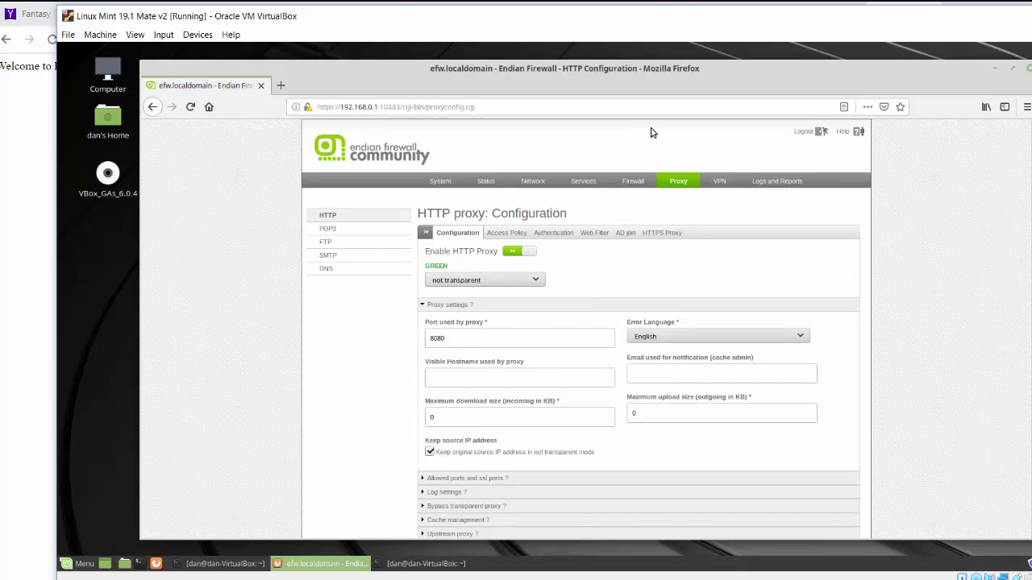
scroll(586, 327, "down", 1)
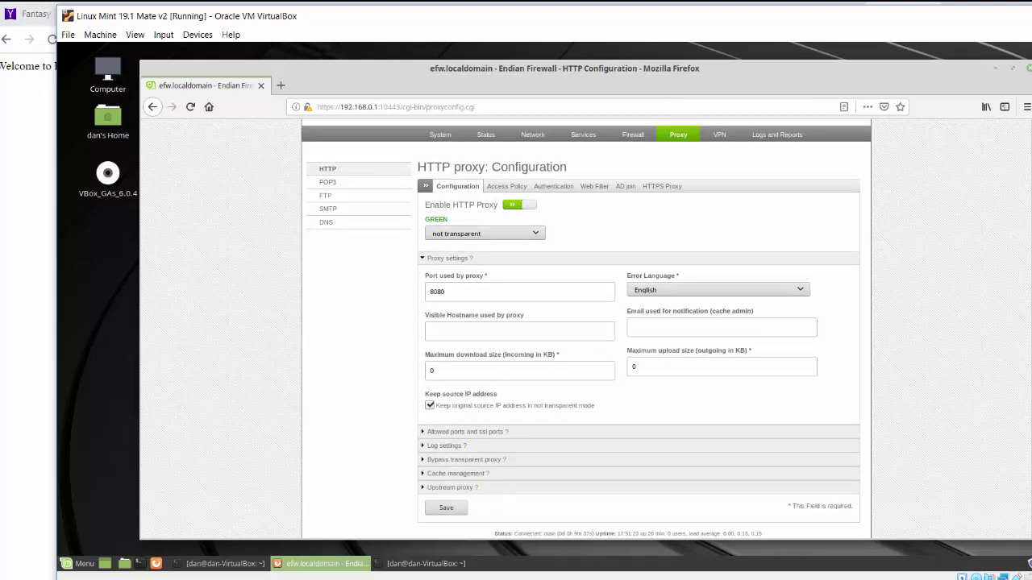
scroll(586, 327, "up", 1)
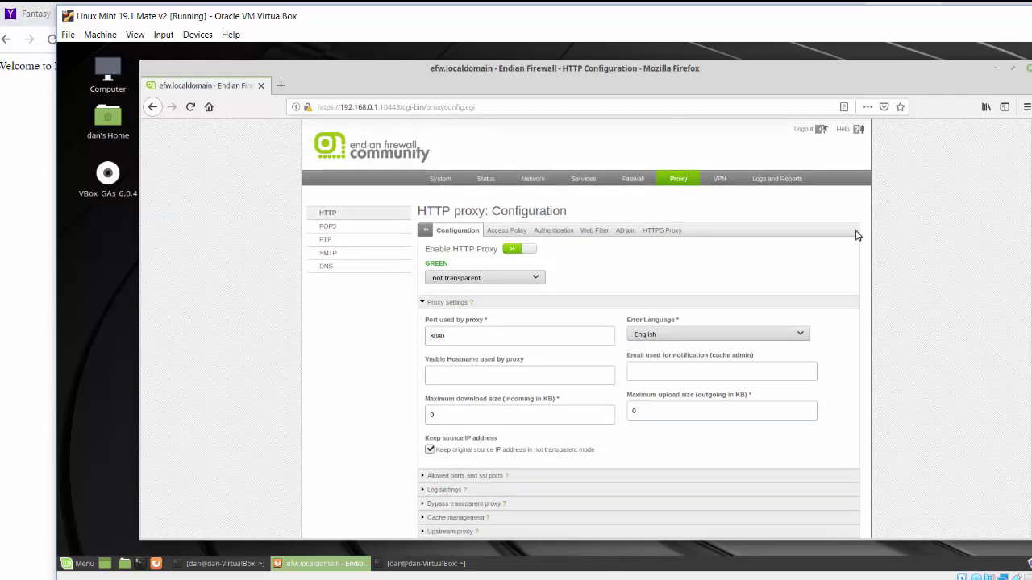
left_click(536, 279)
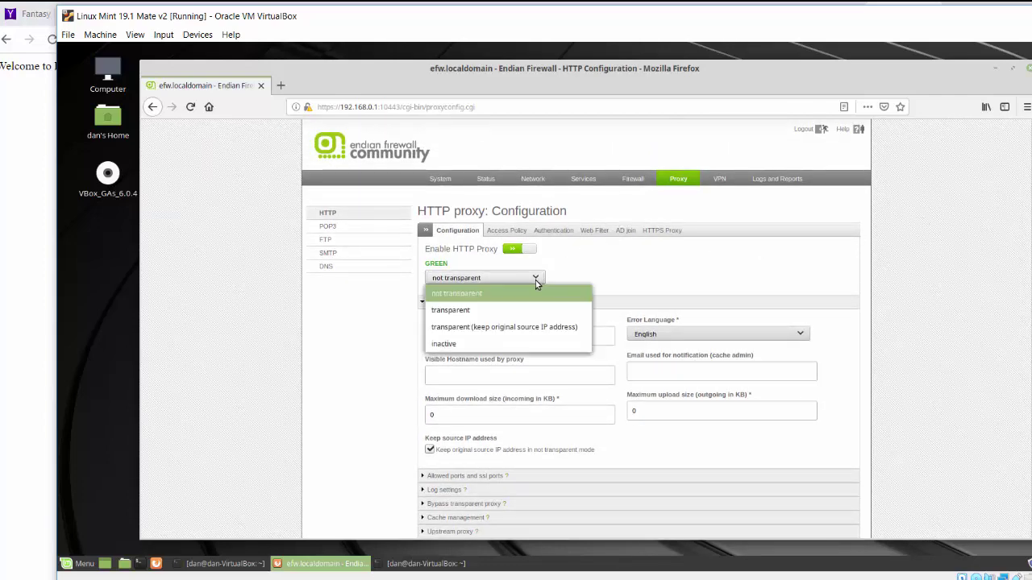
left_click(486, 311)
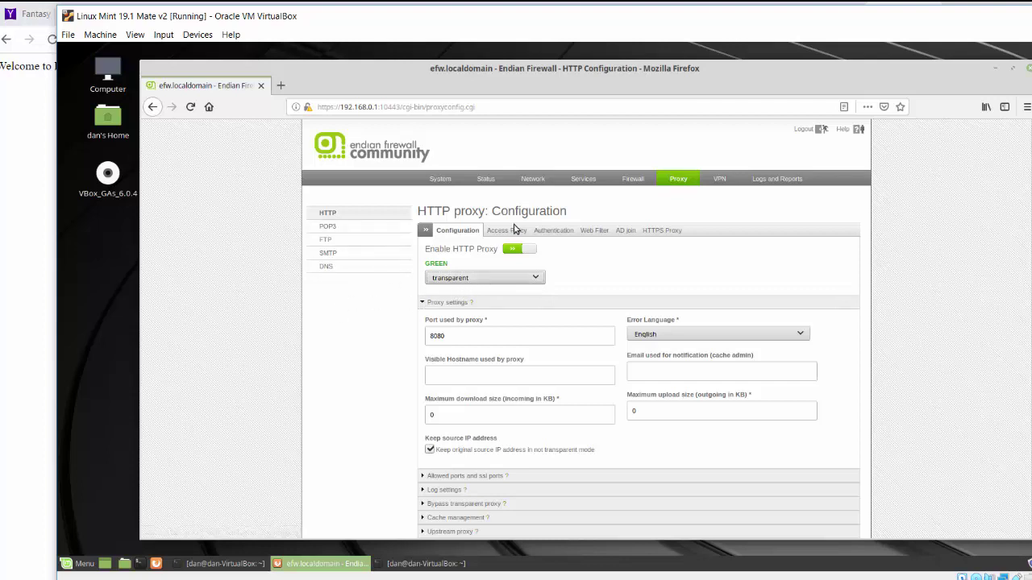
Open the HTTP proxy's web filter settings and permanently store a security exception for the firewall's self-signed certificate
left_click(601, 232)
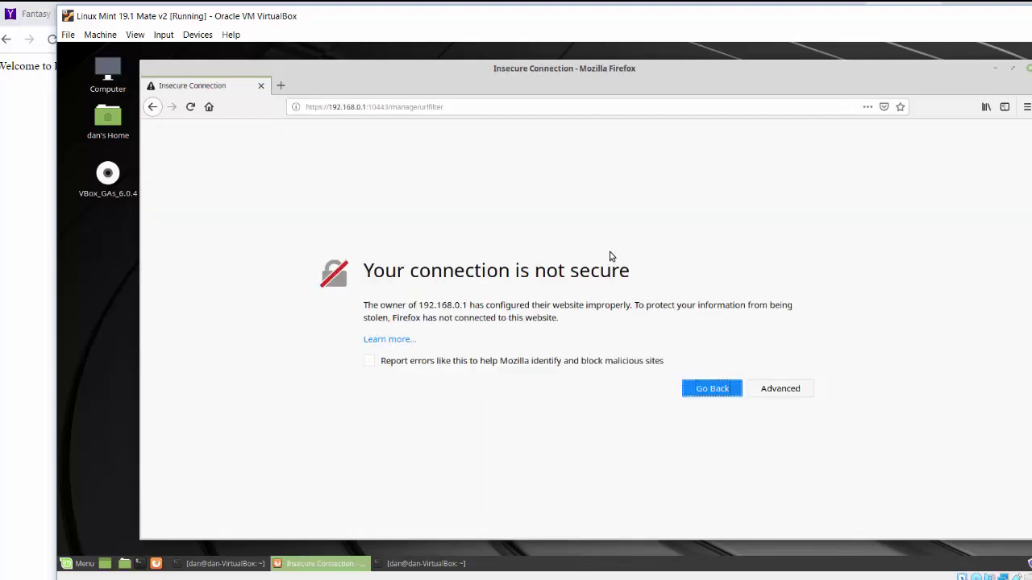
left_click(776, 391)
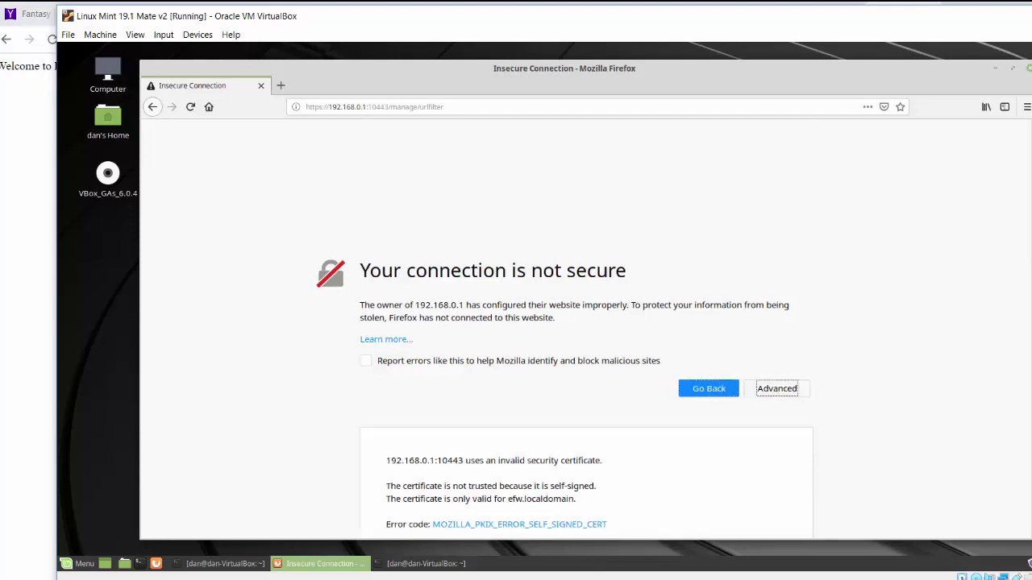
left_click(762, 496)
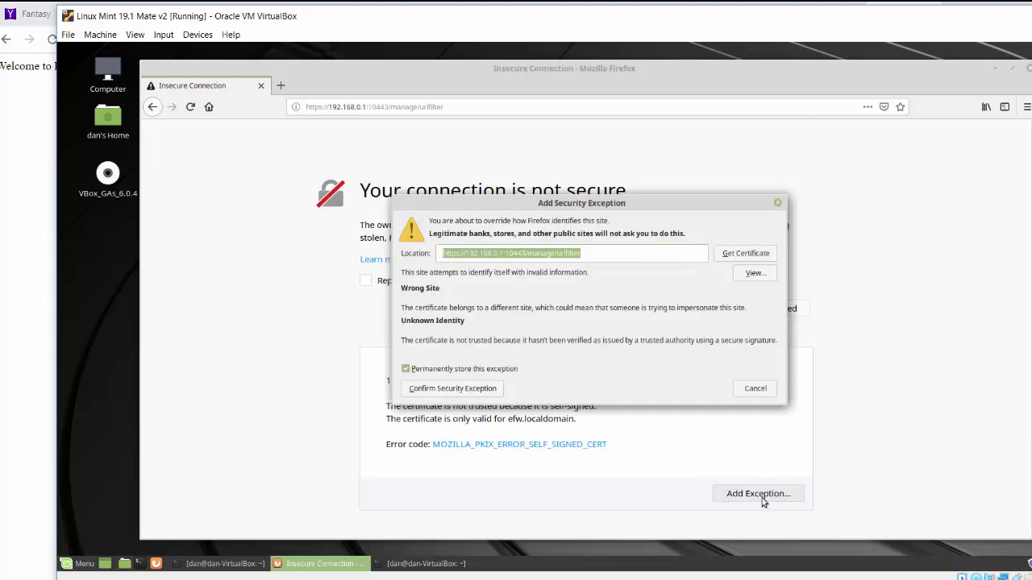
left_click(480, 391)
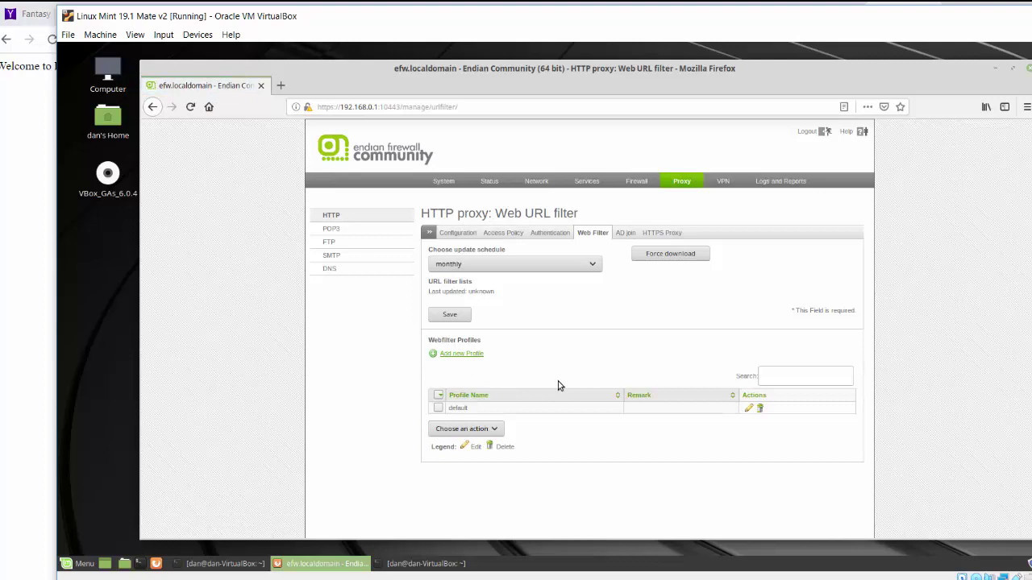
Start a new web filter profile named dans_profile, keeping the antivirus scan activated
key("ctrl+plus")
key("ctrl+plus")
key("ctrl+plus")
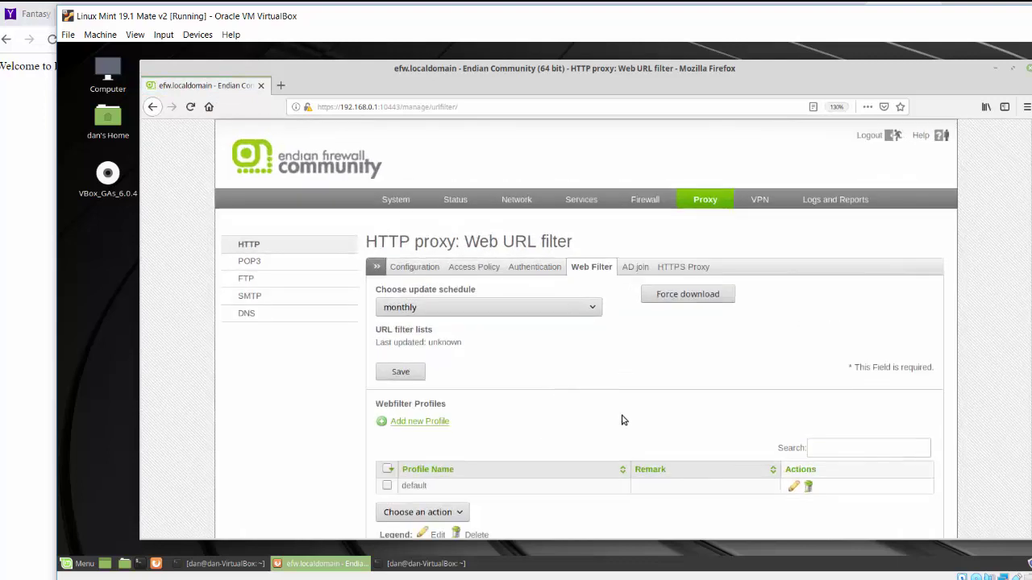
scroll(1028, 242, "down", 1)
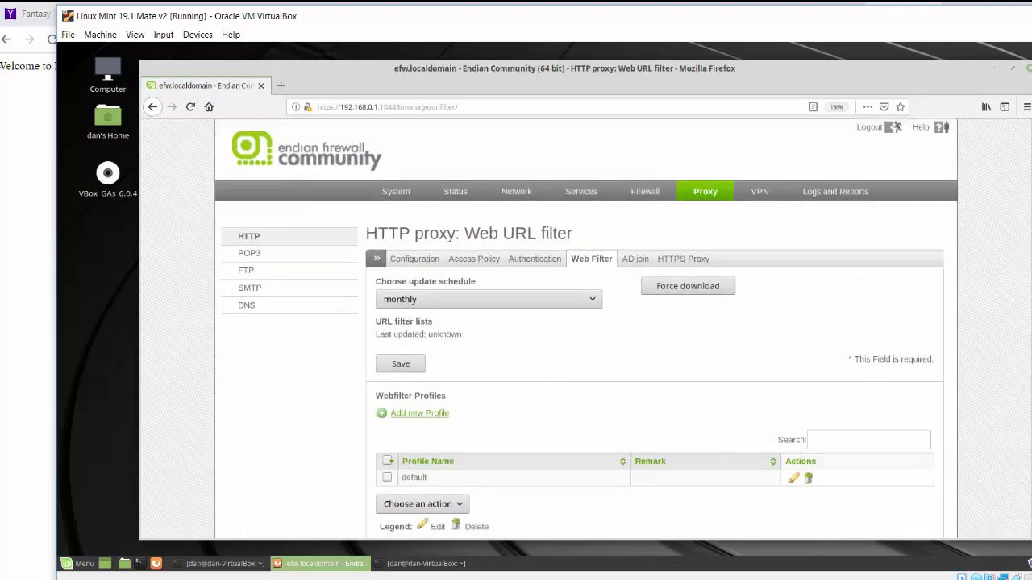
scroll(1028, 242, "up", 1)
scroll(1028, 284, "down", 1)
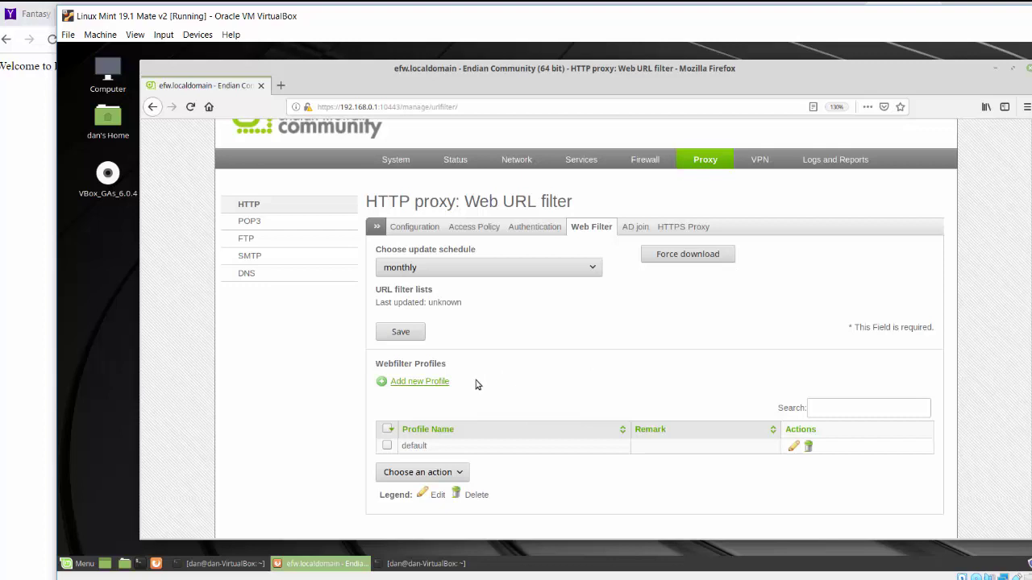
left_click(423, 383)
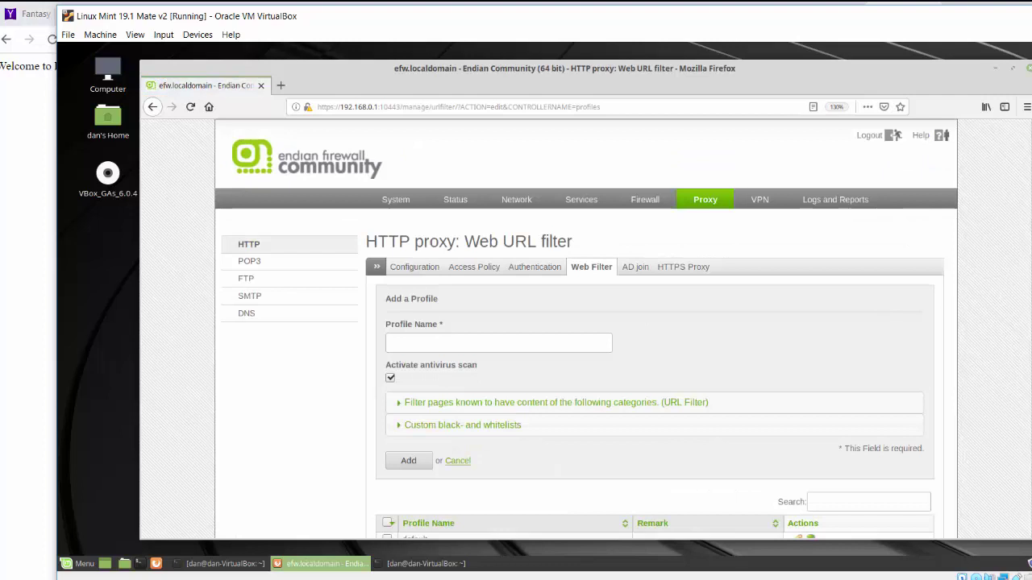
scroll(454, 290, "down", 2)
left_click(452, 272)
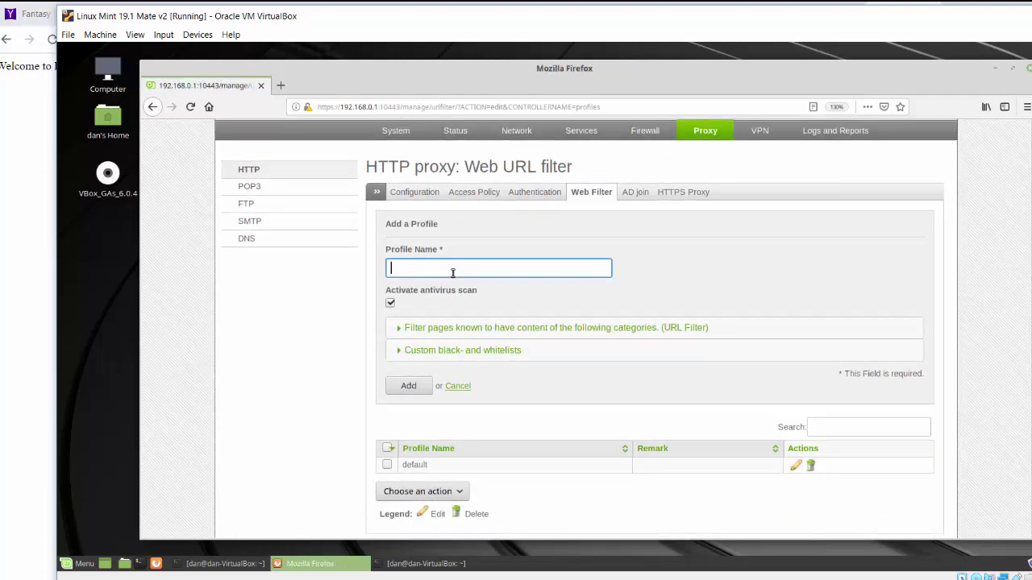
type("dans_profile")
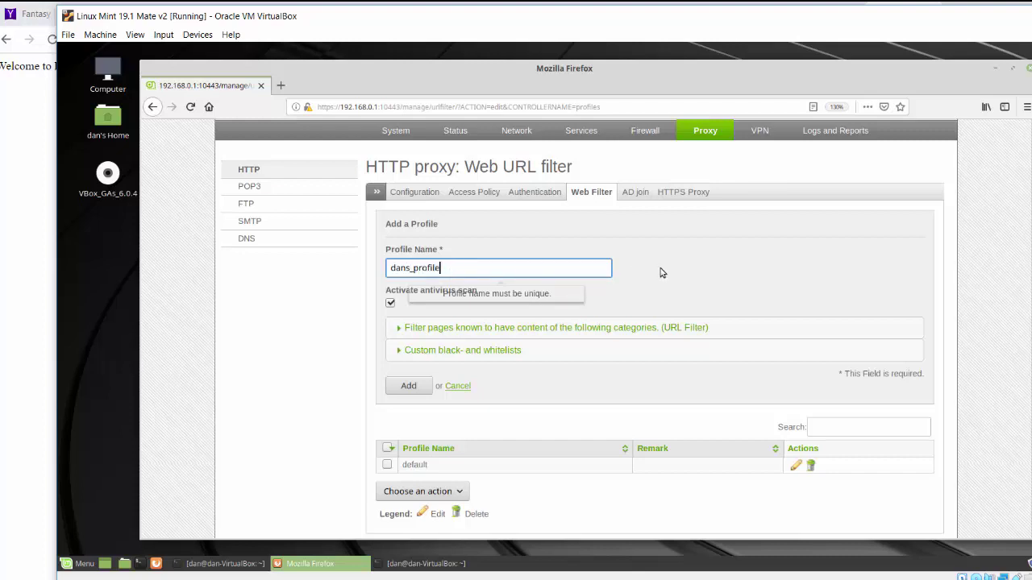
left_click(665, 272)
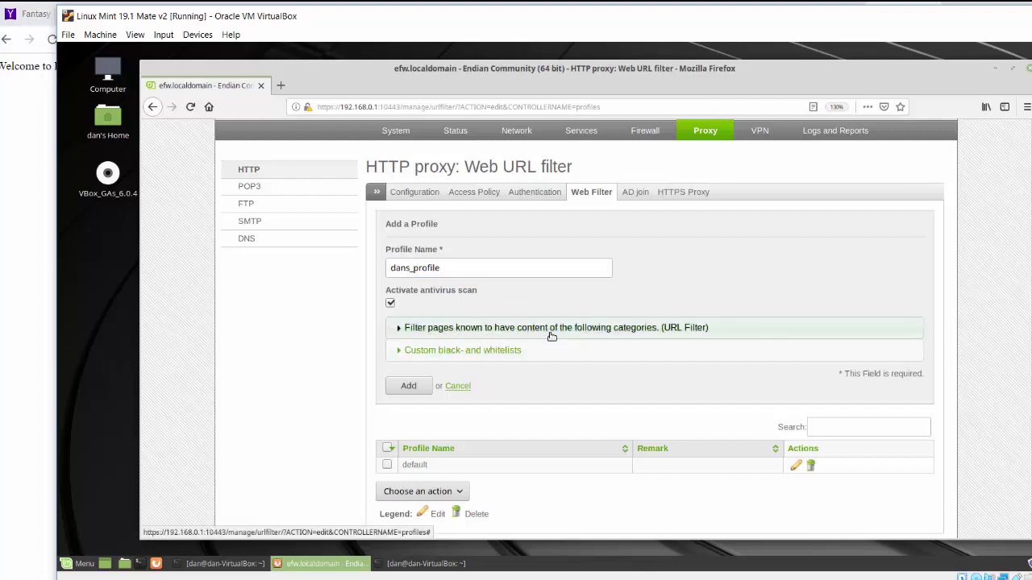
Look through the URL filter categories, and add espn.com to the profile's custom list of blocked sites
left_click(399, 330)
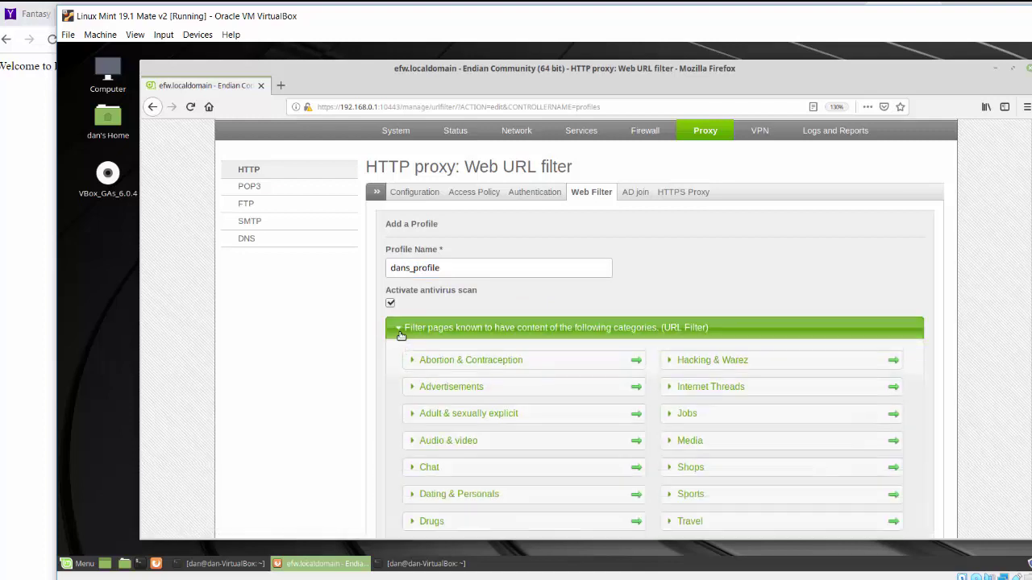
scroll(1027, 344, "down", 4)
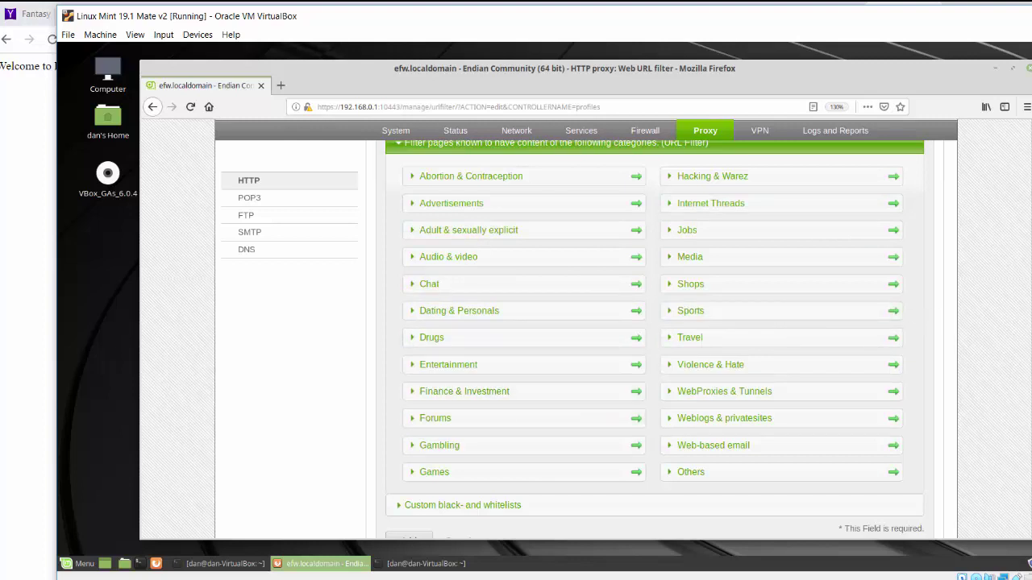
scroll(1029, 286, "up", 3)
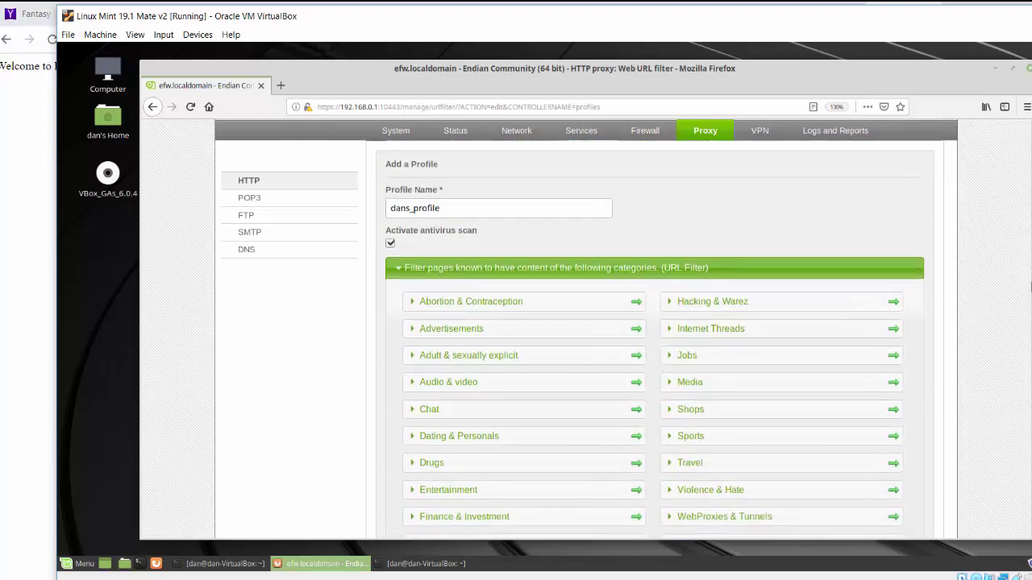
left_click(399, 267)
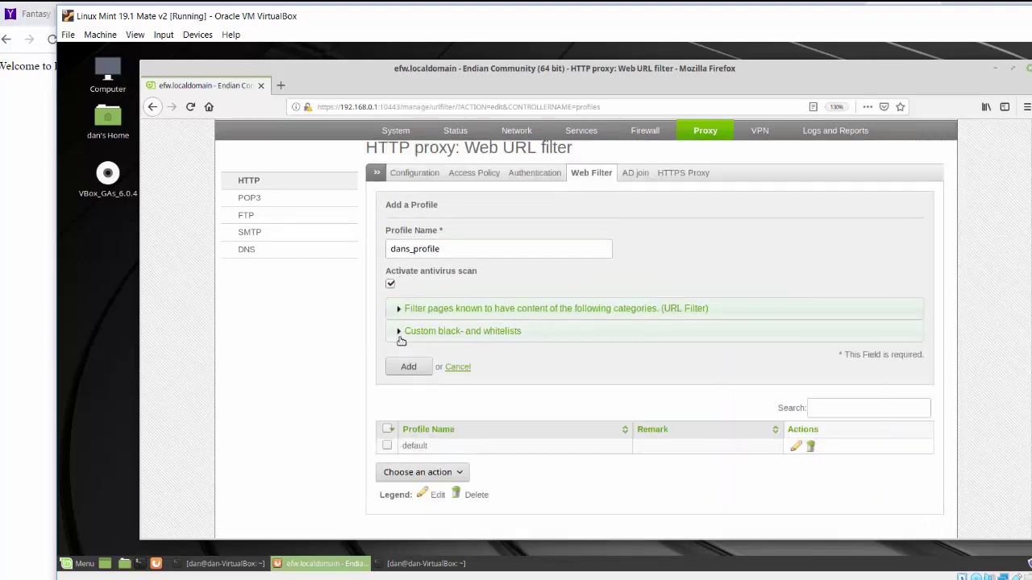
left_click(399, 334)
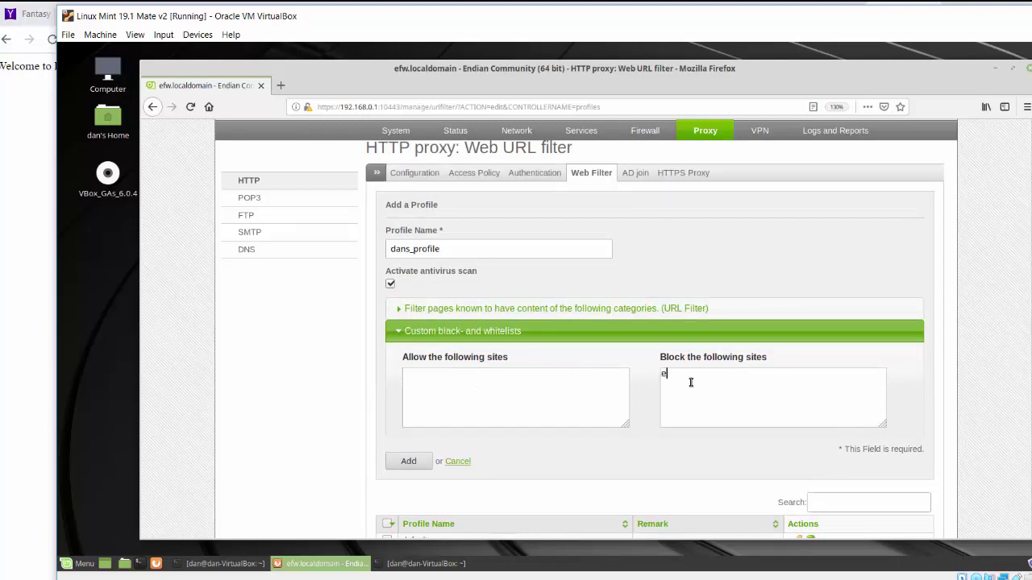
type(".com")
Test access to espn.com from the host's Chrome browser, then close that page
left_click(3, 362)
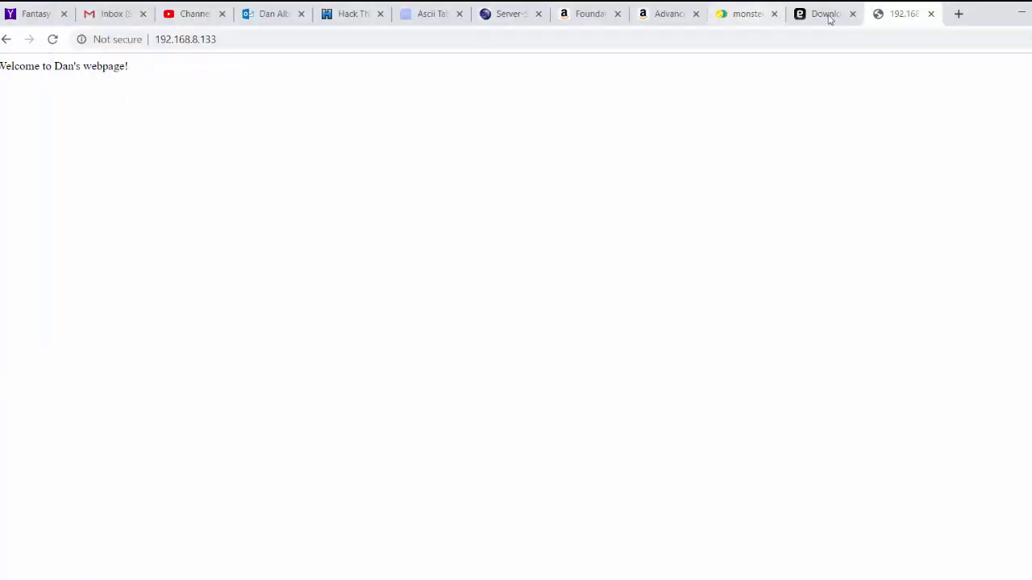
left_click(778, 44)
type("espn.com")
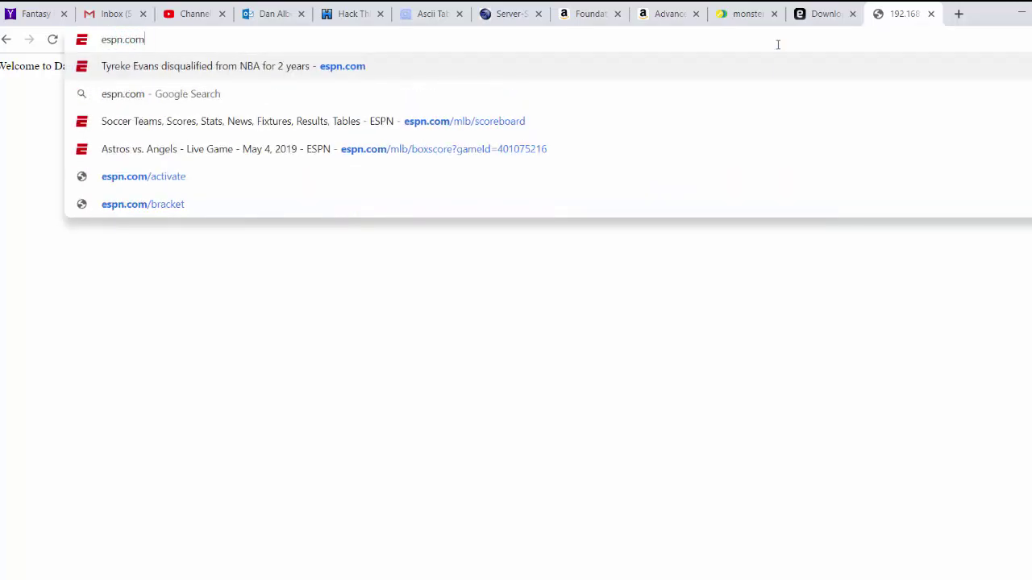
key("Return")
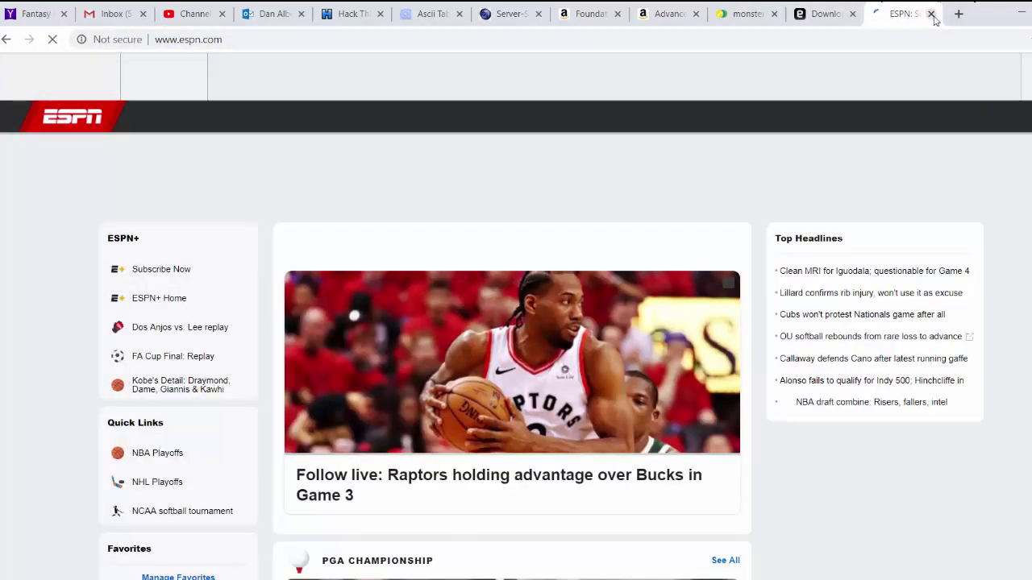
left_click(931, 15)
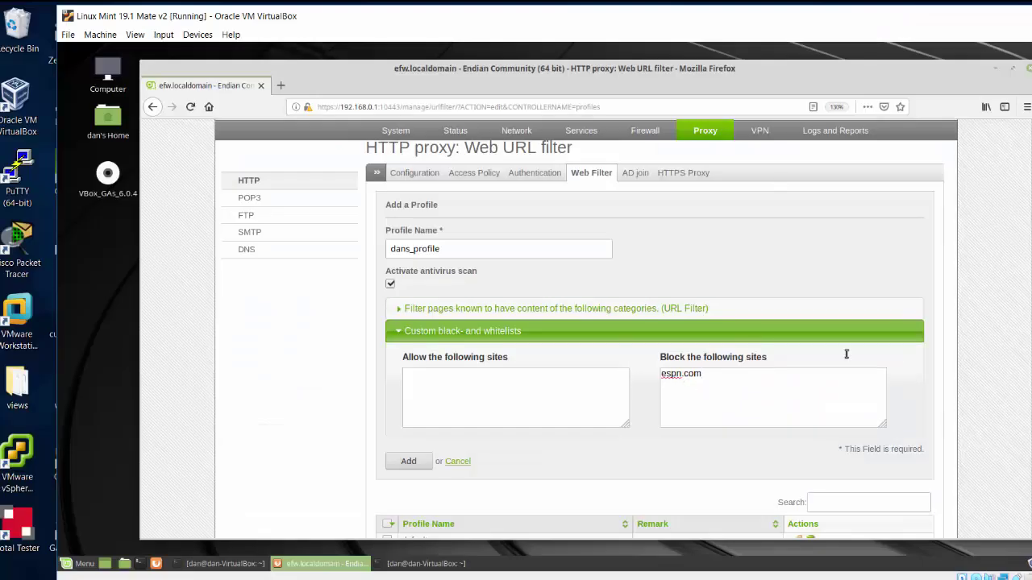
Add the dans_profile web filter profile with its espn.com block and apply the changed configuration
scroll(654, 339, "down", 2)
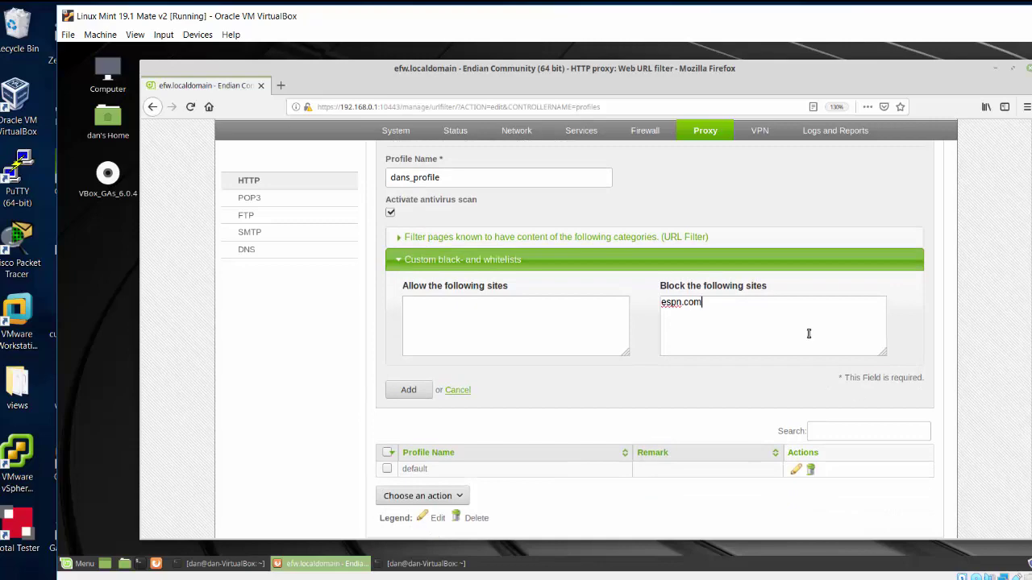
left_click(411, 392)
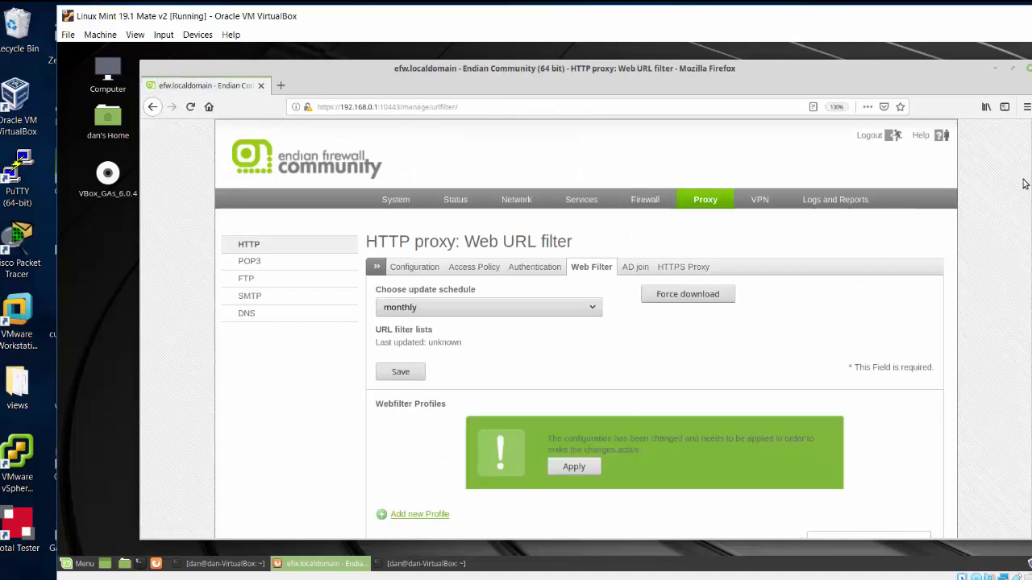
scroll(585, 329, "down", 3)
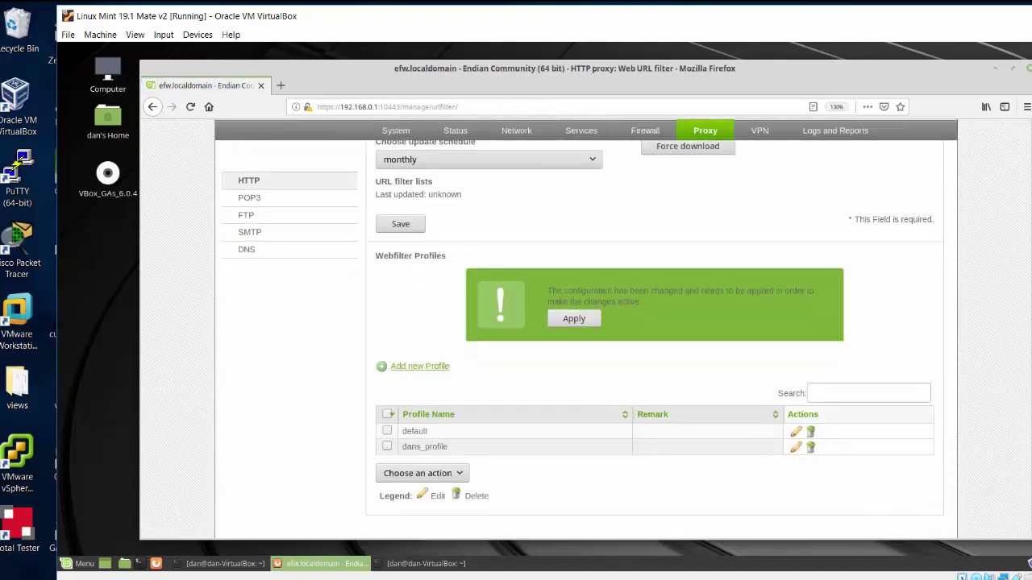
scroll(577, 321, "up", 1)
scroll(577, 321, "down", 1)
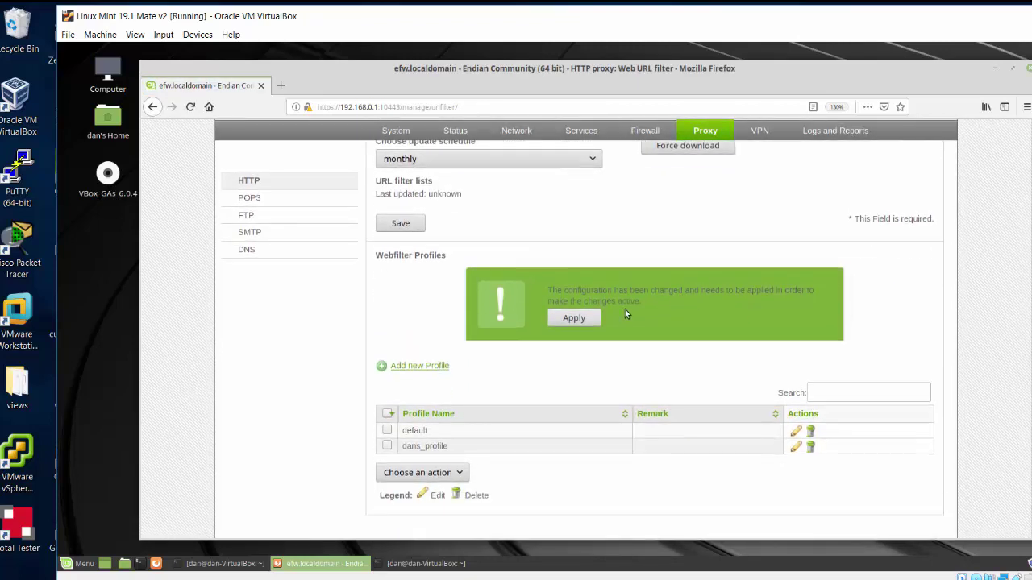
left_click(574, 319)
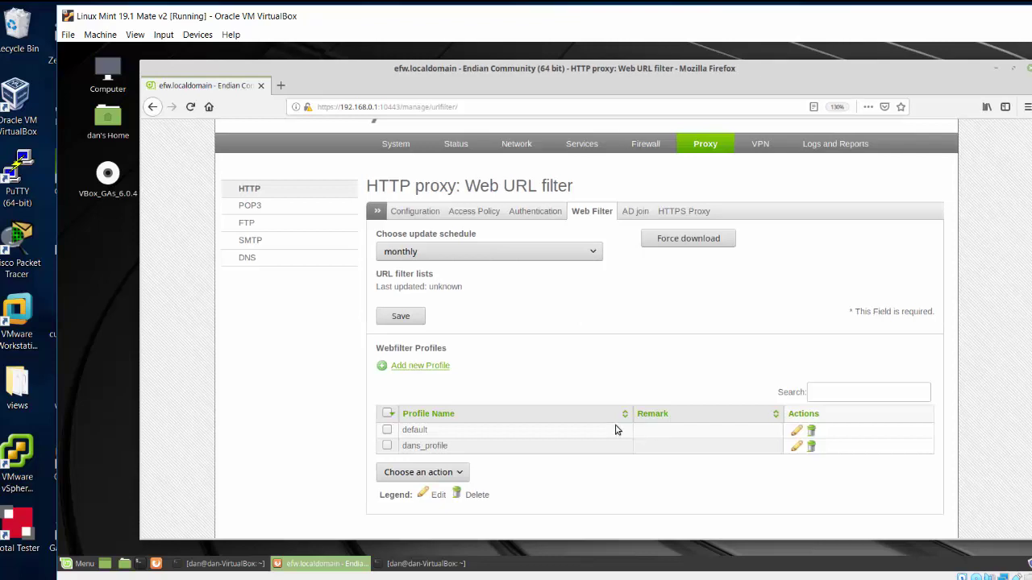
left_click(388, 447)
left_click(441, 472)
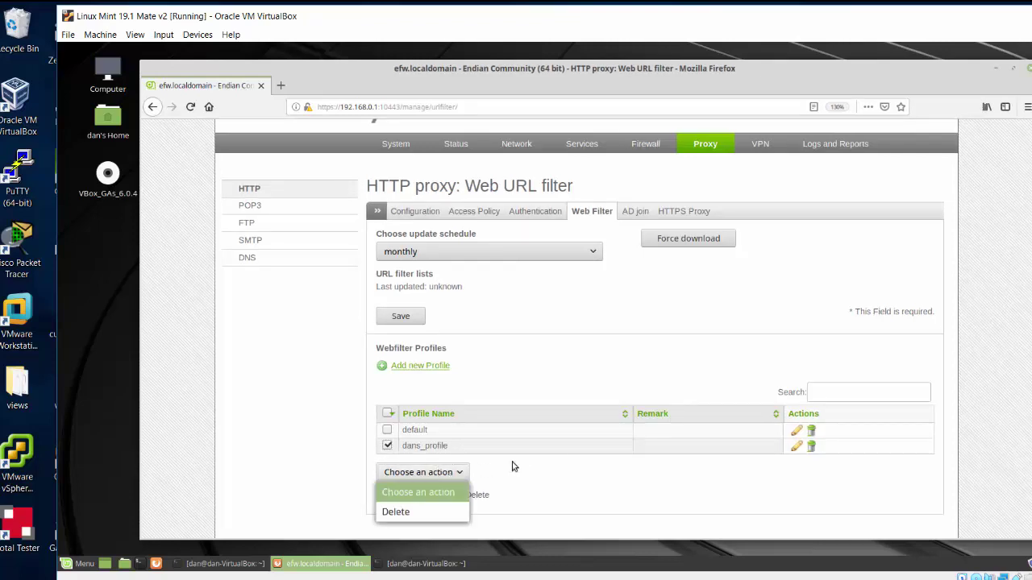
left_click(610, 485)
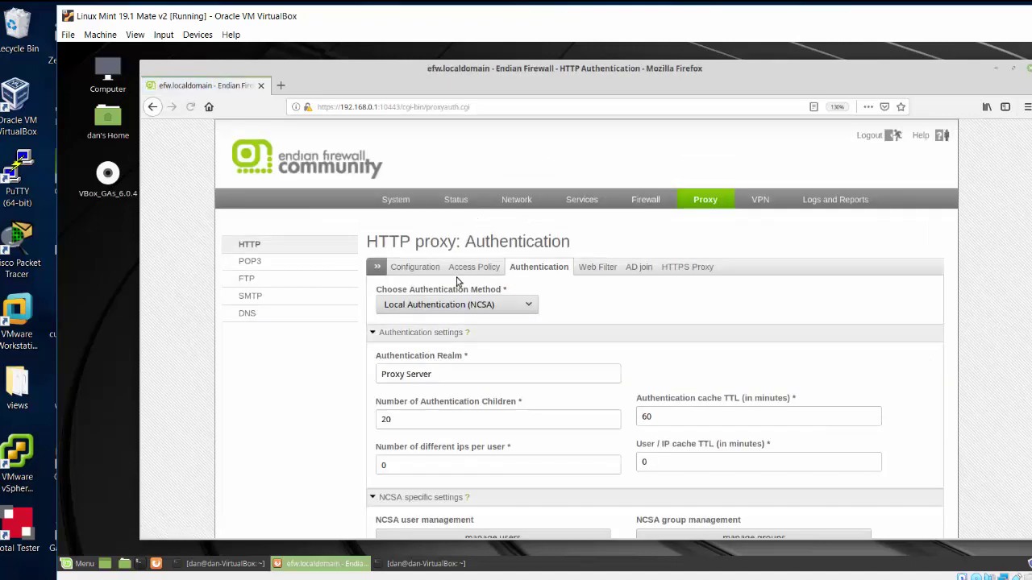
Start a new HTTP proxy access policy with the GREEN zone as source and ANY as destination
left_click(472, 268)
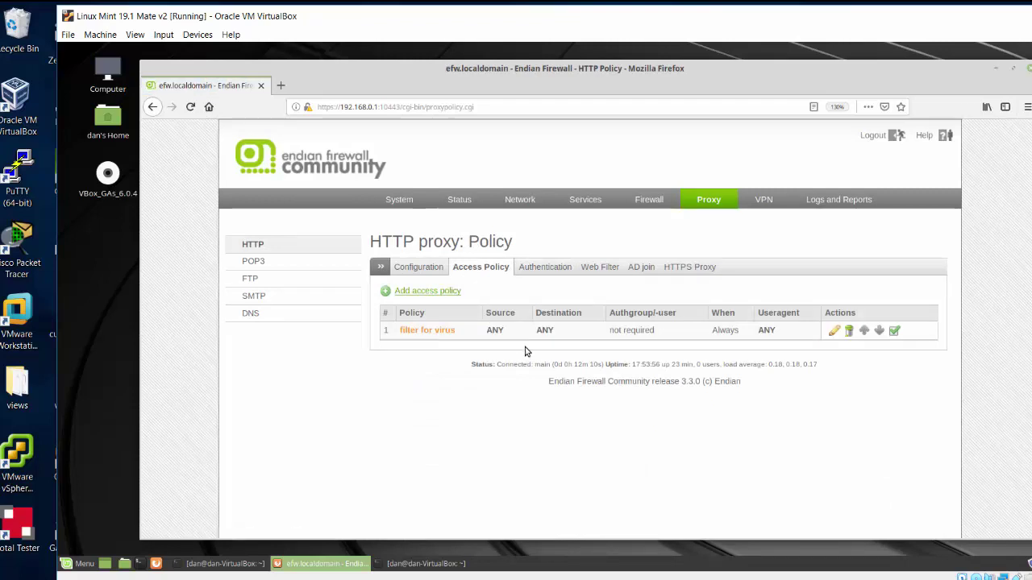
left_click(433, 292)
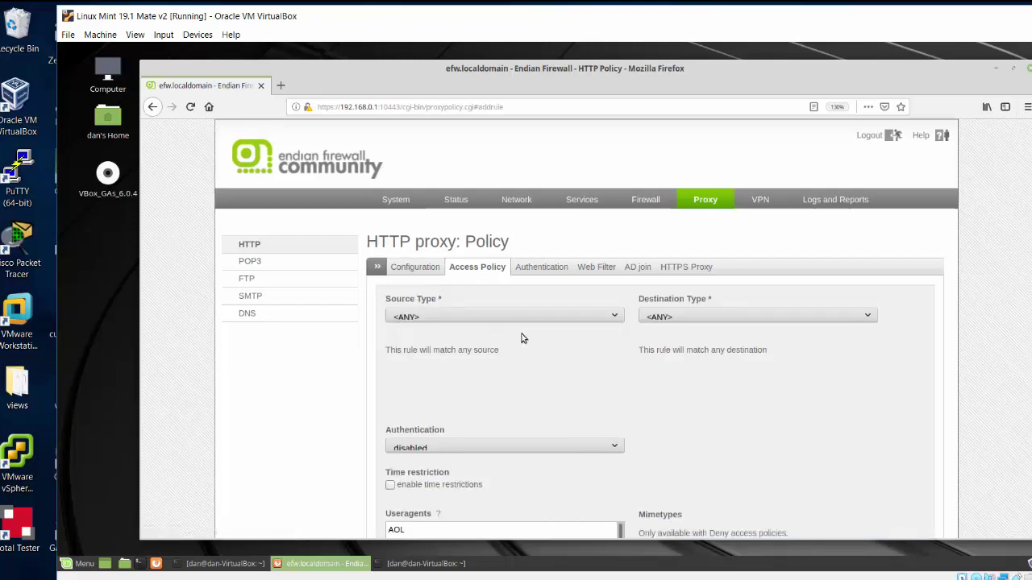
left_click(515, 316)
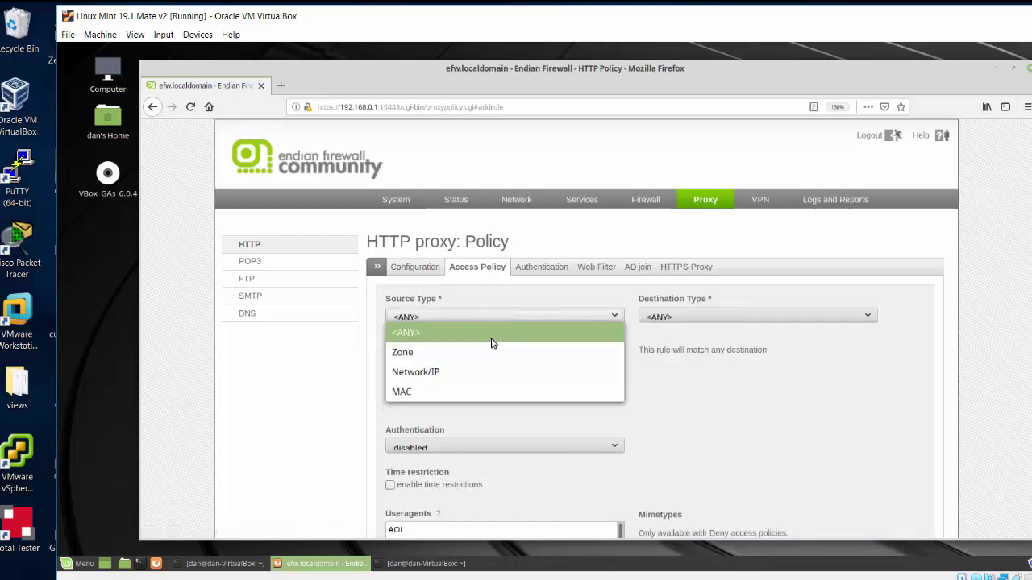
left_click(491, 352)
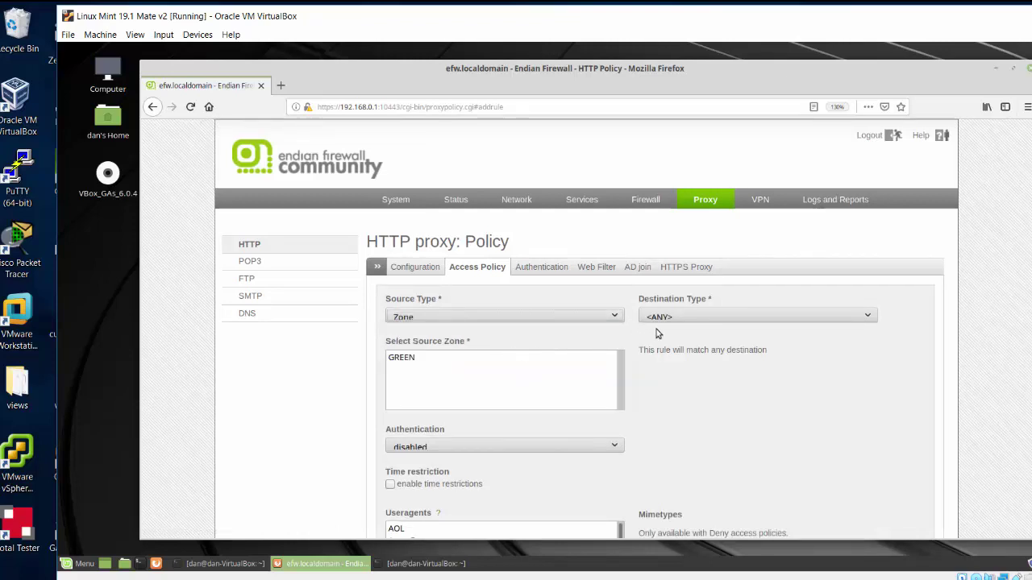
left_click(677, 317)
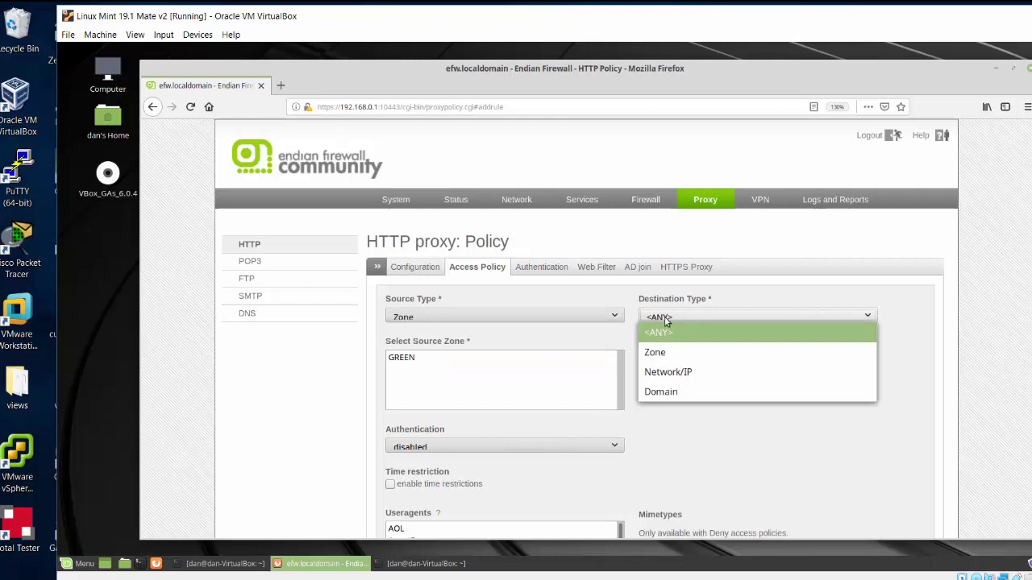
left_click(409, 361)
left_click(409, 358)
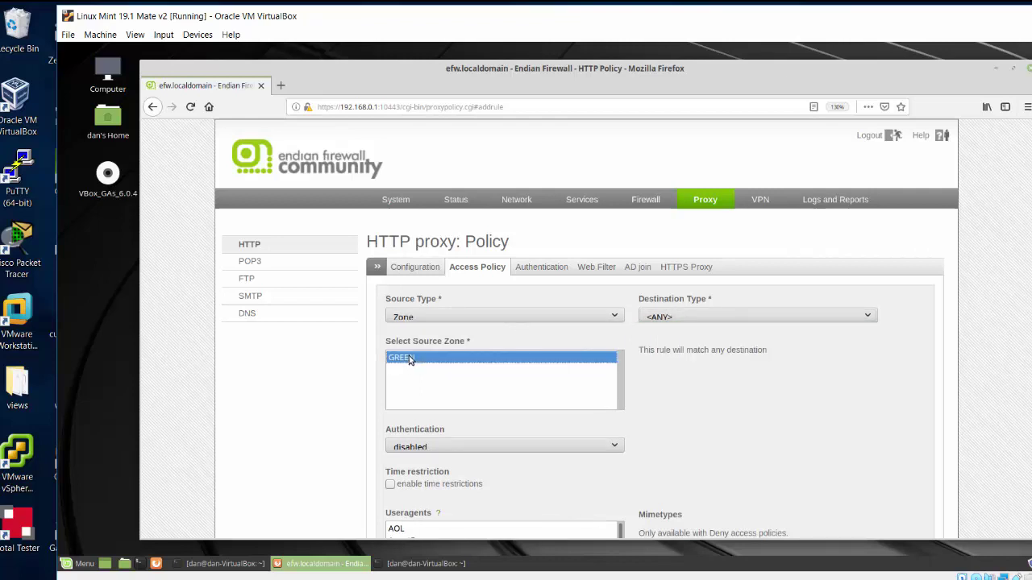
left_click(703, 318)
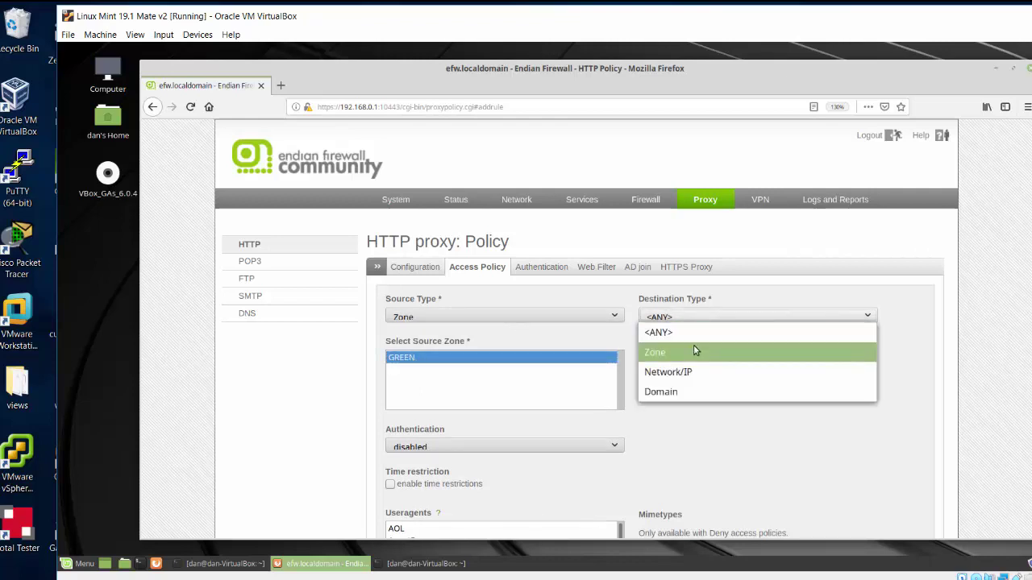
left_click(694, 337)
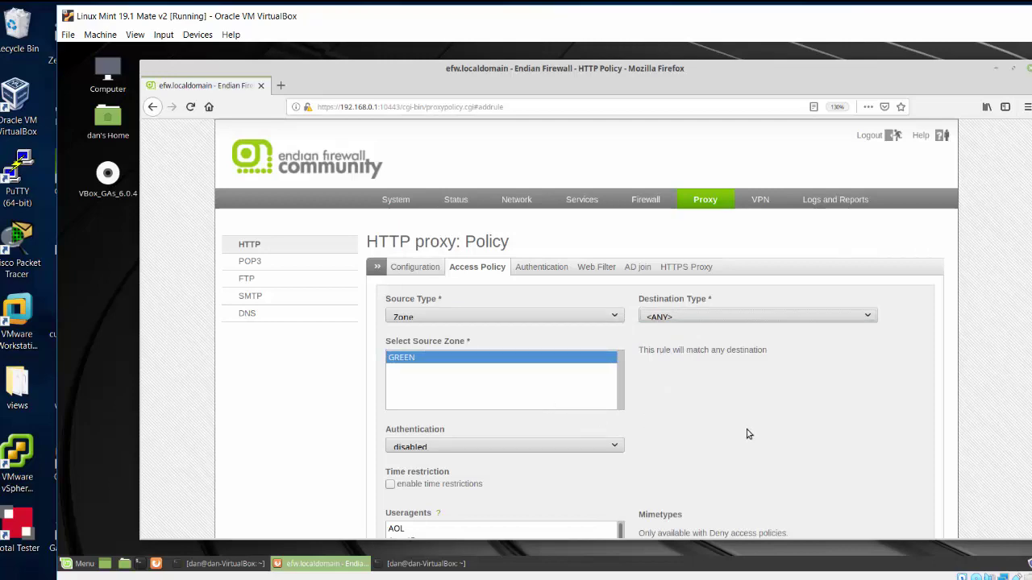
Assign dans_profile as the filter profile of the new access policy
scroll(587, 338, "down", 4)
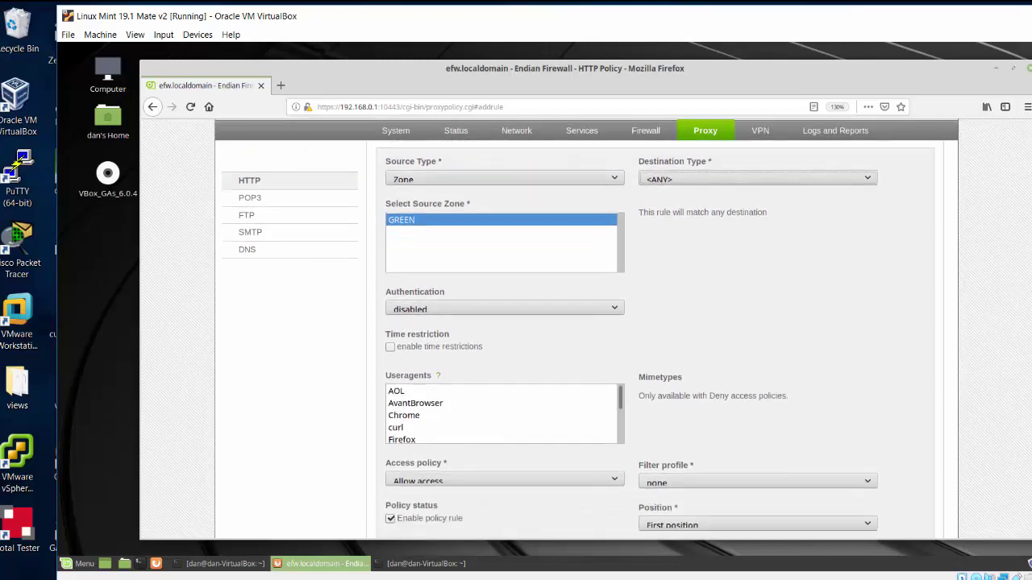
scroll(1028, 511, "down", 2)
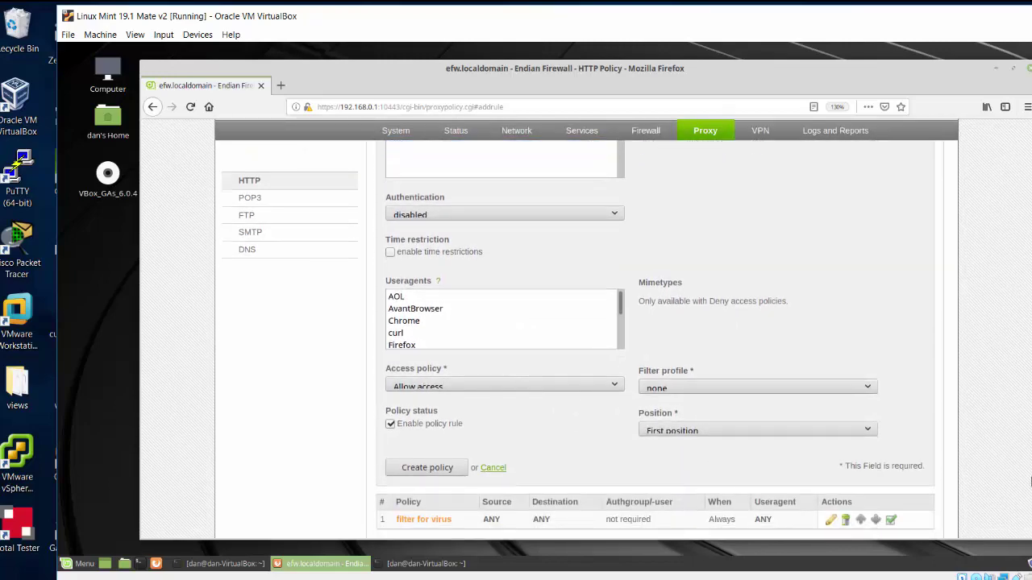
scroll(475, 453, "down", 1)
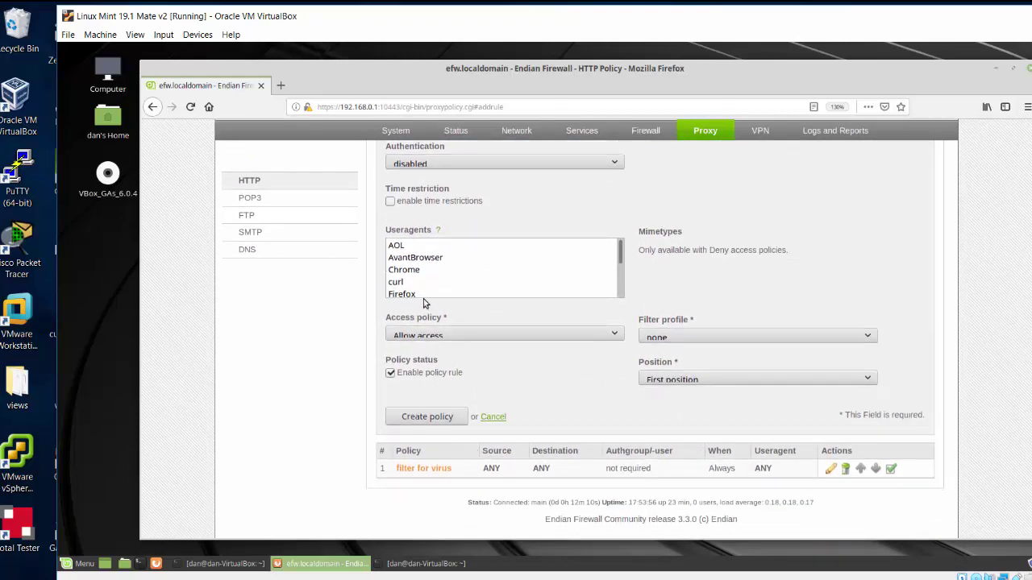
left_click(679, 339)
left_click(684, 377)
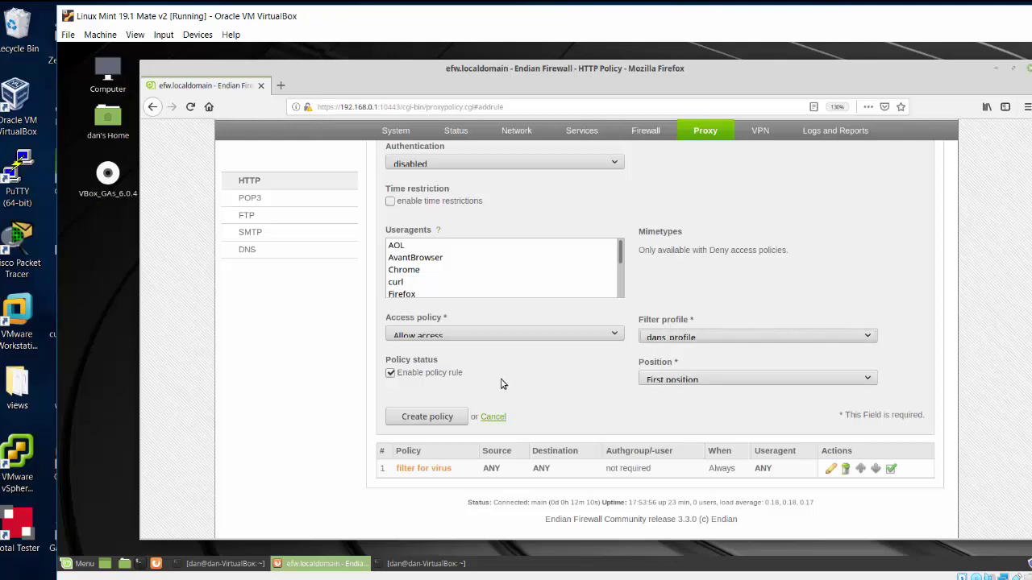
left_click(480, 336)
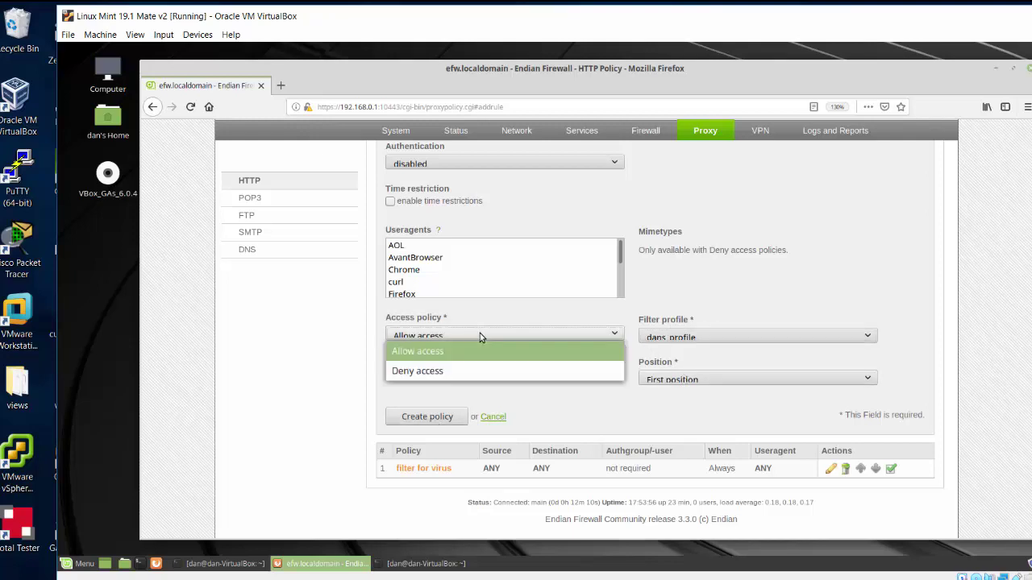
left_click(449, 371)
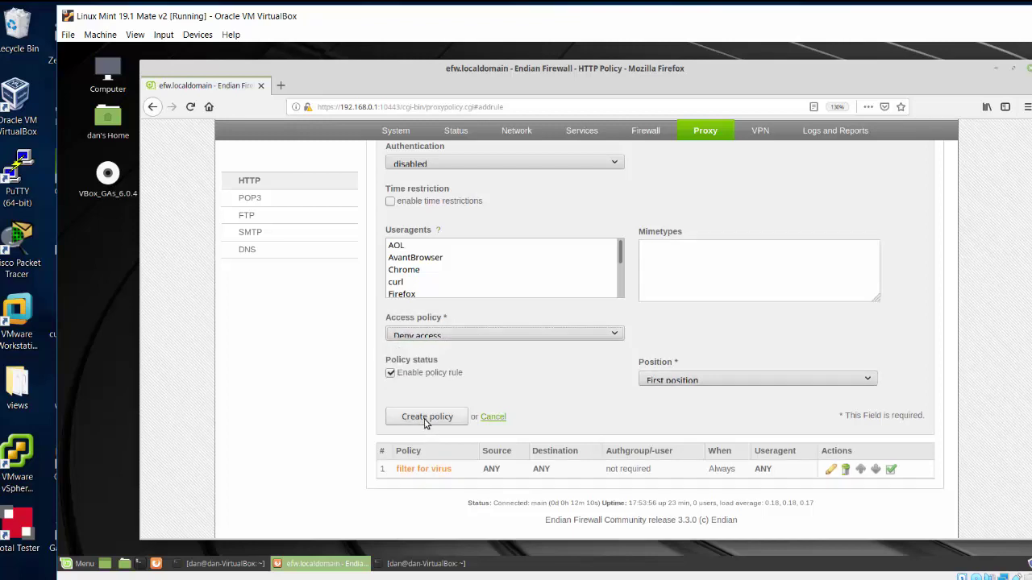
left_click(525, 337)
left_click(516, 350)
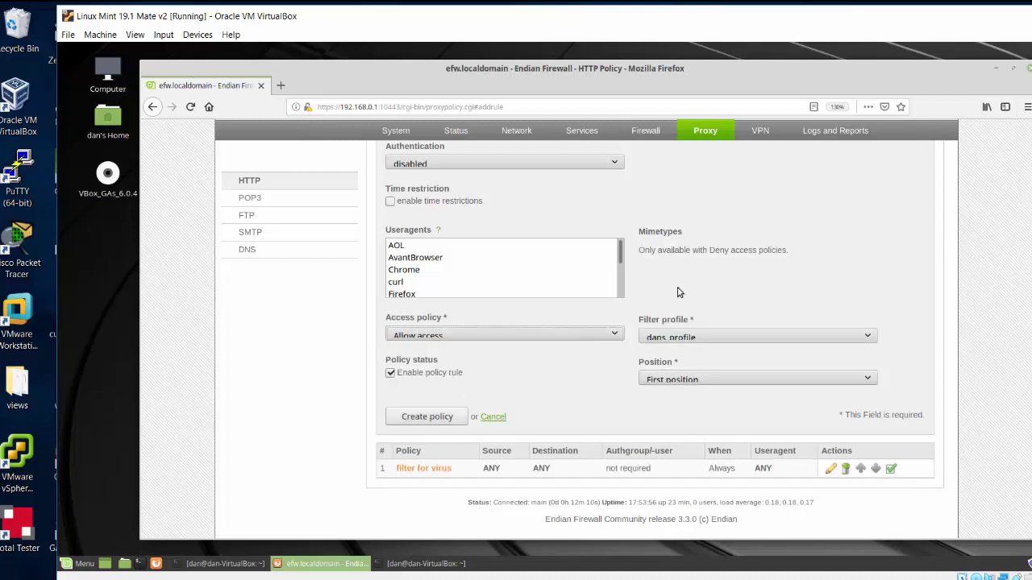
Create the enabled Allow access policy at the first position and apply the changed proxy settings
left_click(1027, 107)
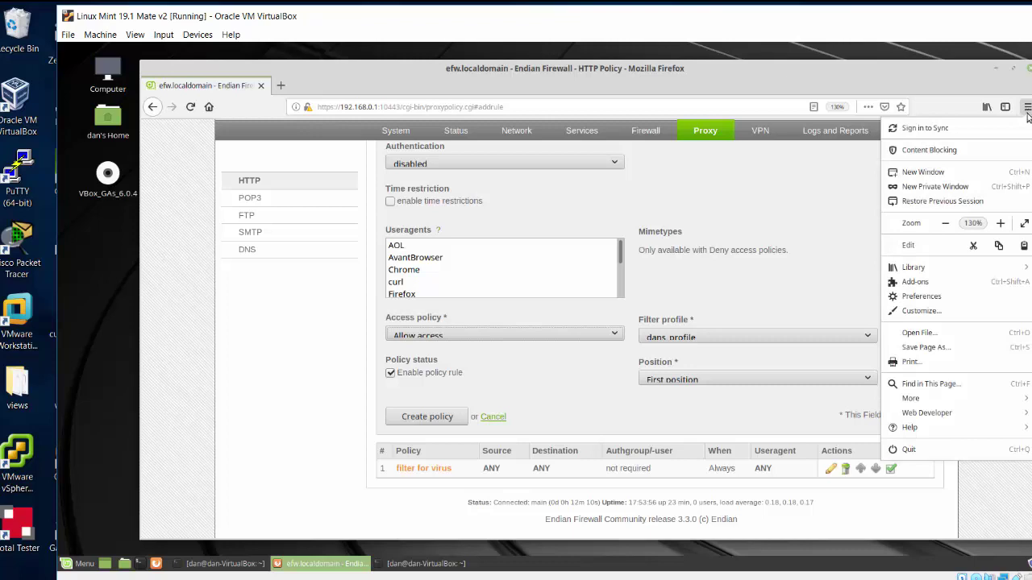
left_click(946, 223)
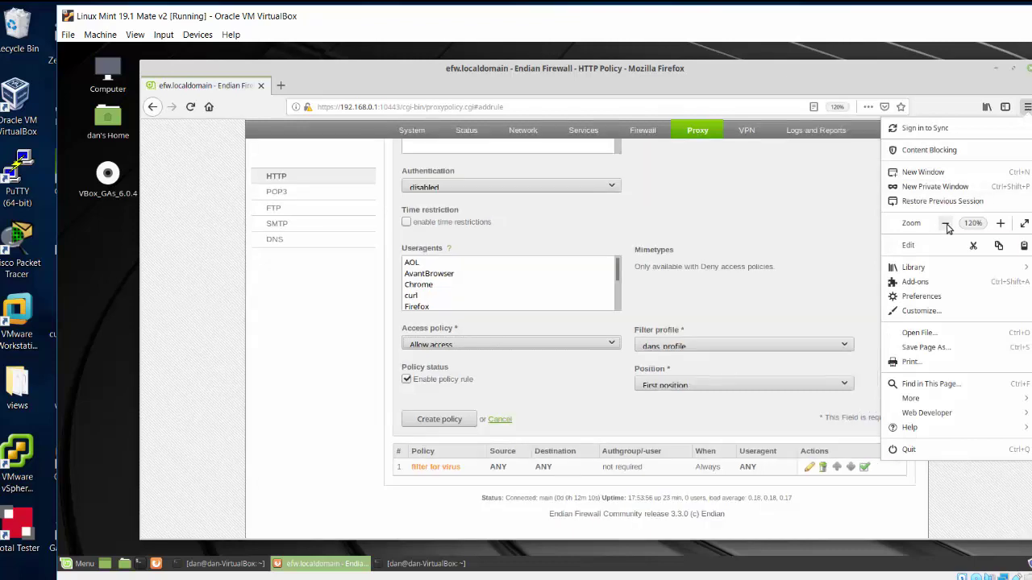
left_click(945, 223)
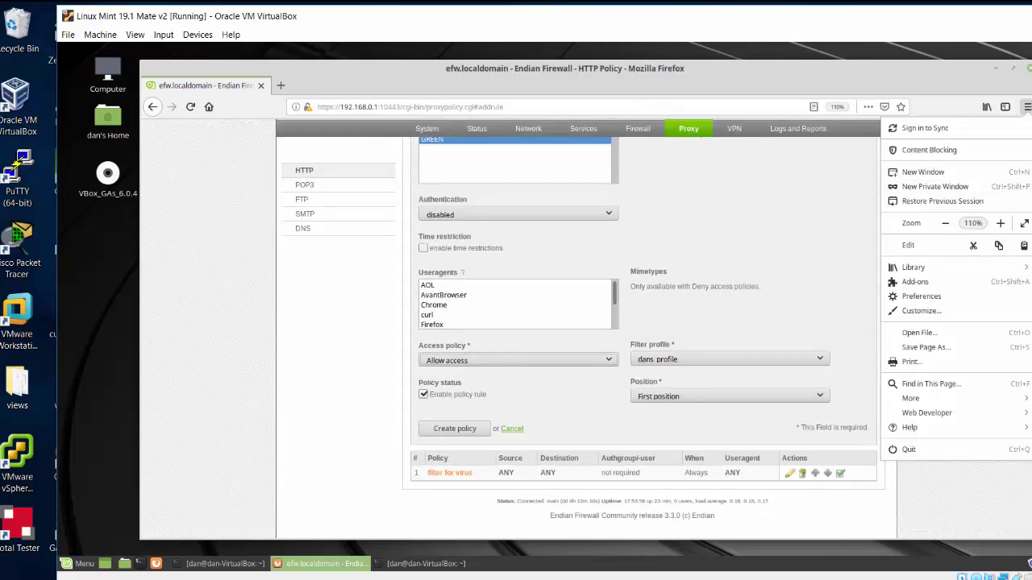
left_click(838, 391)
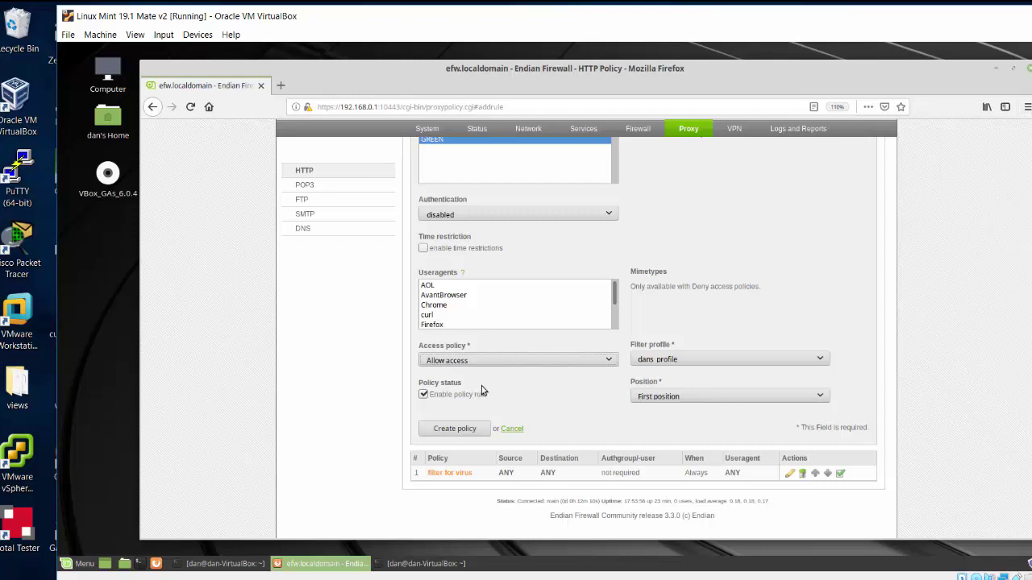
left_click(450, 431)
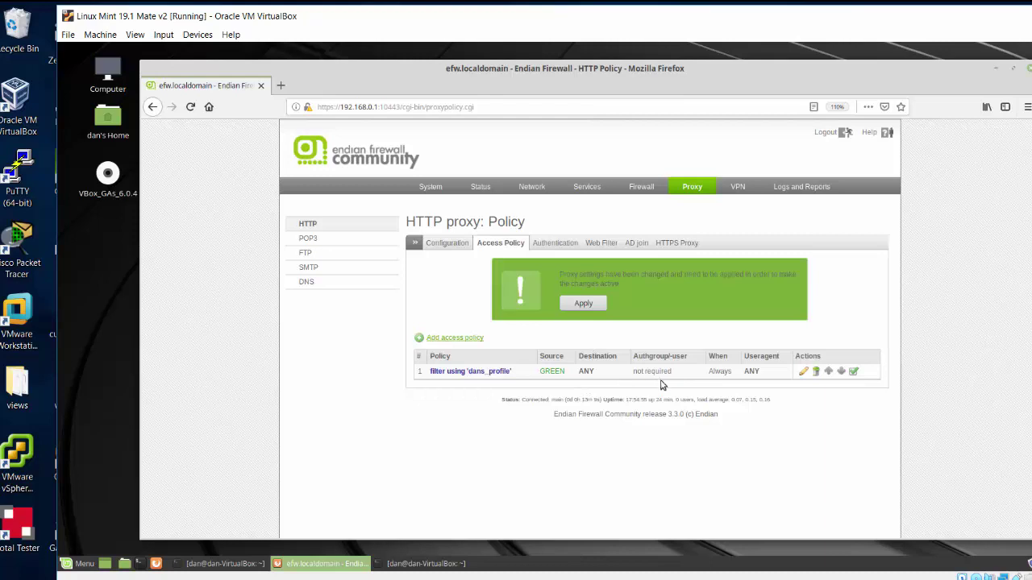
left_click(585, 303)
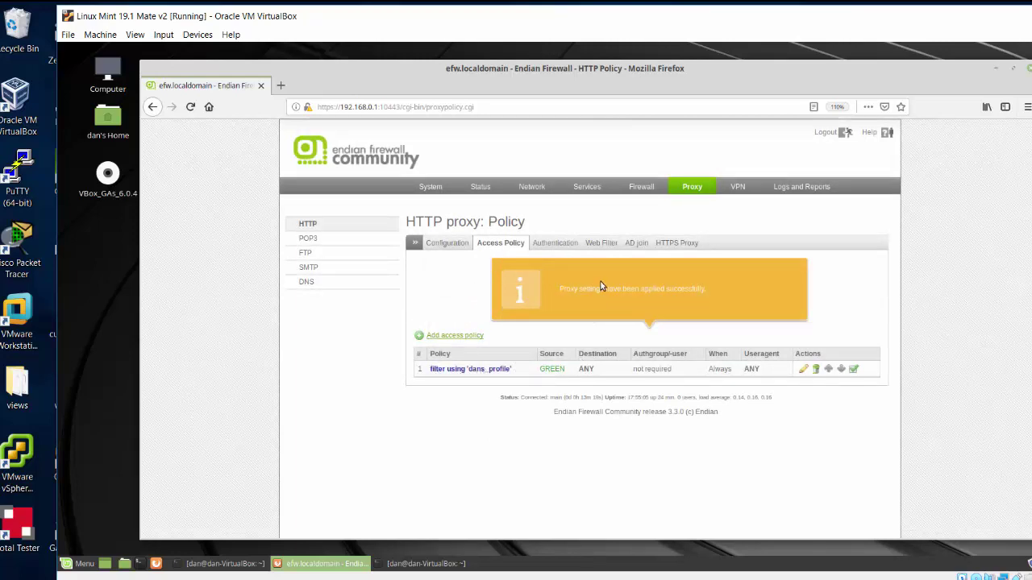
Edit dans_profile's URL filter to block the Adult & sexually explicit, Drugs, Gambling, Games and Sports categories
left_click(601, 244)
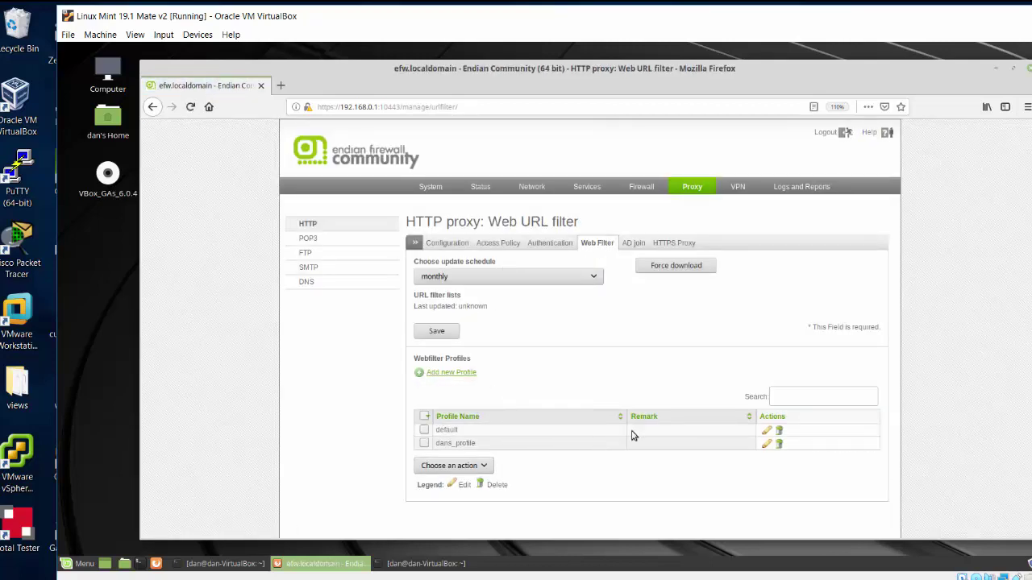
left_click(766, 444)
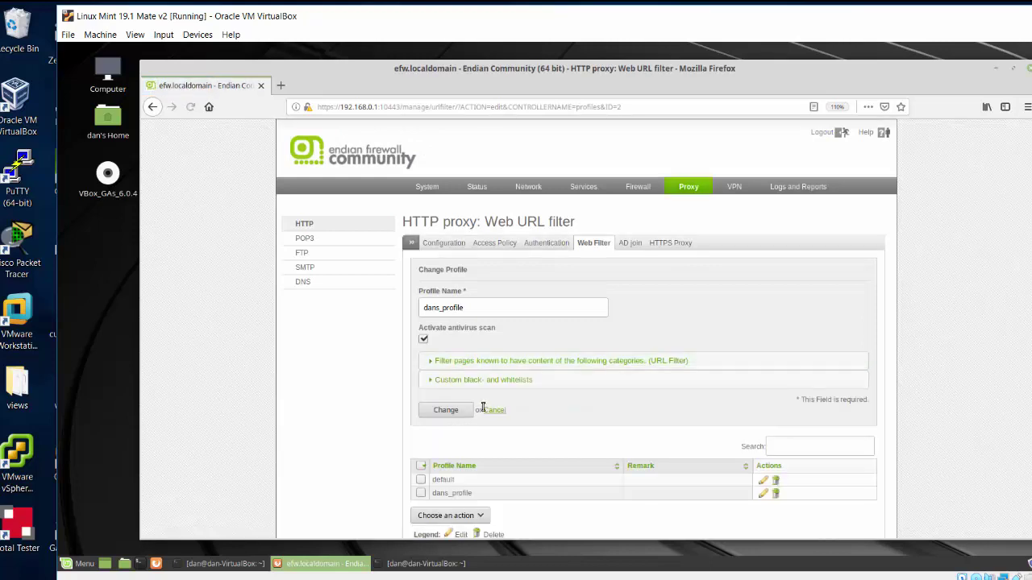
left_click(435, 361)
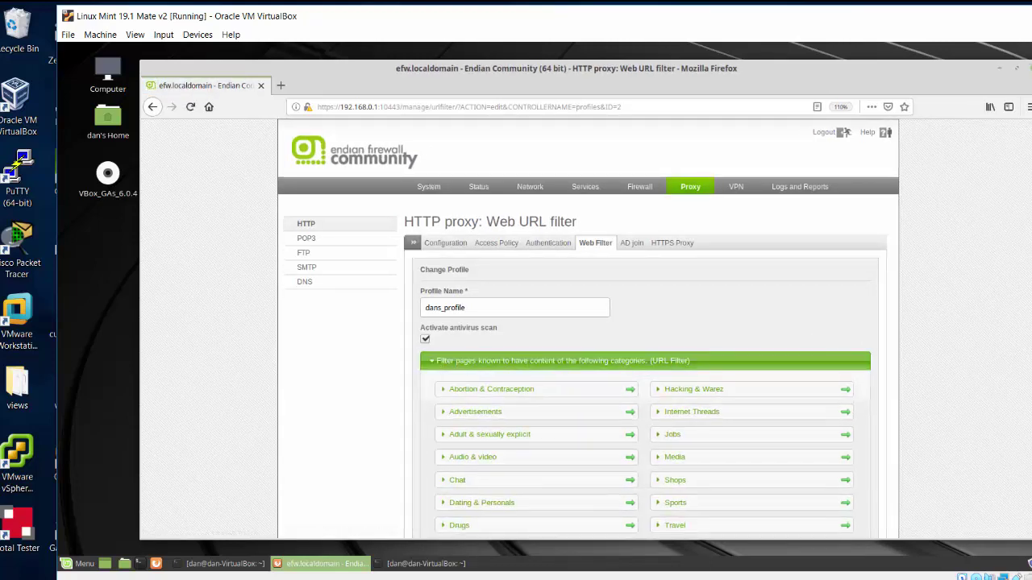
scroll(594, 328, "down", 4)
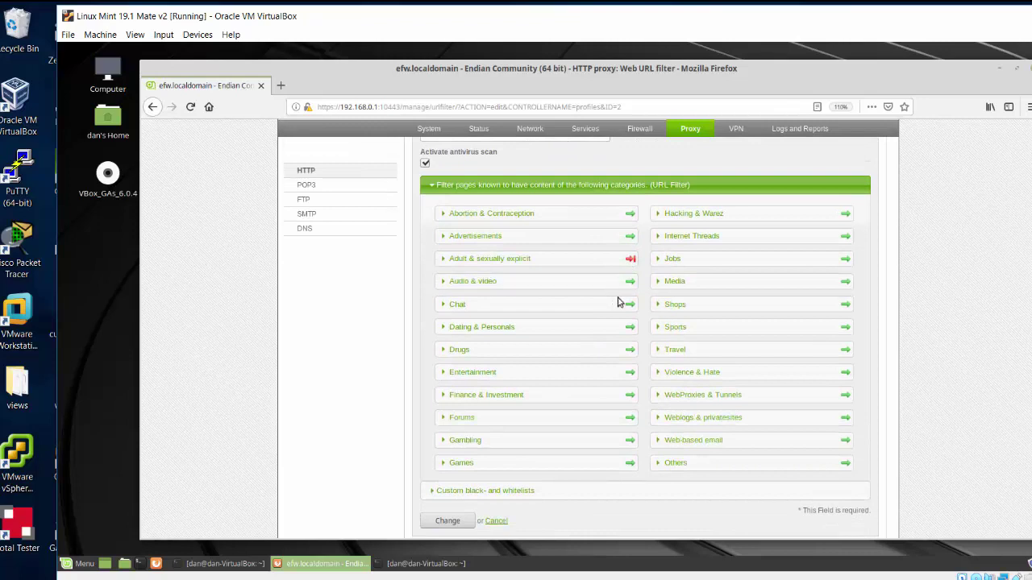
left_click(632, 351)
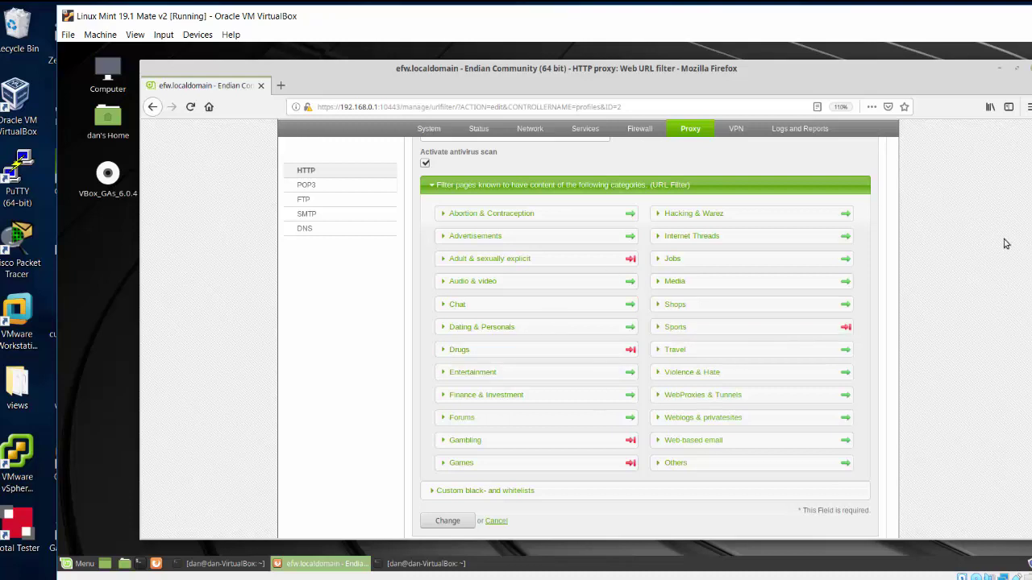
scroll(1024, 300, "up", 1)
scroll(1025, 300, "down", 2)
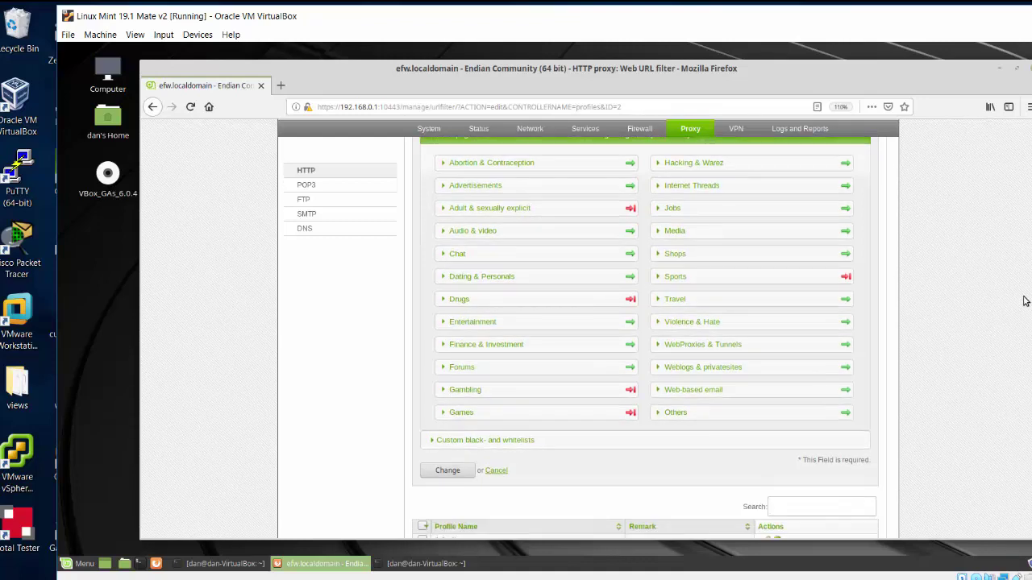
scroll(1023, 309, "down", 1)
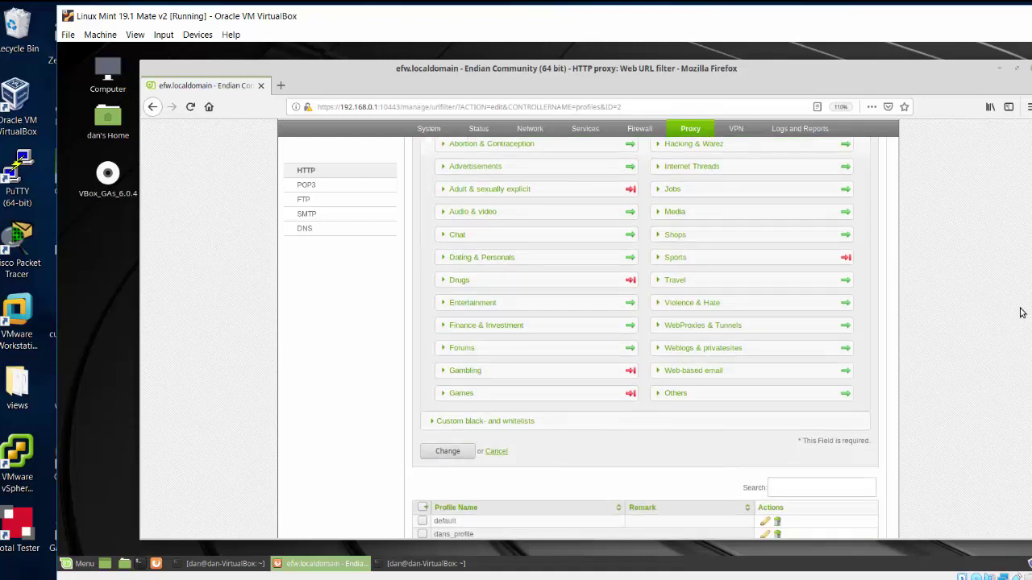
scroll(1008, 359, "down", 2)
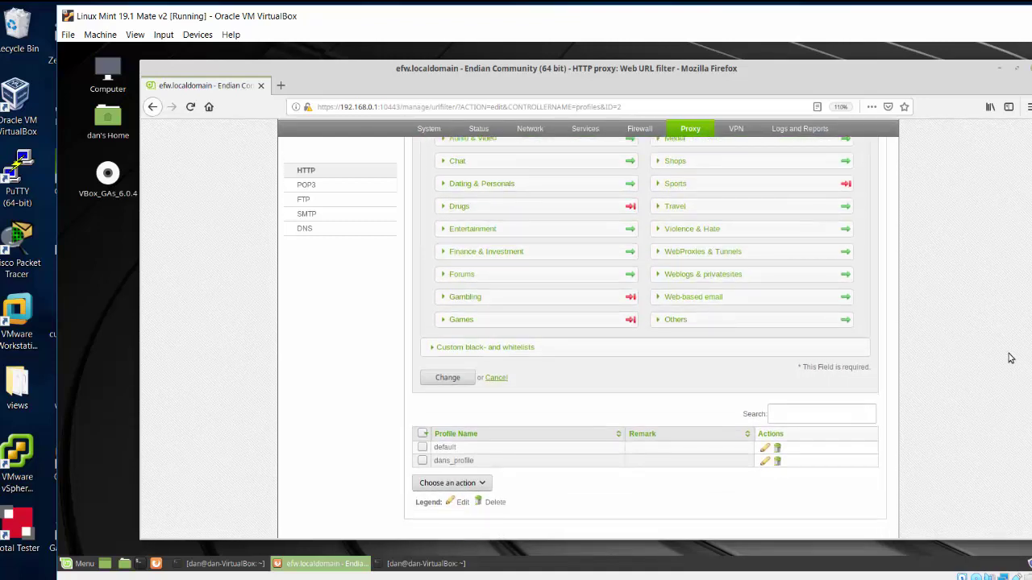
scroll(1016, 226, "up", 5)
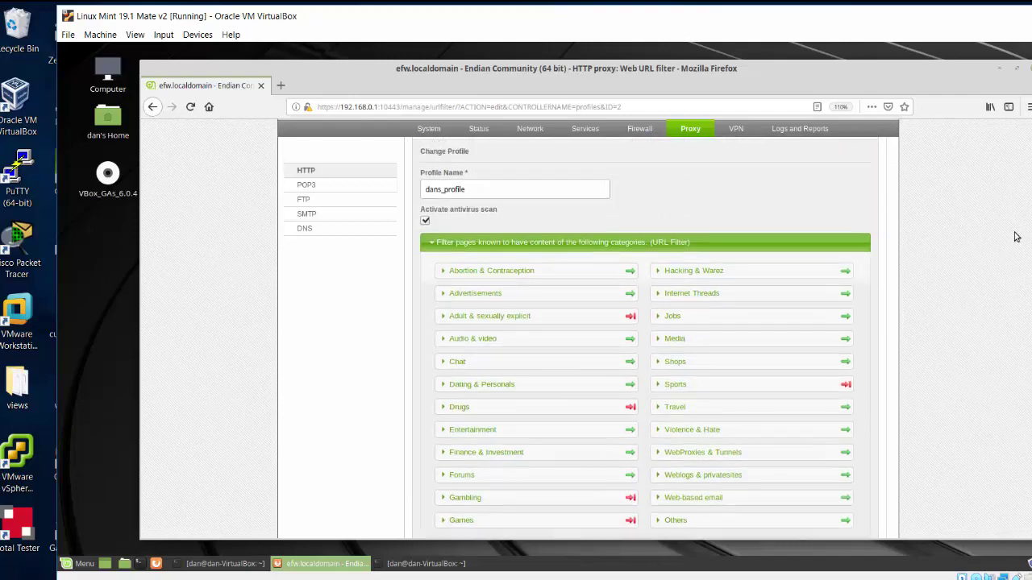
Allow the Sports category again in dans_profile's URL filter and open its custom black- and whitelists
left_click(431, 244)
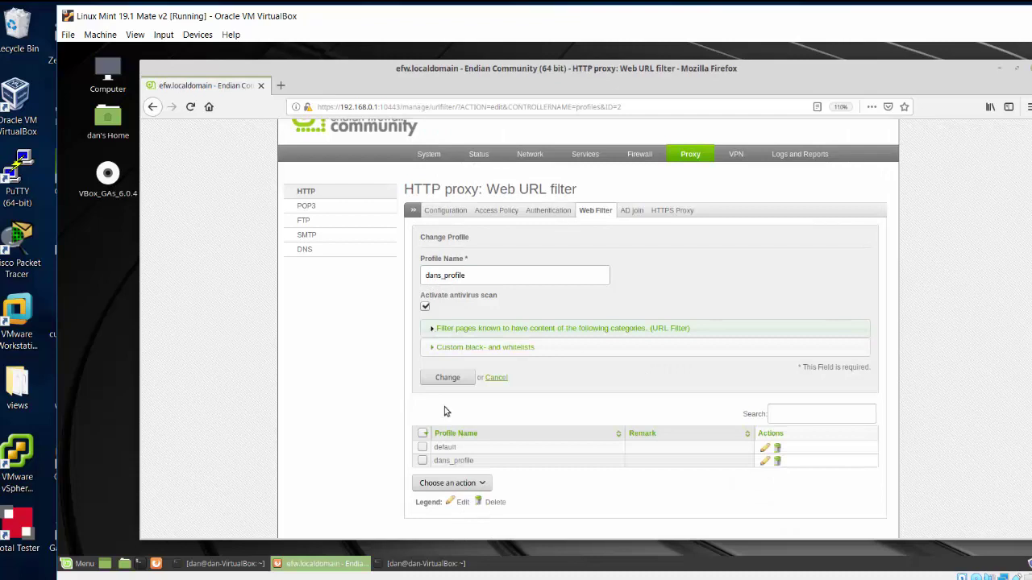
left_click(430, 330)
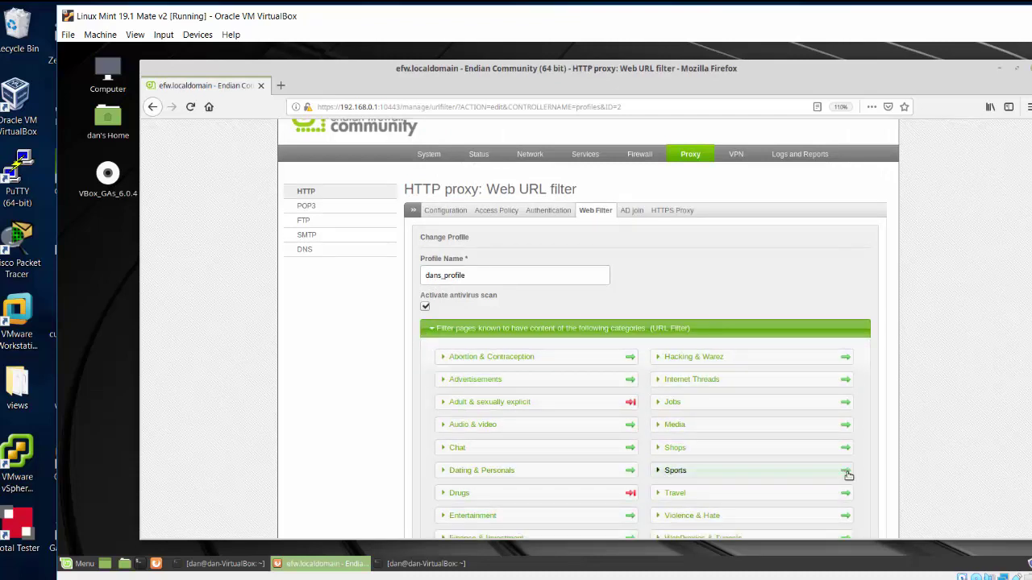
left_click(432, 331)
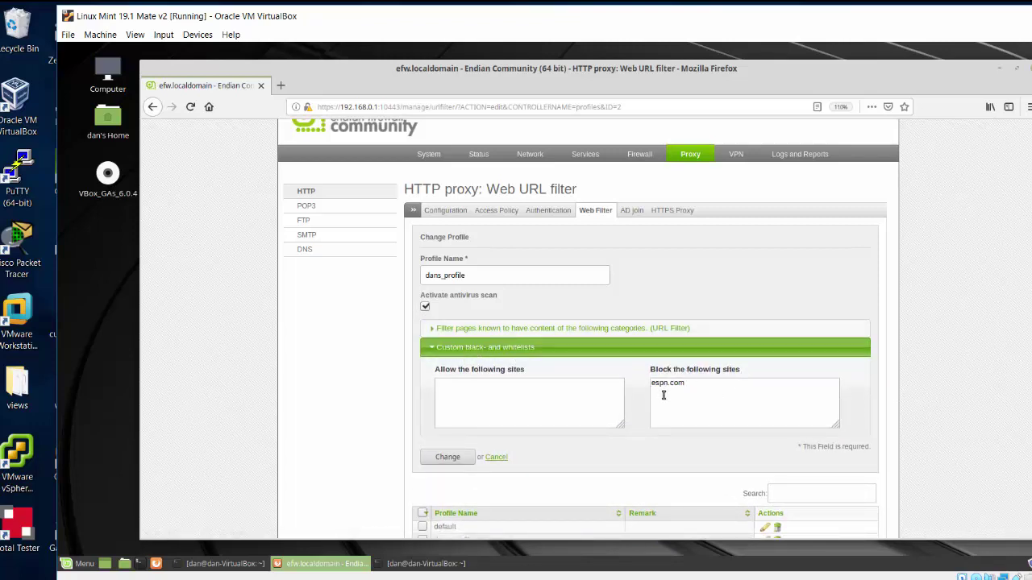
Save the changes to dans_profile and apply the new web filter configuration
scroll(587, 328, "down", 2)
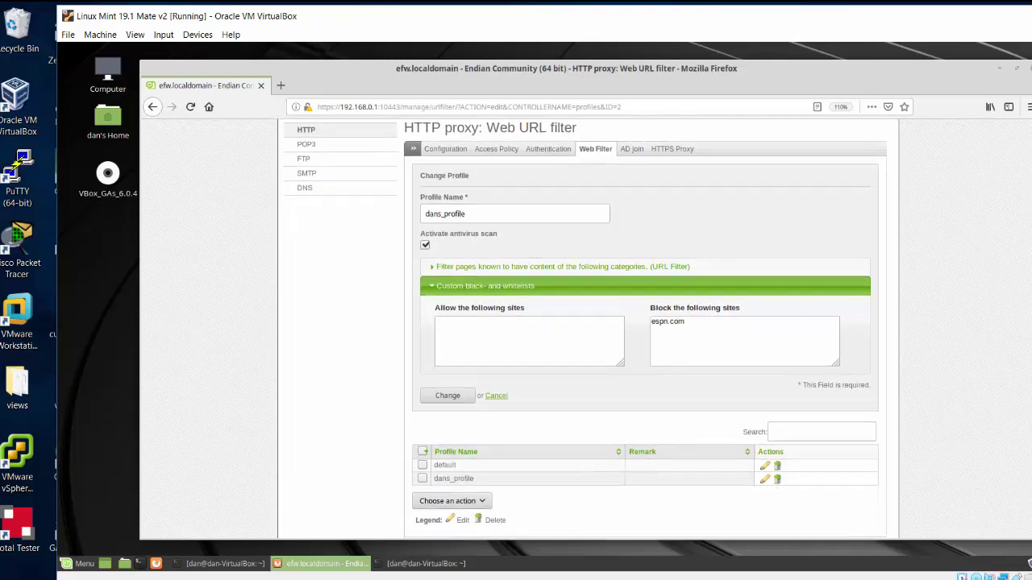
left_click(447, 376)
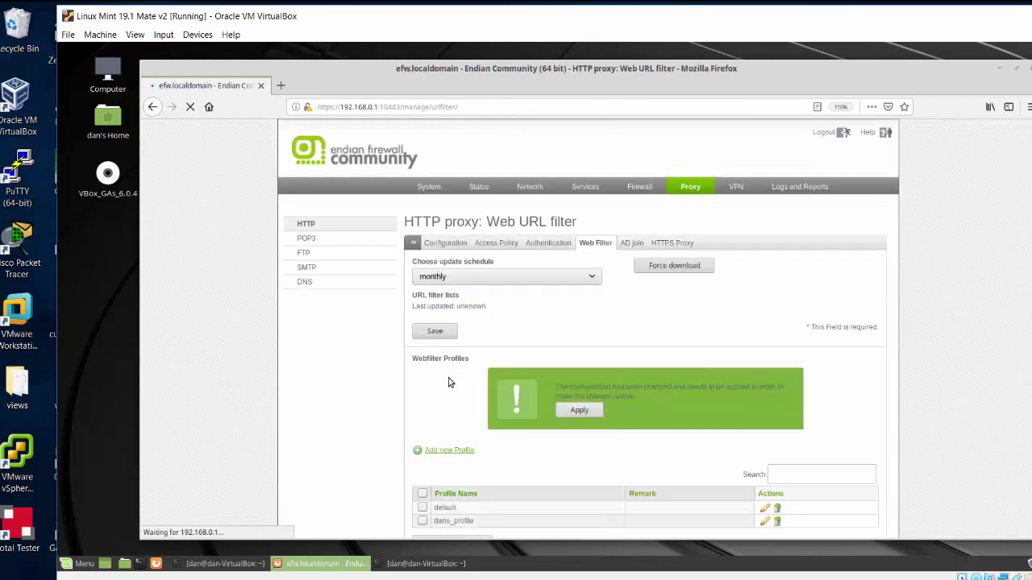
left_click(581, 413)
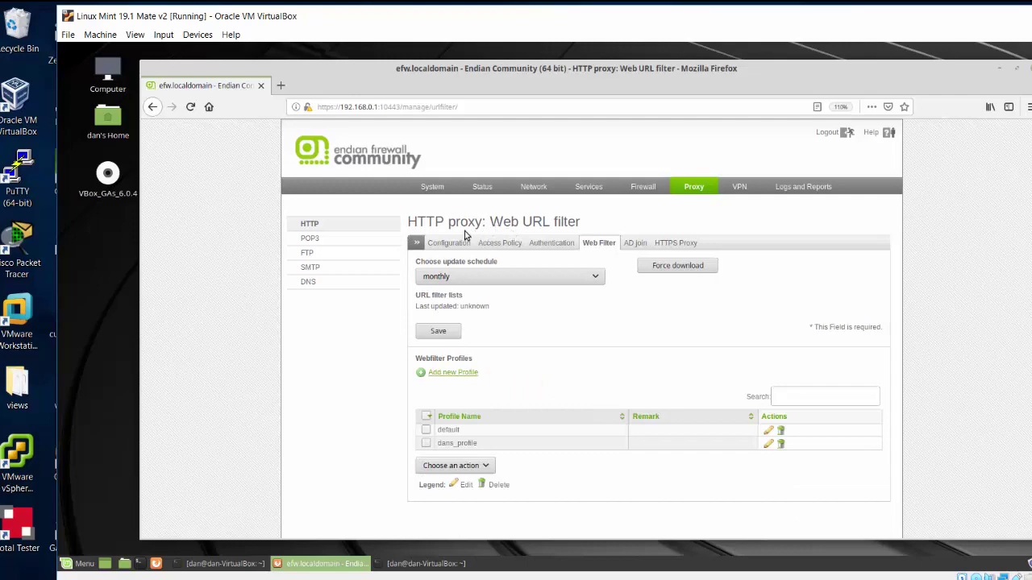
Load msn.com in a new browser tab to test access to an unlisted site
left_click(281, 85)
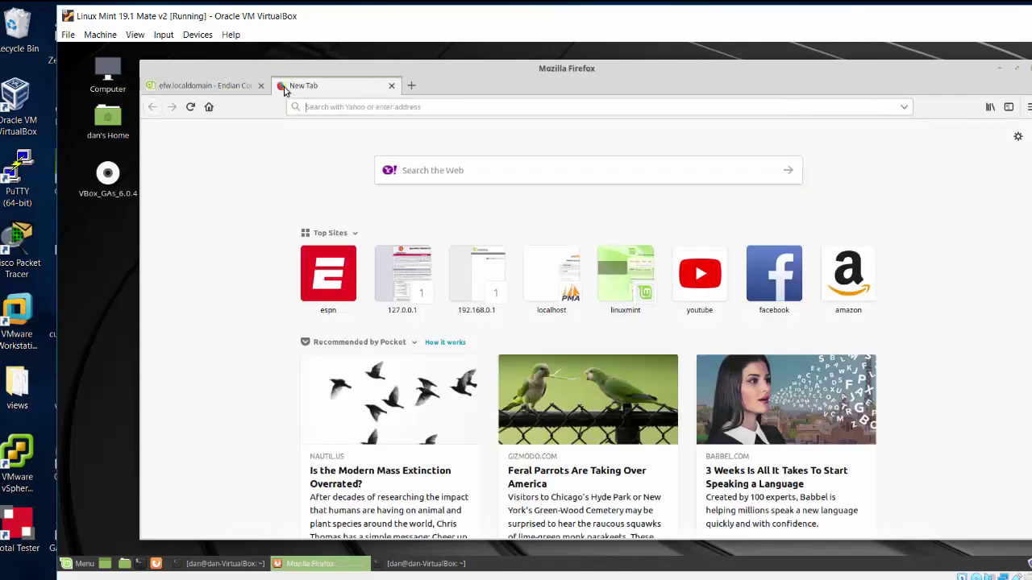
left_click_drag(440, 80, 399, 74)
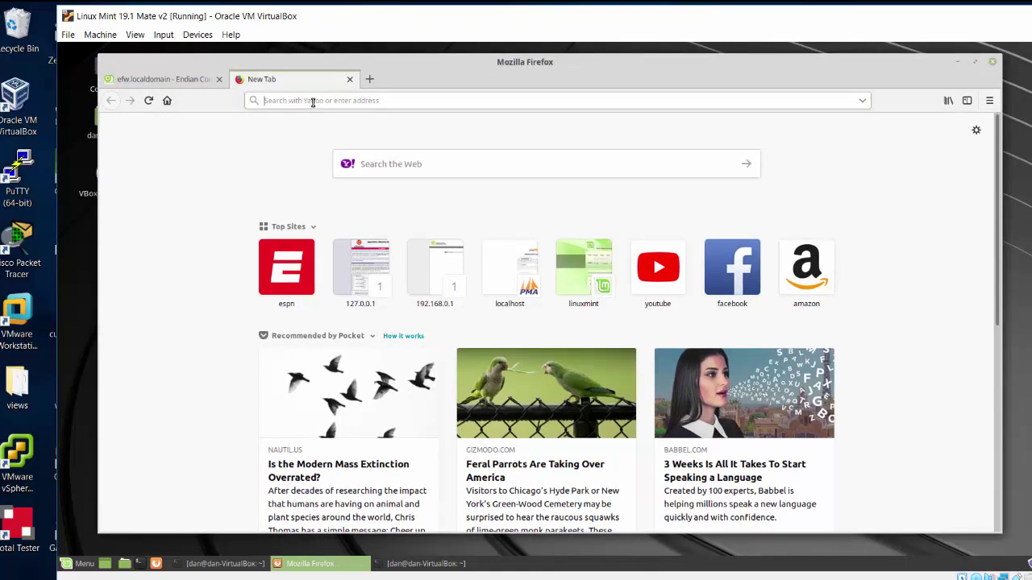
left_click(313, 100)
type("msn")
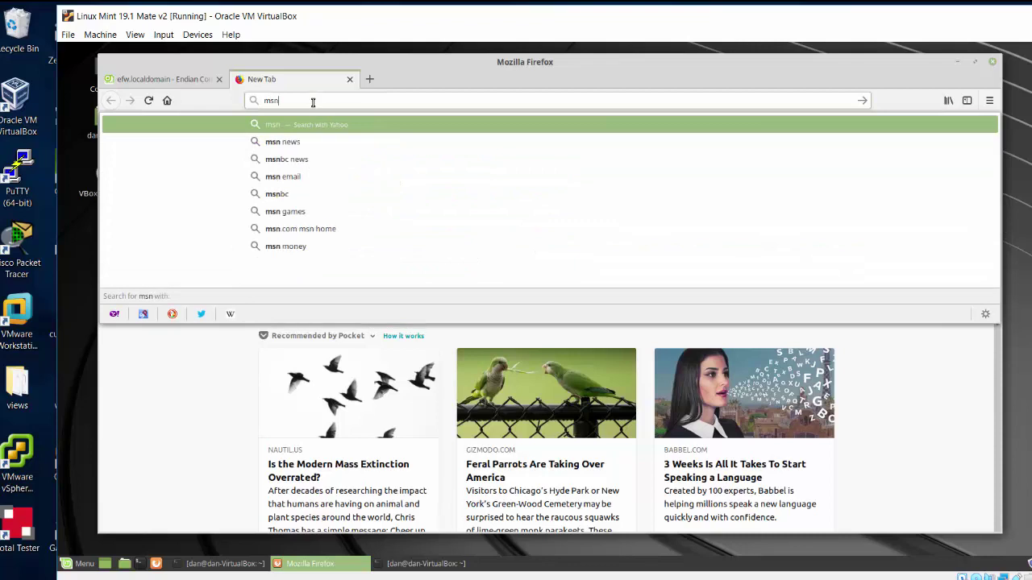
type(".com")
key("Return")
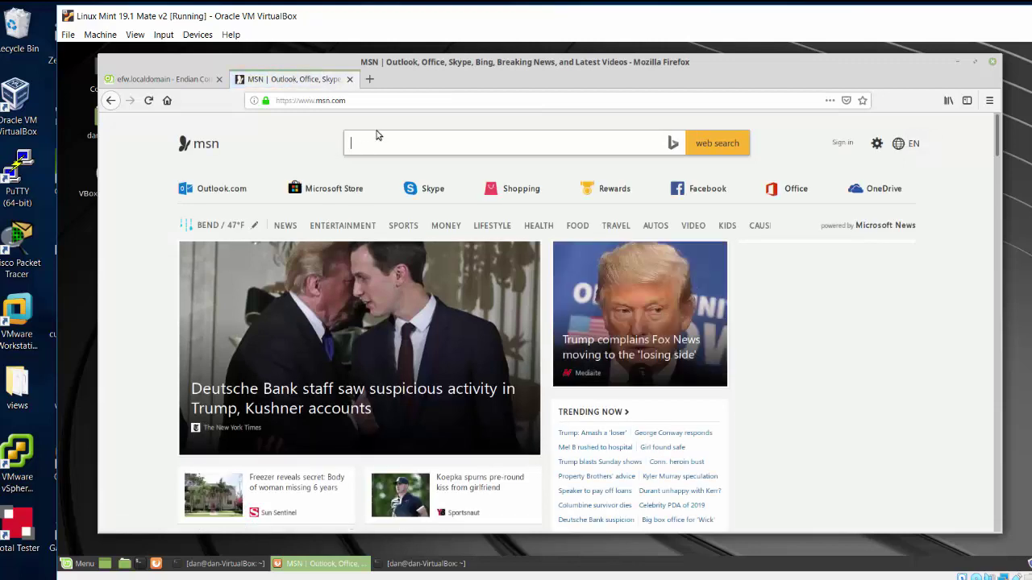
Load espn.com in the same tab to test whether the proxy blocks it
left_click(362, 102)
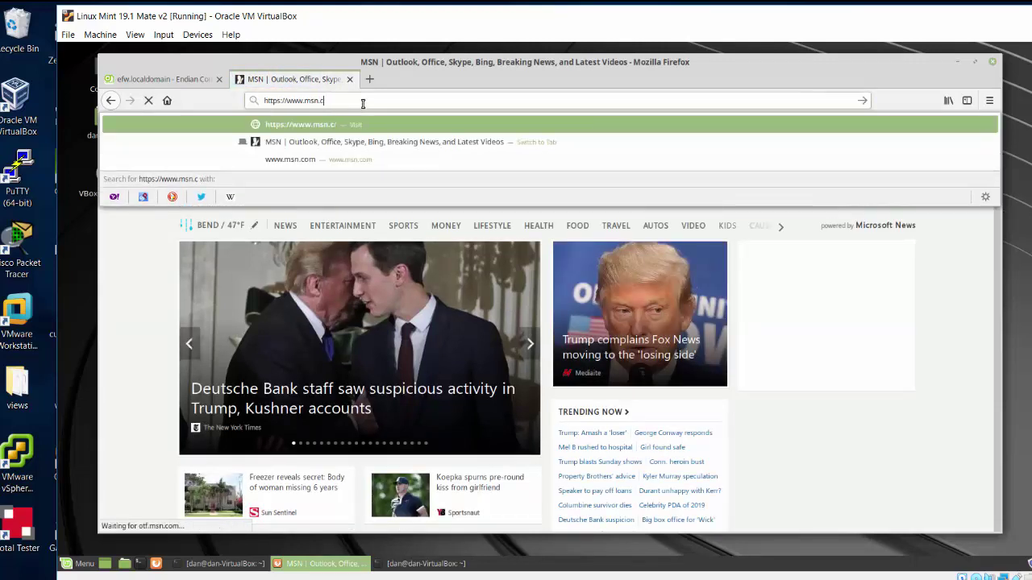
key("BackSpace")
key("BackSpace")
key("BackSpace")
key("BackSpace")
key("BackSpace")
key("BackSpace")
key("BackSpace")
key("BackSpace")
key("BackSpace")
key("BackSpace")
key("BackSpace")
key("BackSpace")
key("BackSpace")
key("BackSpace")
key("BackSpace")
key("BackSpace")
key("BackSpace")
key("BackSpace")
key("BackSpace")
type("espn.com")
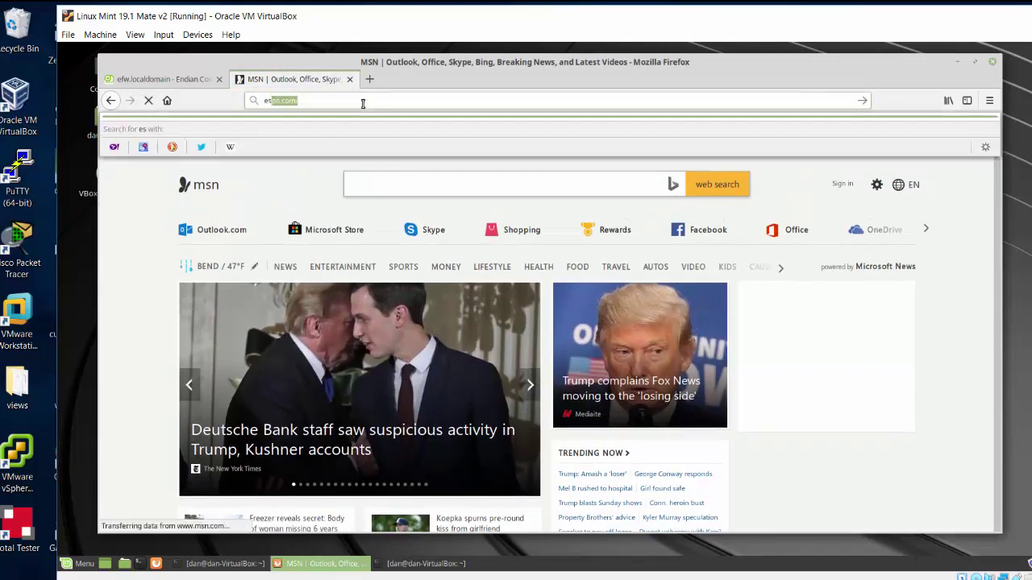
key("Return")
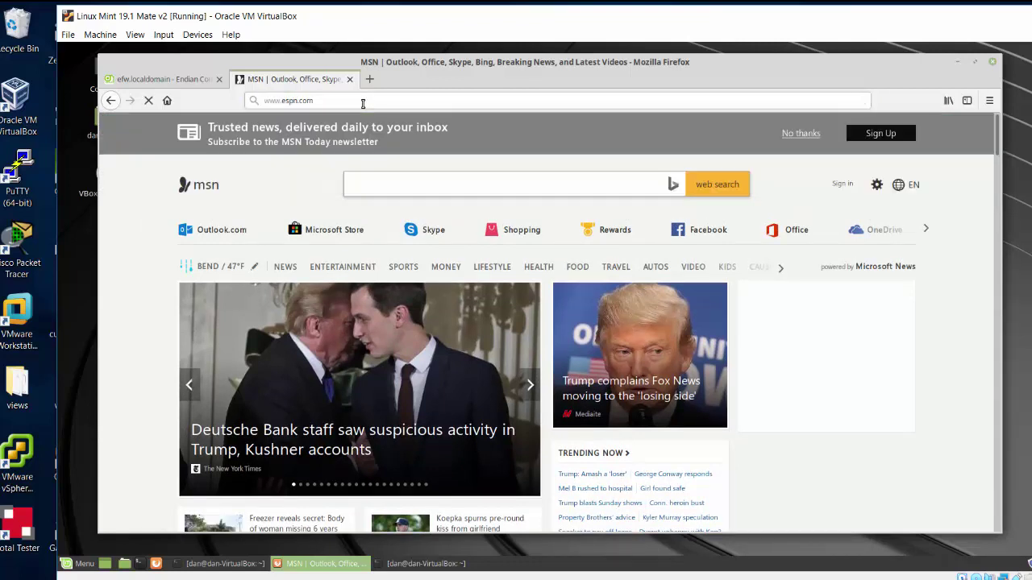
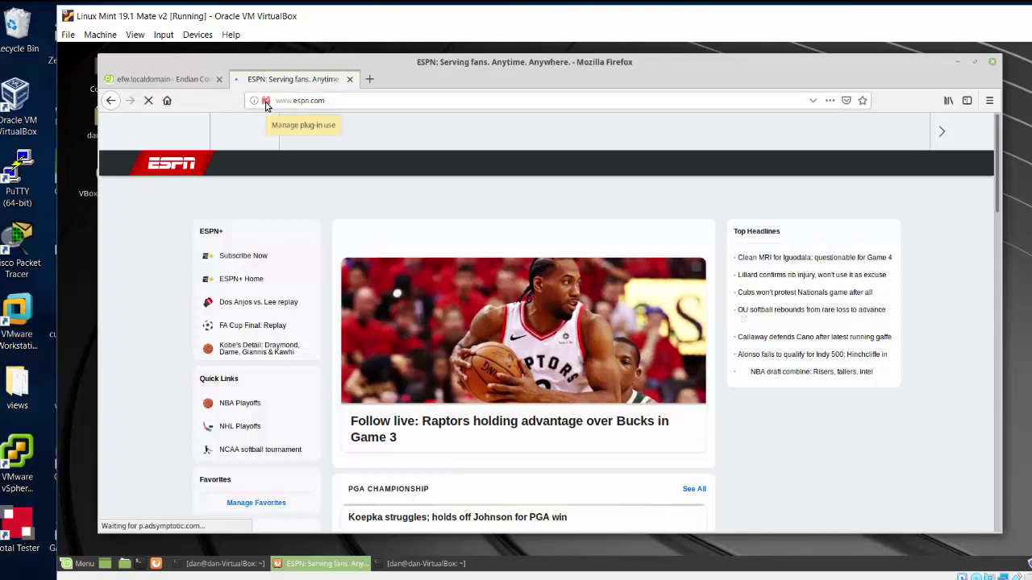
Return to the firewall's web filter page, select dans_profile, save the monthly update schedule and apply the configuration
left_click(165, 81)
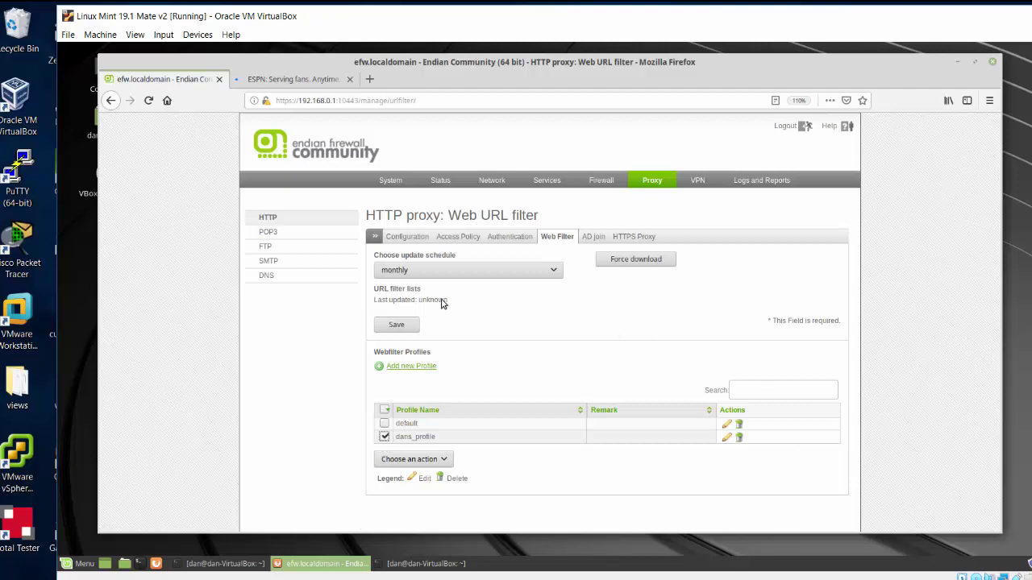
left_click(397, 325)
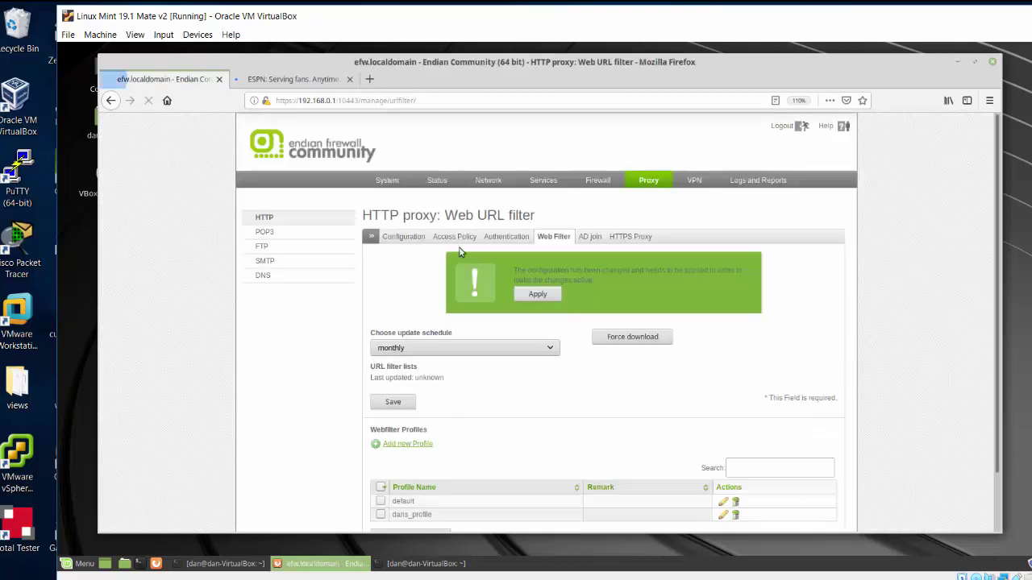
left_click(543, 298)
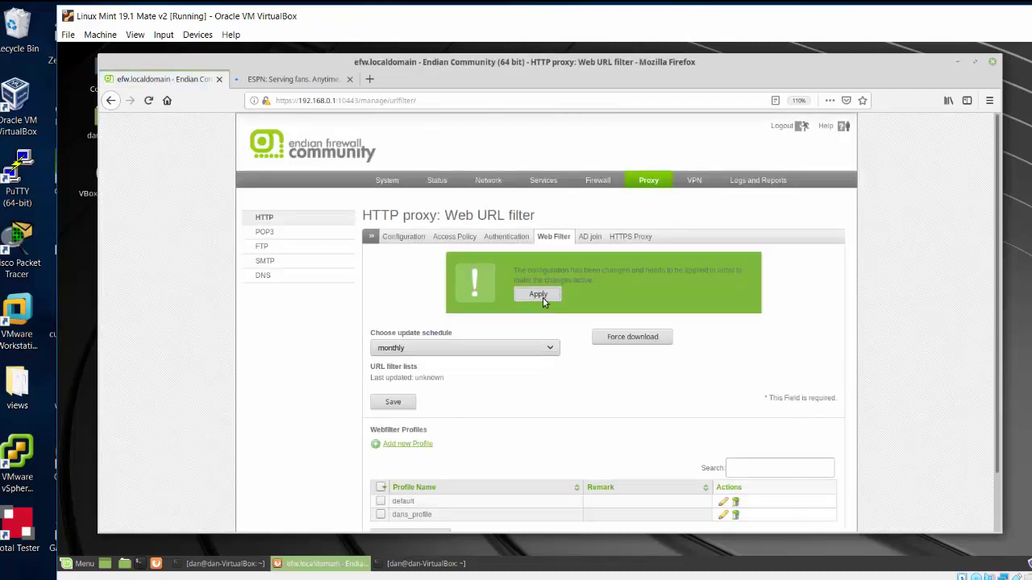
Try to set the port used by the HTTP proxy to 80 and save the configuration
left_click(395, 240)
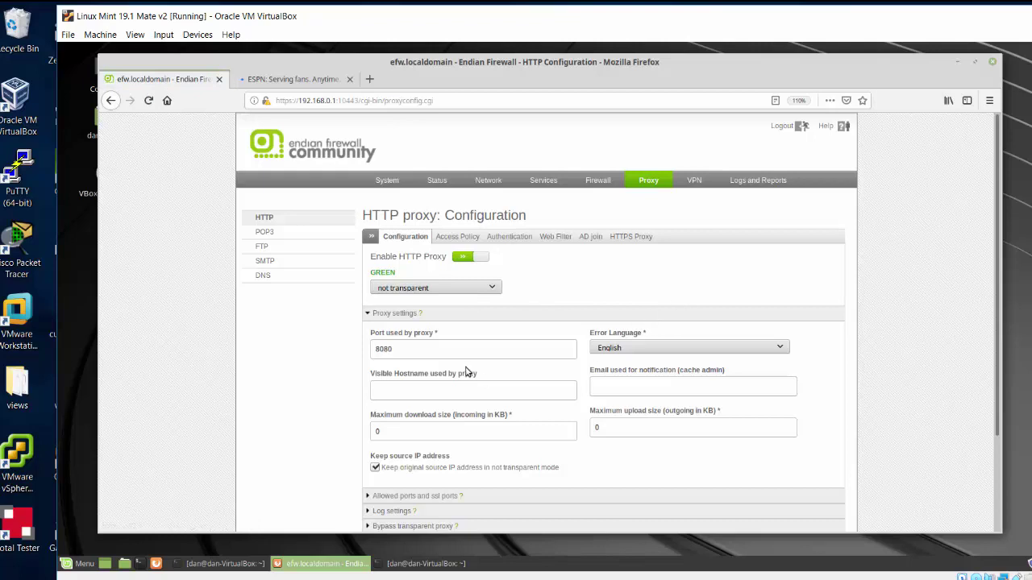
left_click(413, 349)
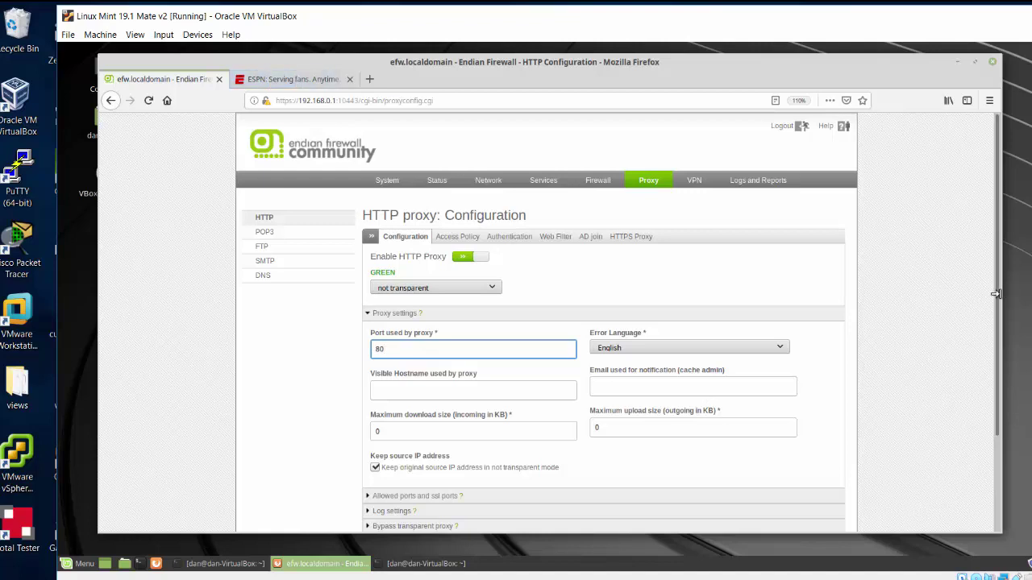
left_click_drag(998, 297, 994, 399)
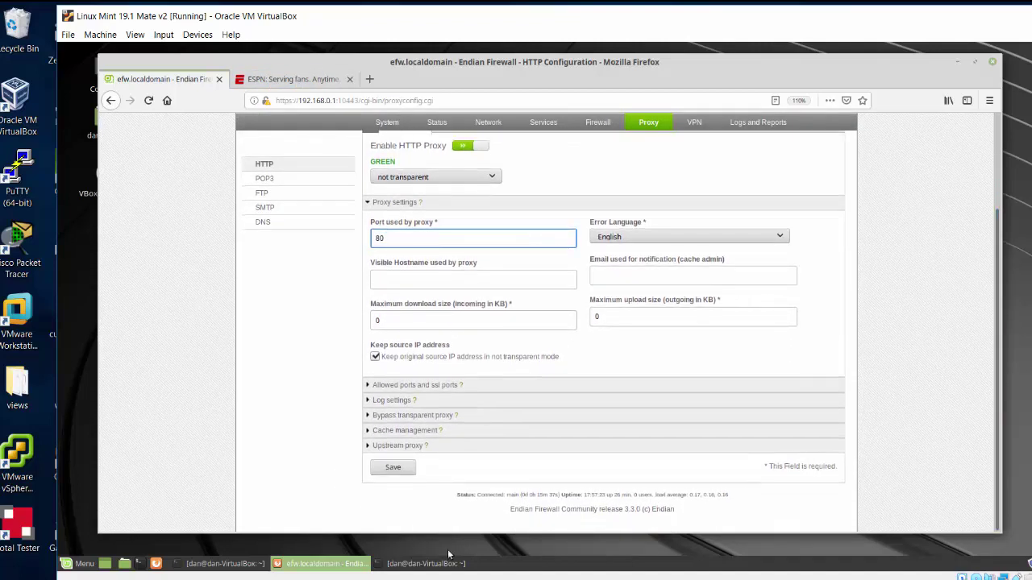
left_click(392, 474)
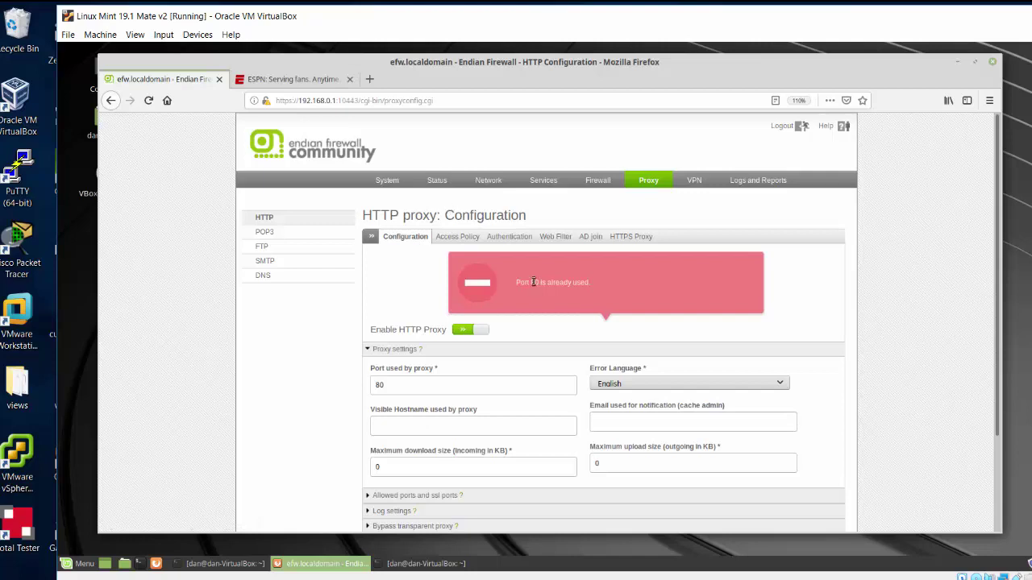
Reopen the dans_profile access policy, update it with its existing settings and apply the proxy settings
left_click(463, 237)
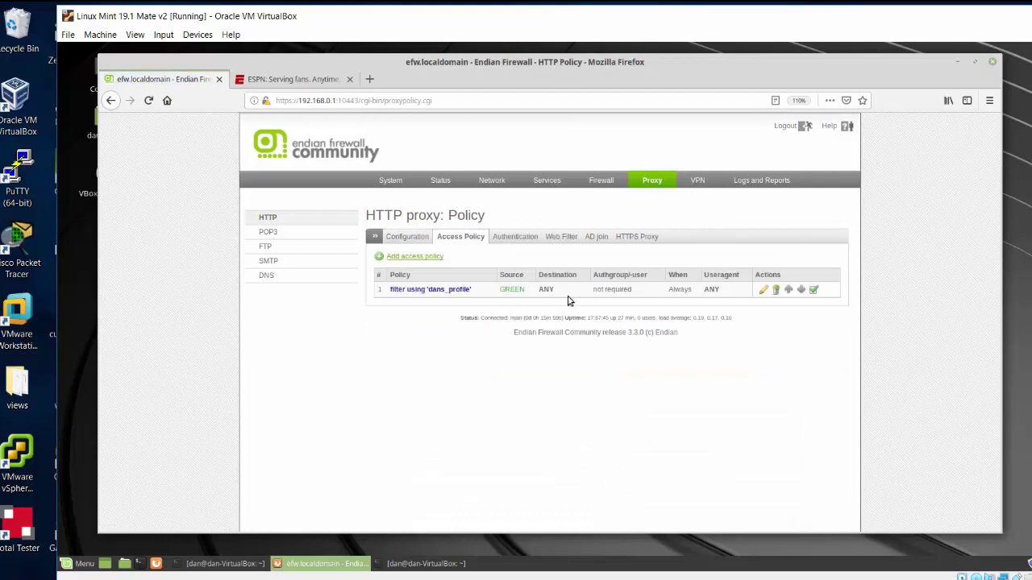
left_click(762, 290)
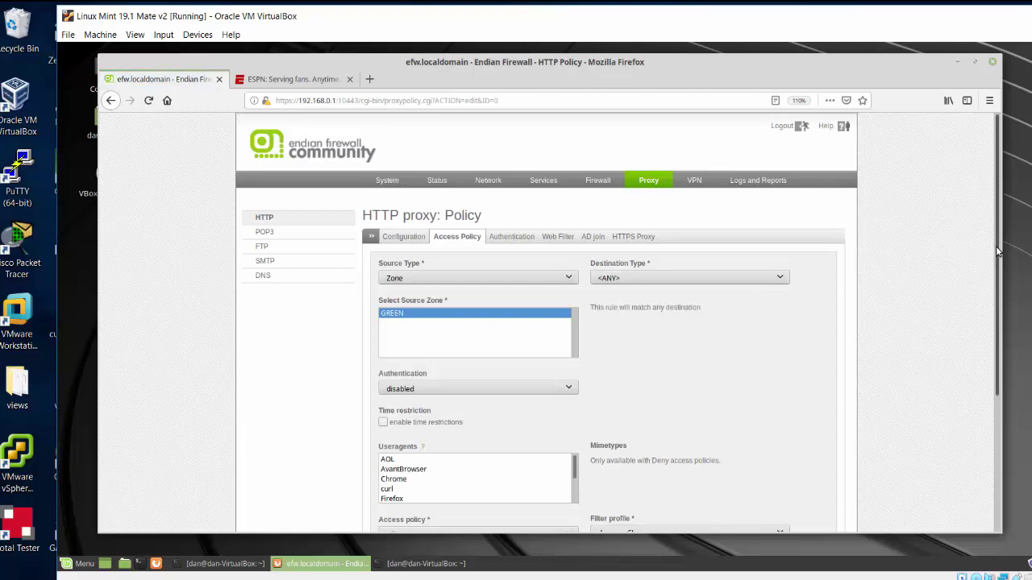
left_click_drag(998, 252, 992, 401)
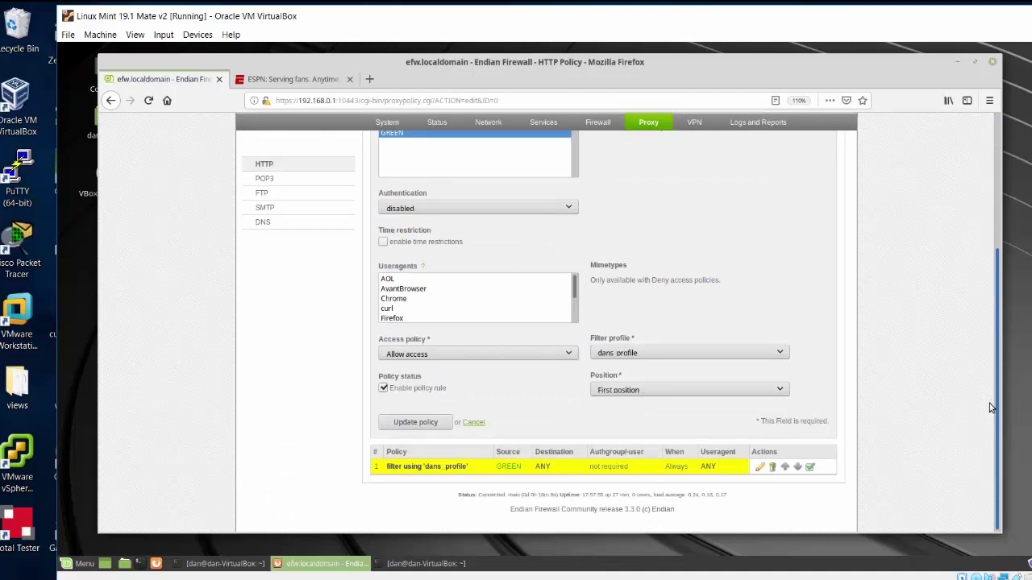
left_click(421, 423)
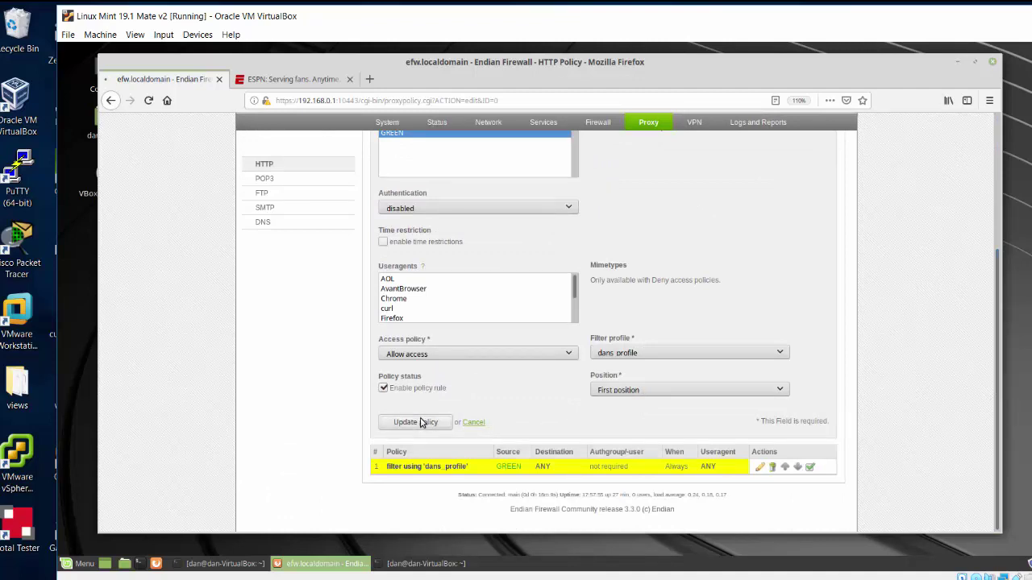
left_click(541, 297)
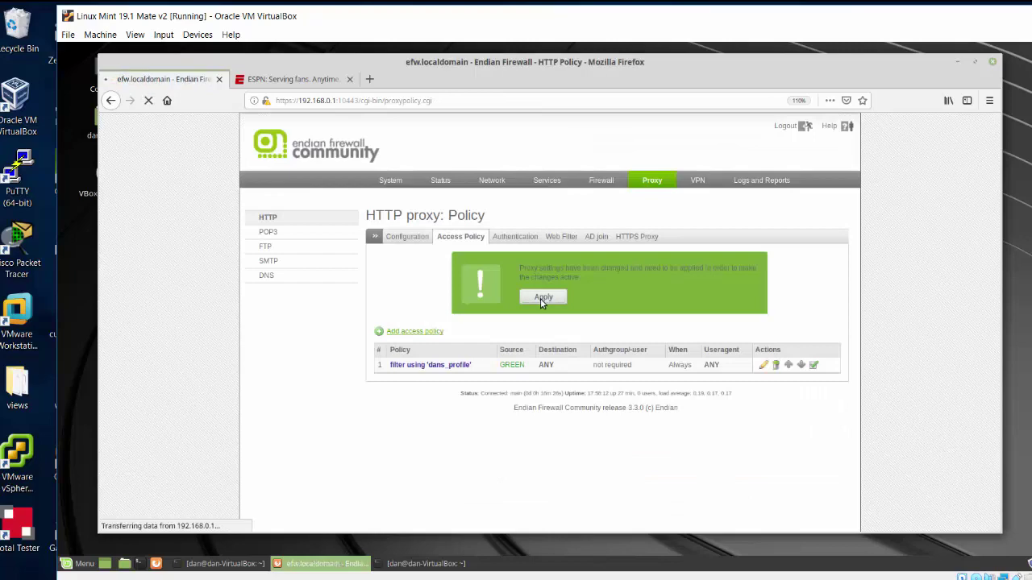
Close the espn.com tab and the extra blank tab, keeping only the firewall's HTTP policy page open
left_click(313, 79)
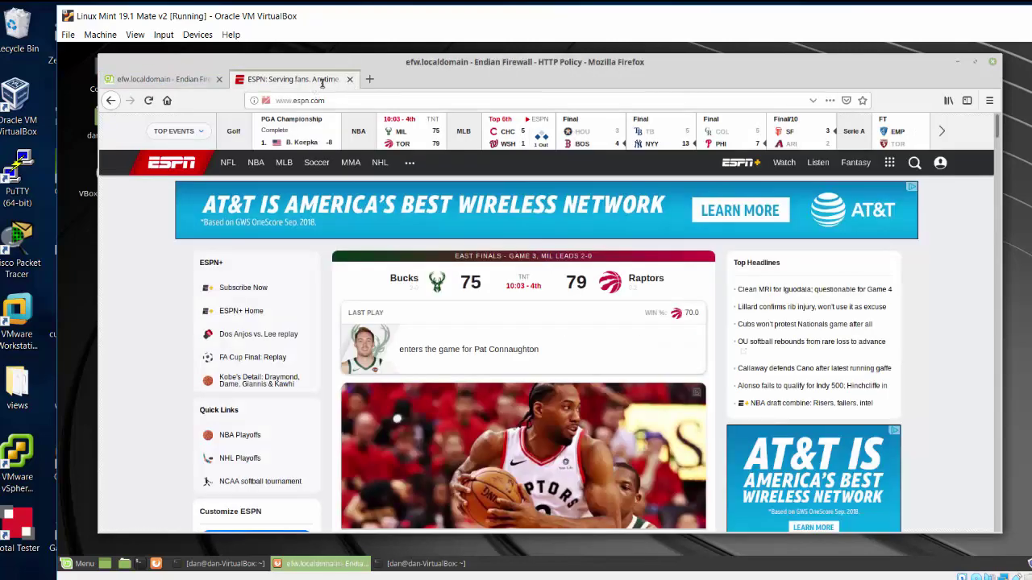
left_click(349, 79)
left_click(240, 80)
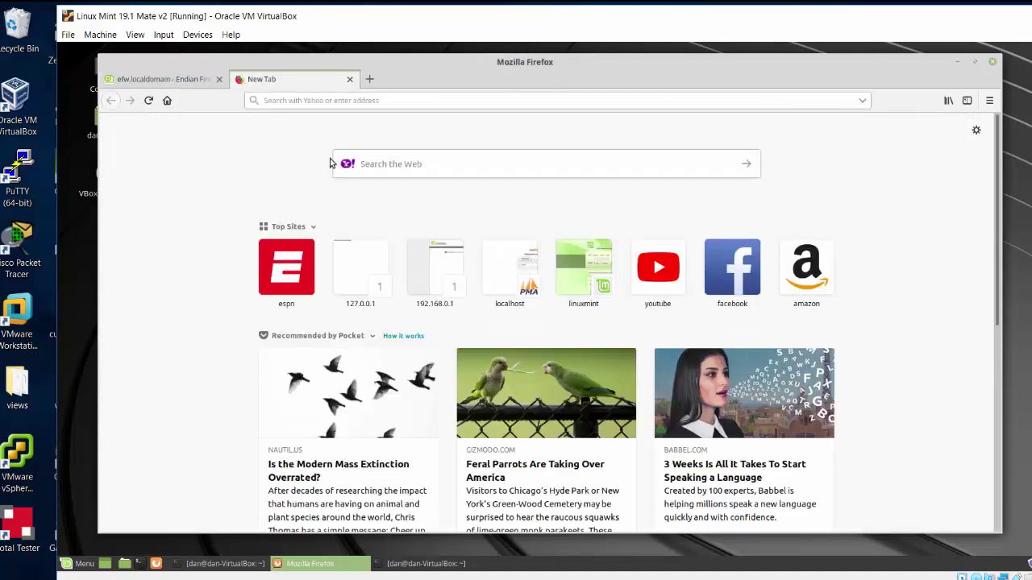
type("e")
key("Delete")
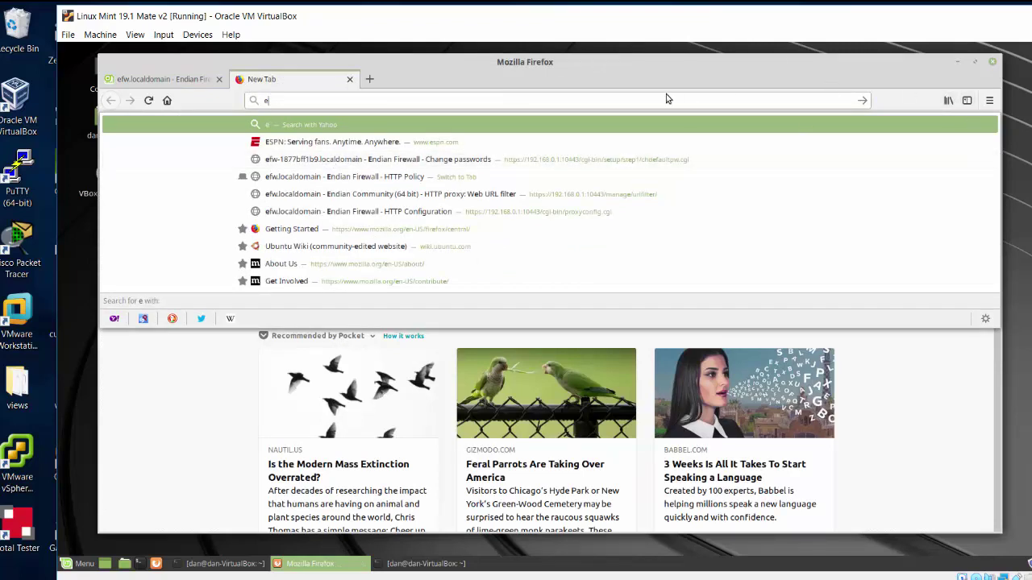
left_click(349, 79)
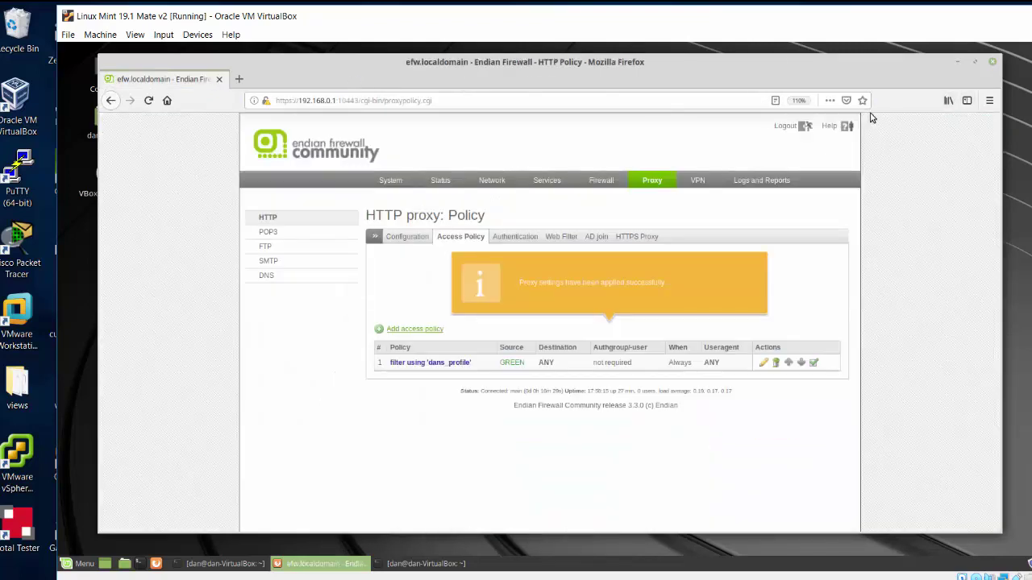
Set Firefox's privacy history option to Never remember history and restart the browser to enable it
left_click(989, 101)
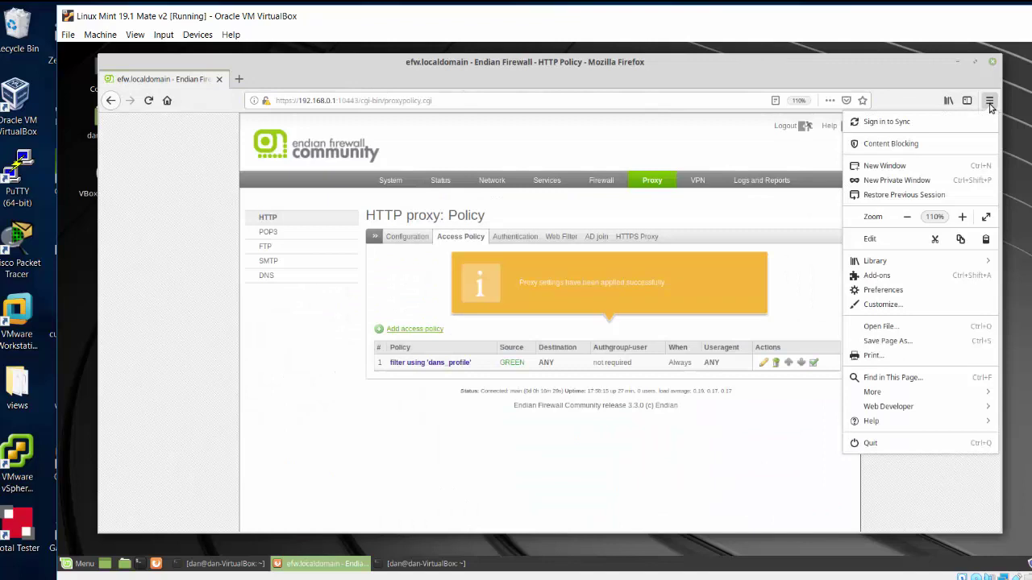
left_click(895, 291)
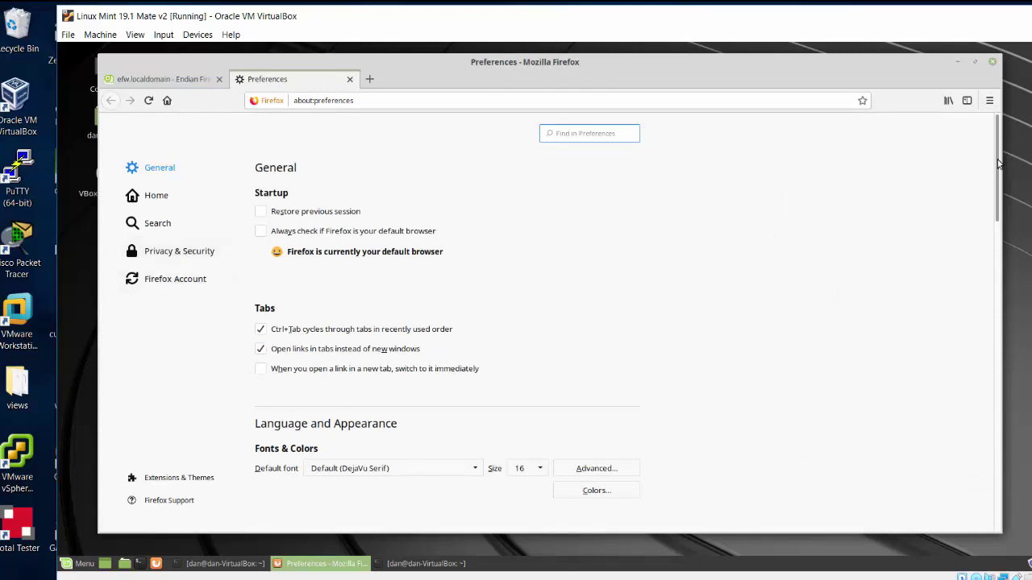
left_click_drag(998, 164, 980, 495)
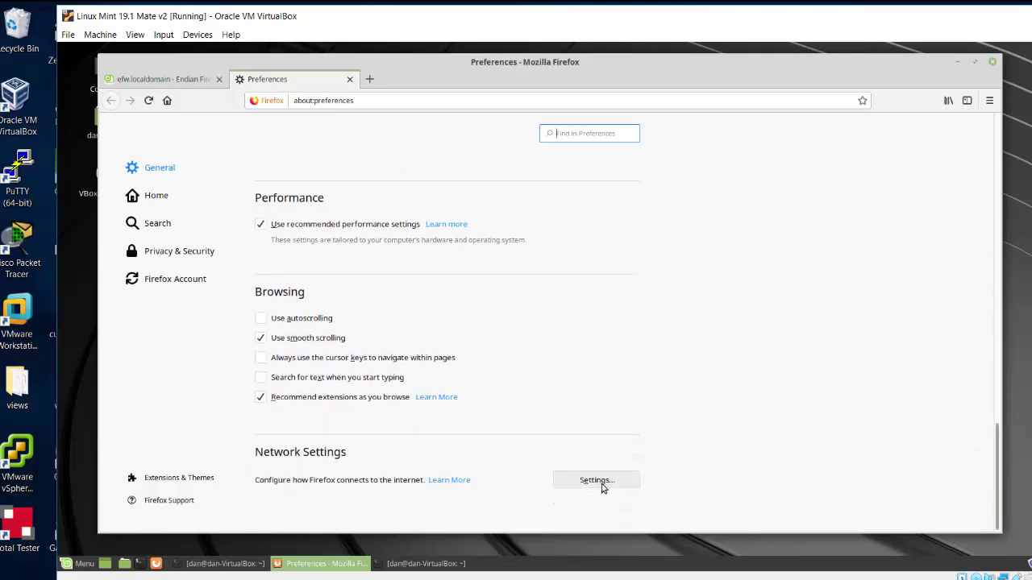
left_click_drag(995, 469, 975, 163)
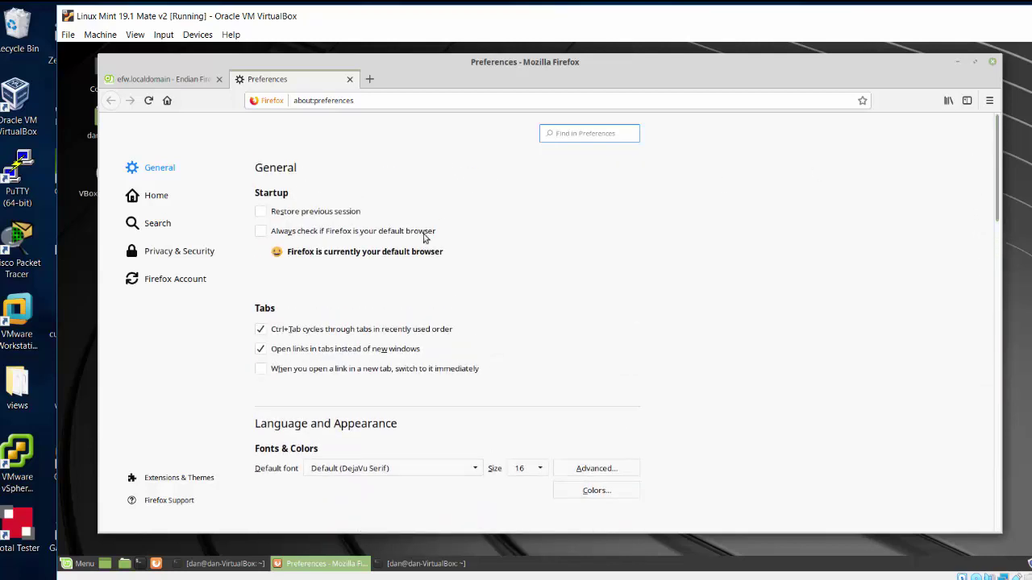
left_click(166, 257)
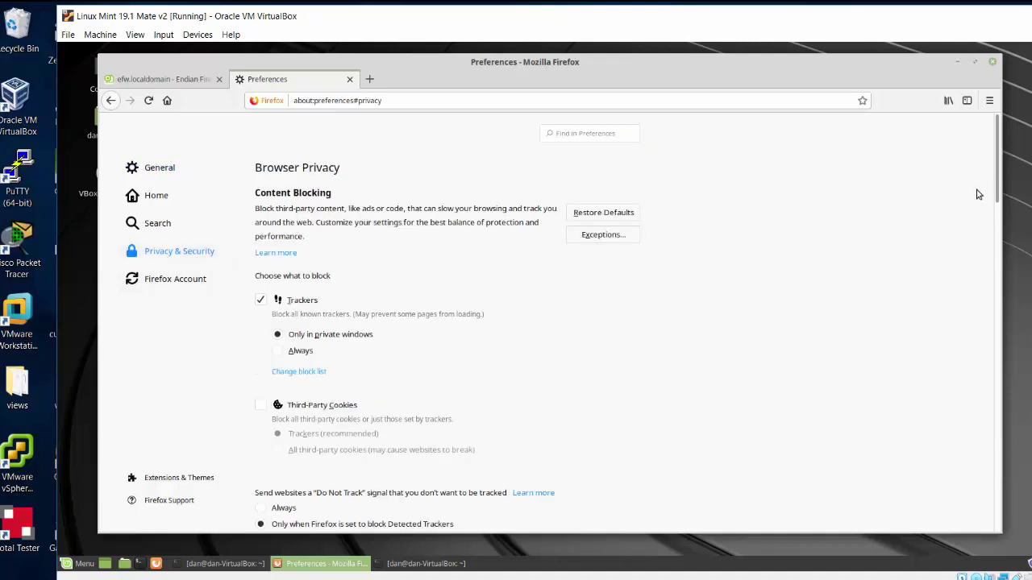
left_click_drag(1000, 191, 985, 375)
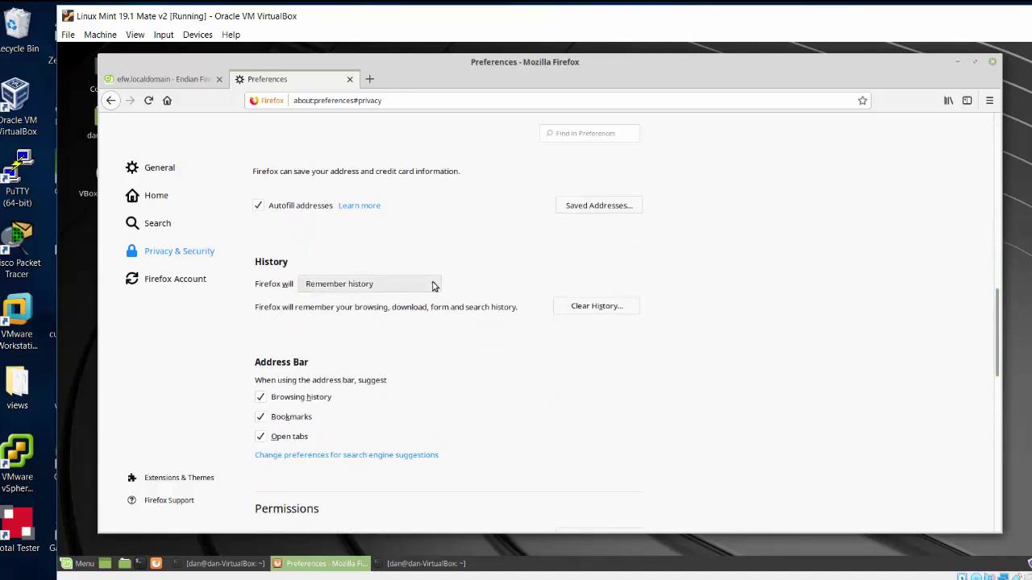
left_click(421, 284)
left_click(383, 315)
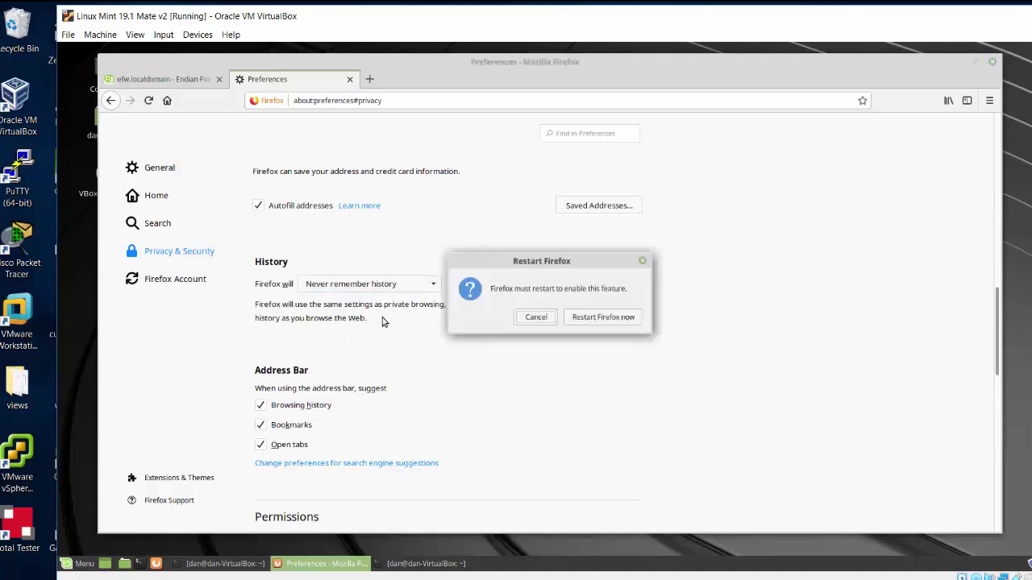
left_click(600, 318)
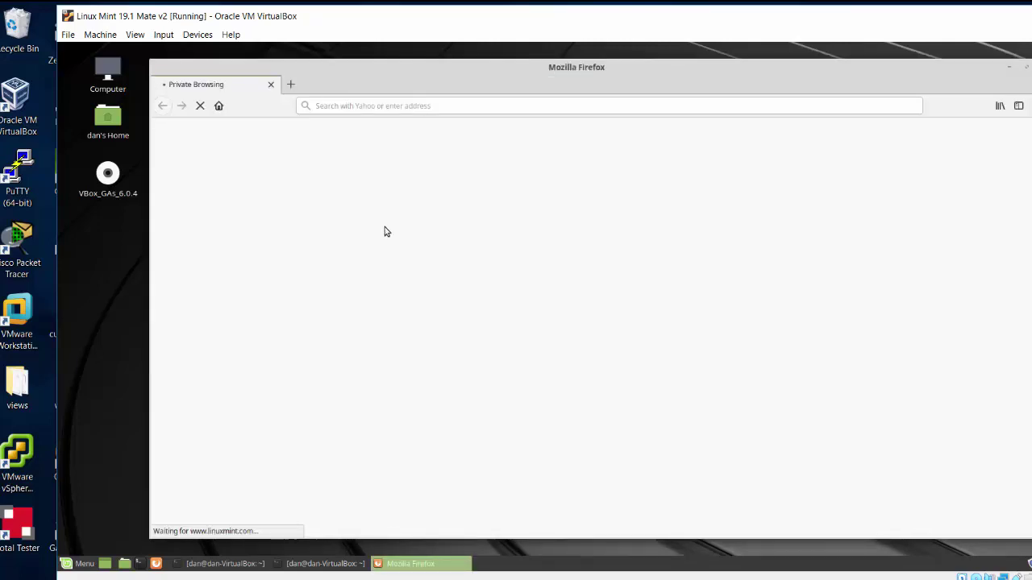
Load yahoo.com in the restarted browser to check general web access
left_click(361, 106)
type("ya")
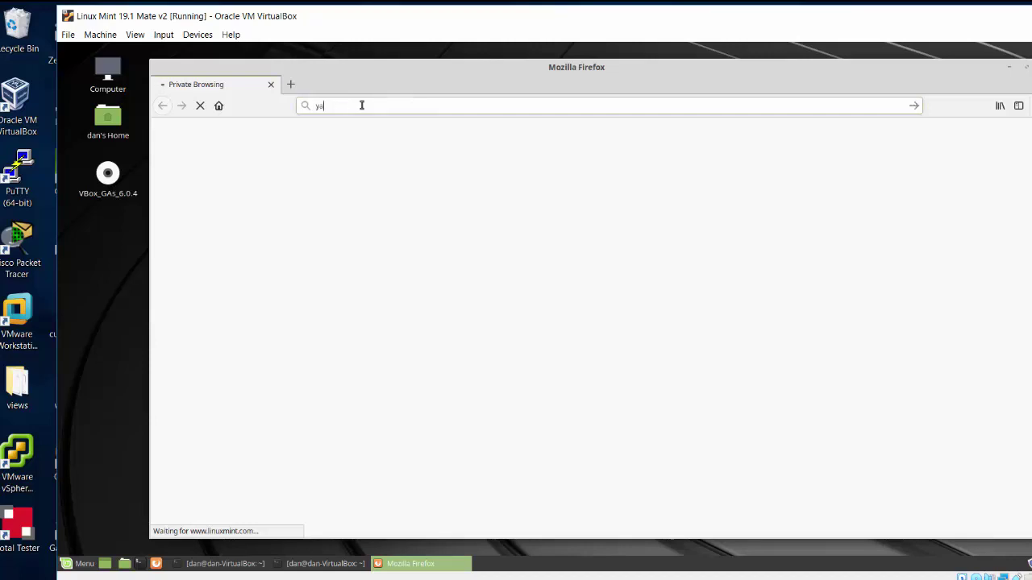
type("hoo.conm")
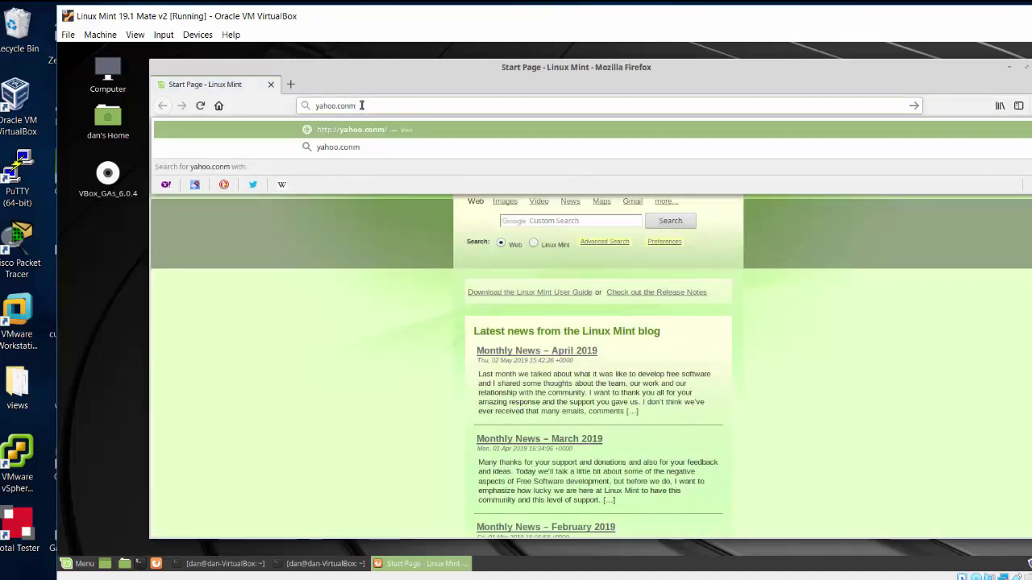
key("Return")
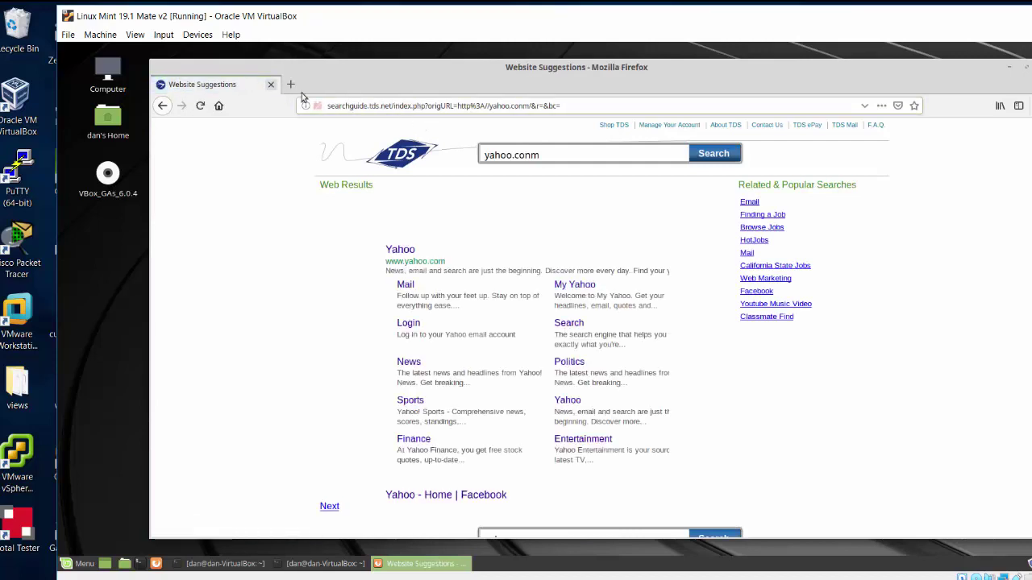
left_click_drag(564, 106, 294, 104)
type("yah")
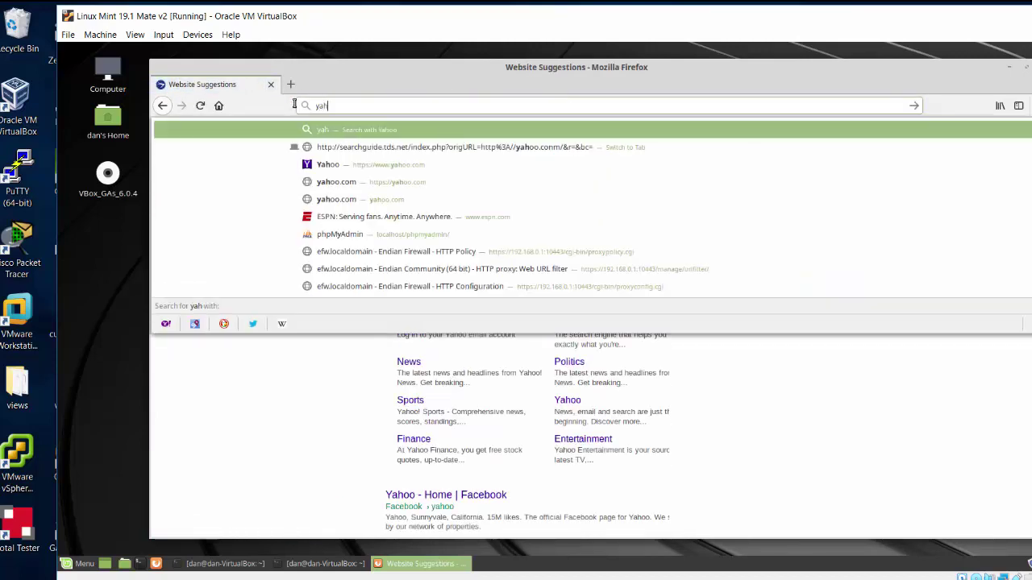
type("oo.com")
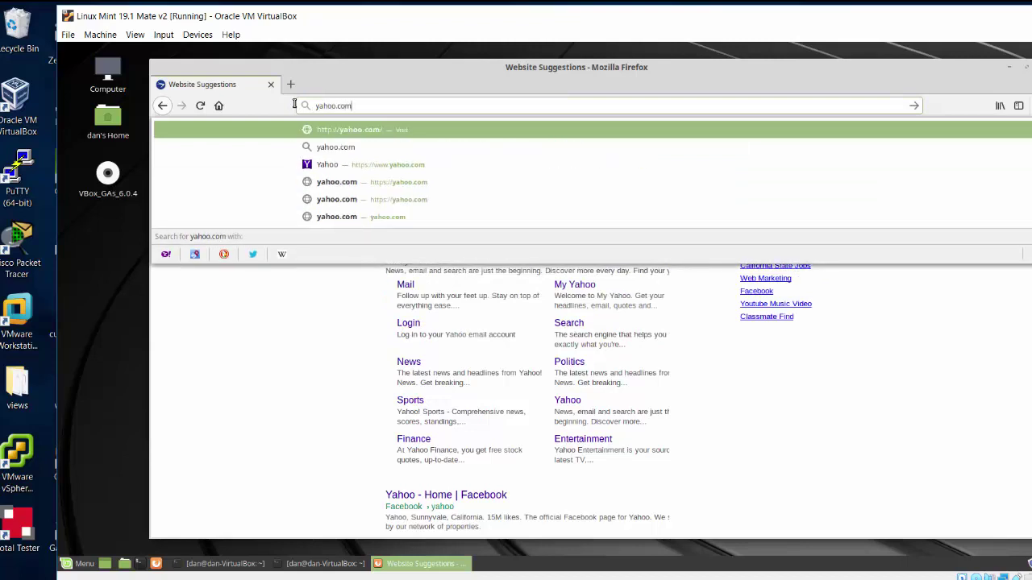
key("Return")
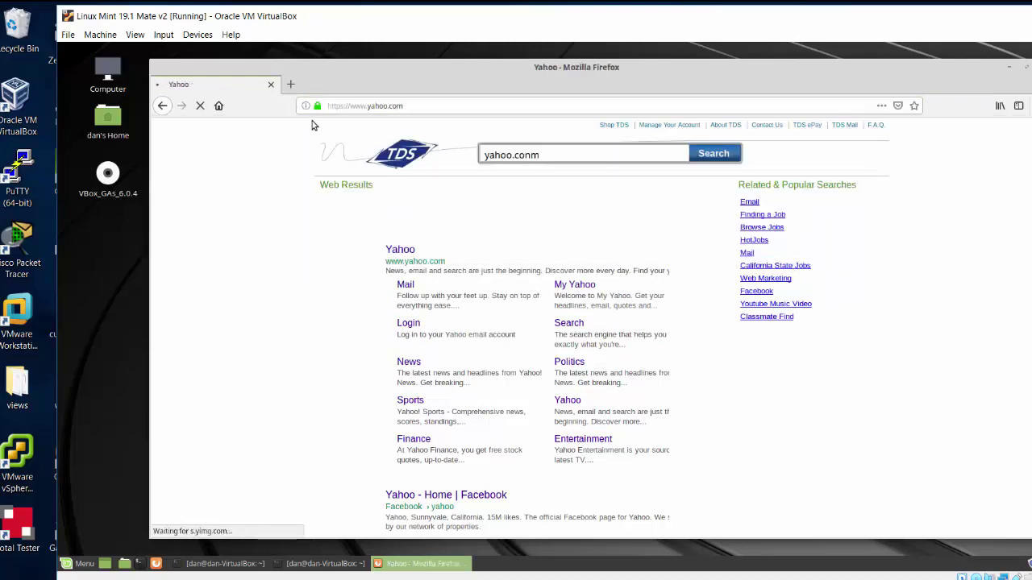
Replace the Yahoo address with espn.com and load it to test whether the site is blocked
left_click(453, 110)
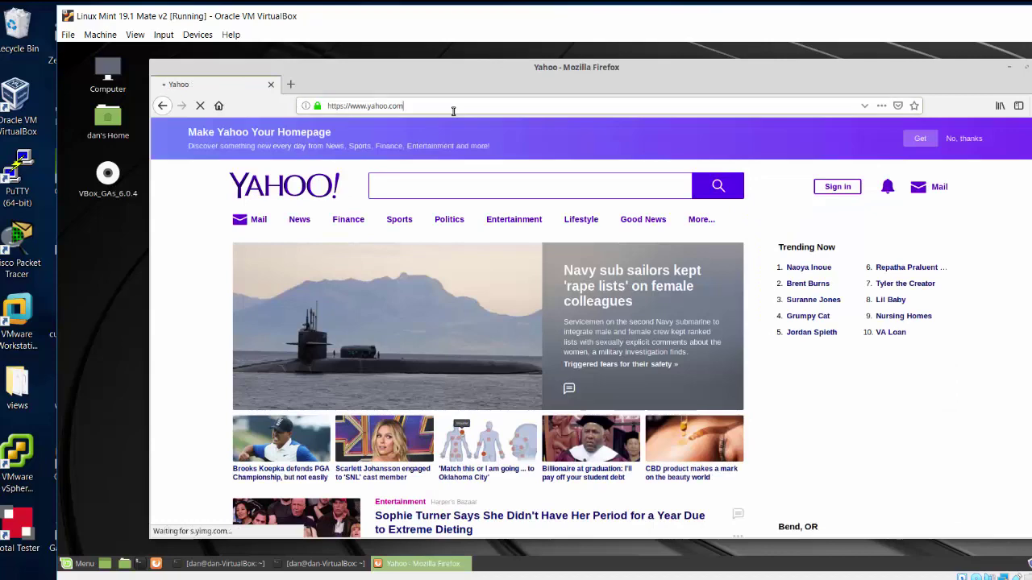
key("BackSpace")
key("BackSpace")
key("BackSpace")
key("BackSpace")
key("BackSpace")
key("BackSpace")
key("BackSpace")
key("BackSpace")
key("BackSpace")
key("BackSpace")
key("BackSpace")
key("BackSpace")
key("BackSpace")
key("BackSpace")
key("BackSpace")
key("BackSpace")
key("BackSpace")
key("BackSpace")
key("BackSpace")
key("BackSpace")
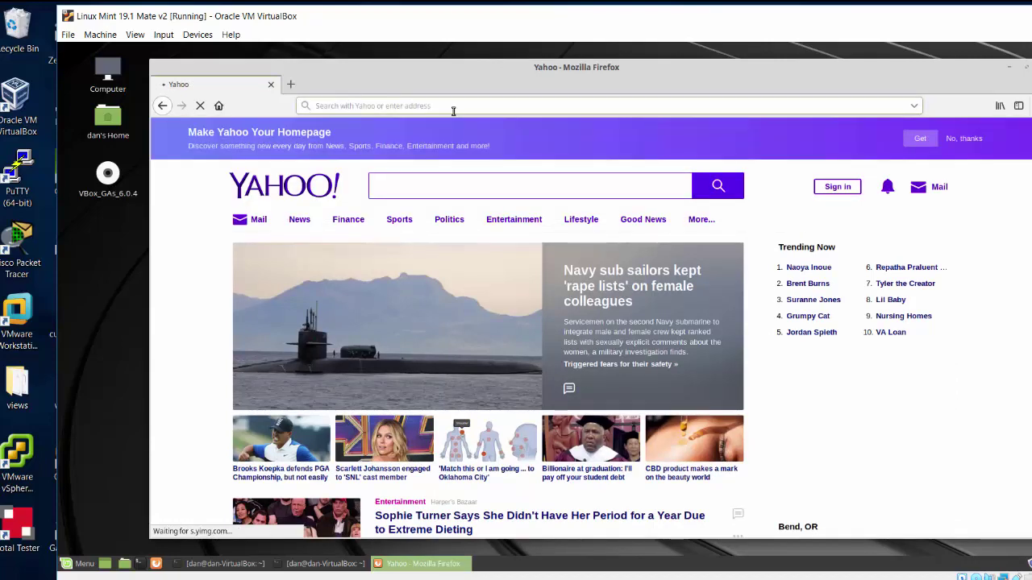
type("espn.com")
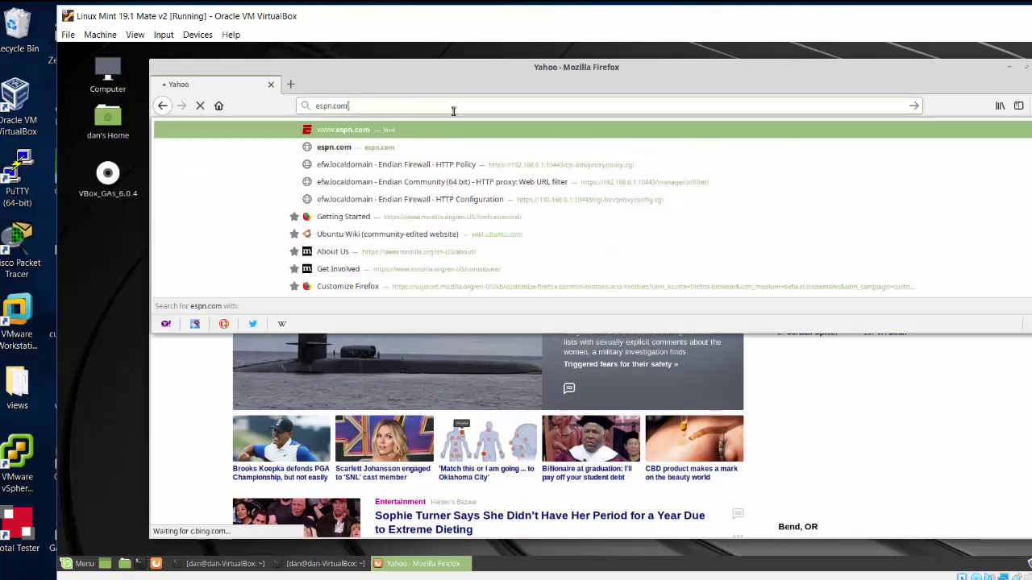
key("Return")
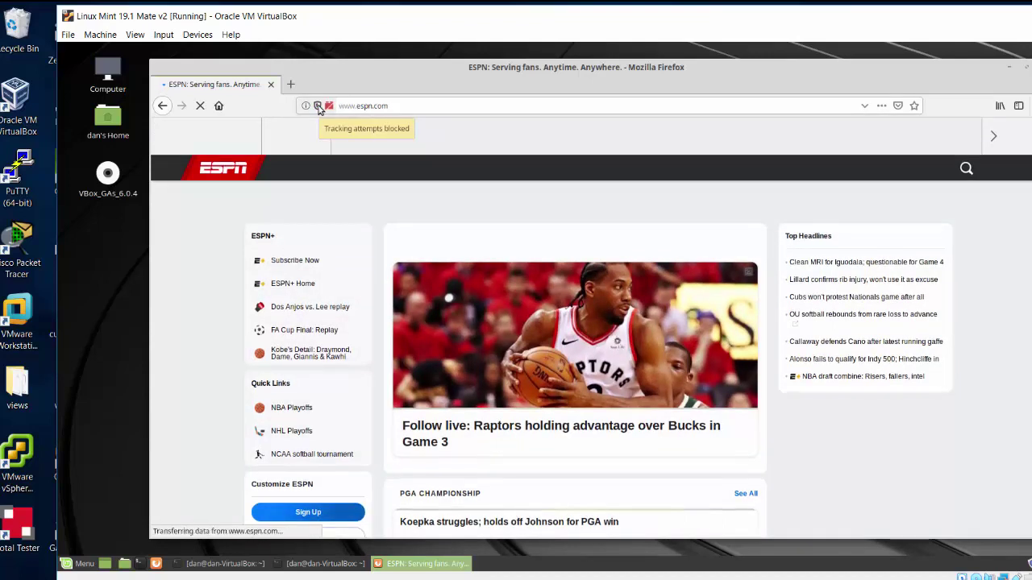
left_click(290, 89)
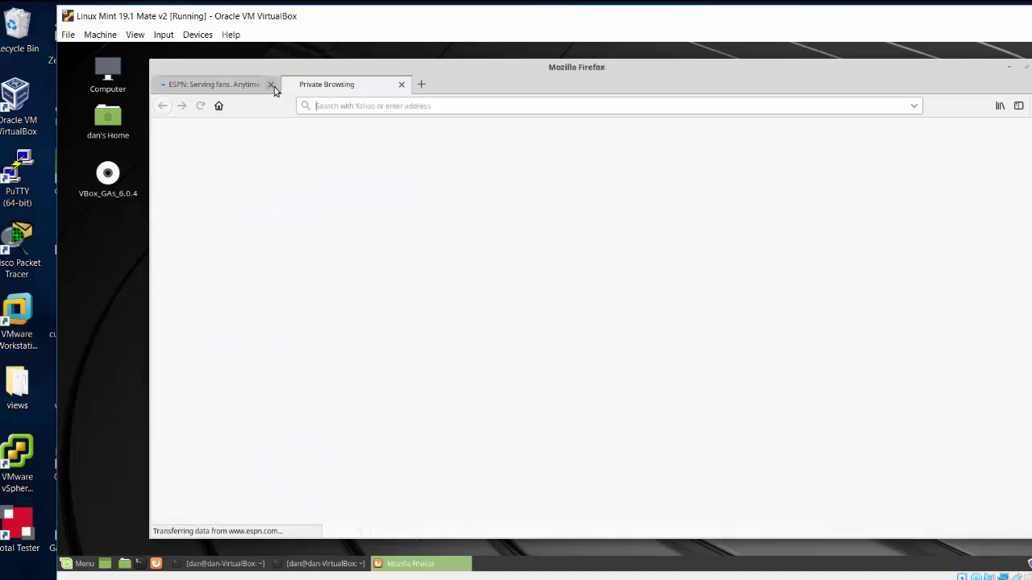
left_click(401, 85)
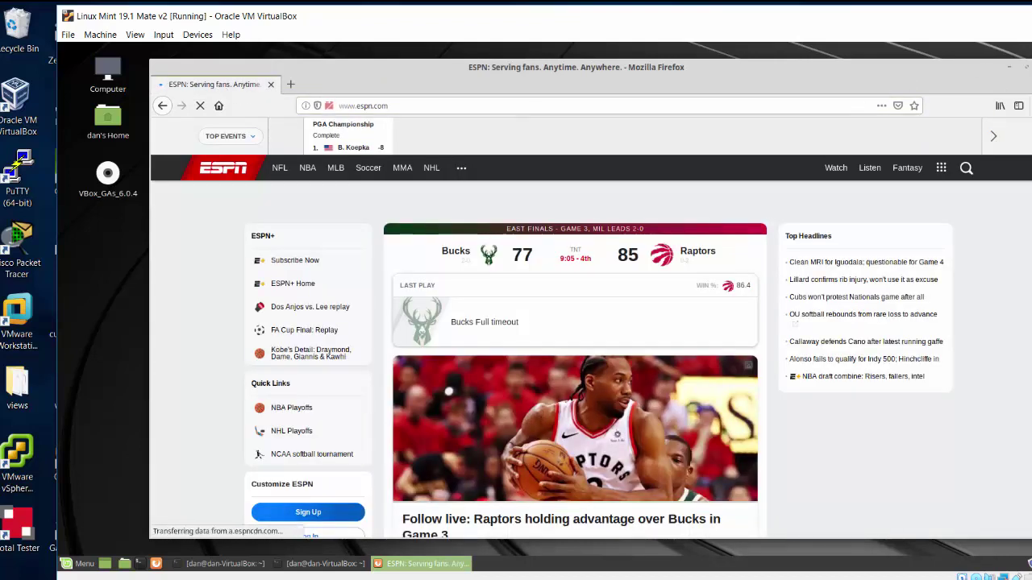
Open Firefox's network connection settings and select Manual proxy configuration
left_click(1018, 105)
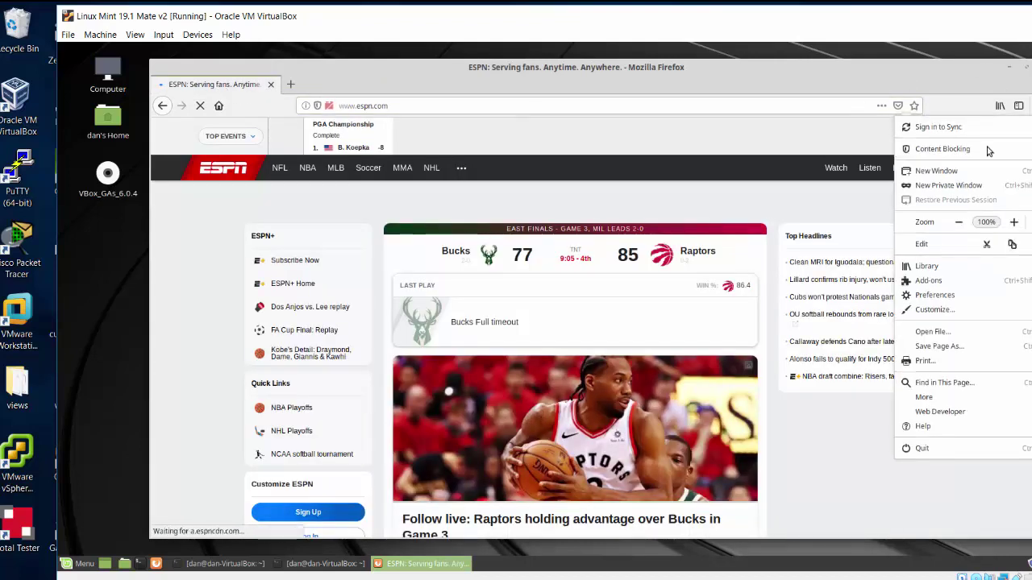
left_click(939, 296)
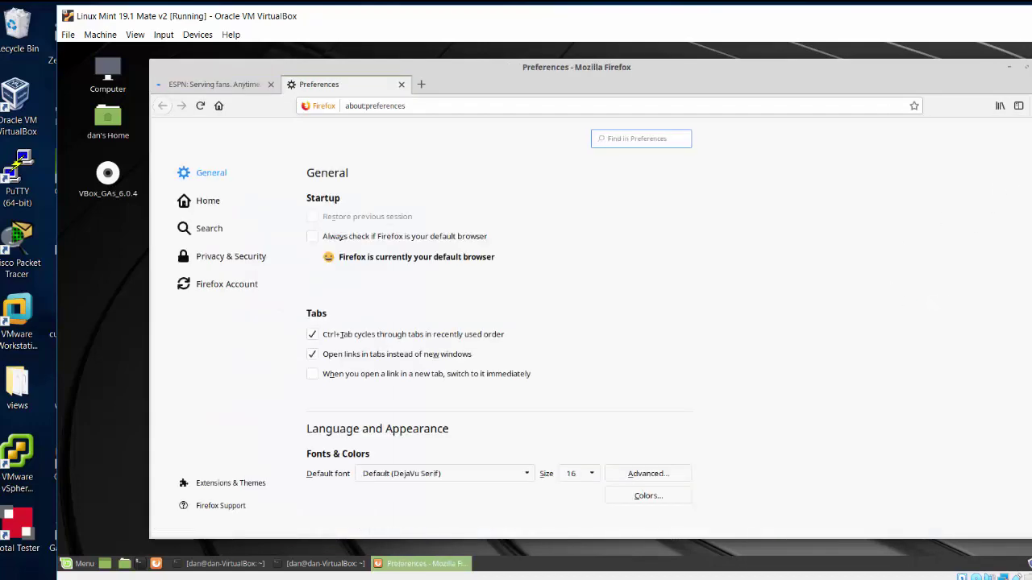
scroll(1020, 330, "down", 10)
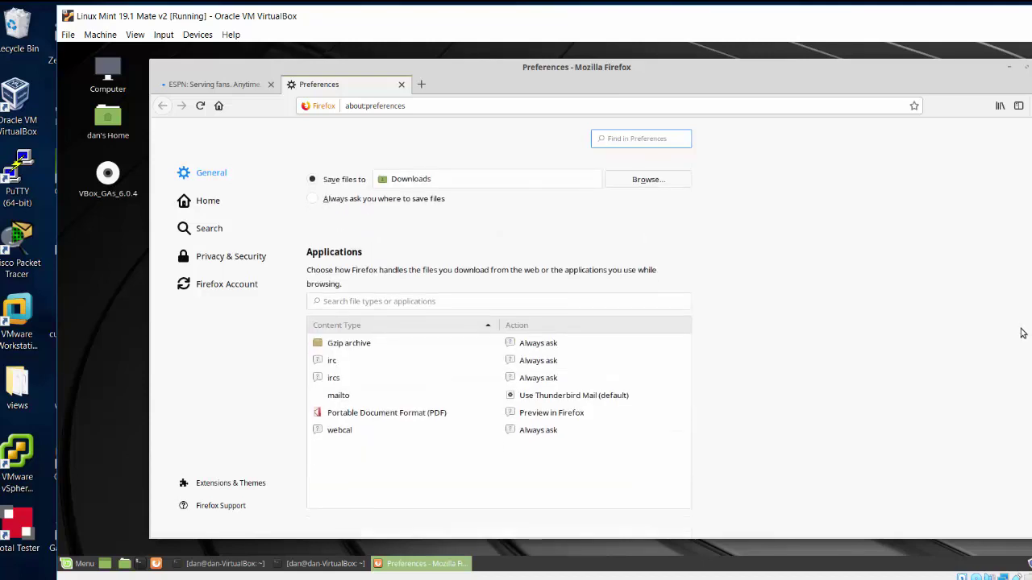
scroll(1009, 403, "down", 8)
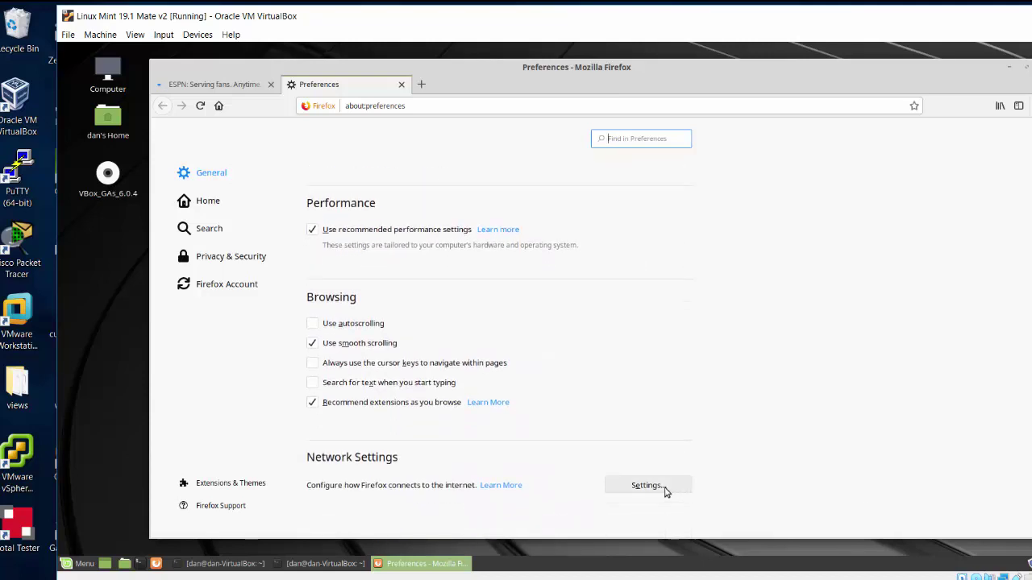
left_click(666, 491)
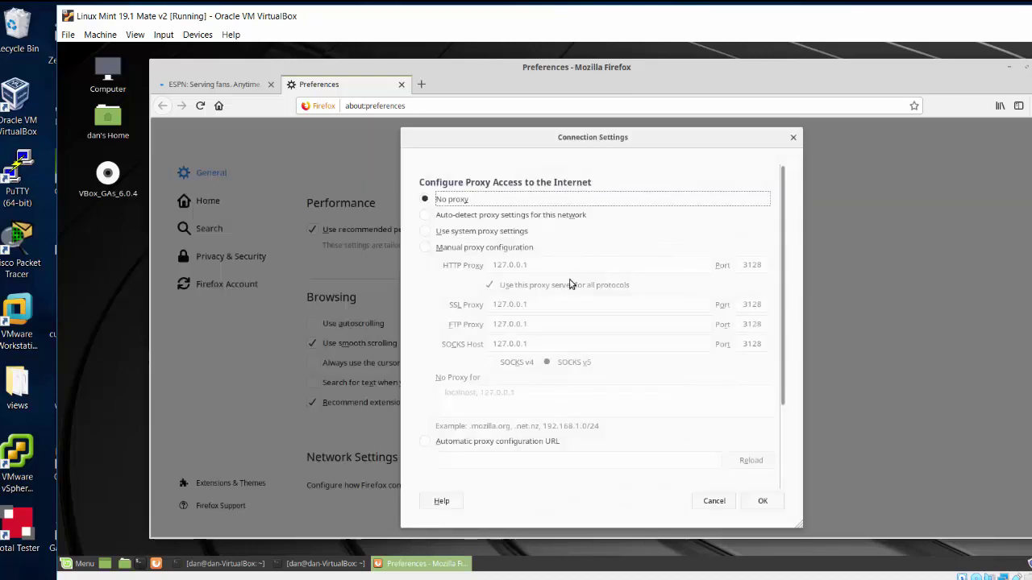
left_click(425, 232)
left_click(427, 248)
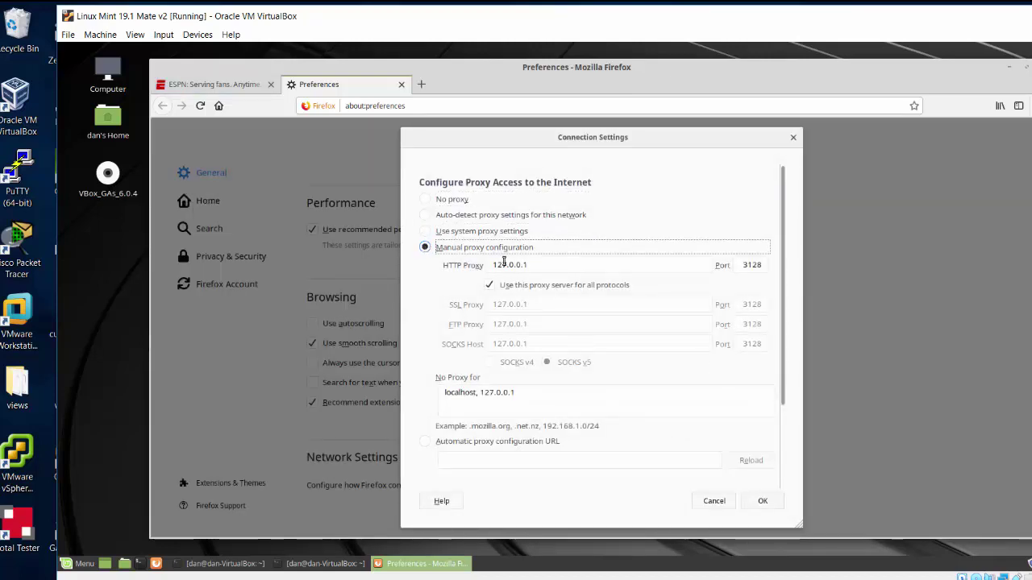
Set the HTTP proxy address to 192.168.0.1, leaving port 3128 and use for all protocols, and confirm the connection settings
left_click(544, 265)
key("BackSpace")
key("BackSpace")
key("BackSpace")
key("BackSpace")
key("BackSpace")
key("BackSpace")
key("BackSpace")
key("BackSpace")
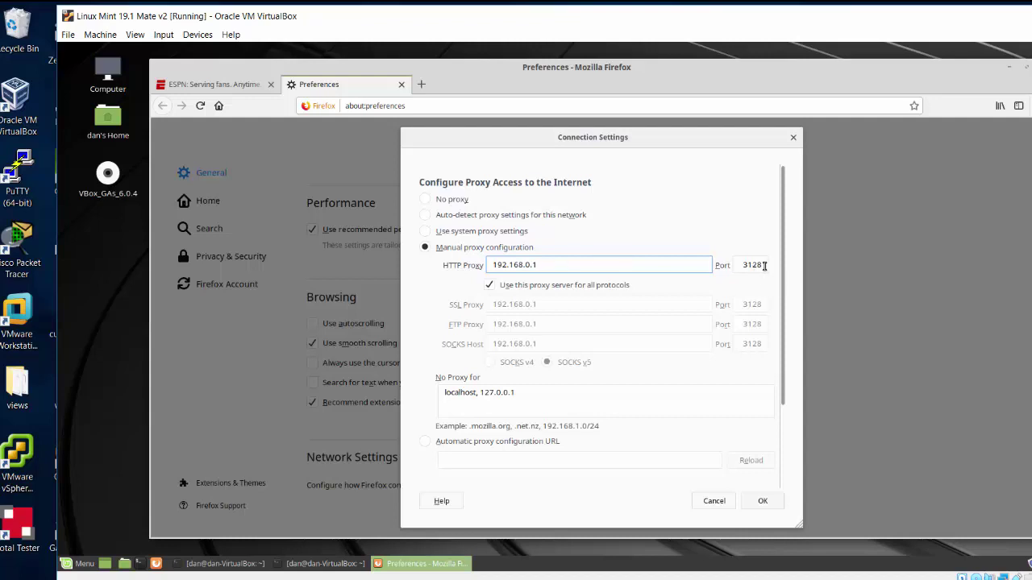
left_click(694, 294)
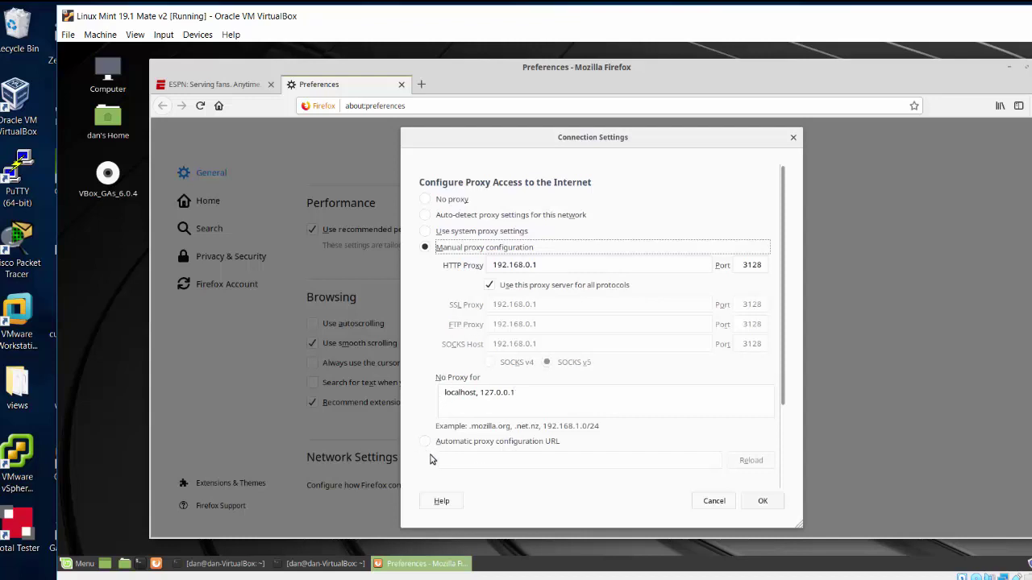
left_click(762, 501)
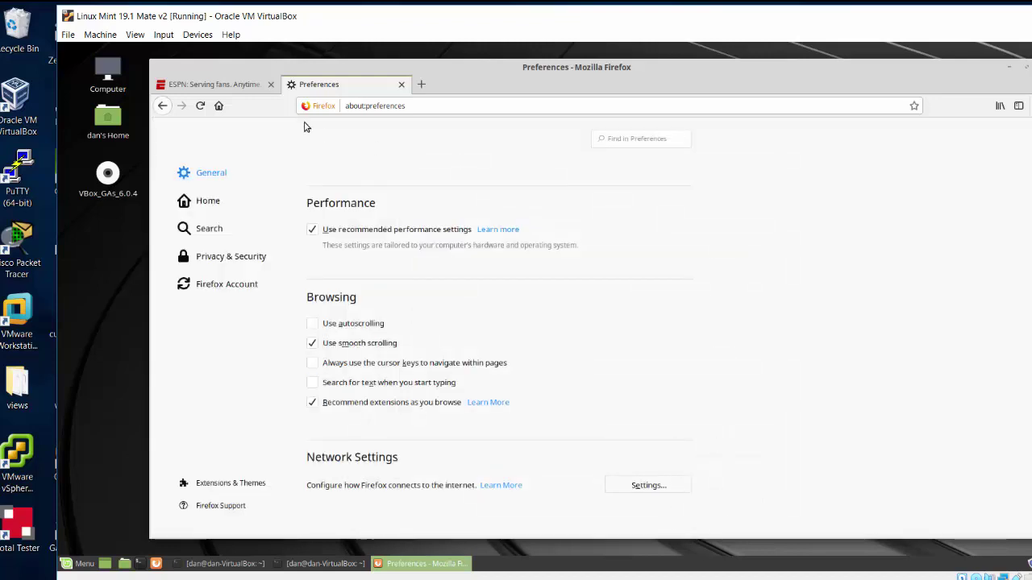
Close the Firefox preferences and reload espn.com to test blocking through the manual proxy
left_click(401, 83)
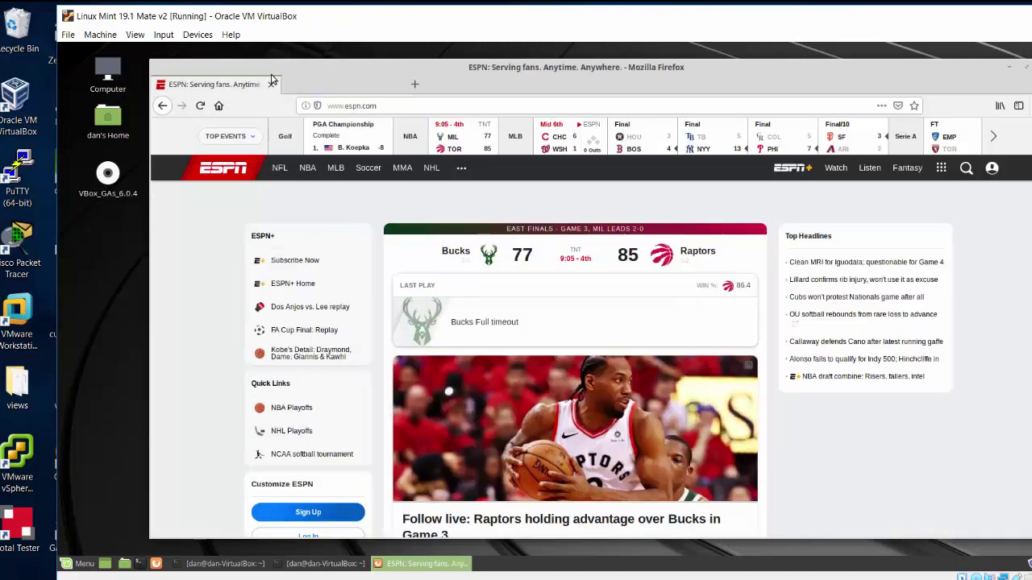
left_click(201, 106)
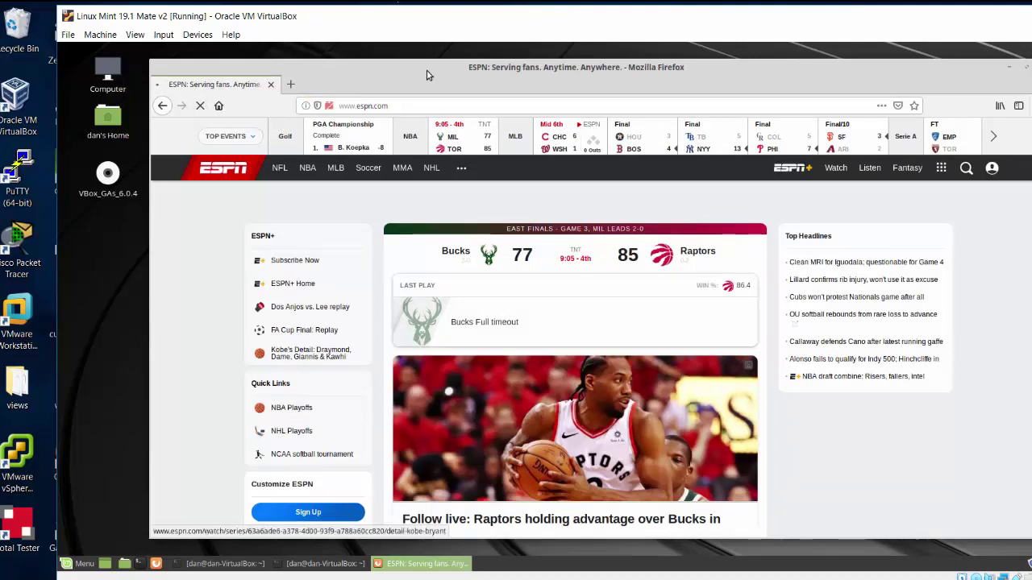
left_click(292, 85)
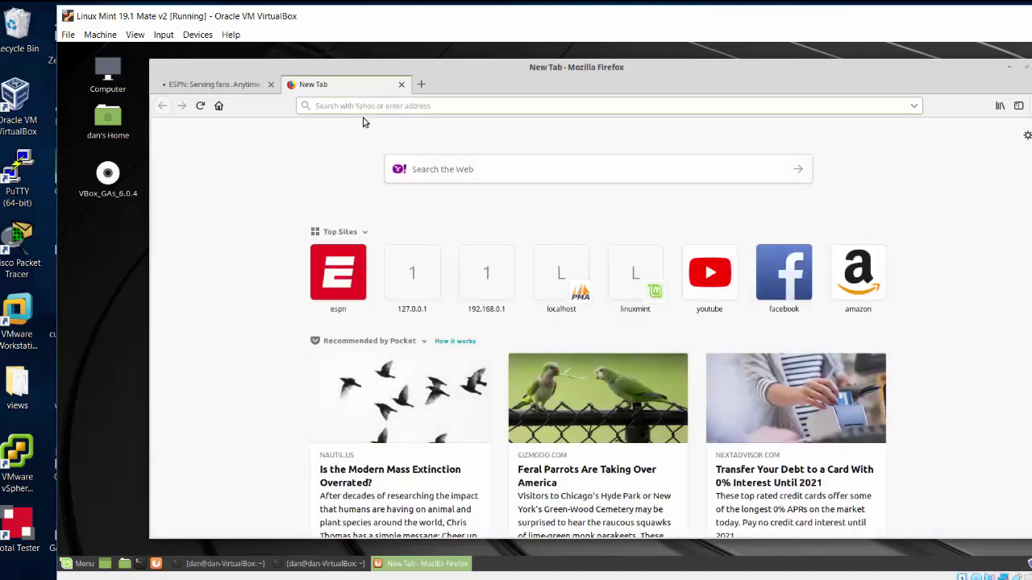
type("192.168.0.1:10443/")
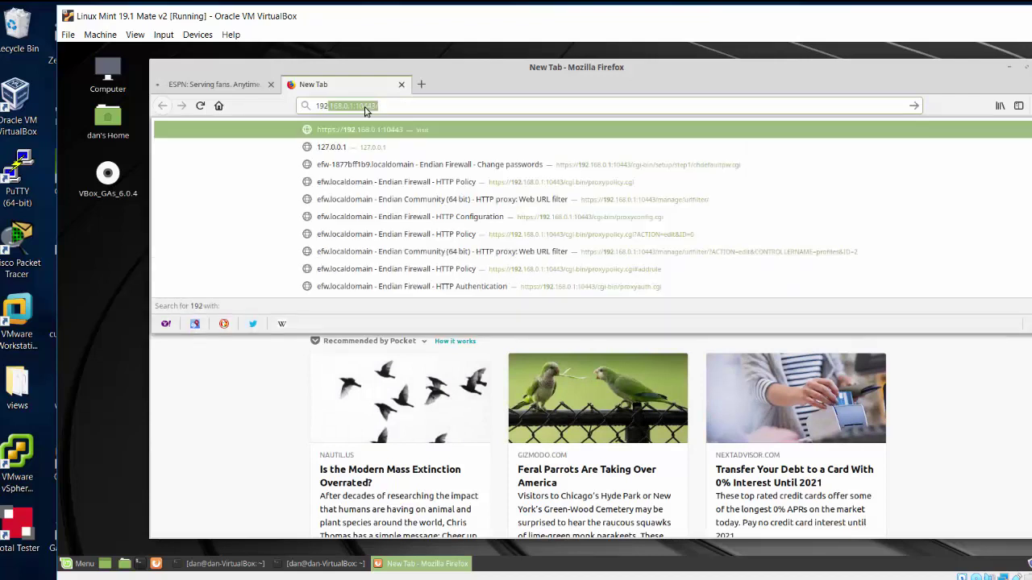
key("Return")
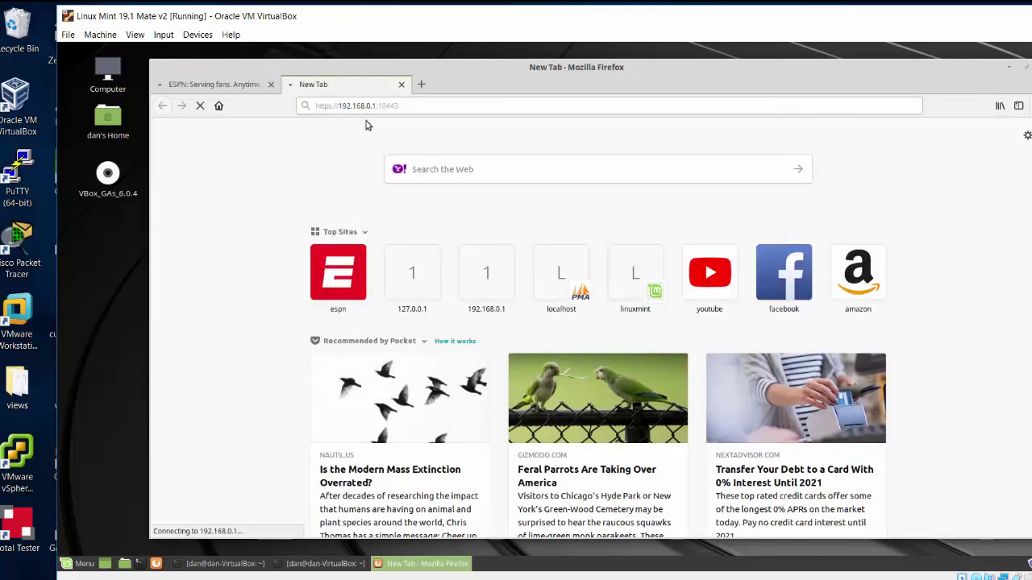
left_click(413, 106)
left_click(225, 85)
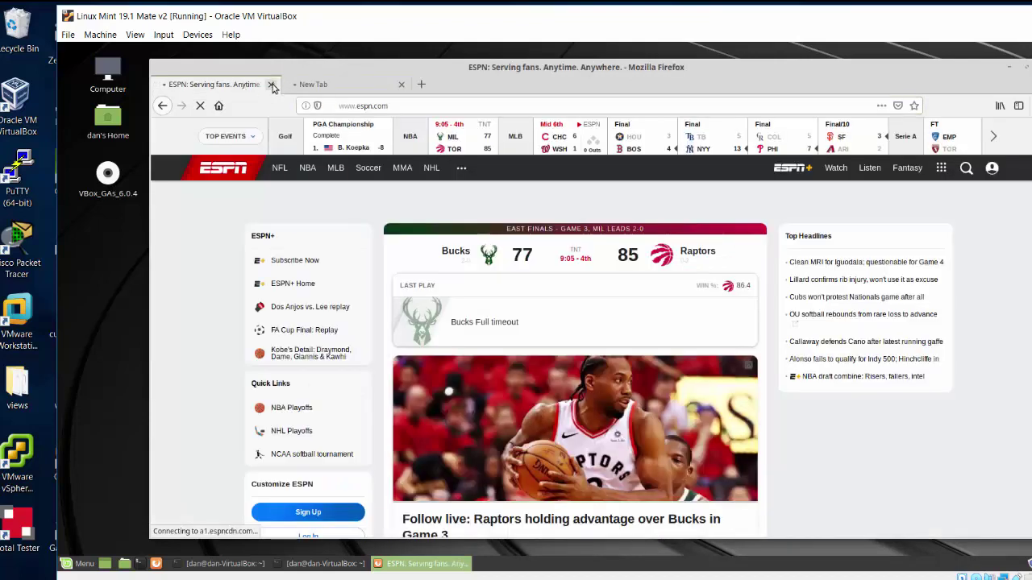
left_click(271, 85)
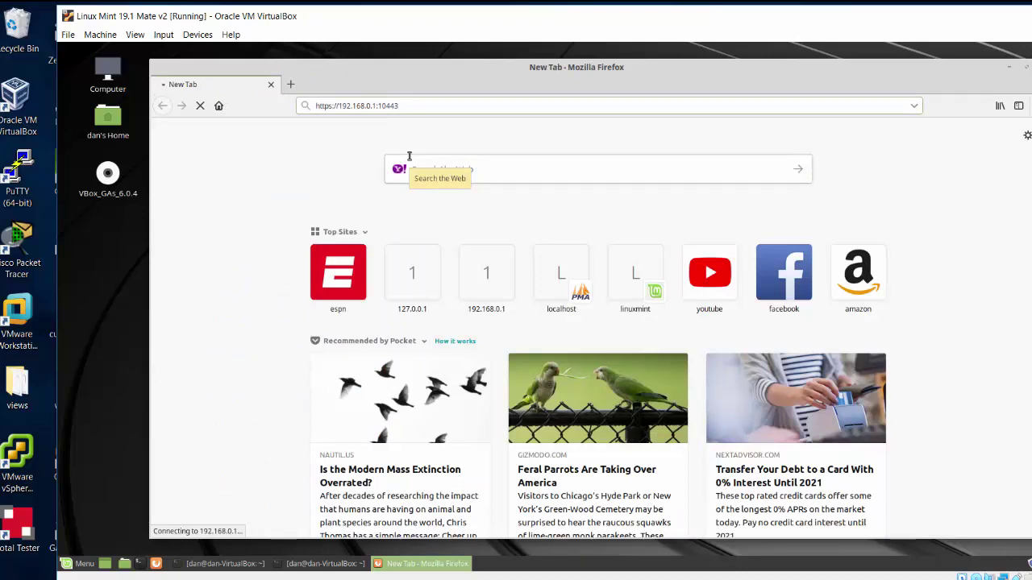
Set Firefox's network connection settings to No proxy and confirm the change
left_click(291, 85)
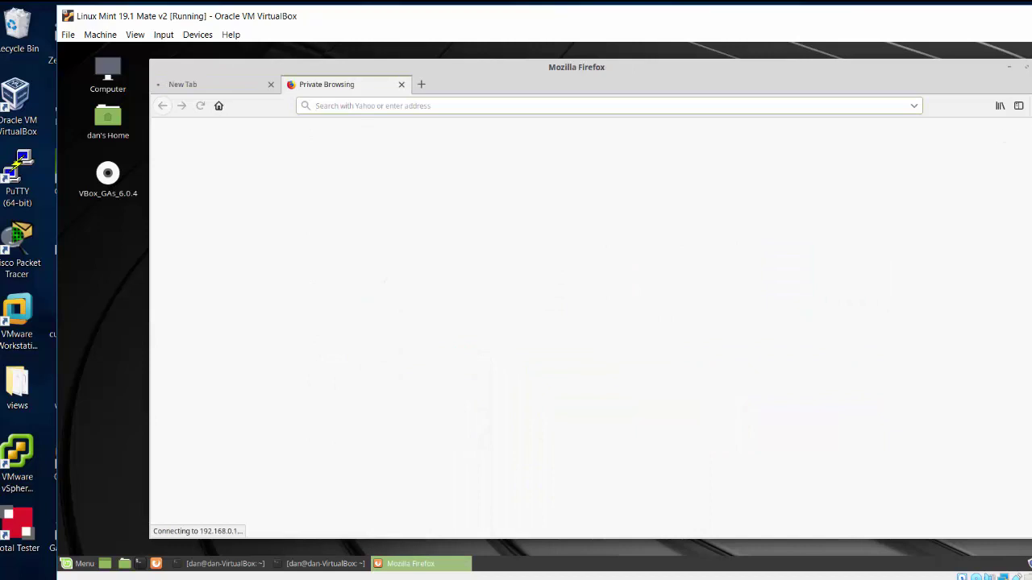
left_click(1030, 106)
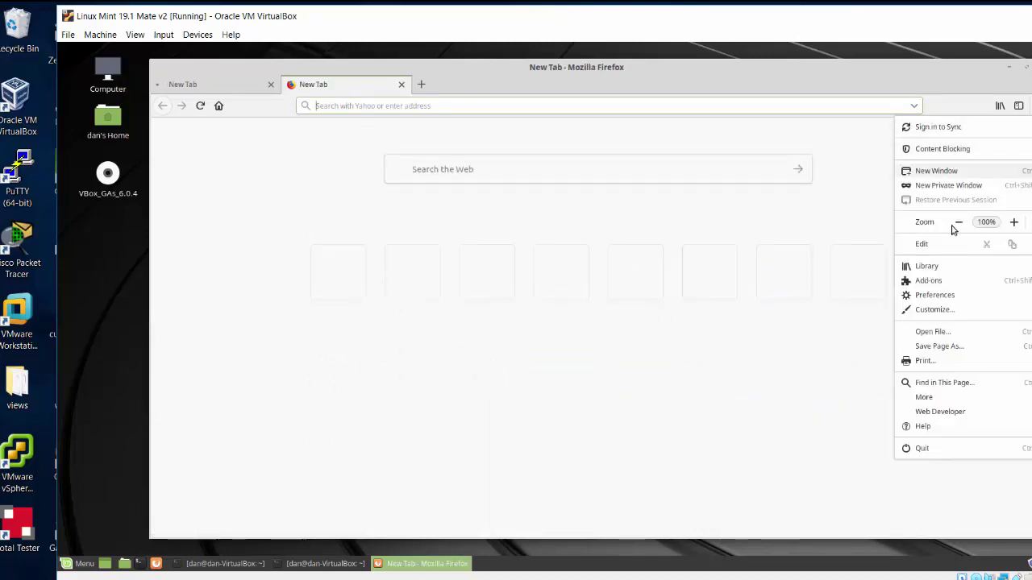
left_click(941, 292)
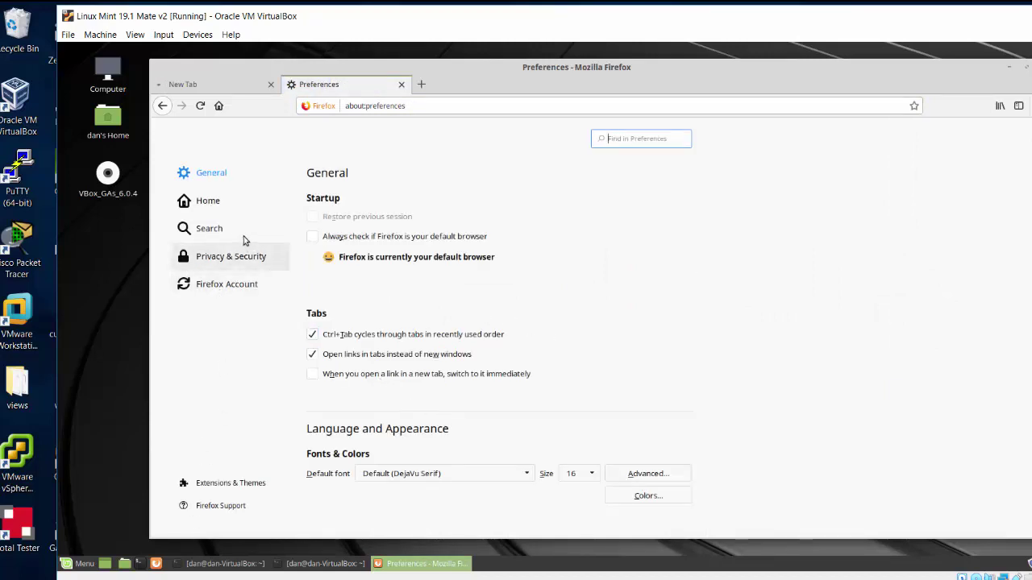
left_click(240, 260)
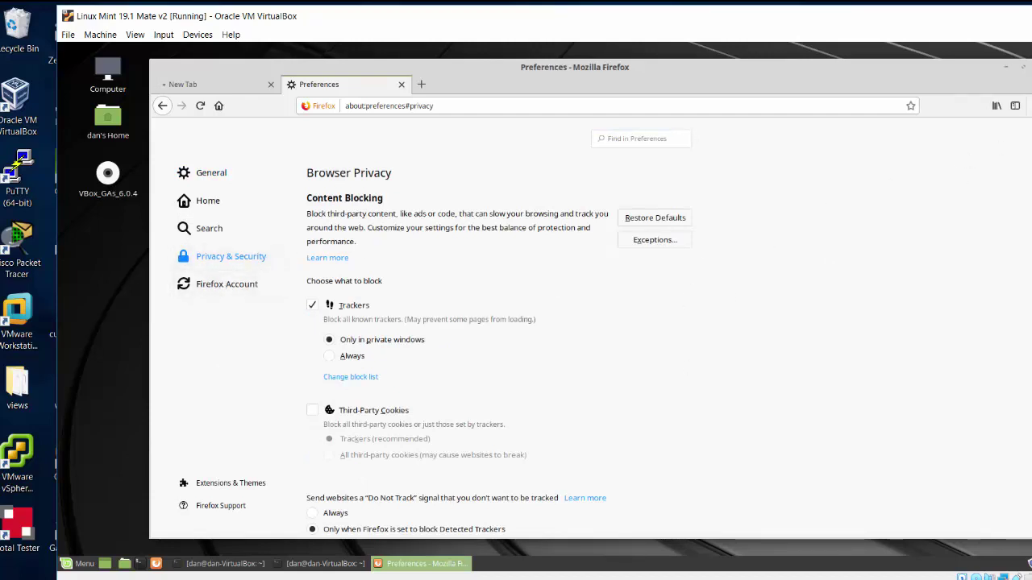
left_click(231, 173)
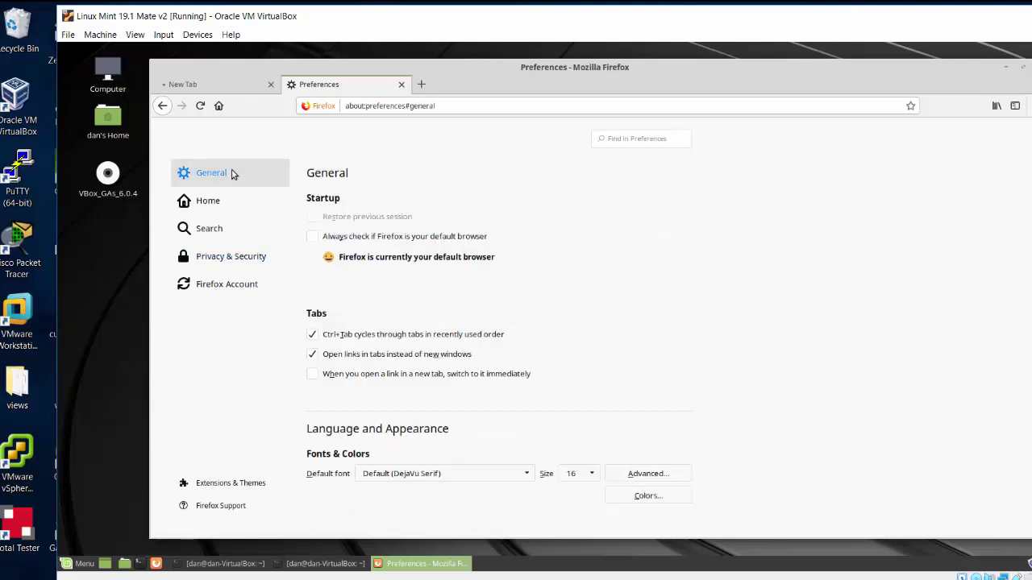
scroll(668, 496, "down", 10)
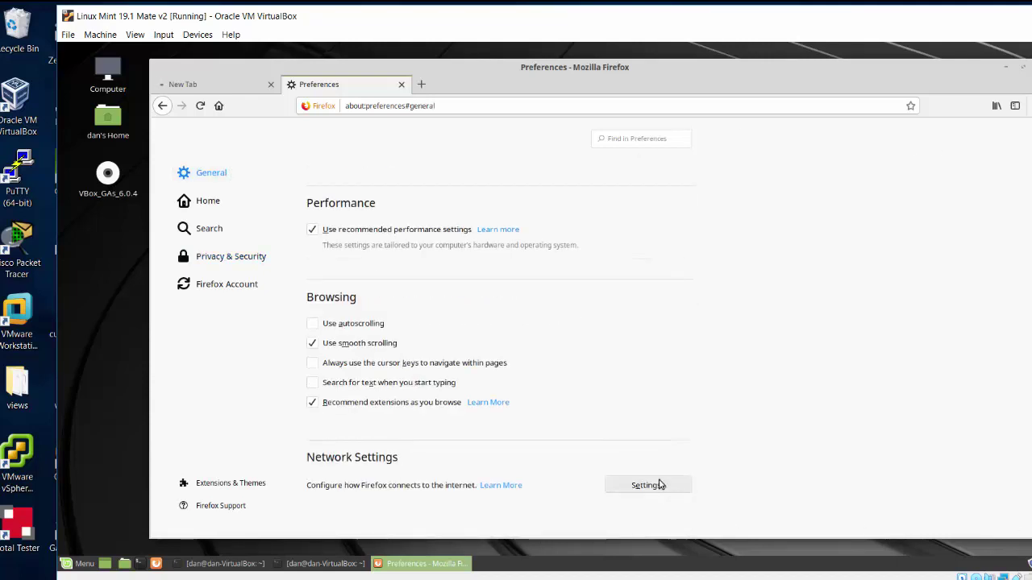
left_click(660, 484)
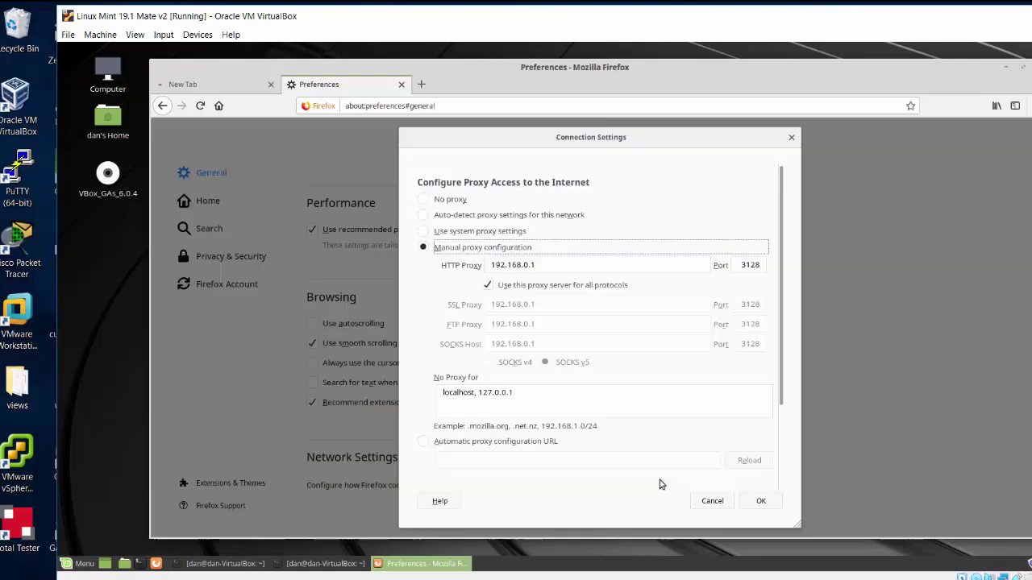
left_click(420, 199)
left_click(771, 504)
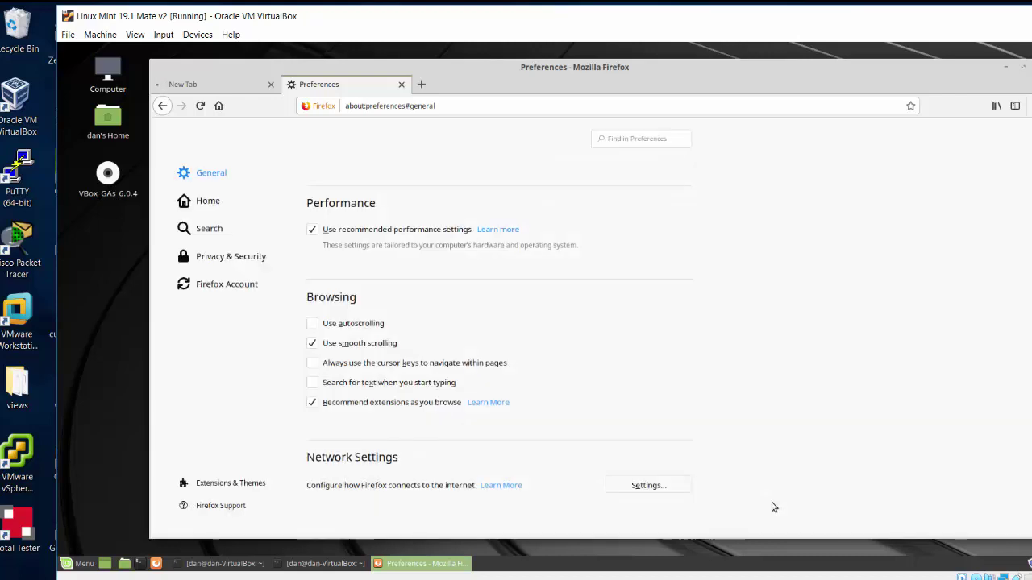
left_click(218, 87)
left_click(200, 105)
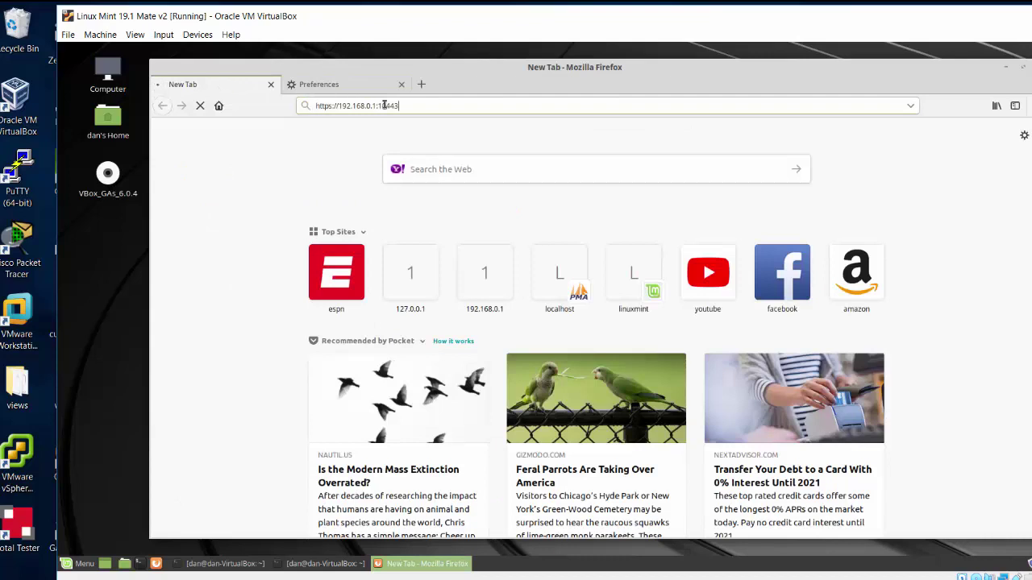
left_click(219, 105)
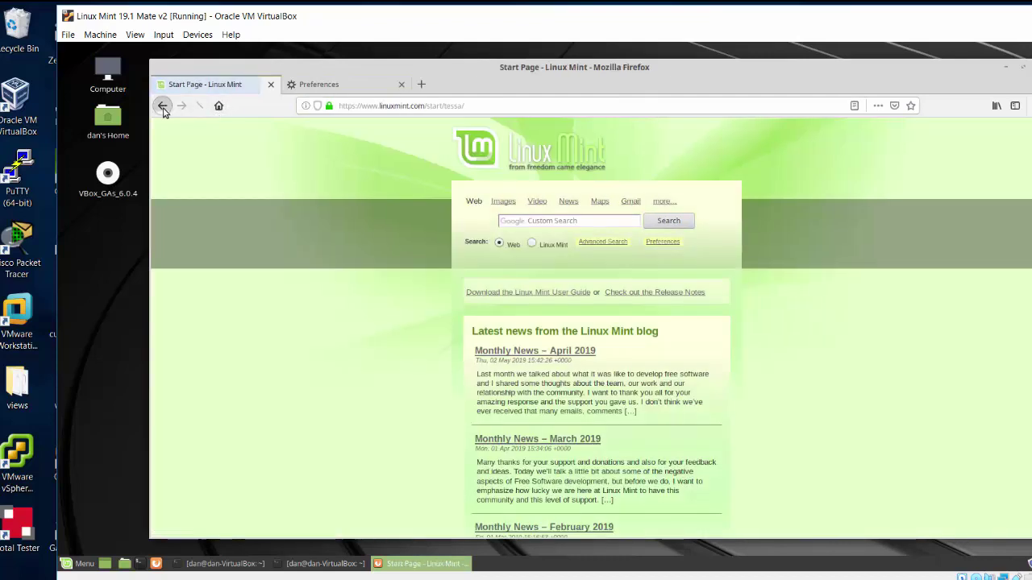
left_click(162, 105)
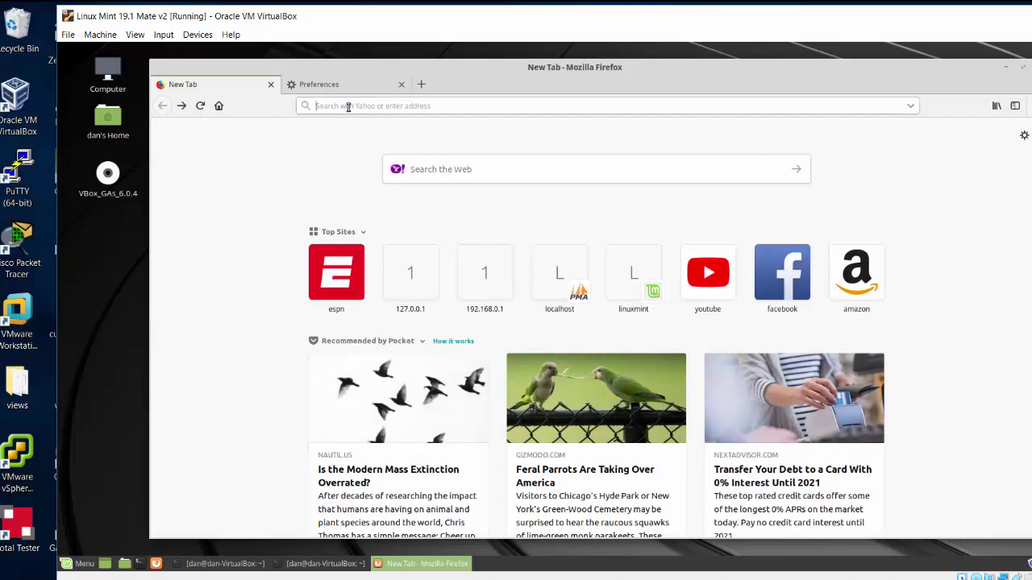
type("192")
key("Return")
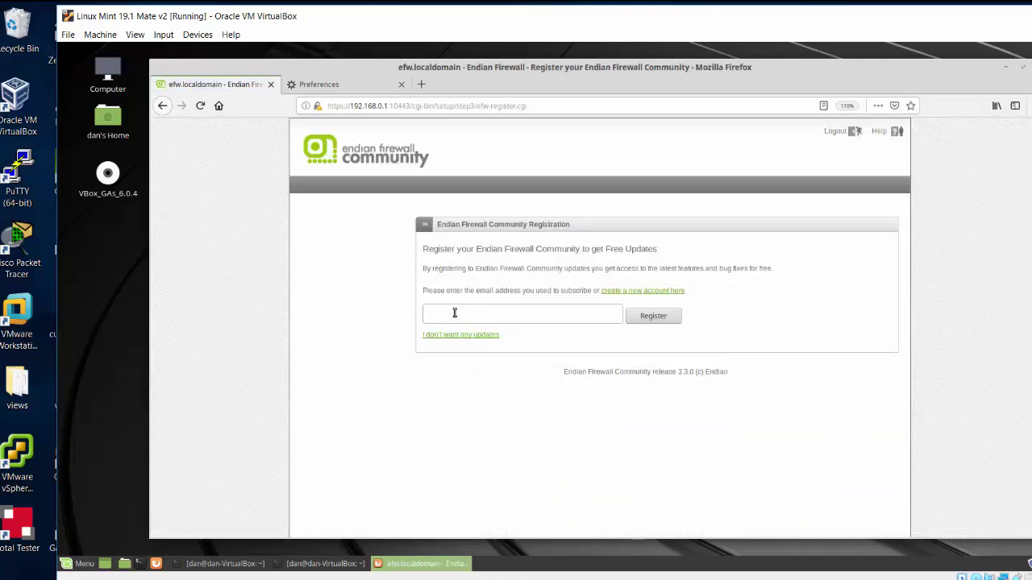
Decline the community registration updates and log in to the firewall as admin with the account password
left_click(455, 313)
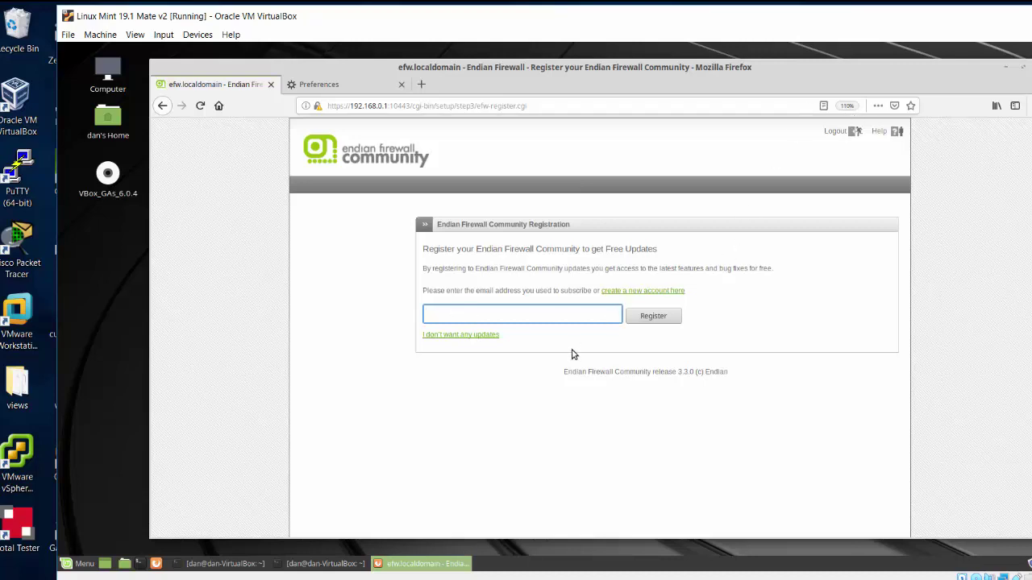
left_click(452, 336)
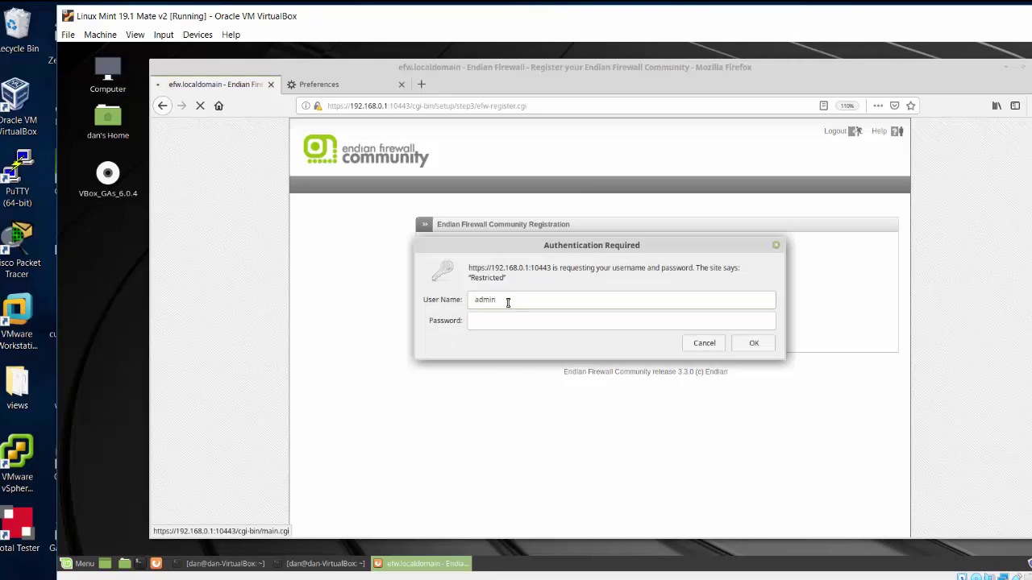
left_click(485, 321)
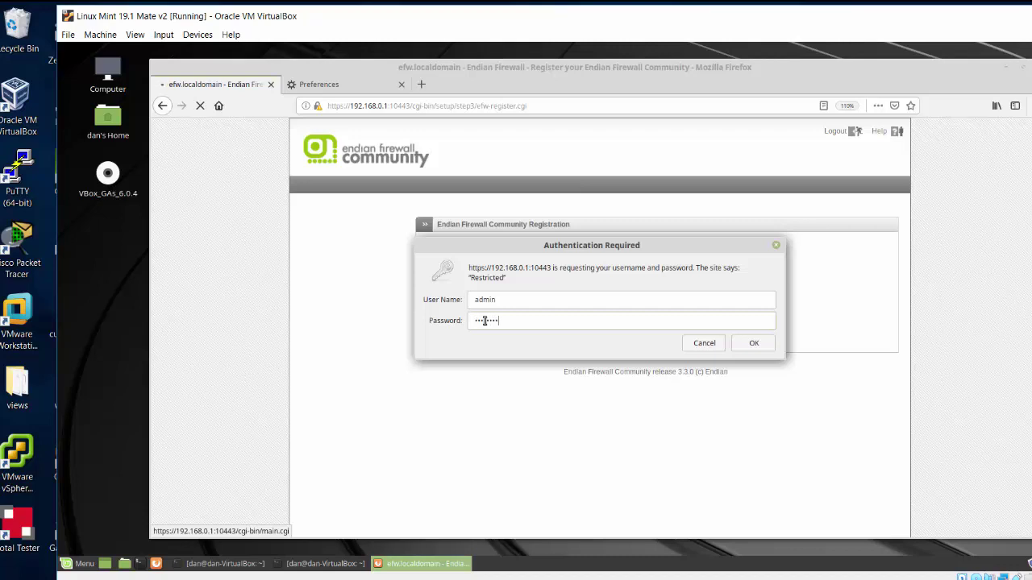
left_click(753, 347)
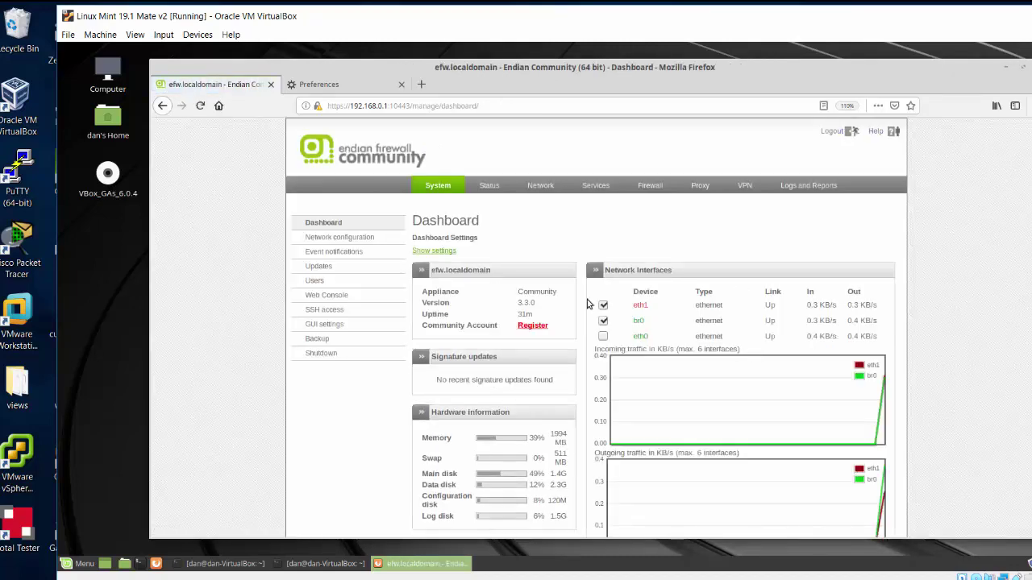
Set the port used by the firewall's HTTP proxy to 3128, then save and apply the proxy configuration
left_click(700, 189)
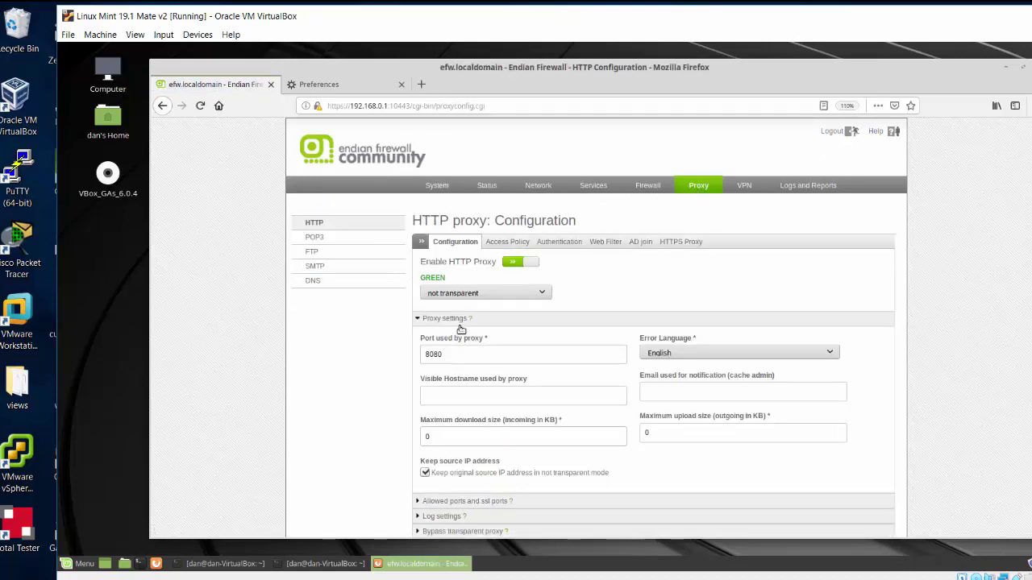
left_click(449, 354)
key("BackSpace")
key("BackSpace")
key("BackSpace")
key("BackSpace")
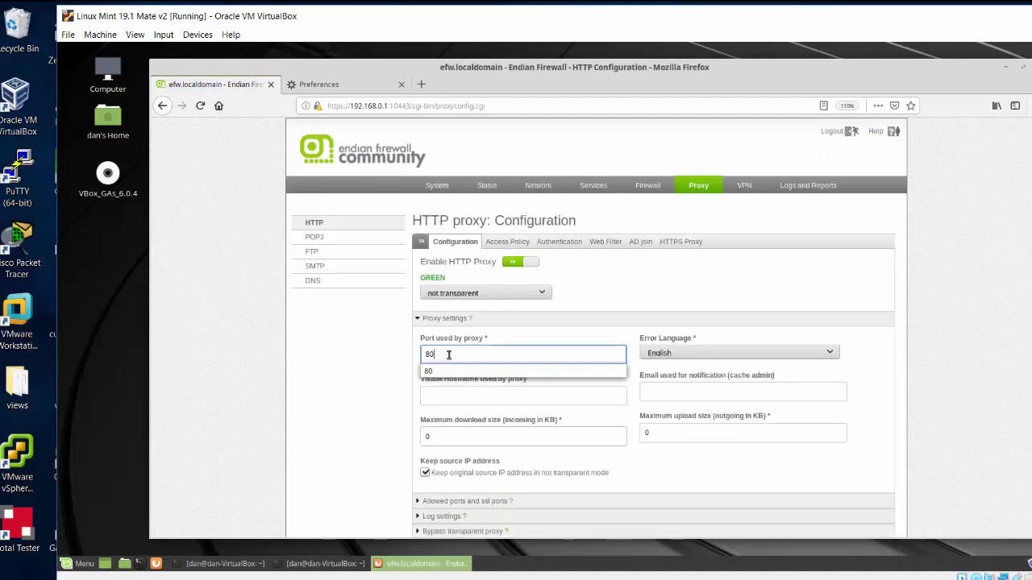
type("3")
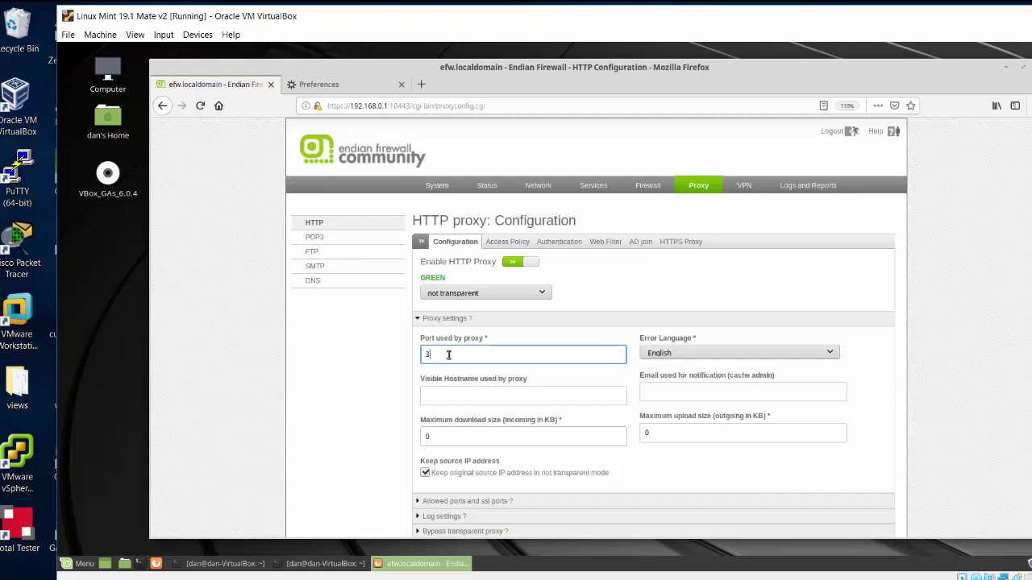
type("128")
scroll(1029, 437, "down", 3)
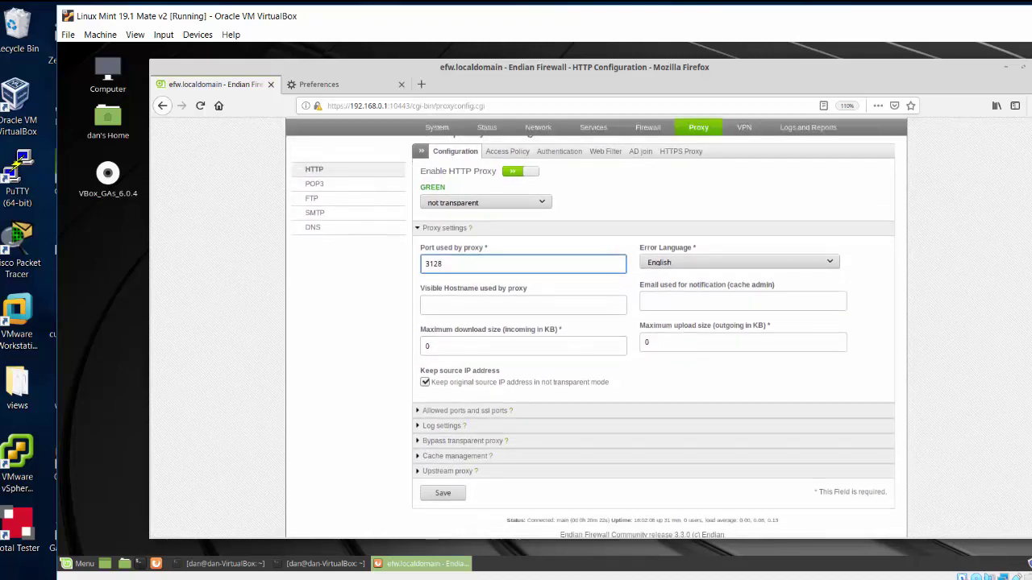
left_click(449, 474)
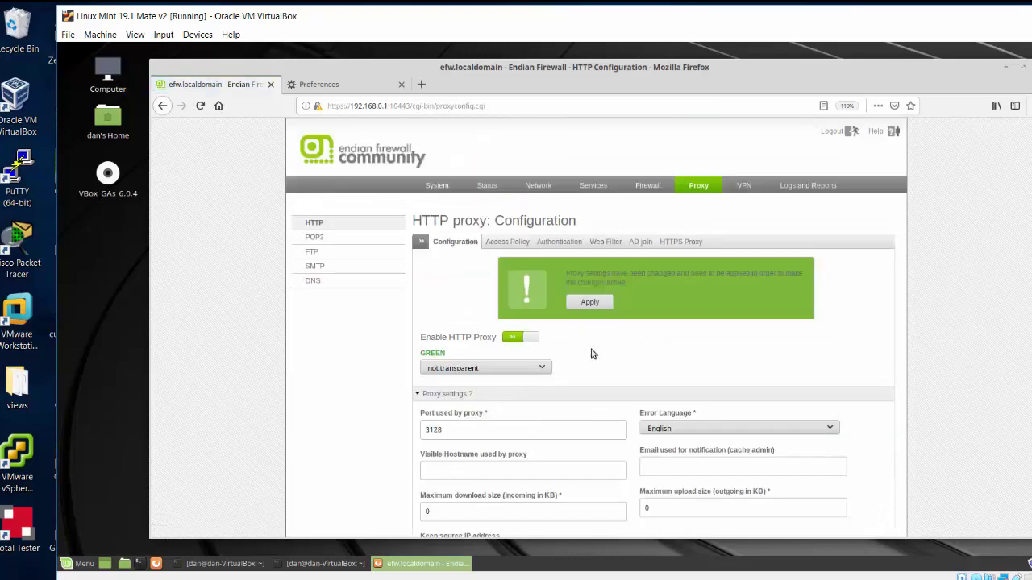
left_click(598, 304)
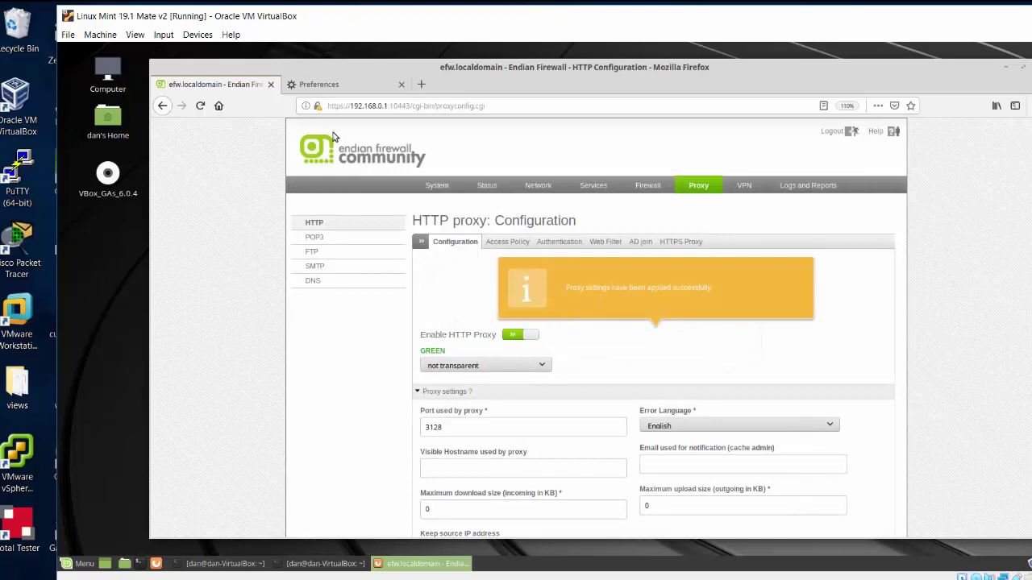
Switch Firefox's connection settings to Manual proxy configuration with 192.168.0.1 port 3128 for all protocols and confirm
left_click(339, 86)
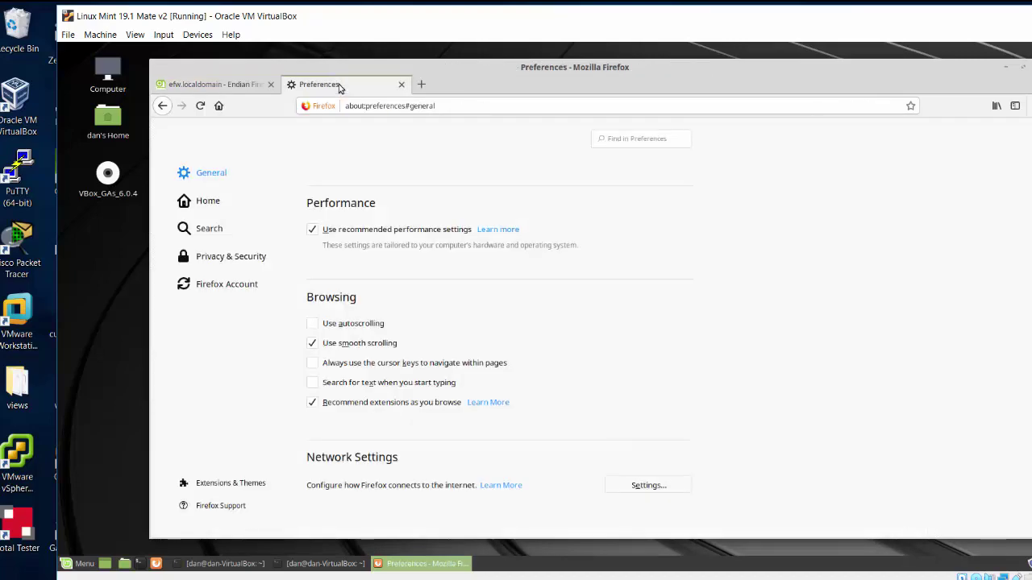
left_click(645, 487)
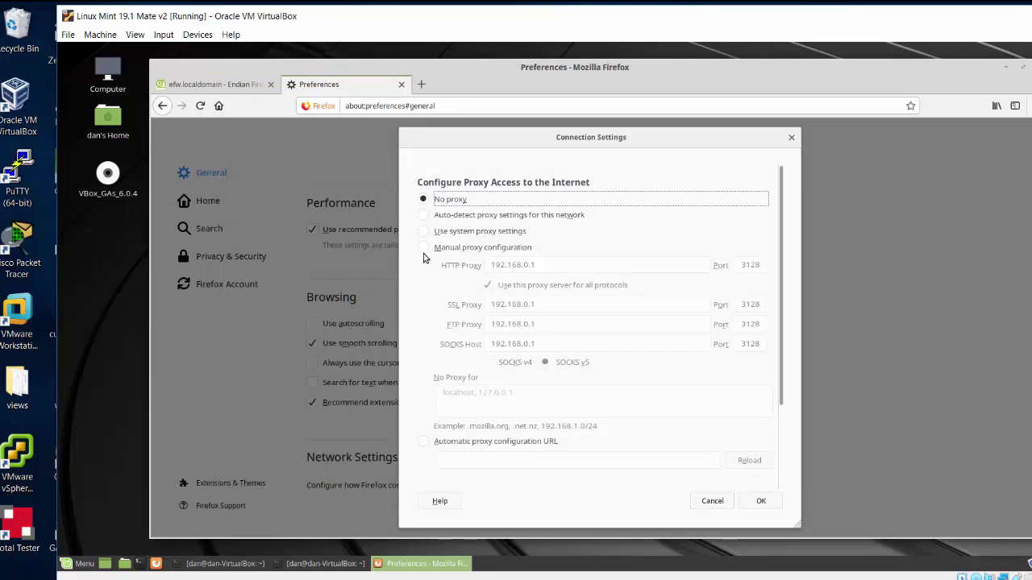
left_click(423, 249)
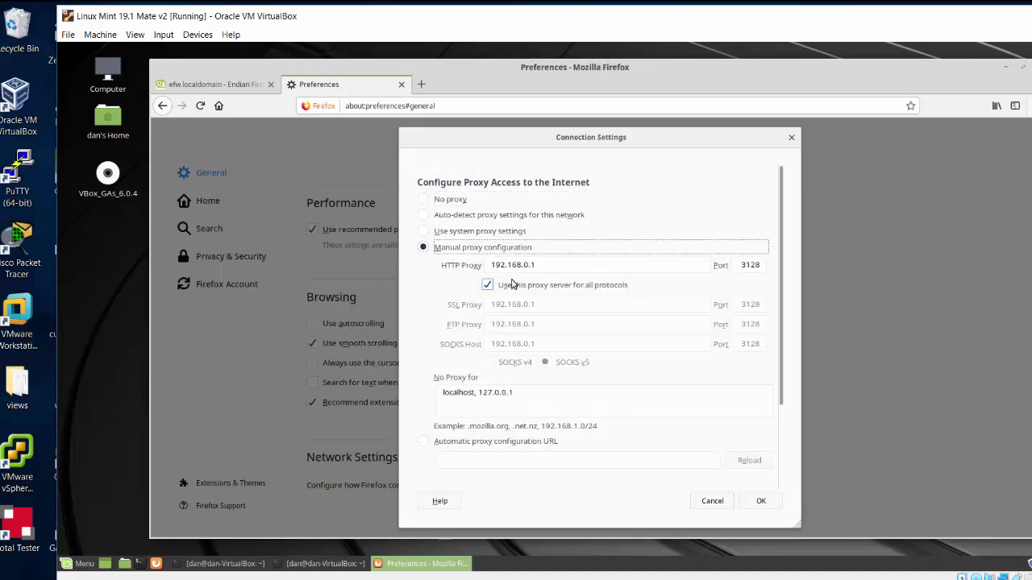
left_click(762, 501)
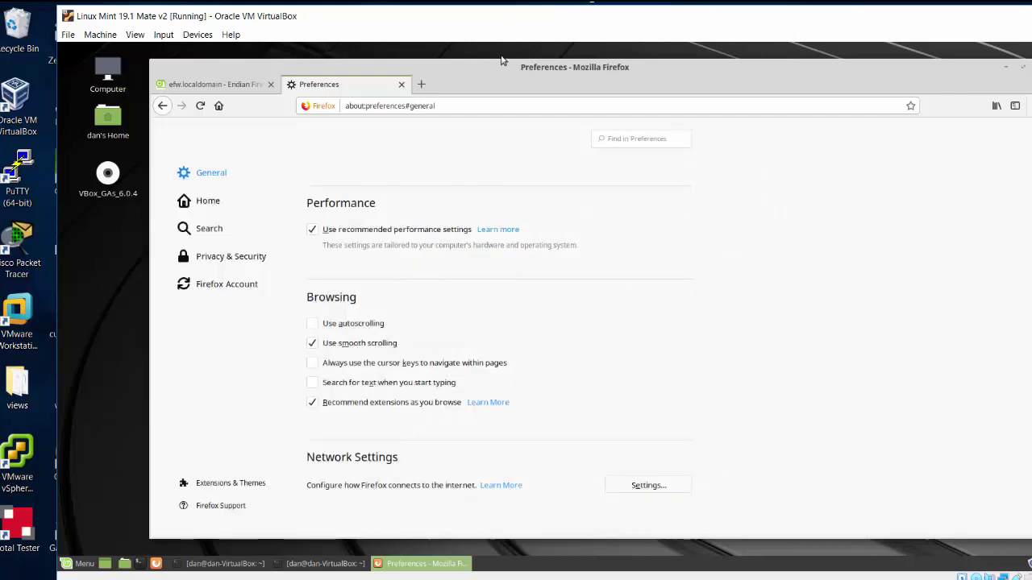
left_click(421, 84)
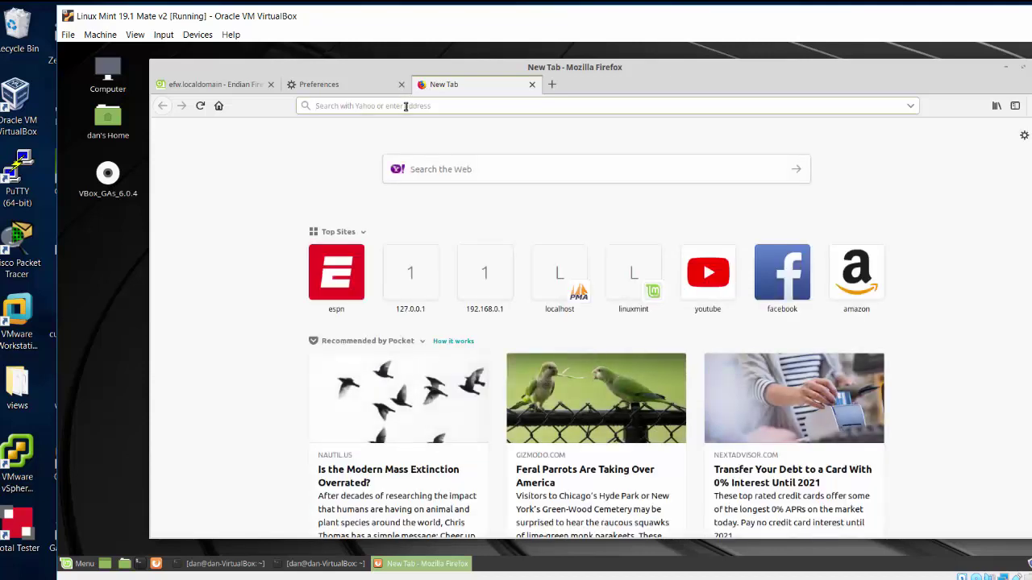
left_click(405, 106)
type("yah")
key("Down")
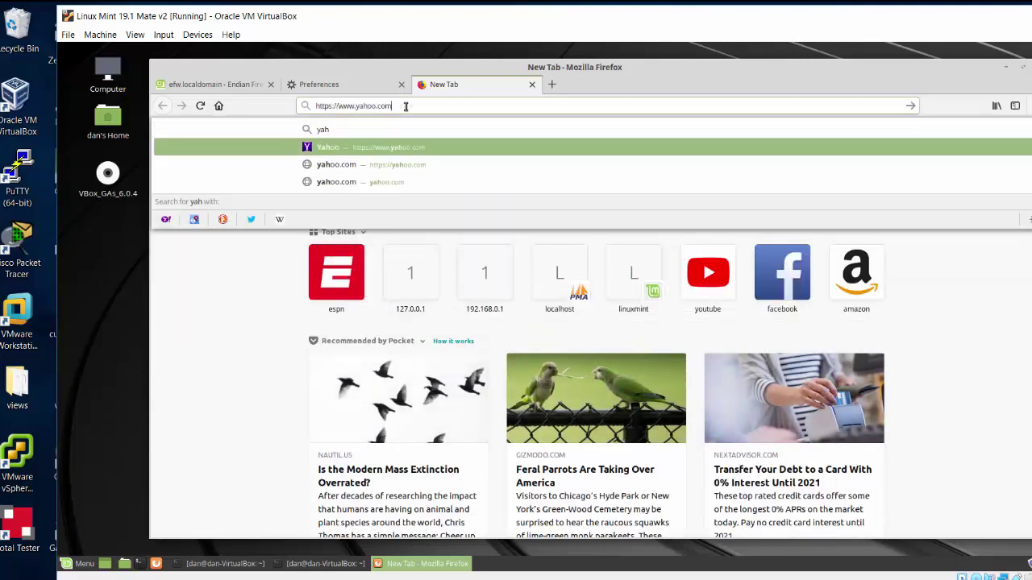
key("Return")
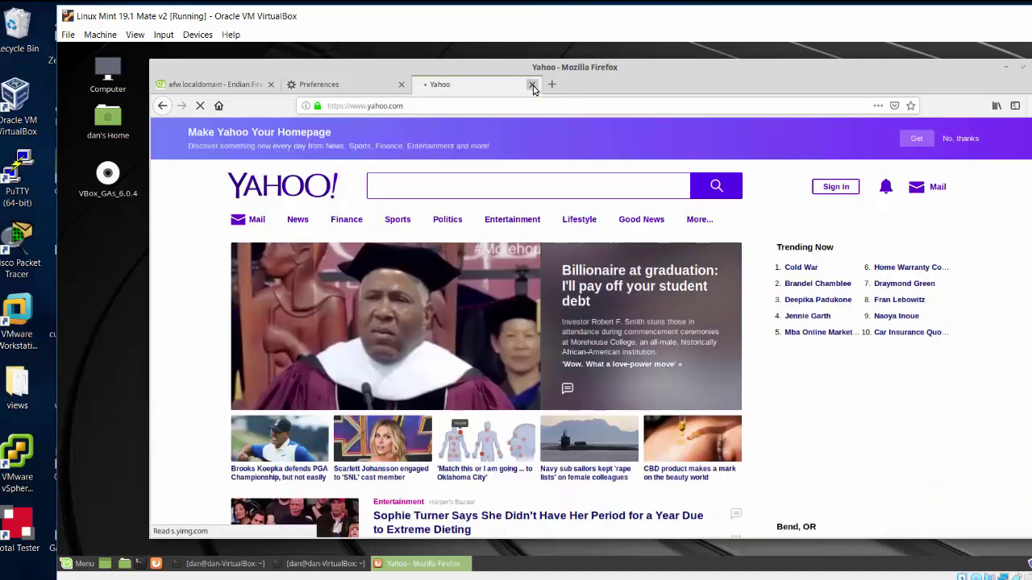
Close the Yahoo page and load espn.com in a new tab to test the block through the manual proxy
left_click(532, 86)
left_click(417, 85)
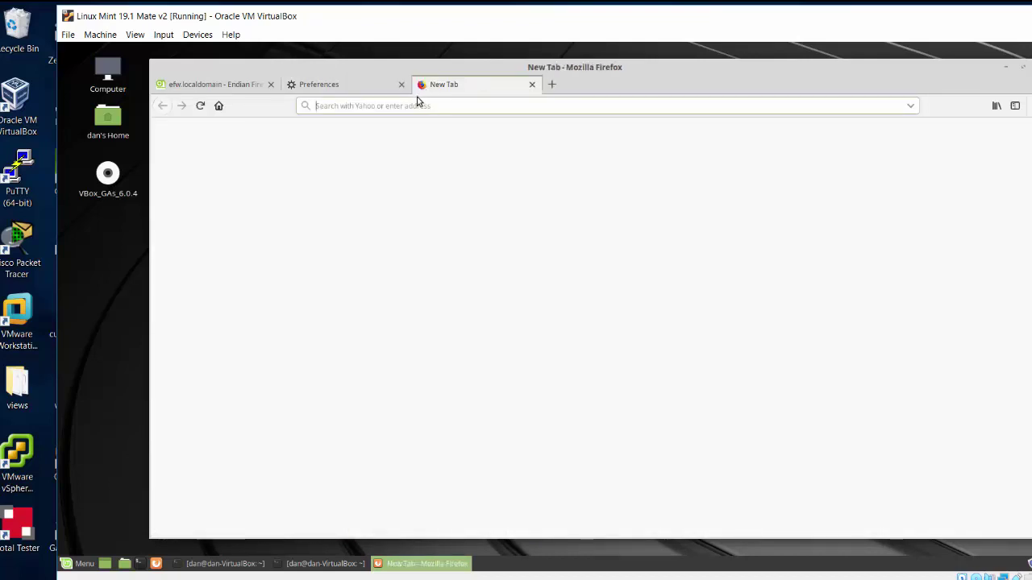
type("espn")
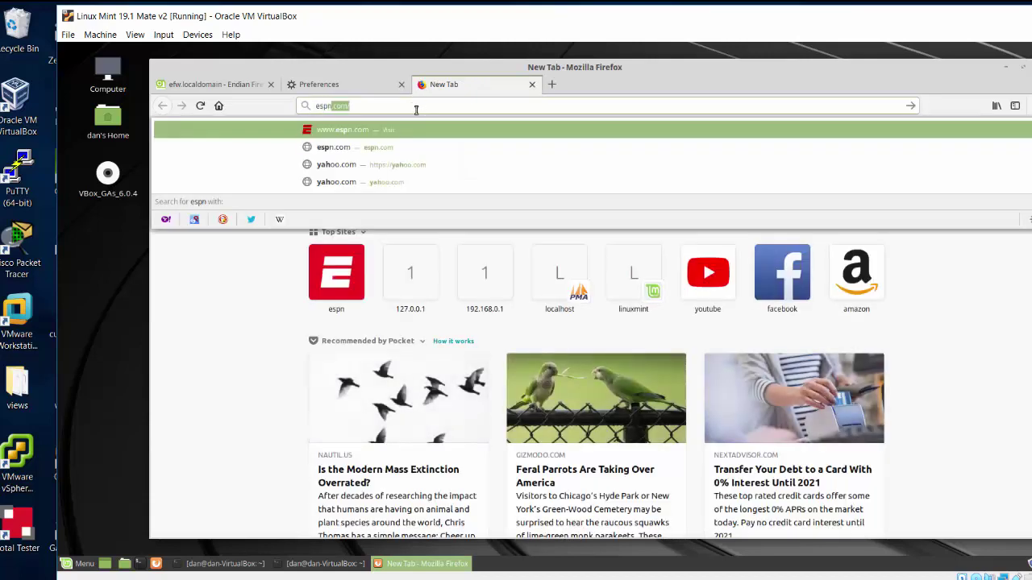
type(".com")
key("Return")
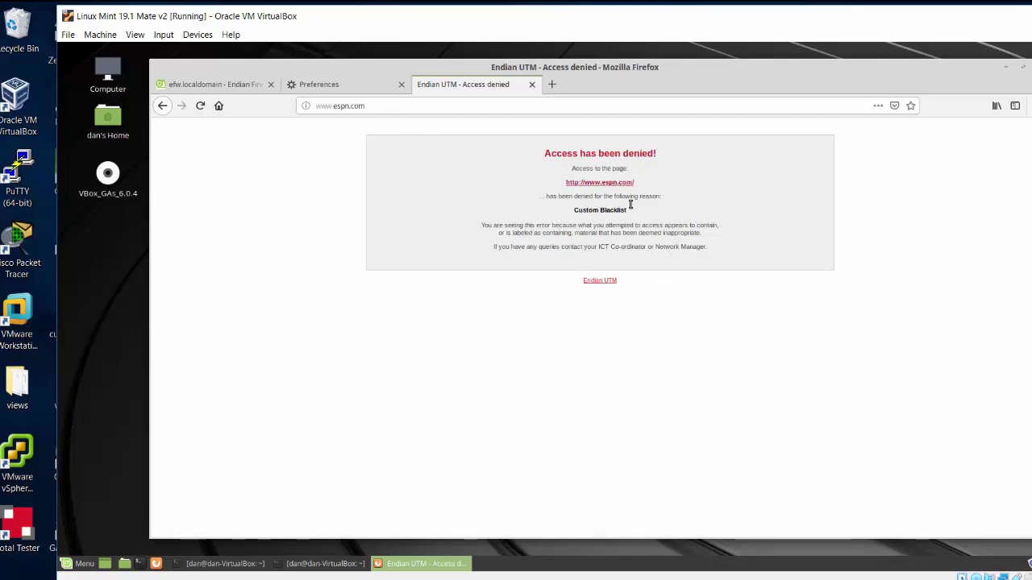
Switch Firefox's connection settings to No proxy and confirm
left_click(316, 87)
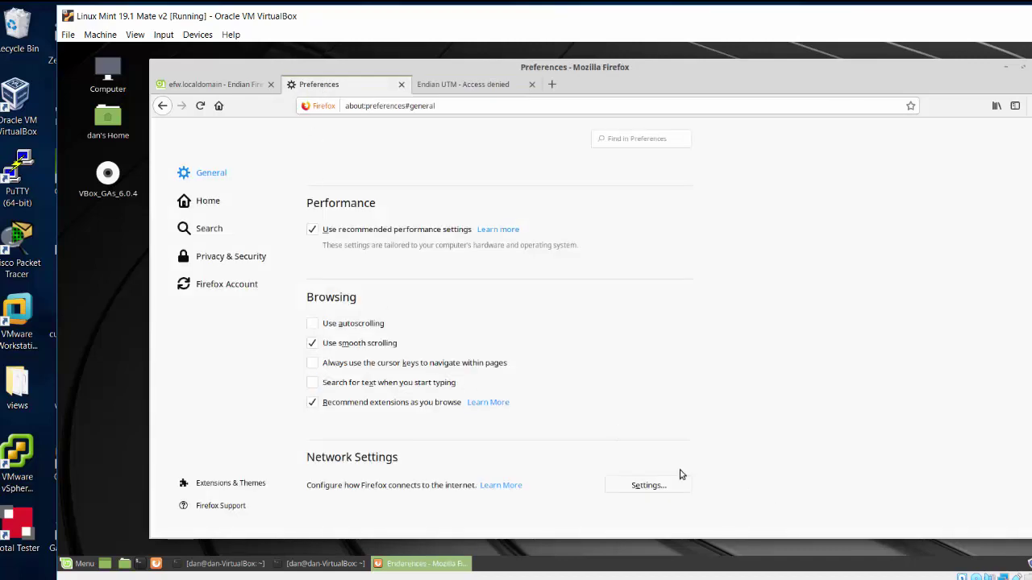
left_click(654, 487)
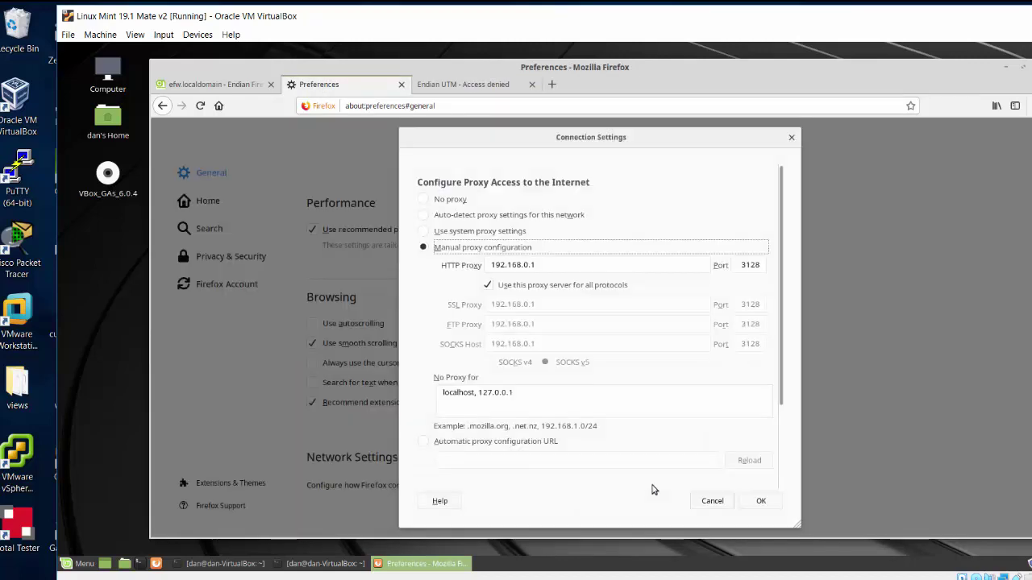
left_click(423, 200)
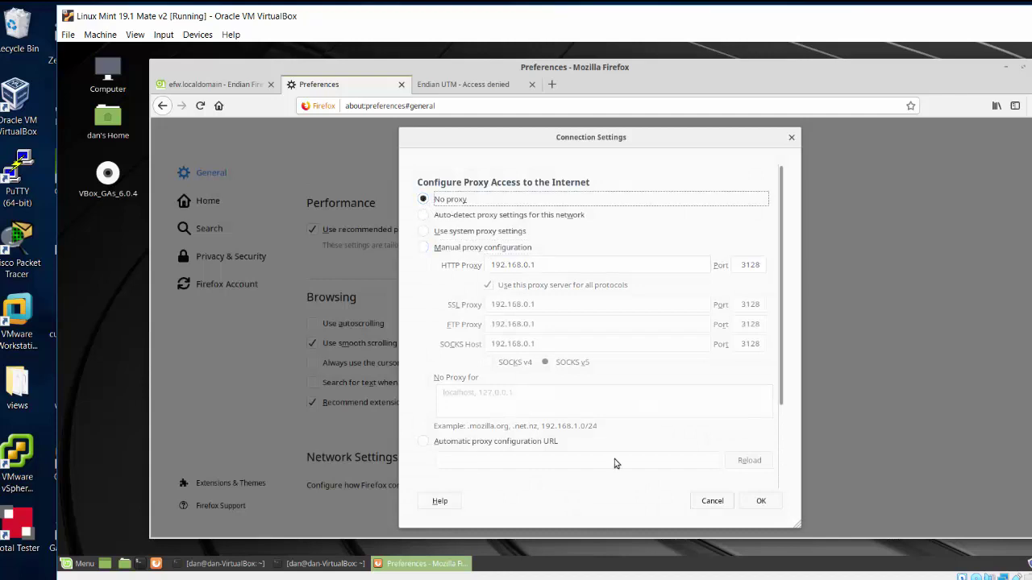
left_click(761, 501)
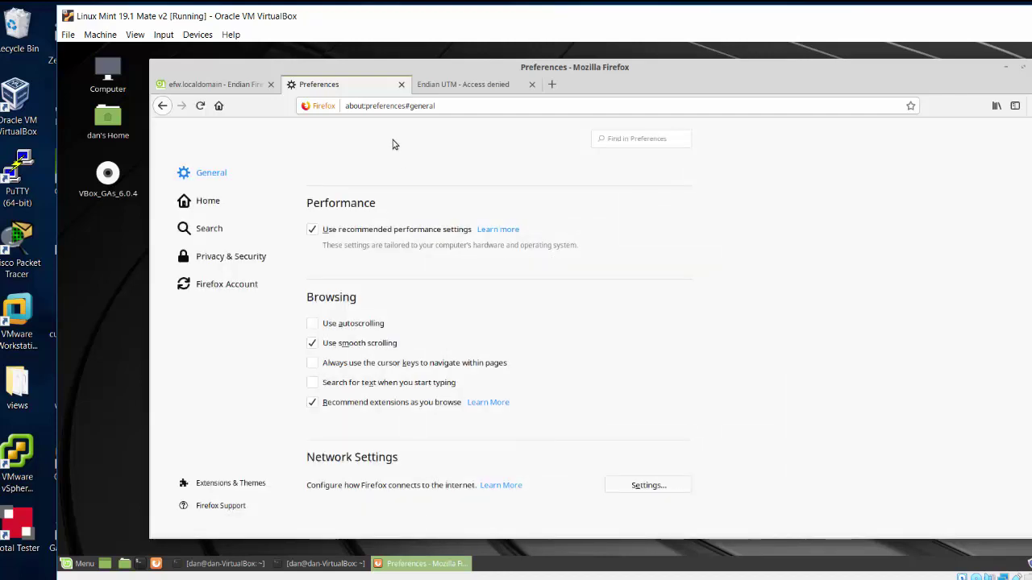
Set the firewall's HTTP proxy to transparent for the GREEN zone, then save and apply the configuration
left_click(219, 90)
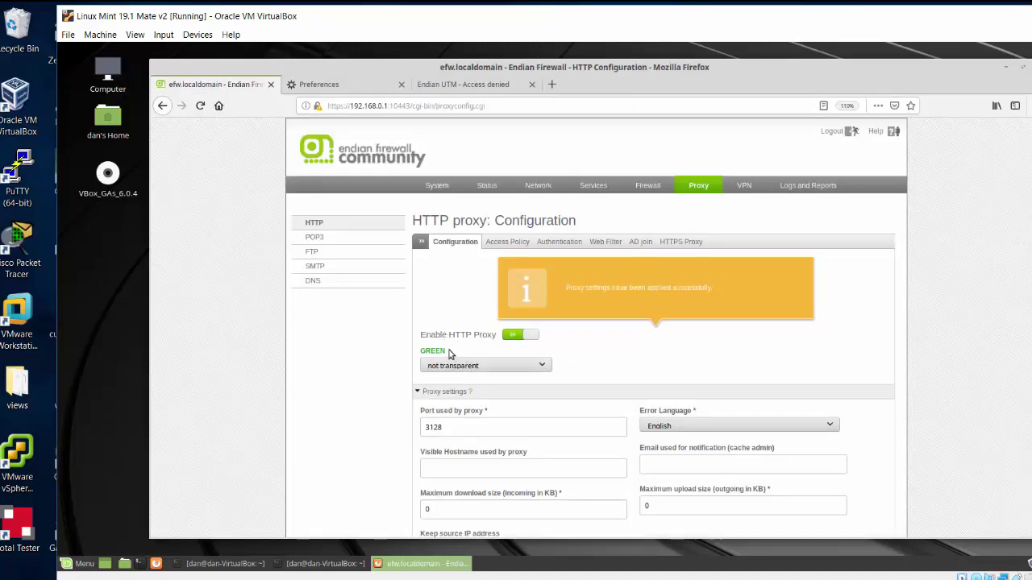
left_click(488, 367)
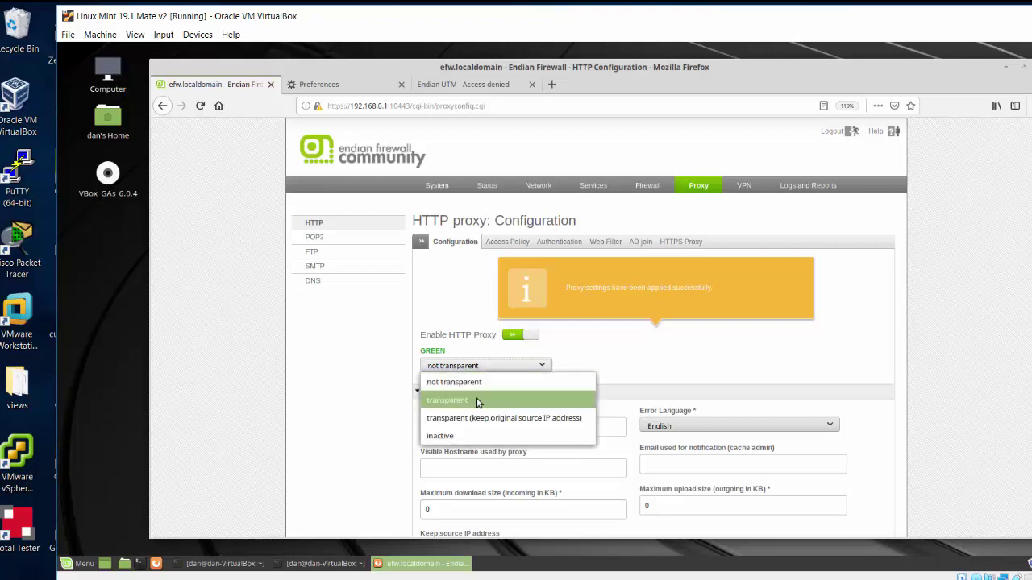
left_click(477, 400)
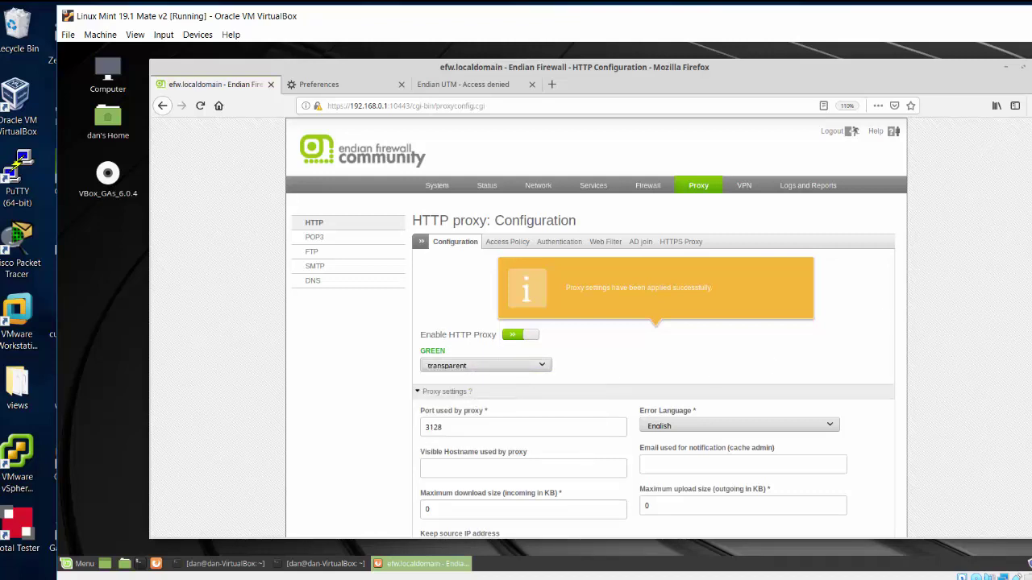
scroll(653, 339, "down", 4)
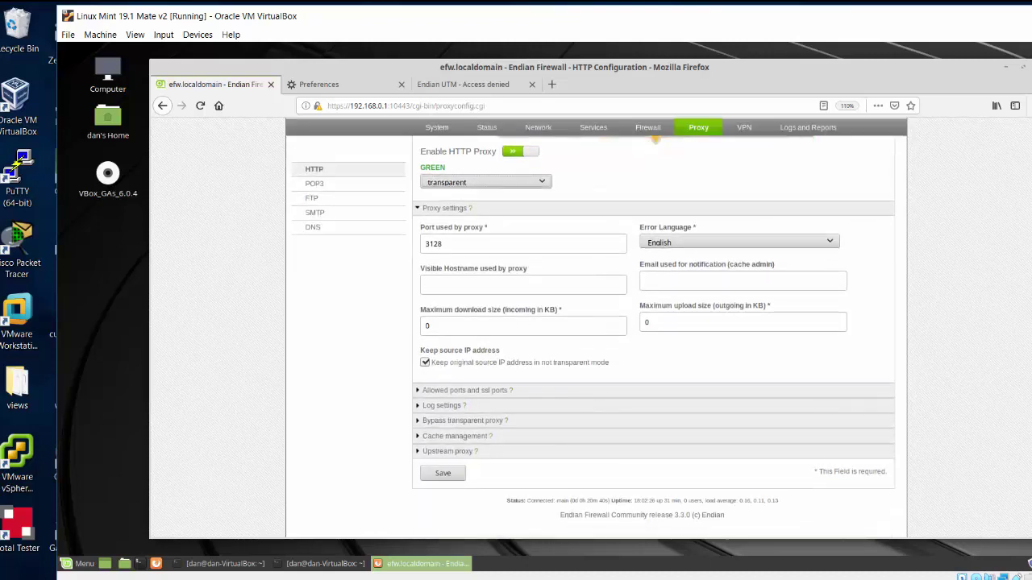
left_click(436, 474)
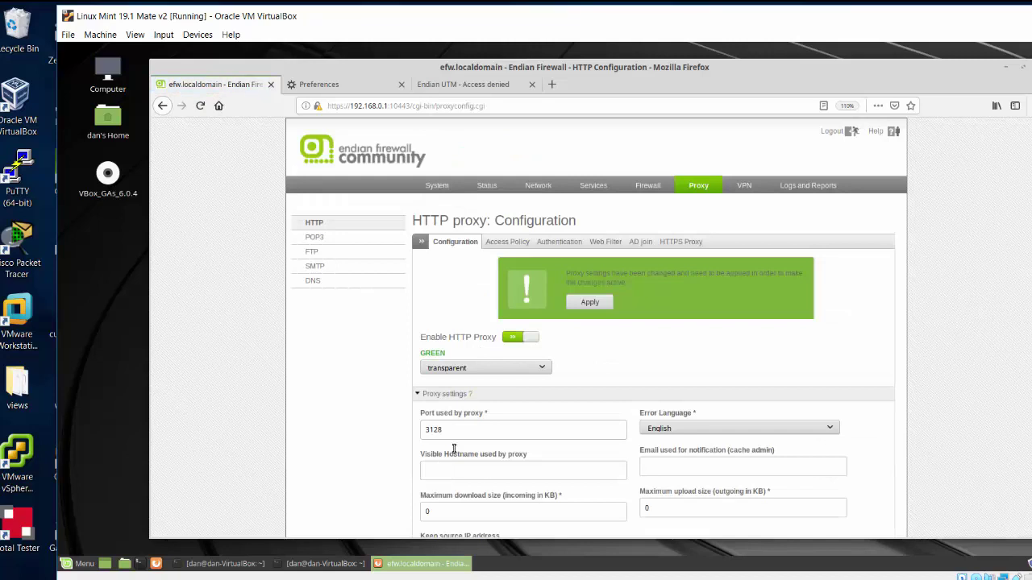
left_click(587, 305)
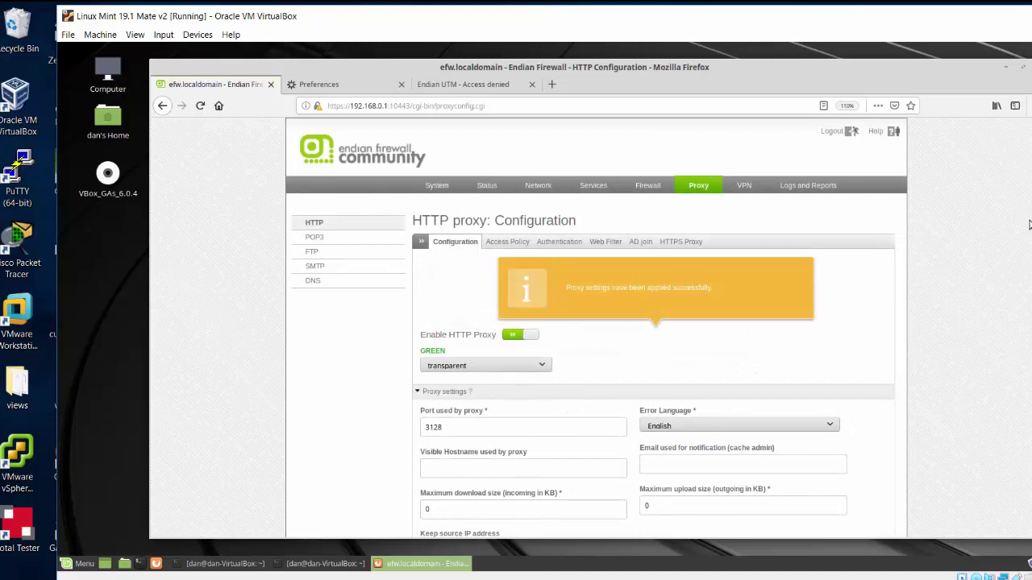
Load espn.com in a new tab to test filtering with the transparent proxy, then close both espn.com test tabs
scroll(596, 322, "down", 3)
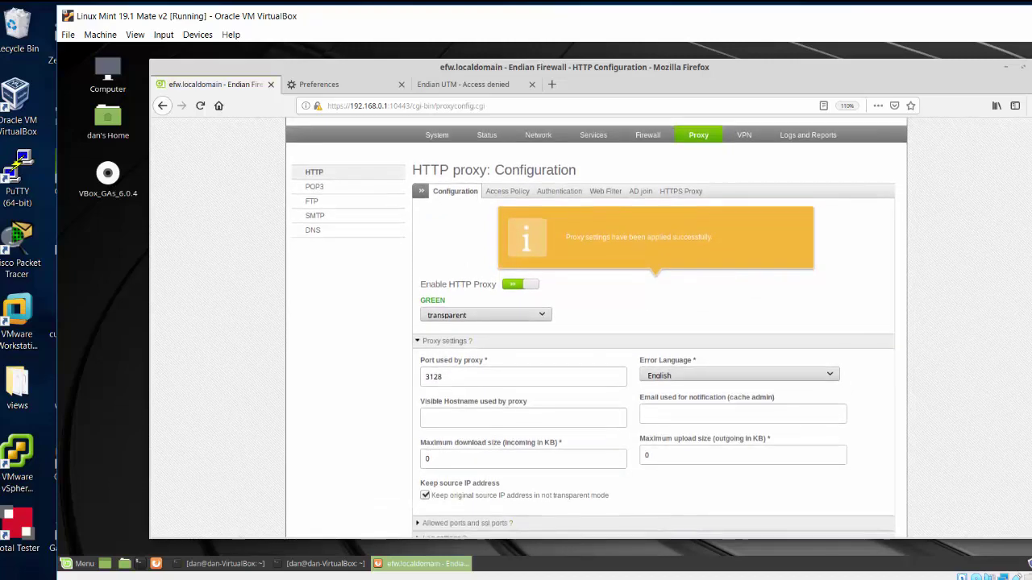
scroll(1017, 338, "down", 3)
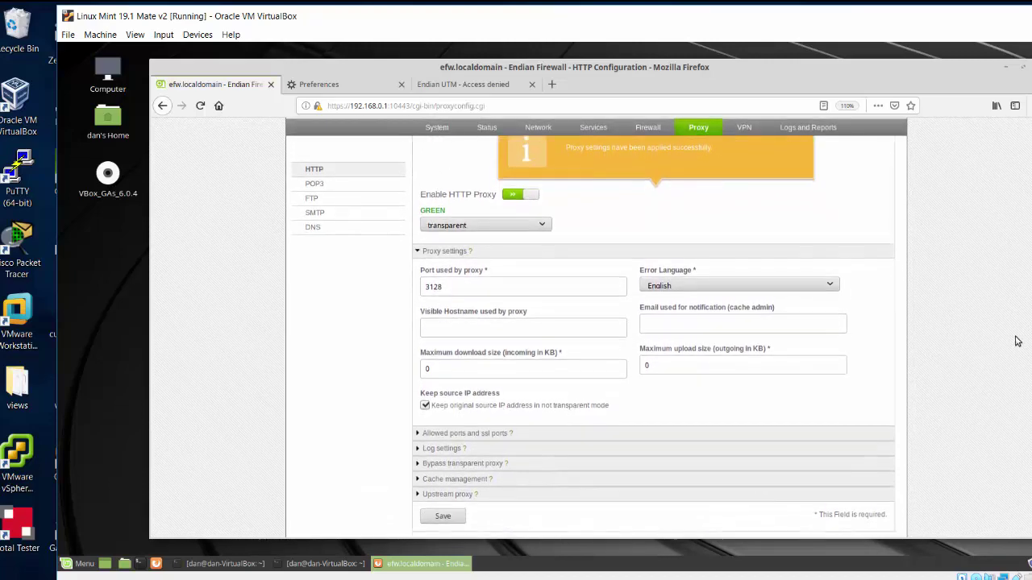
scroll(1018, 342, "down", 1)
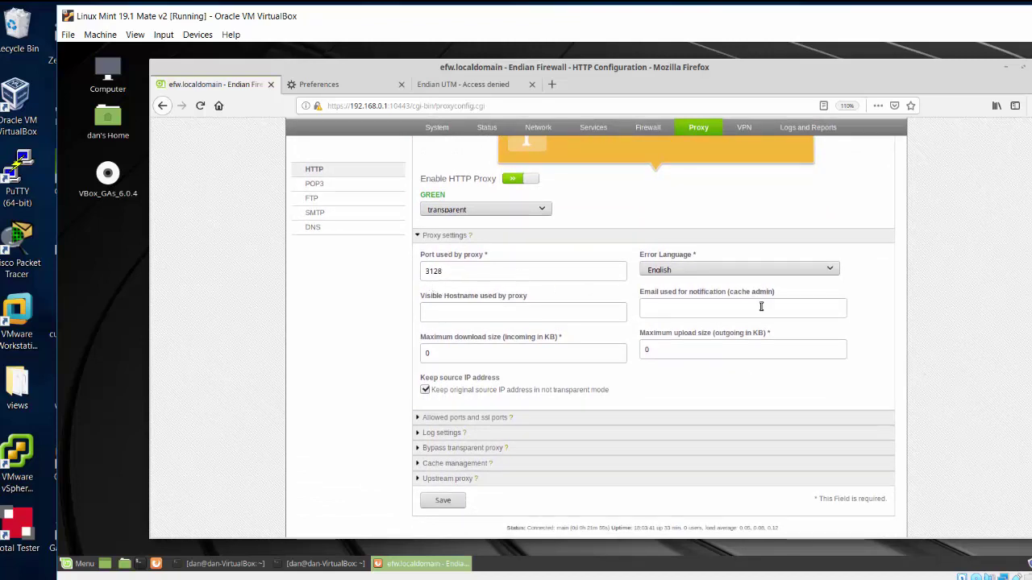
scroll(1017, 395, "down", 1)
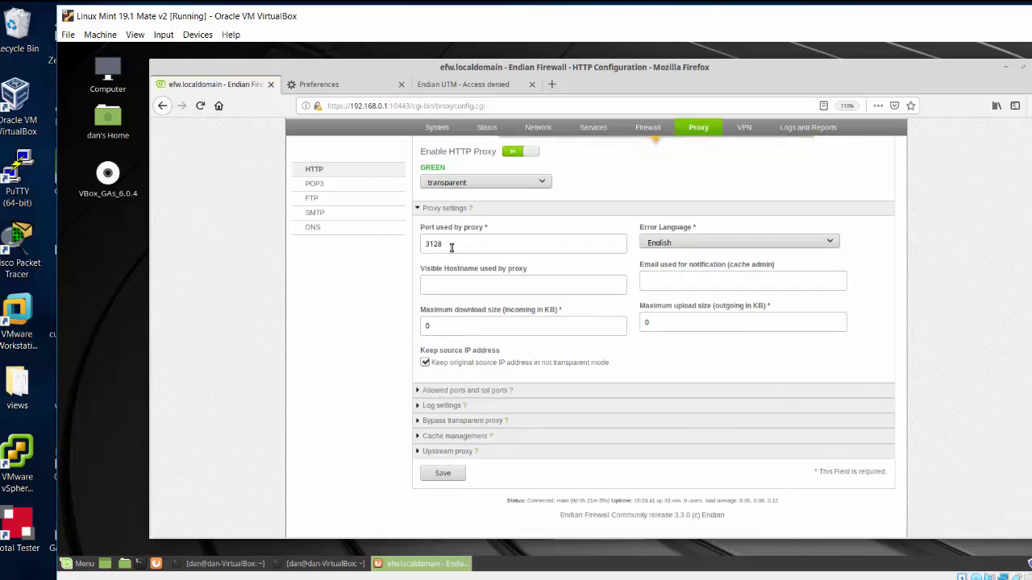
left_click(553, 86)
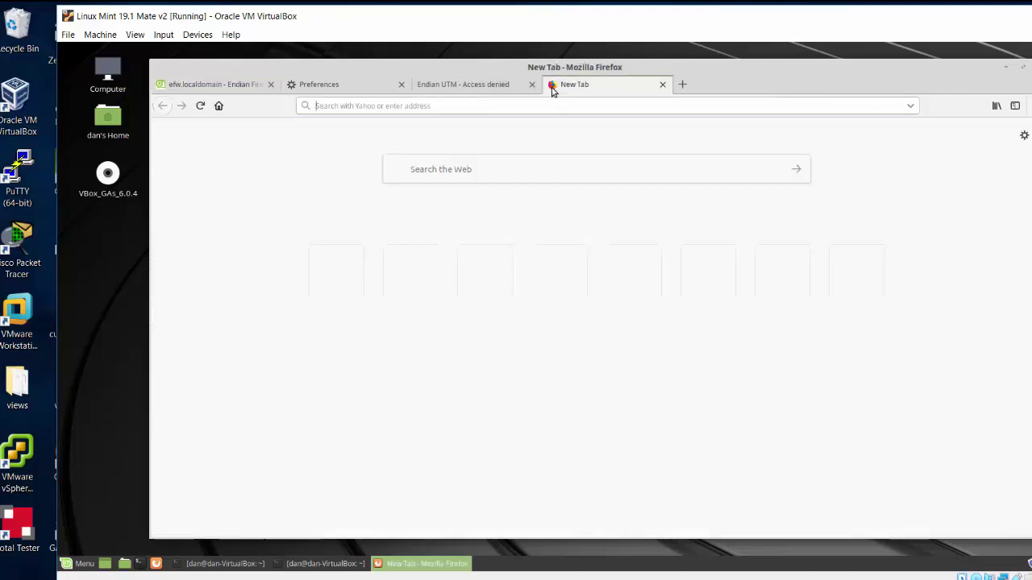
type("espn.com")
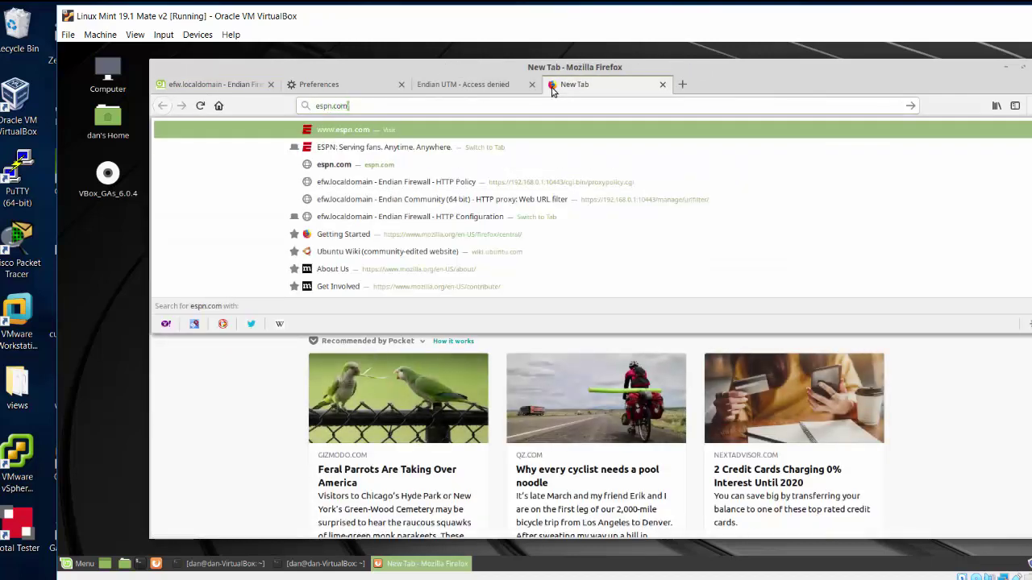
key("Return")
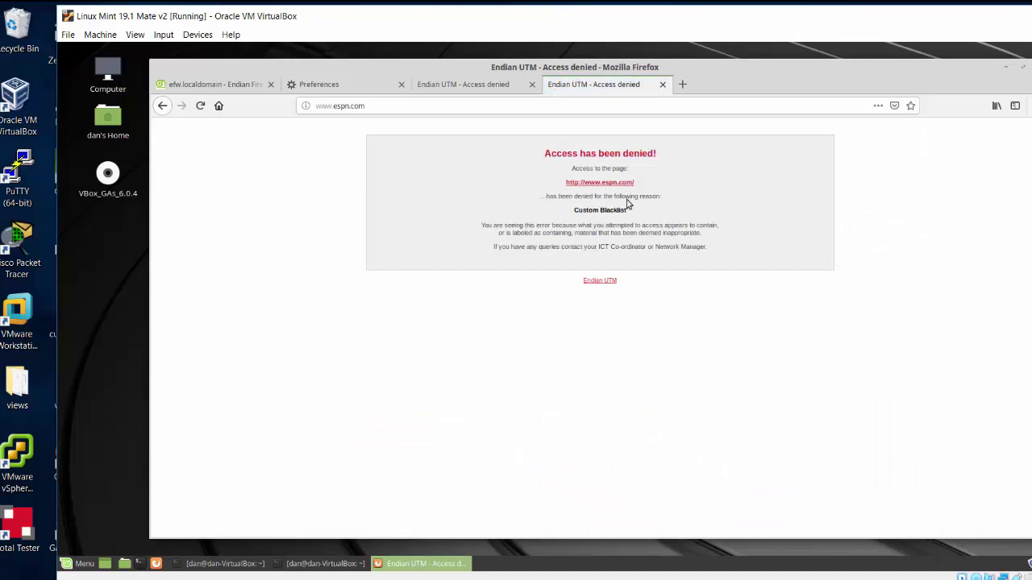
left_click(532, 85)
left_click(532, 85)
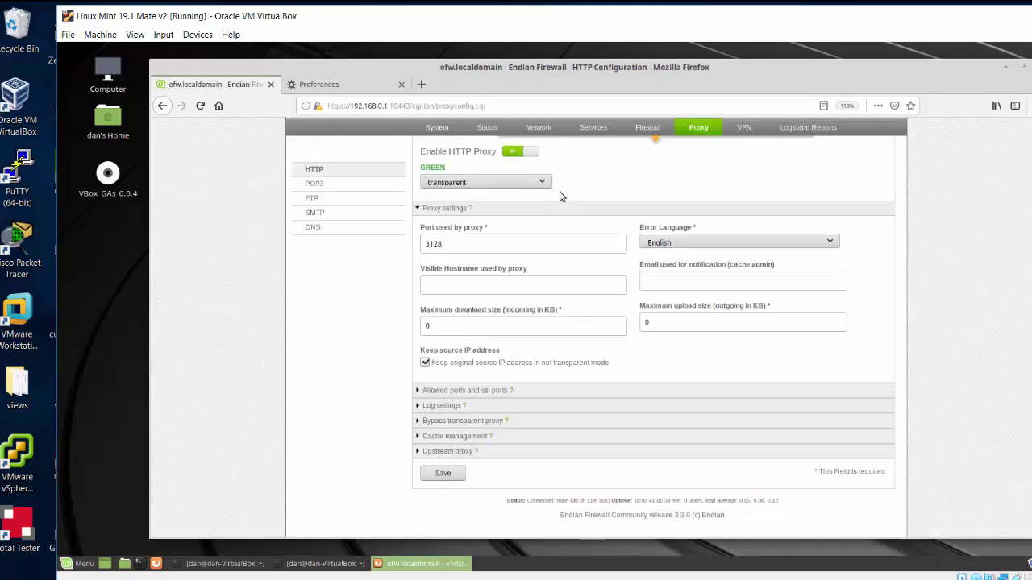
Save the HTTP proxy configuration again and confirm Firefox's connection settings with No proxy selected
left_click(435, 476)
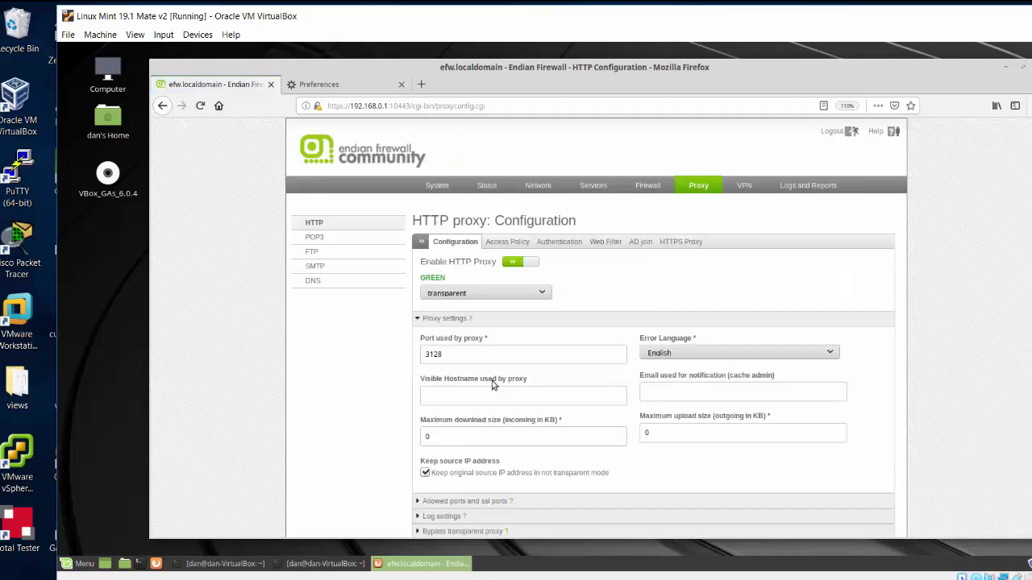
left_click(326, 85)
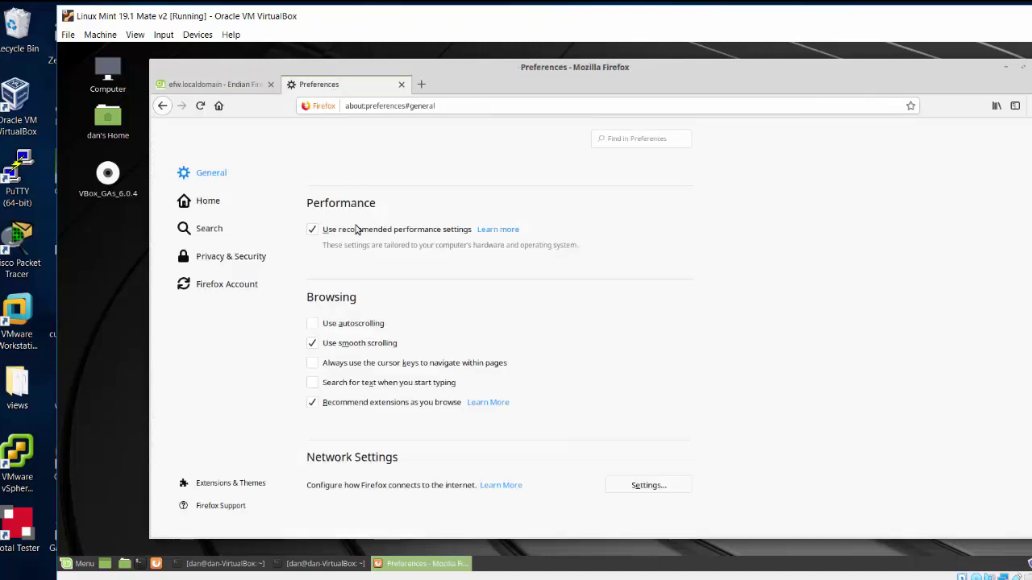
left_click(649, 485)
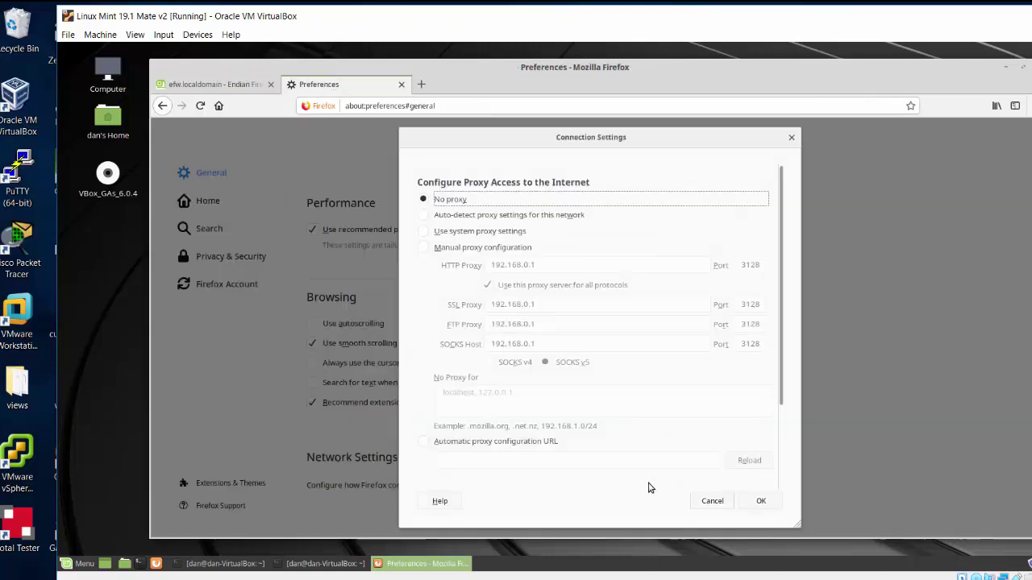
left_click(768, 503)
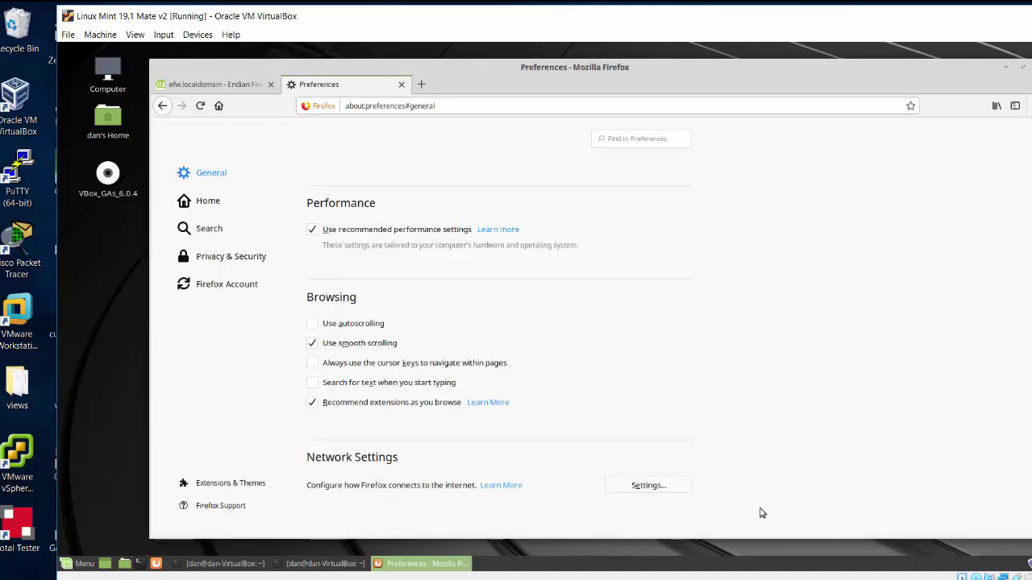
Retest the block without a browser proxy by loading espn.com in a new tab
left_click(420, 85)
type("esp")
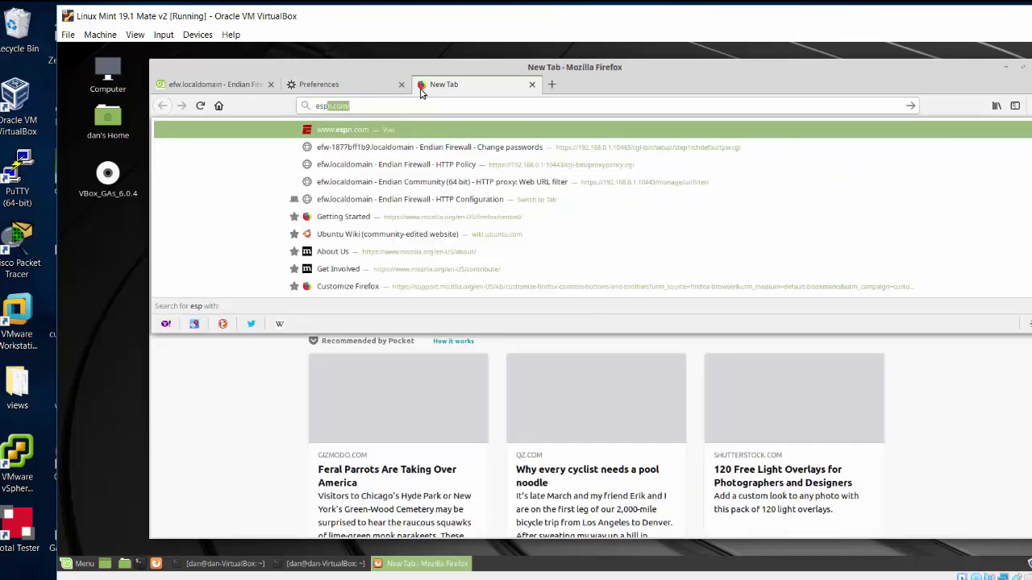
type("n.co")
key("Return")
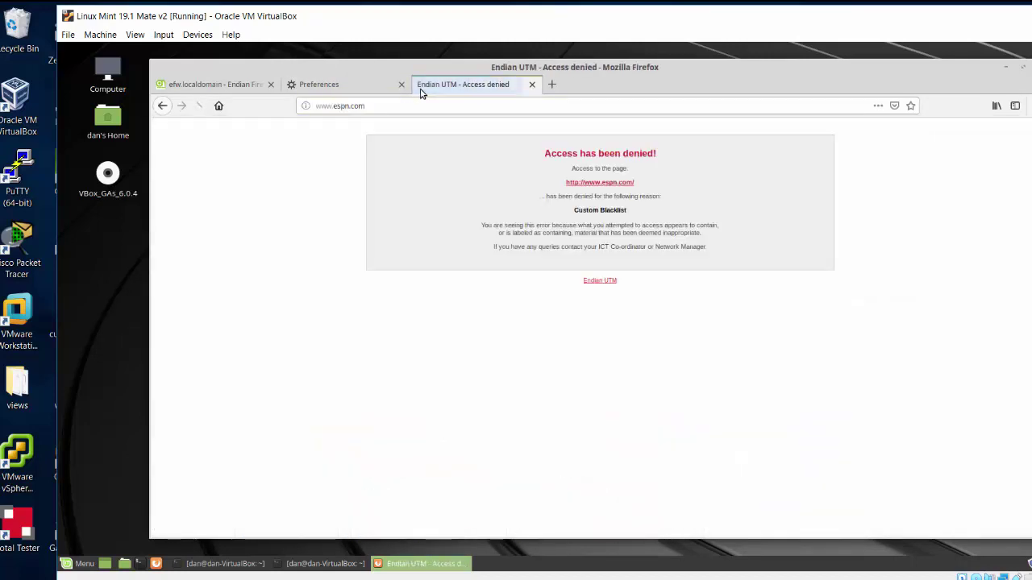
left_click(446, 106)
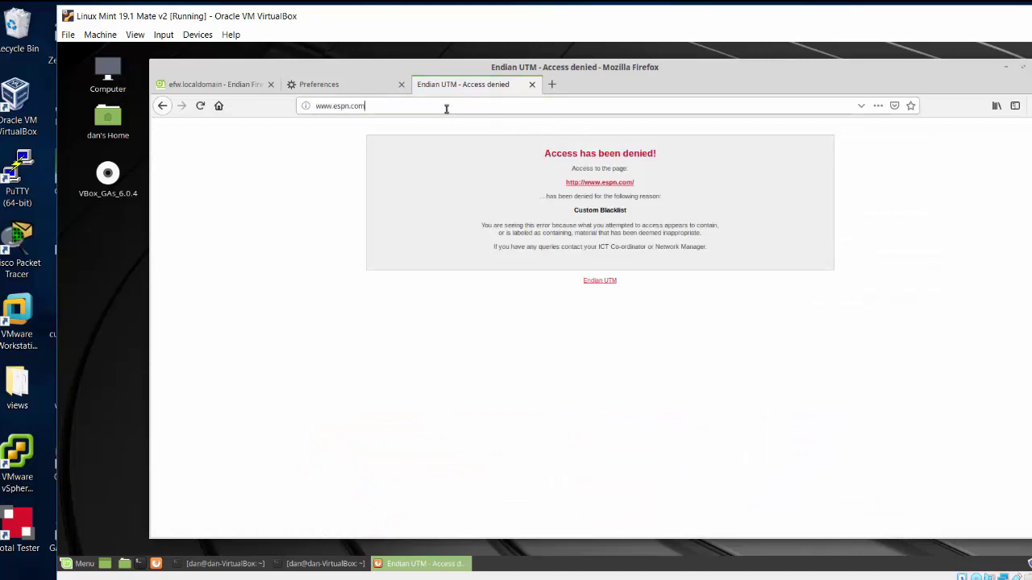
key("BackSpace")
key("BackSpace")
key("BackSpace")
key("BackSpace")
key("BackSpace")
key("BackSpace")
key("BackSpace")
key("BackSpace")
type("yah")
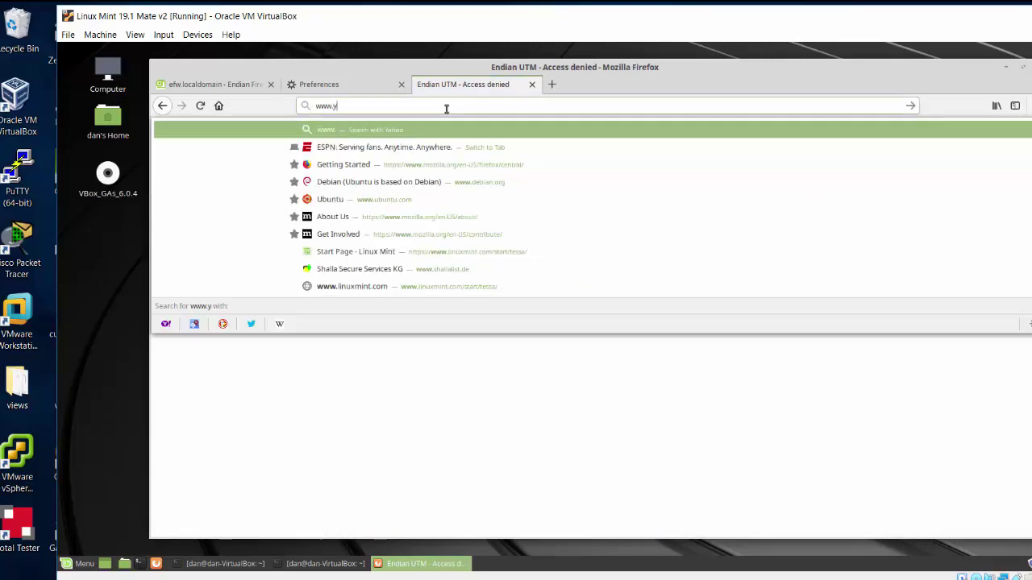
key("BackSpace")
key("BackSpace")
key("BackSpace")
key("Down")
key("Down")
key("Down")
key("Down")
key("Down")
key("Down")
key("Down")
key("Down")
key("Down")
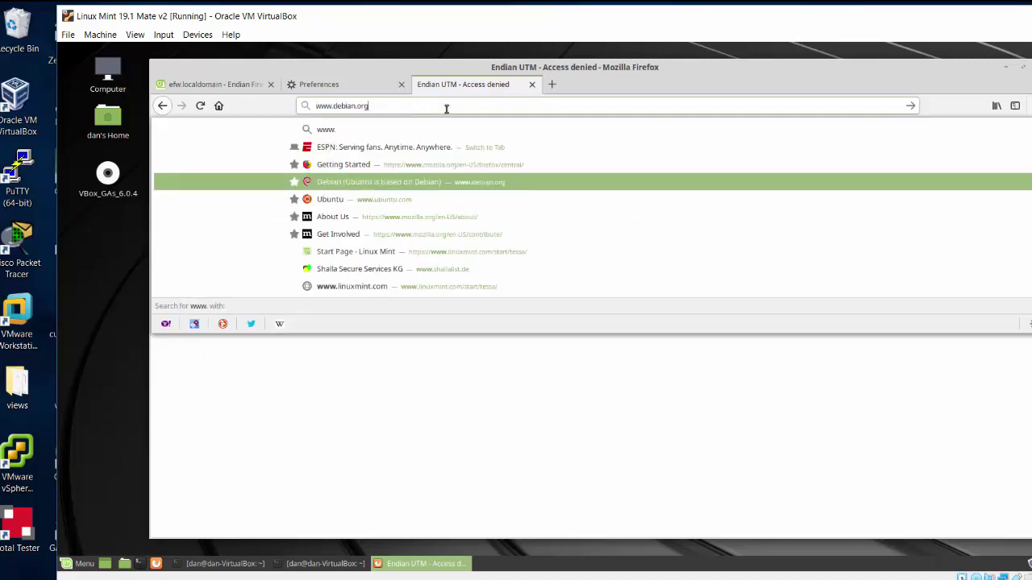
key("Return")
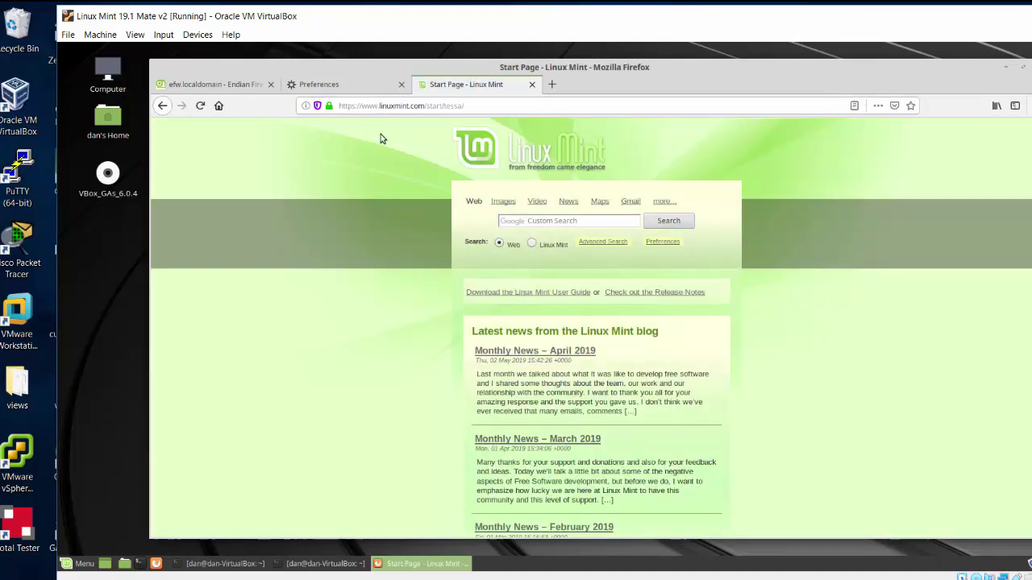
Review the firewall's HTTP proxy configuration, its access policy and the web filter profiles
left_click(327, 85)
left_click(219, 85)
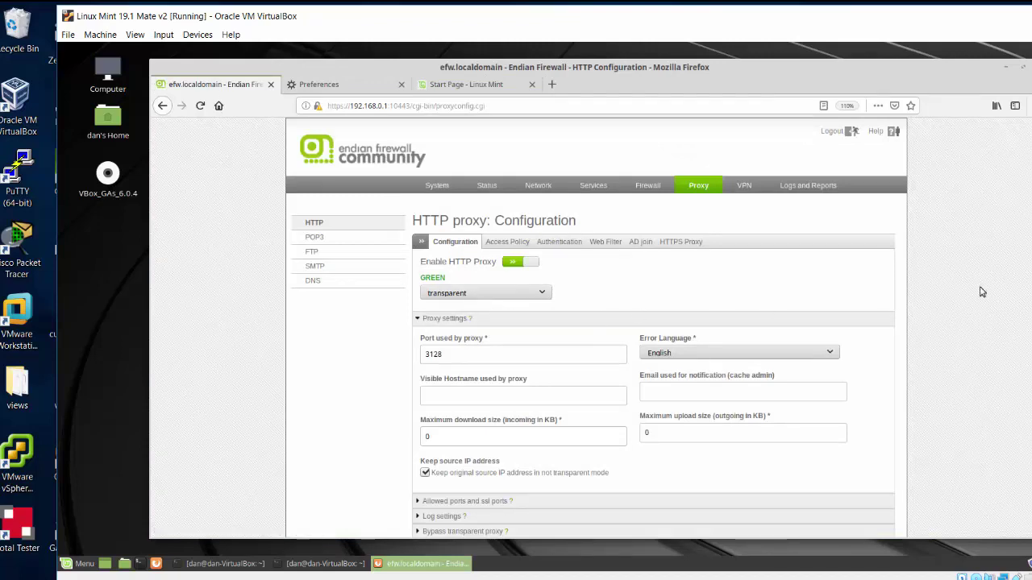
scroll(596, 323, "down", 3)
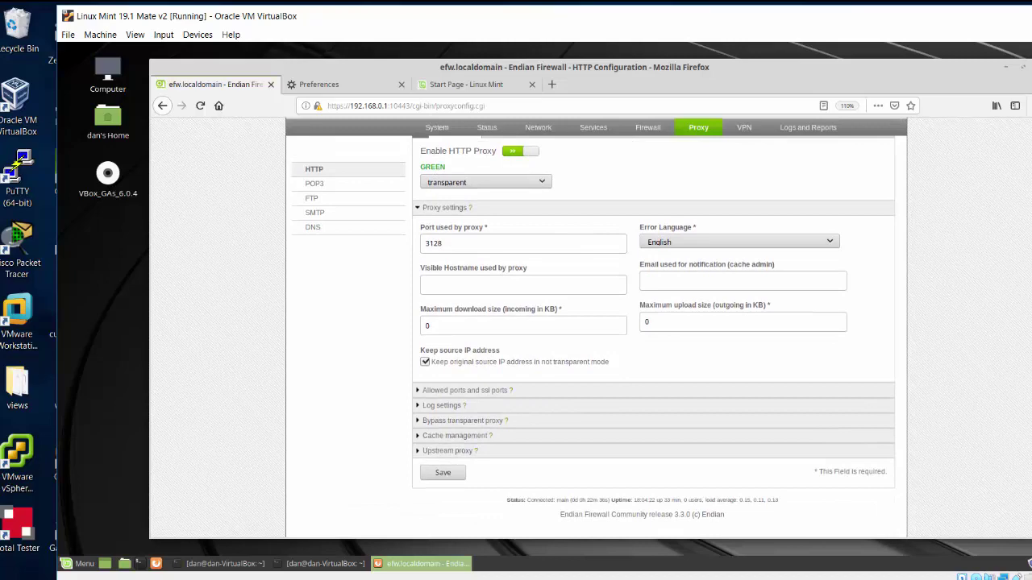
scroll(504, 231, "up", 3)
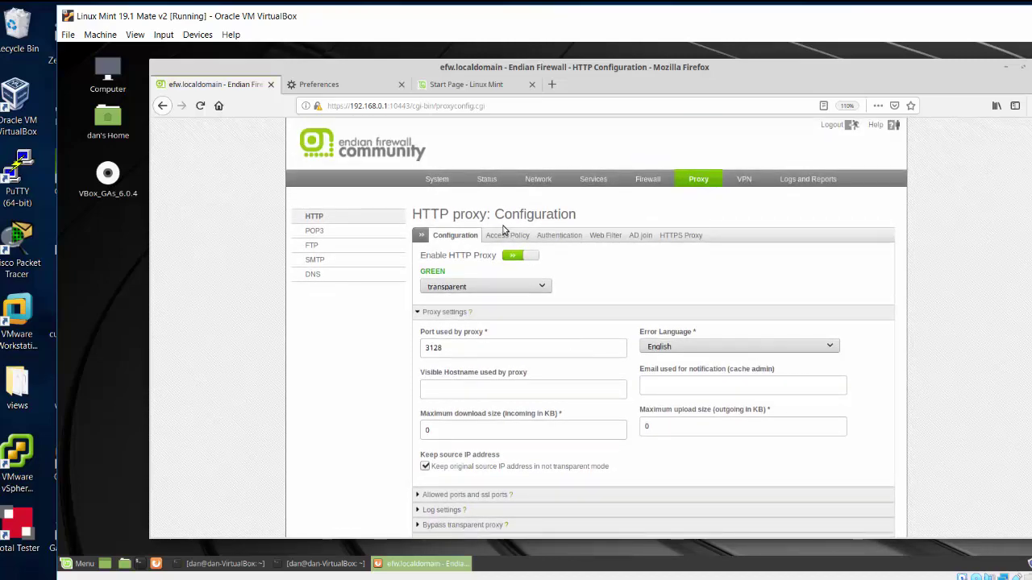
left_click(505, 234)
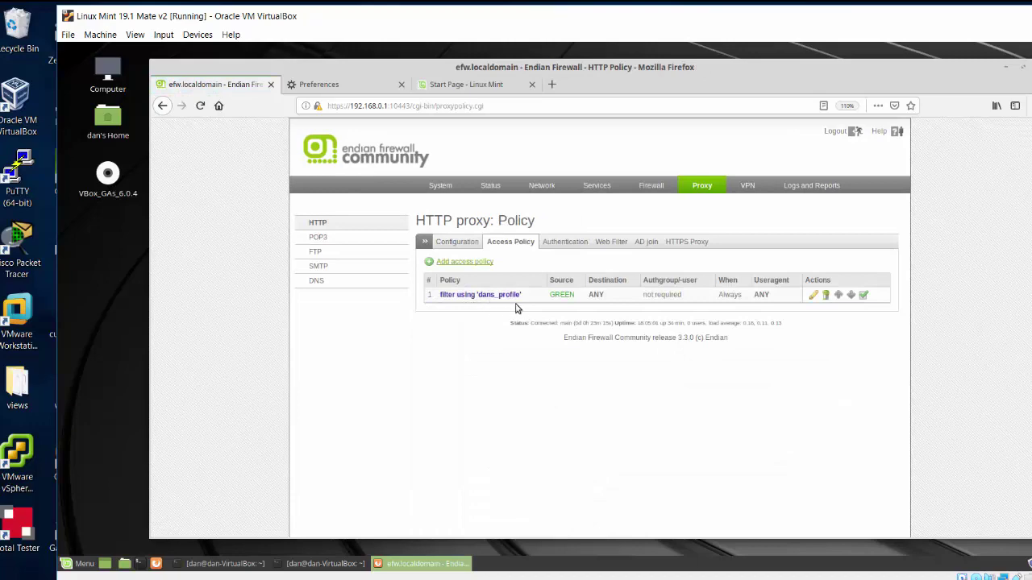
left_click(612, 242)
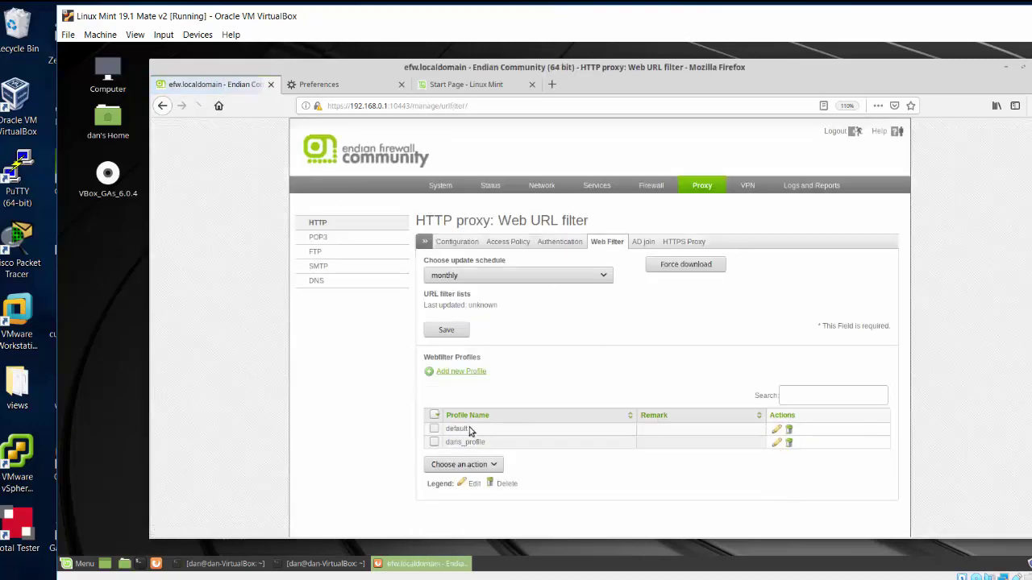